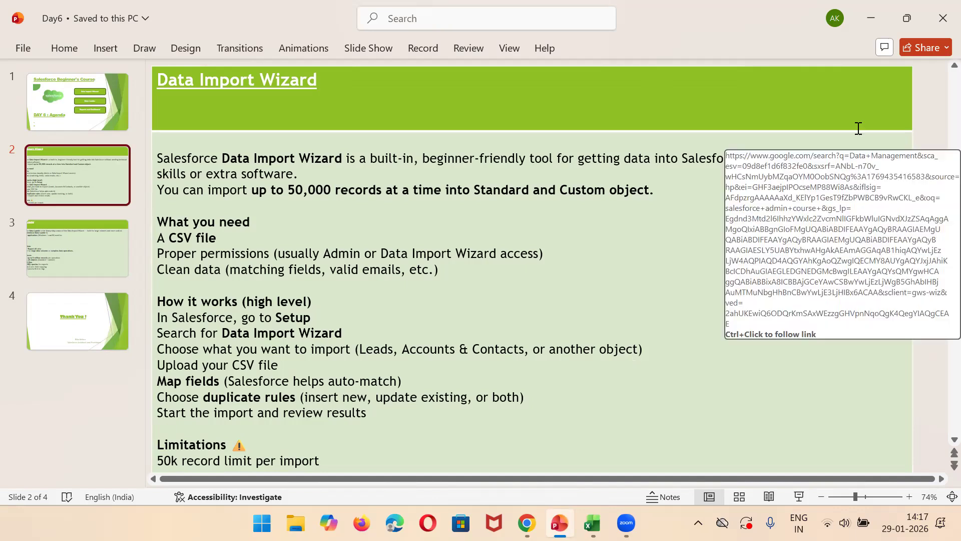
Step: Switch to Salesforce in Chrome and open the Students list of the ABC Engineering College app
click(868, 19)
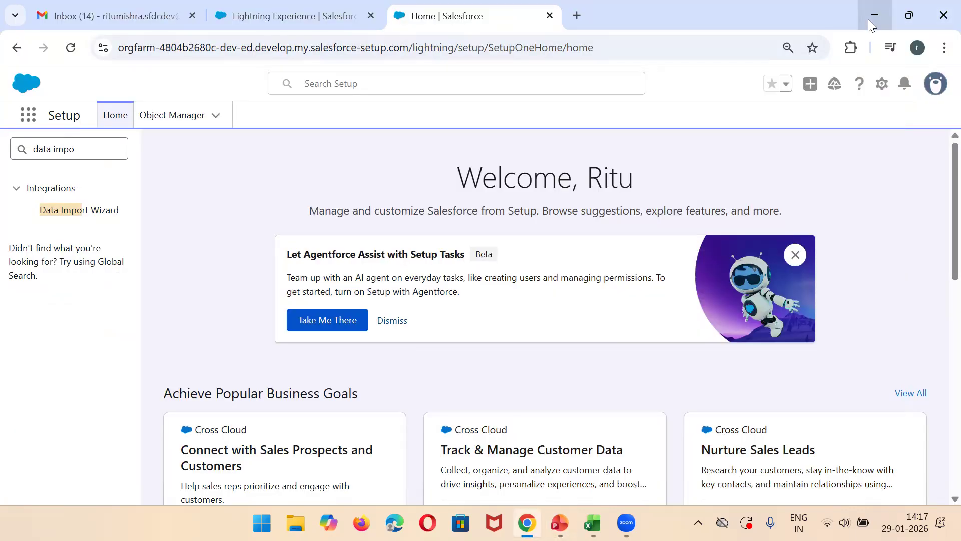
click(336, 6)
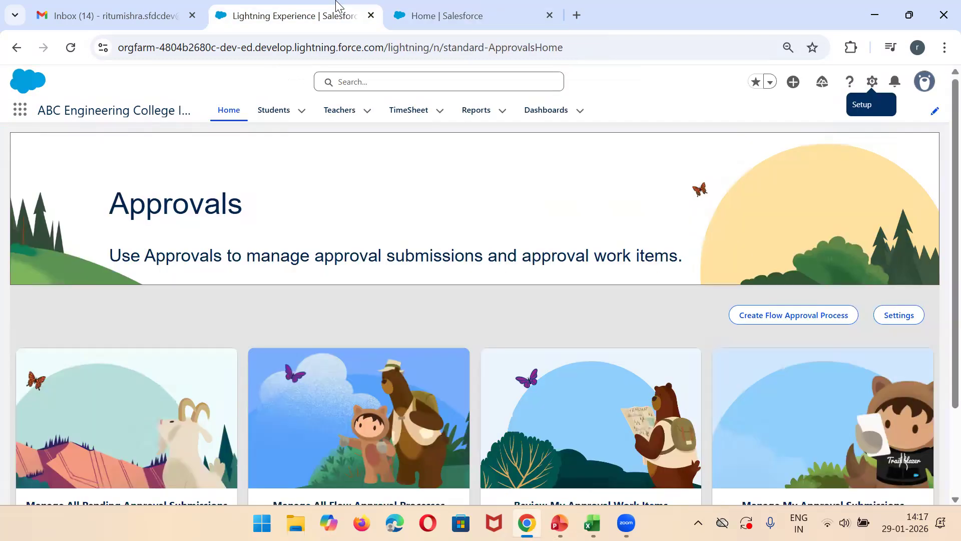
click(274, 124)
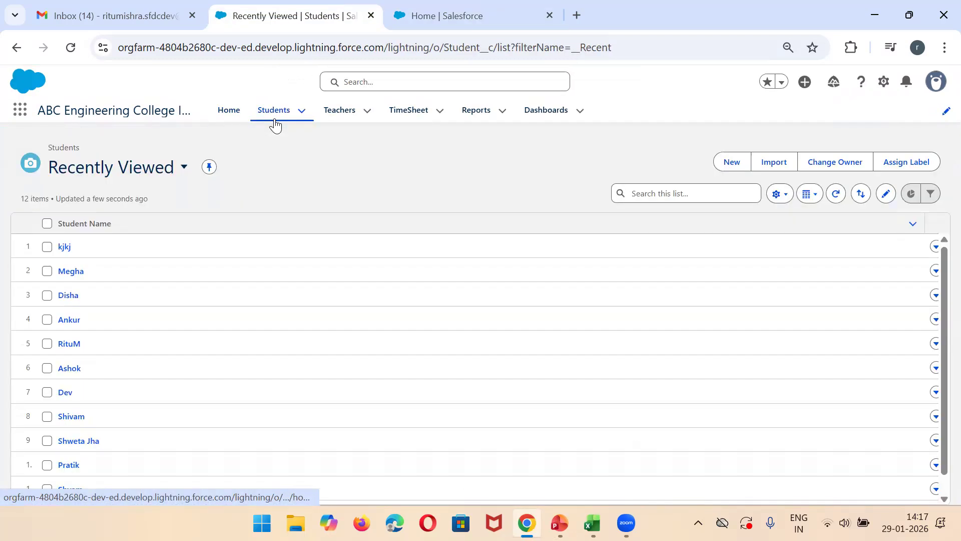
Step: View the record type choices for a new student, cancel the form, and view the details of the first listed student
click(723, 166)
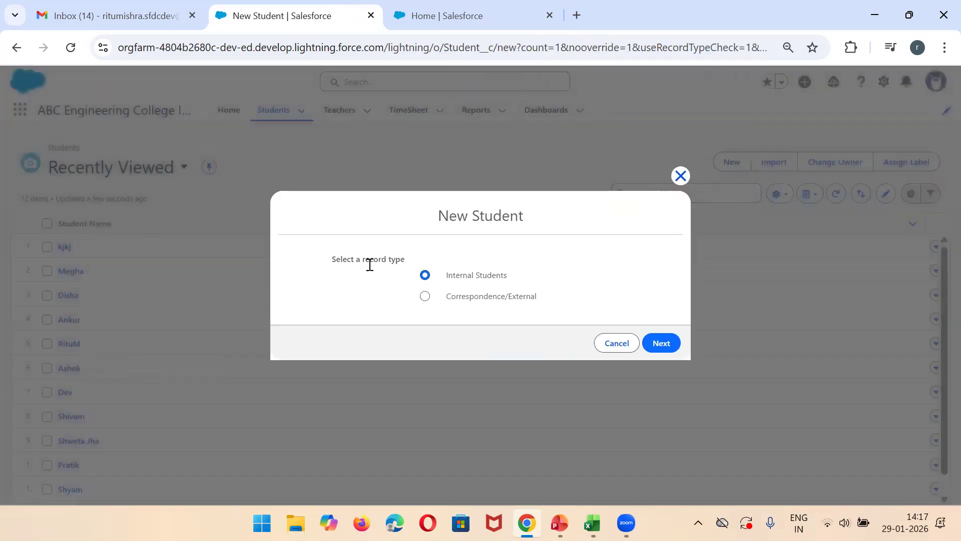
click(616, 345)
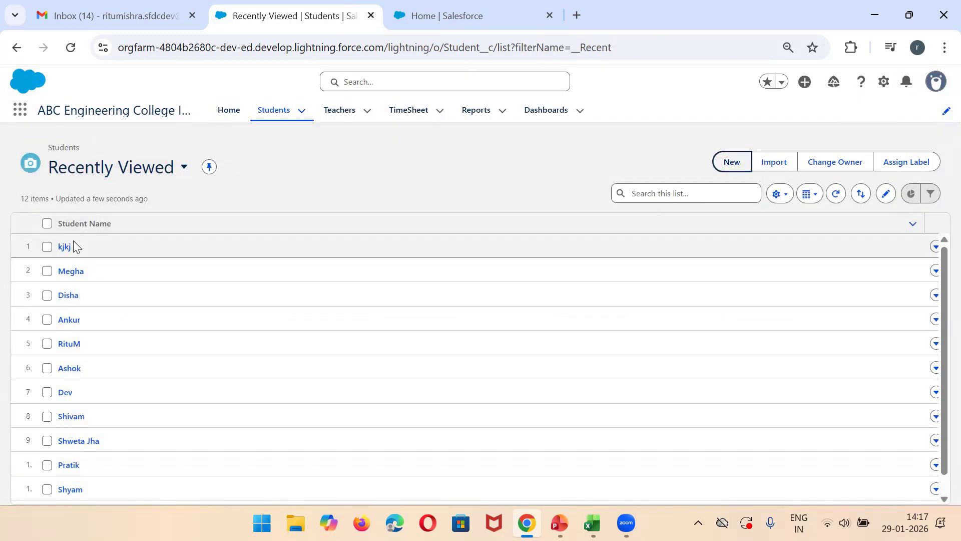
click(65, 248)
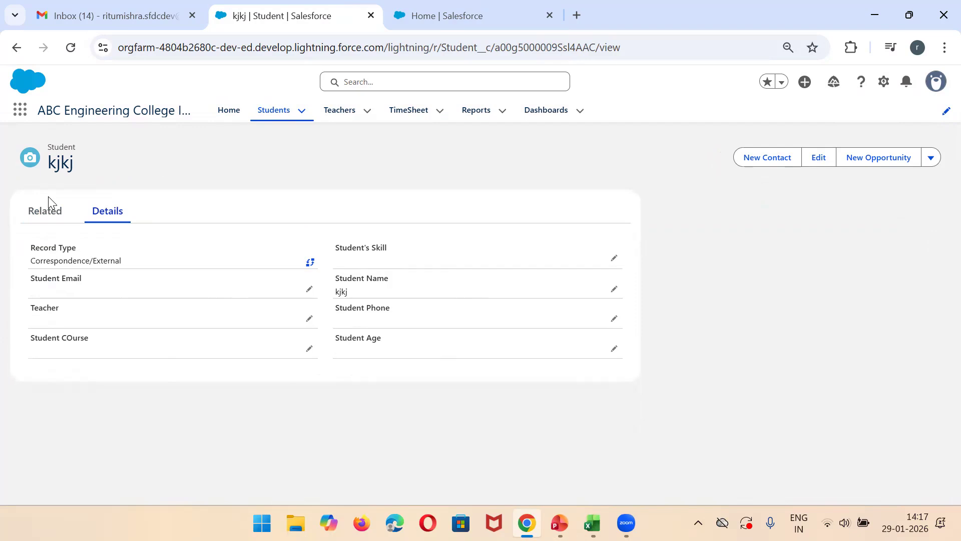
Step: Switch to the StudentData sheet in Excel, copy the student rows A2:G6 and paste them starting at A7
key(alt+Tab)
drag(33, 228, 588, 284)
key(ctrl+c)
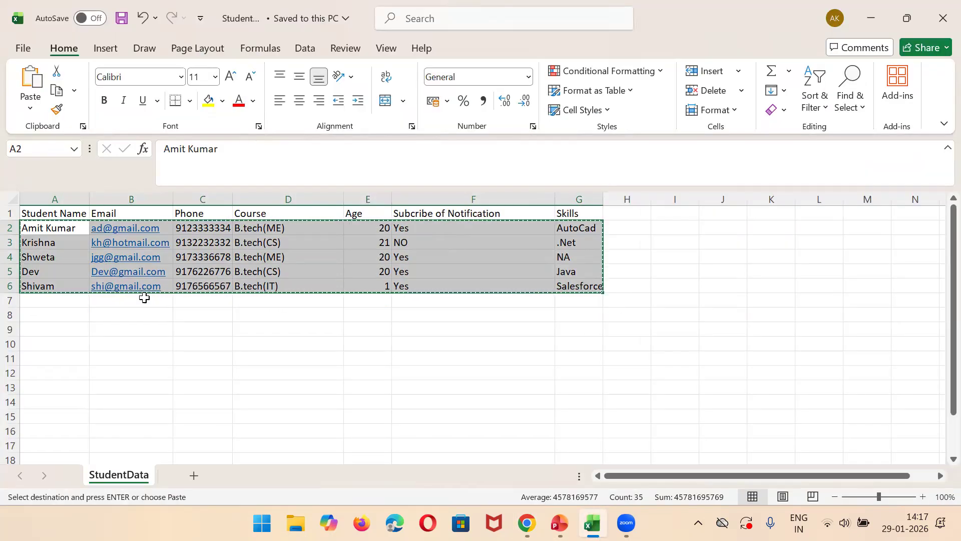
click(68, 301)
key(ctrl+v)
click(71, 307)
key(ctrl)
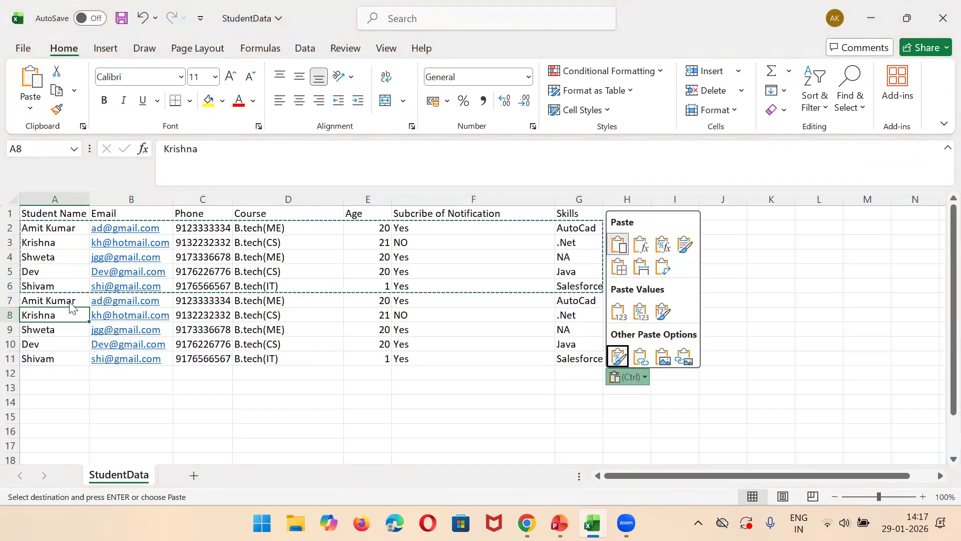
Step: Paste the copied student rows again starting at A12 and at A17, and save the StudentData file
click(36, 372)
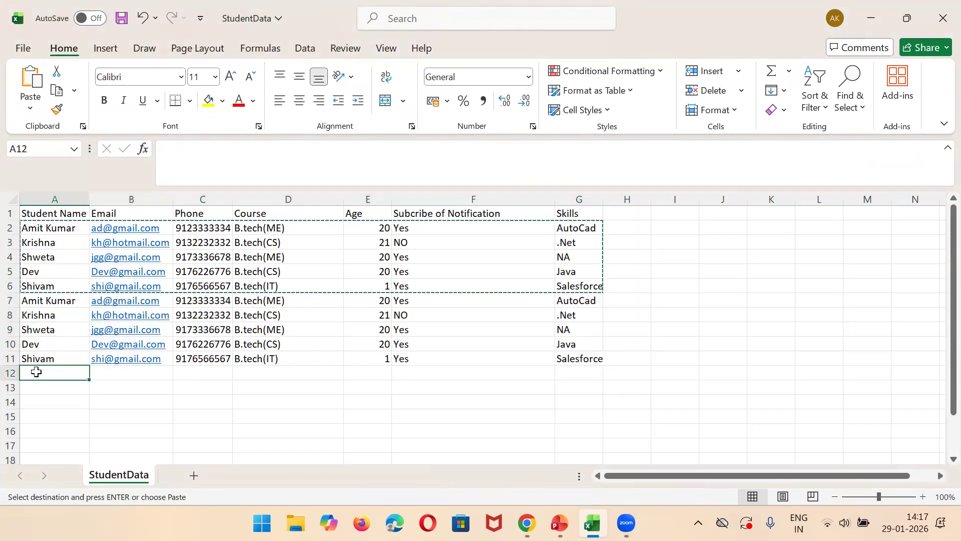
key(ctrl+v)
click(40, 445)
key(ctrl+v)
key(ctrl+s)
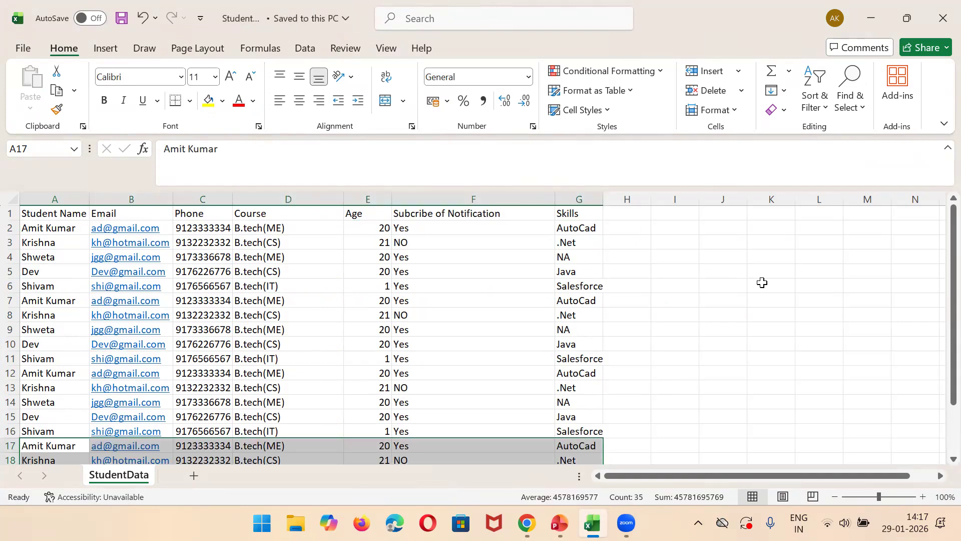
click(761, 283)
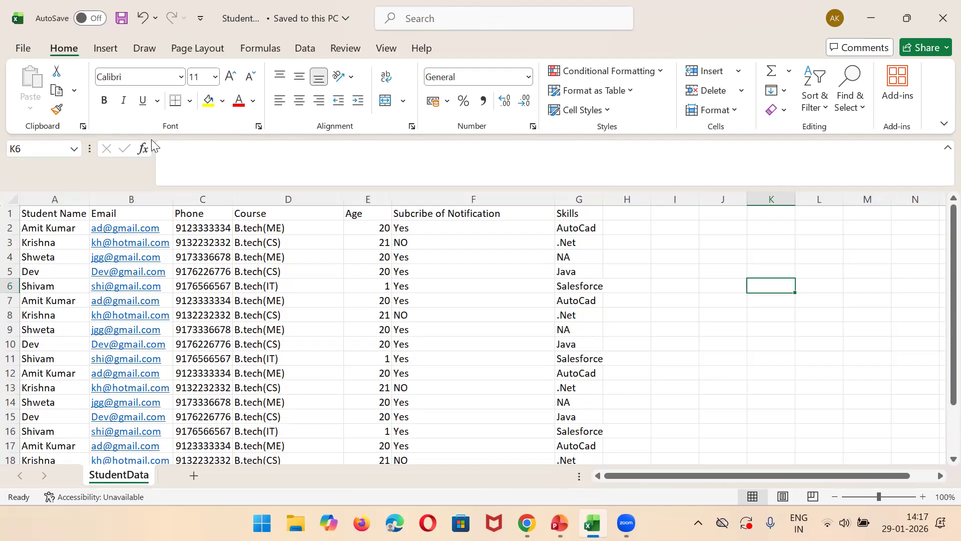
Step: Switch back to Salesforce in Chrome, reopen Setup in a new browser tab and close the old Setup tab
key(alt+Tab)
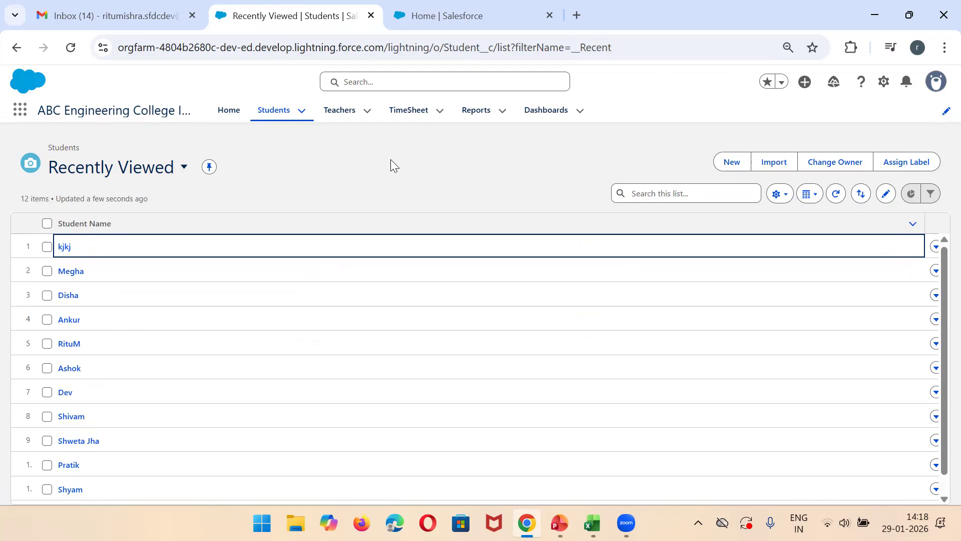
click(434, 3)
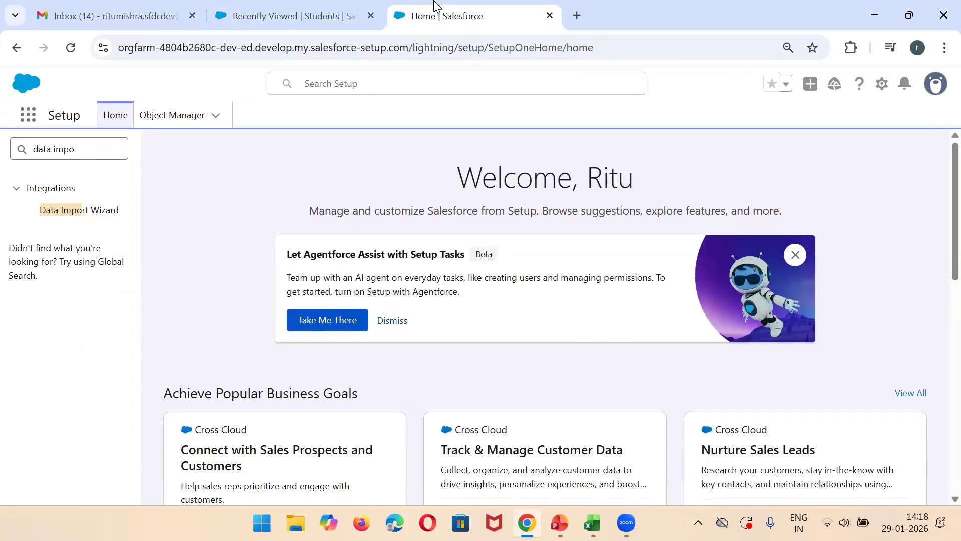
click(882, 84)
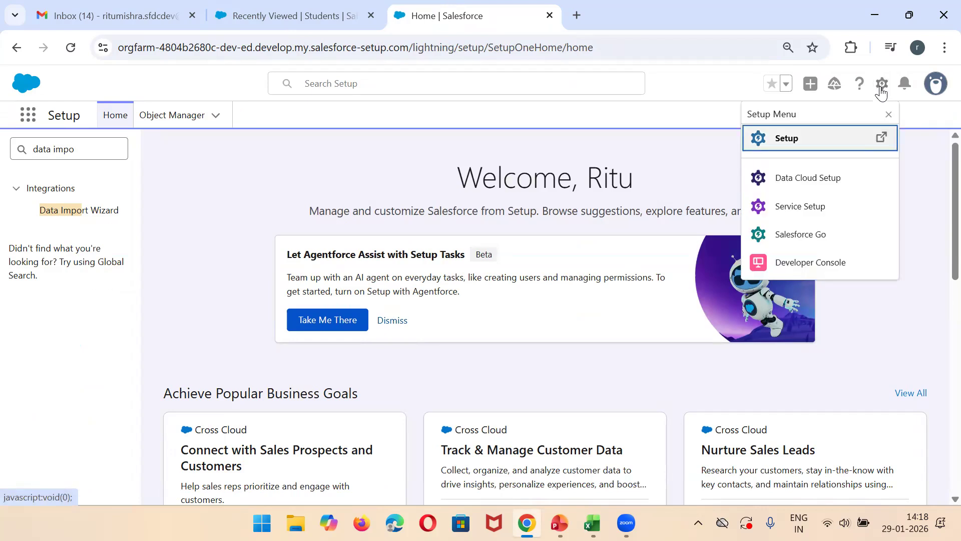
click(799, 138)
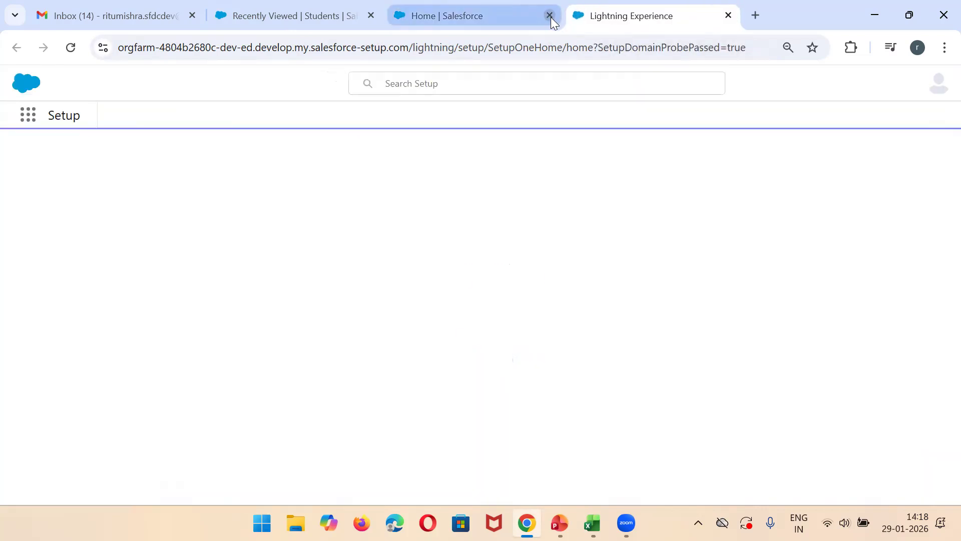
click(550, 16)
Step: Search Setup for "data impo" and open the Data Import Wizard
click(66, 149)
text(d)
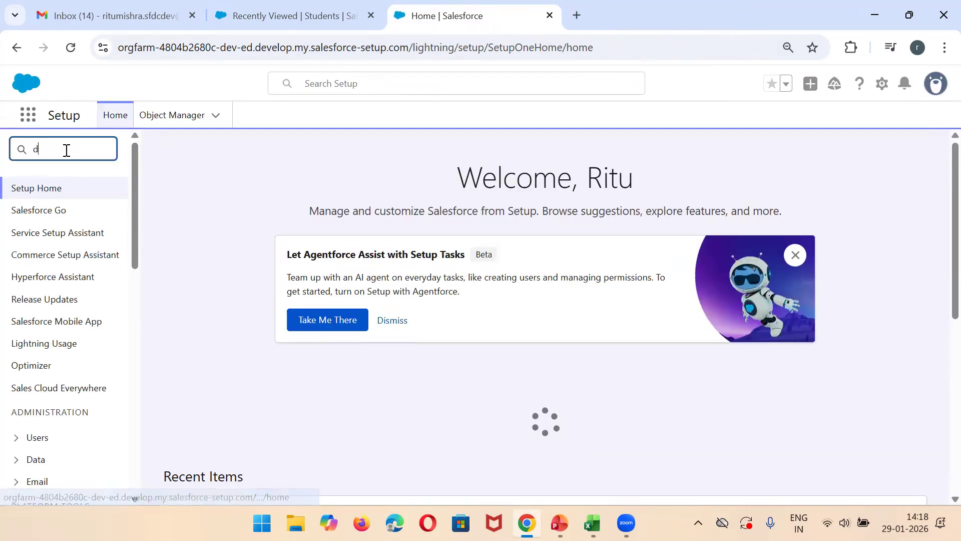
text(ata impo)
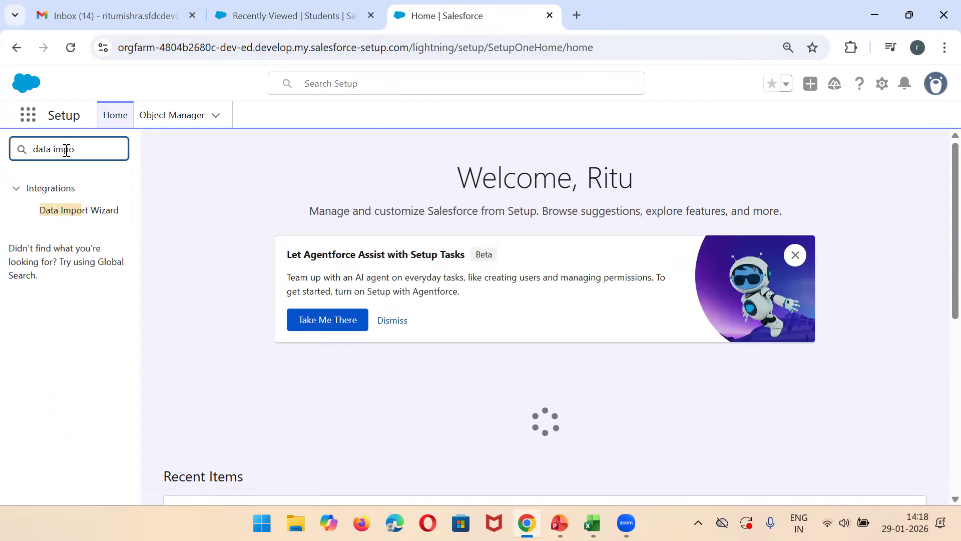
click(56, 211)
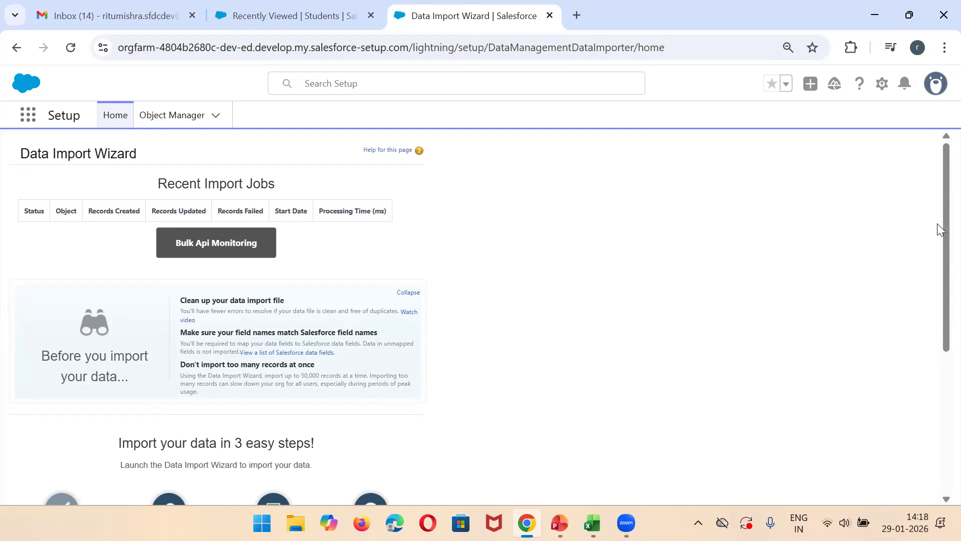
Step: Launch the import wizard and choose to add new records to the custom object Students
drag(937, 235, 937, 348)
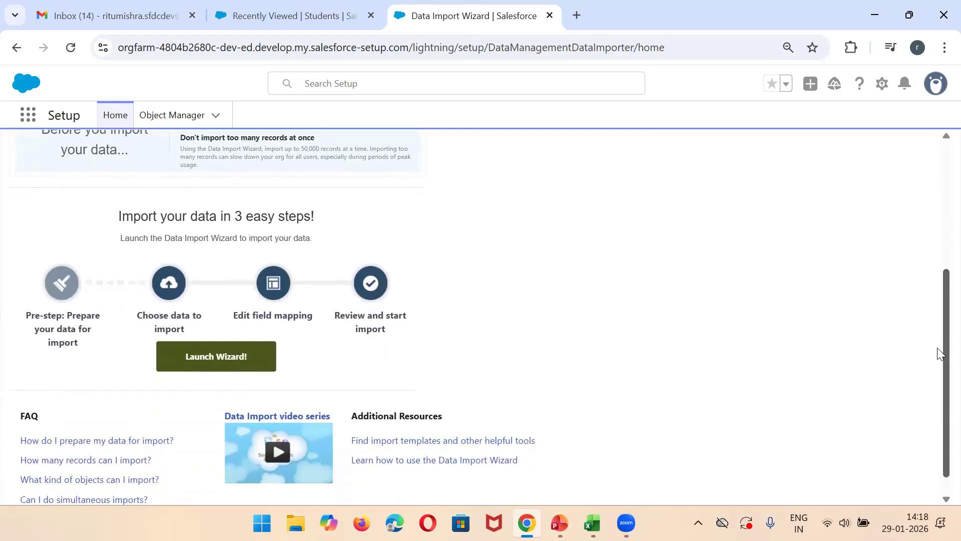
click(199, 366)
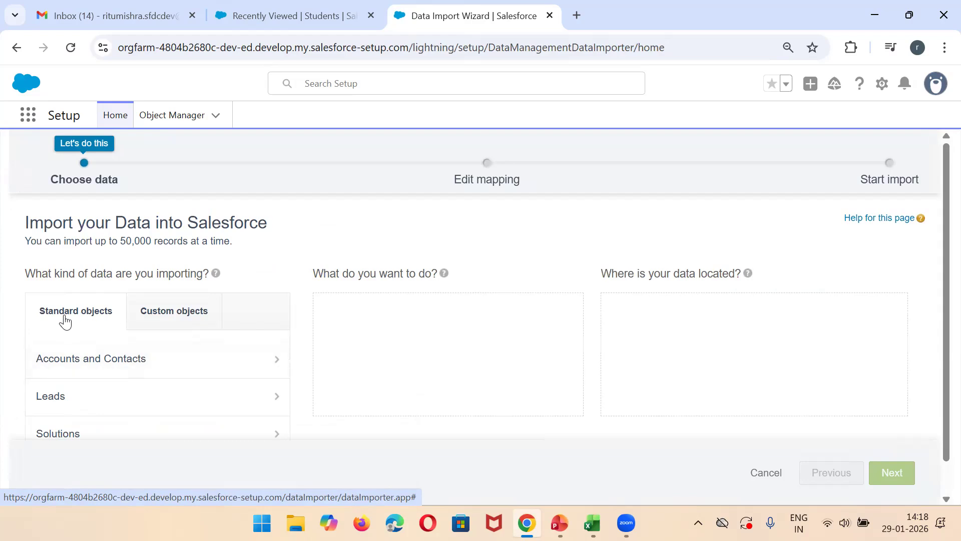
click(170, 329)
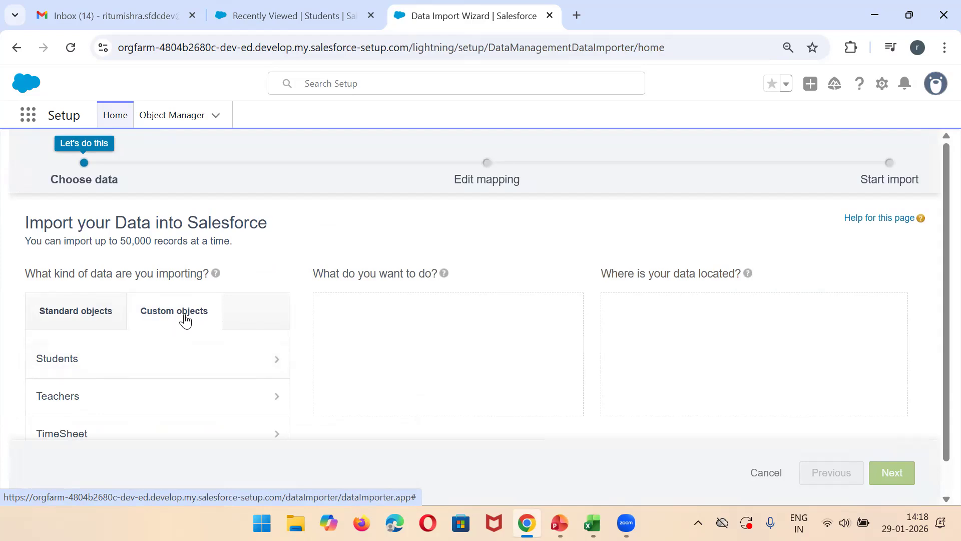
click(52, 368)
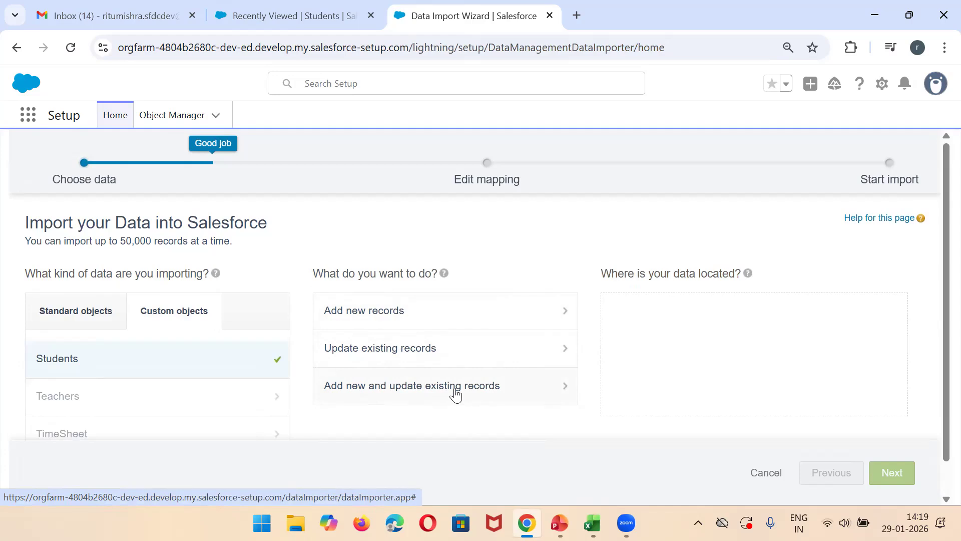
click(397, 311)
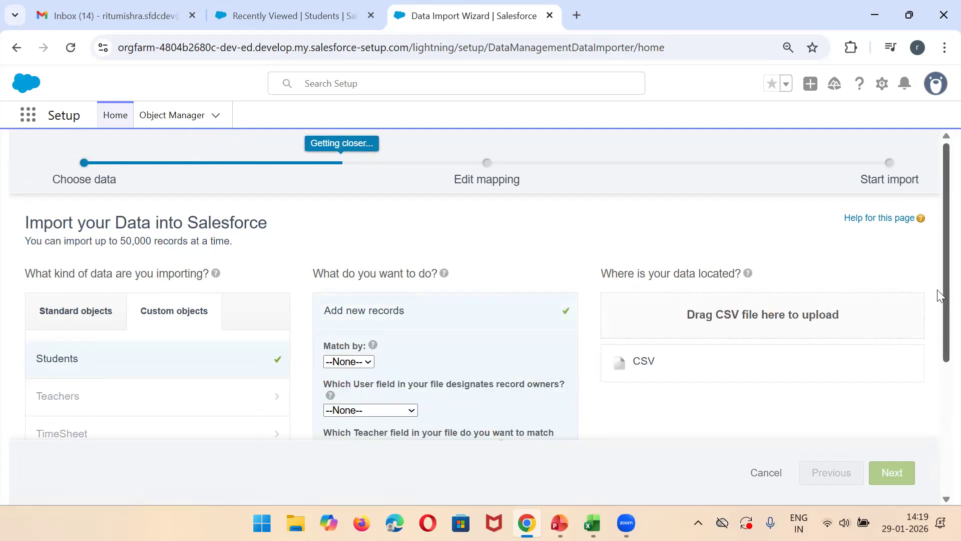
scroll(938, 310, down, 1)
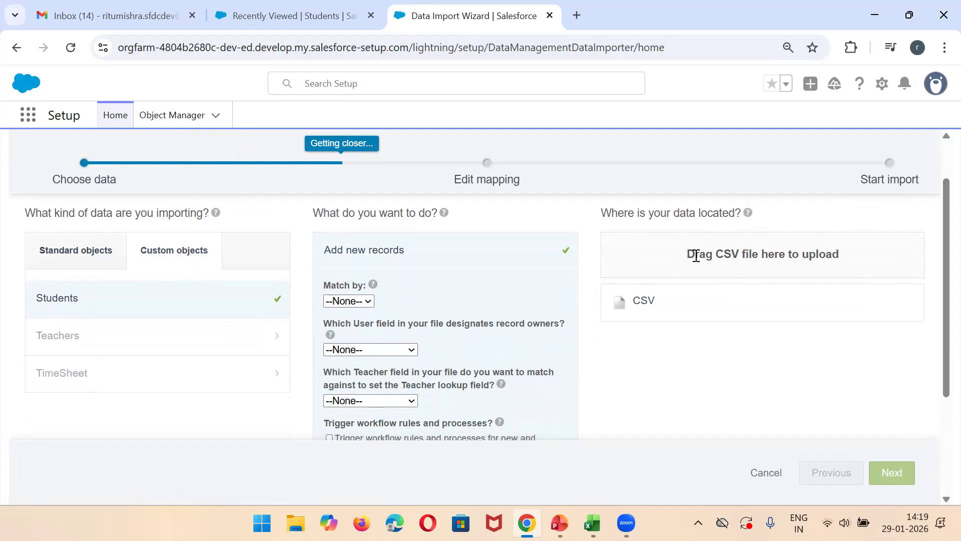
triple_click(715, 254)
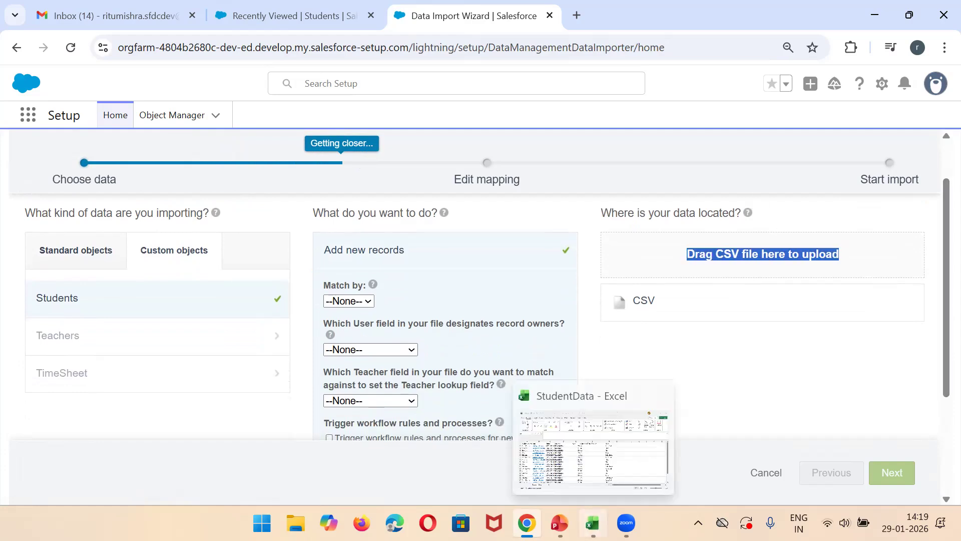
Step: Switch to Excel, save the sheet as StudentData in CSV UTF-8 (Comma delimited) format, replacing the existing file, and close Excel
click(592, 523)
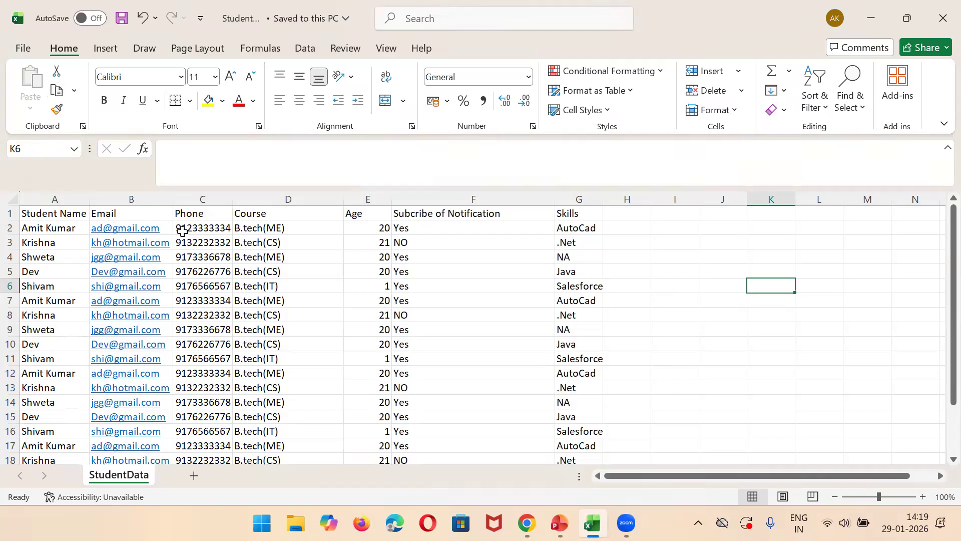
click(19, 50)
click(54, 279)
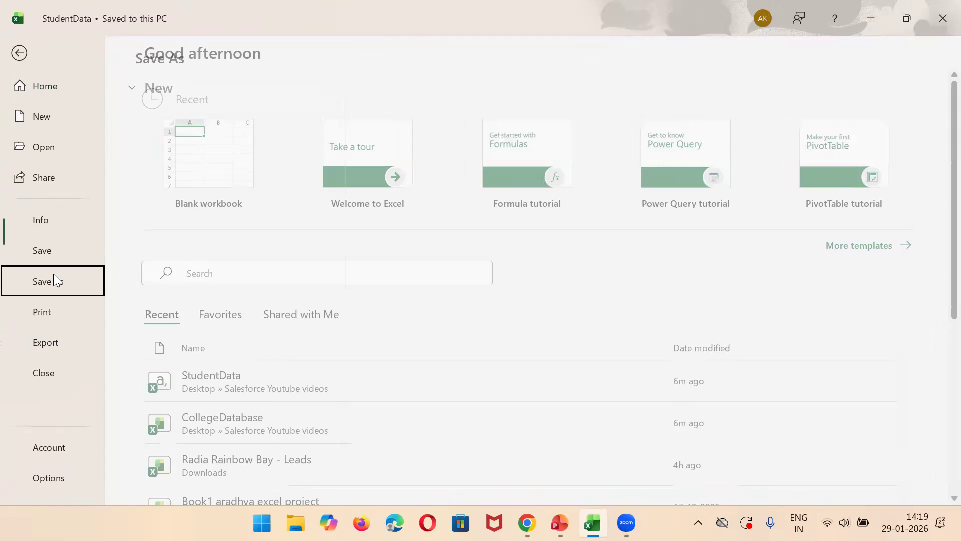
click(515, 158)
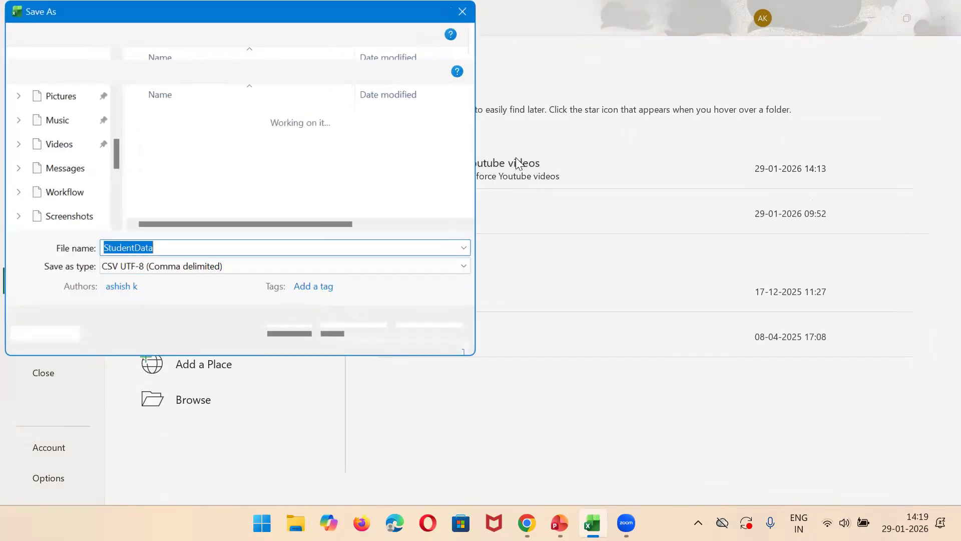
click(179, 248)
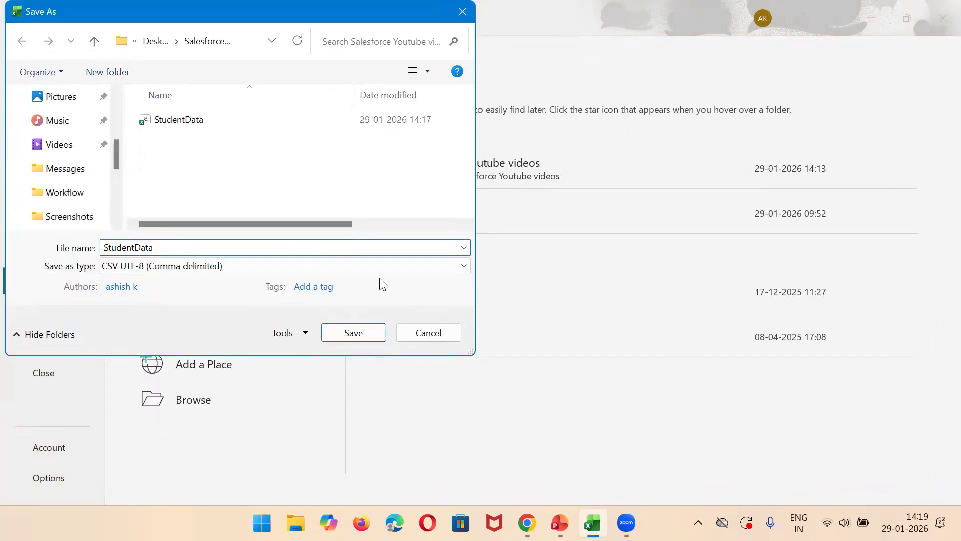
click(465, 266)
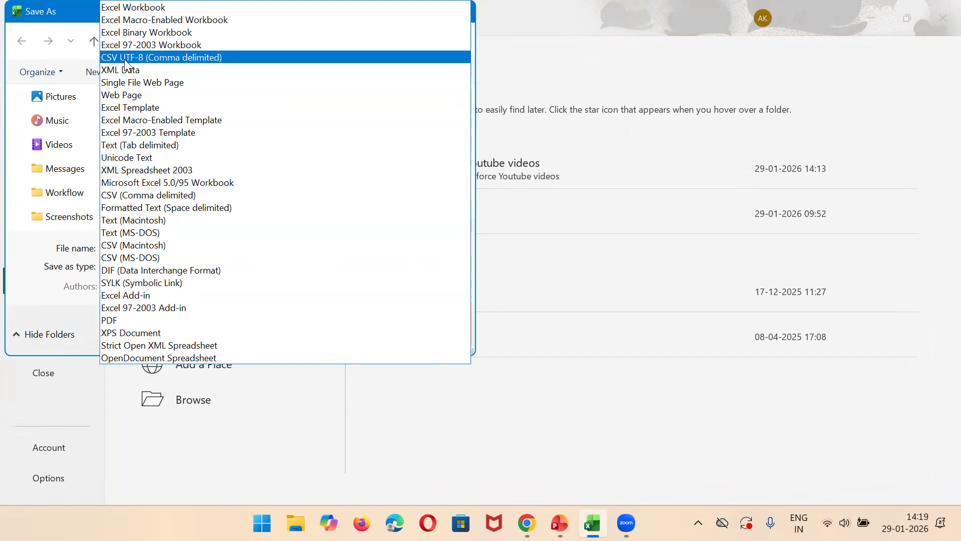
click(184, 60)
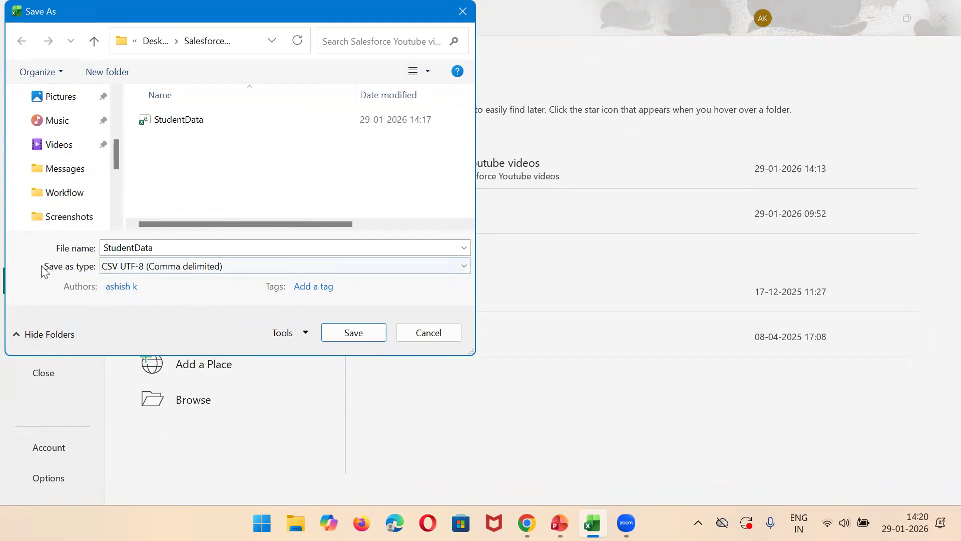
click(338, 337)
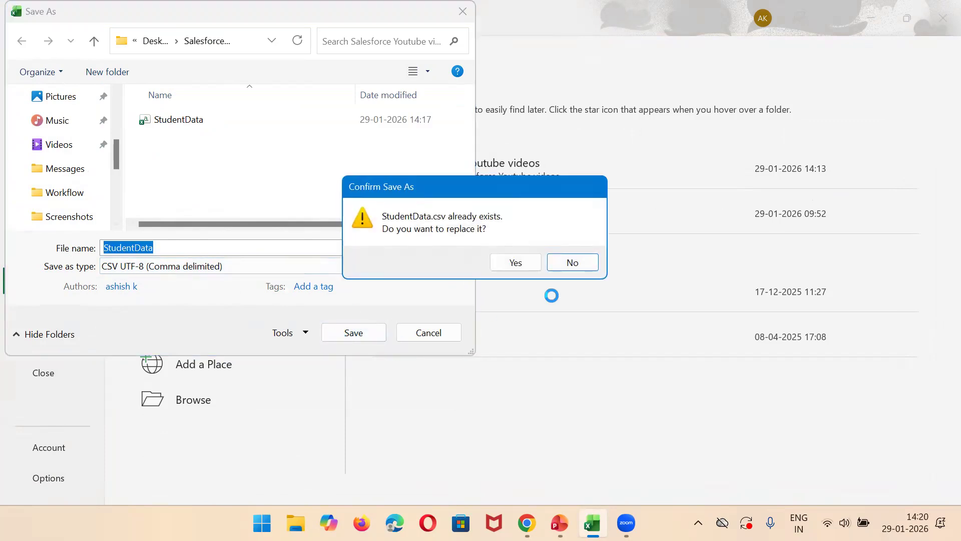
click(523, 265)
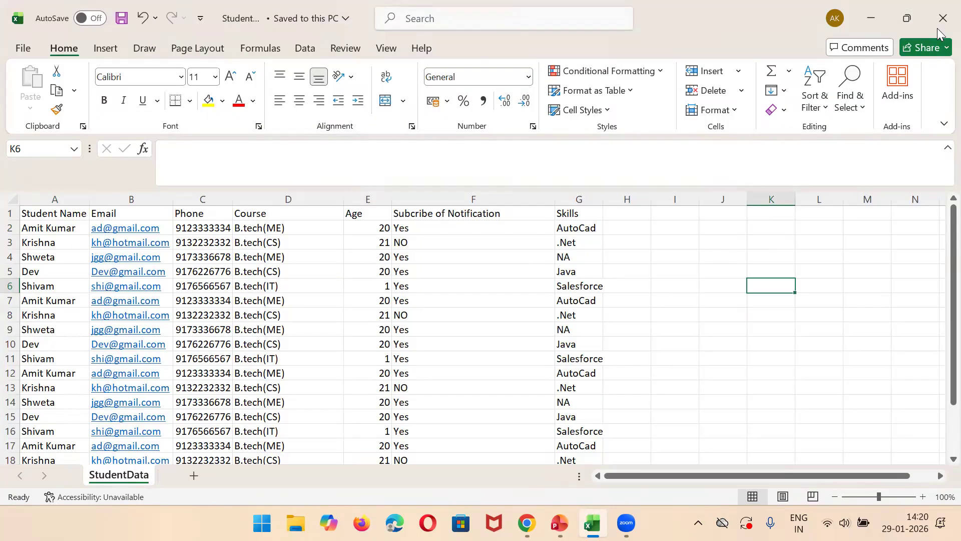
click(942, 18)
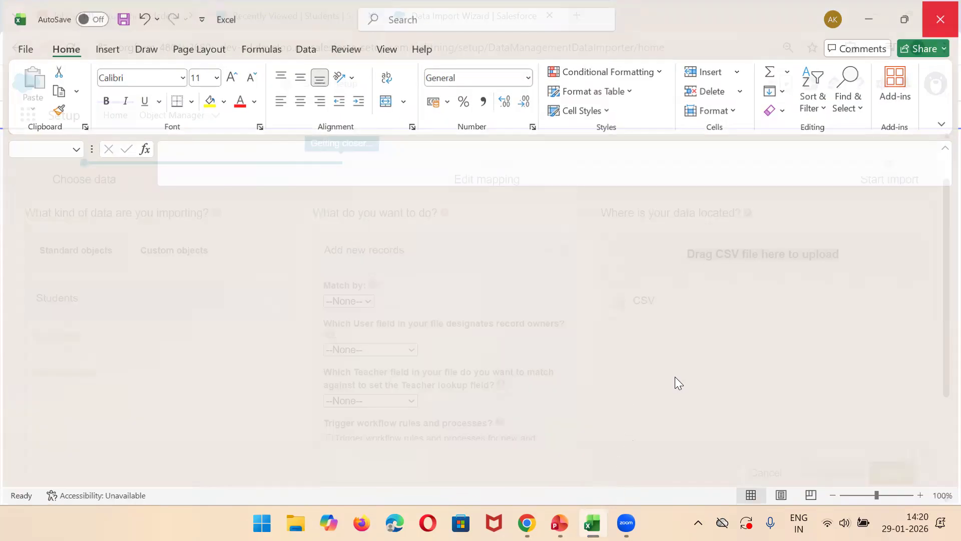
triple_click(676, 266)
click(710, 252)
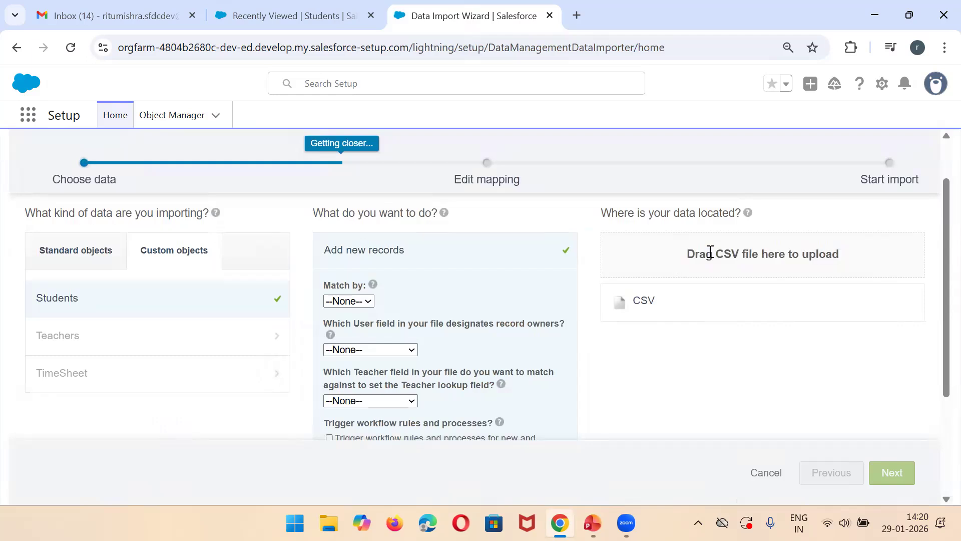
scroll(938, 262, up, 2)
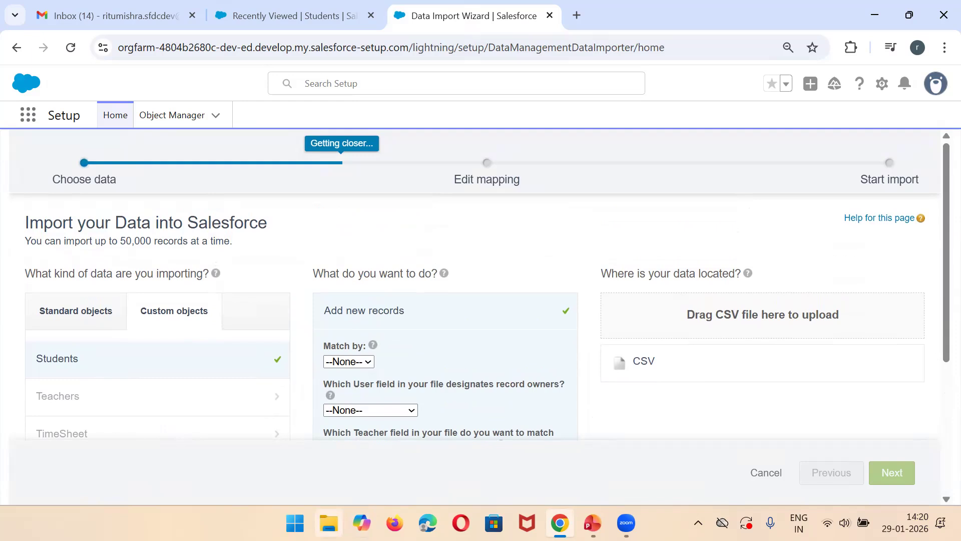
click(329, 523)
click(66, 425)
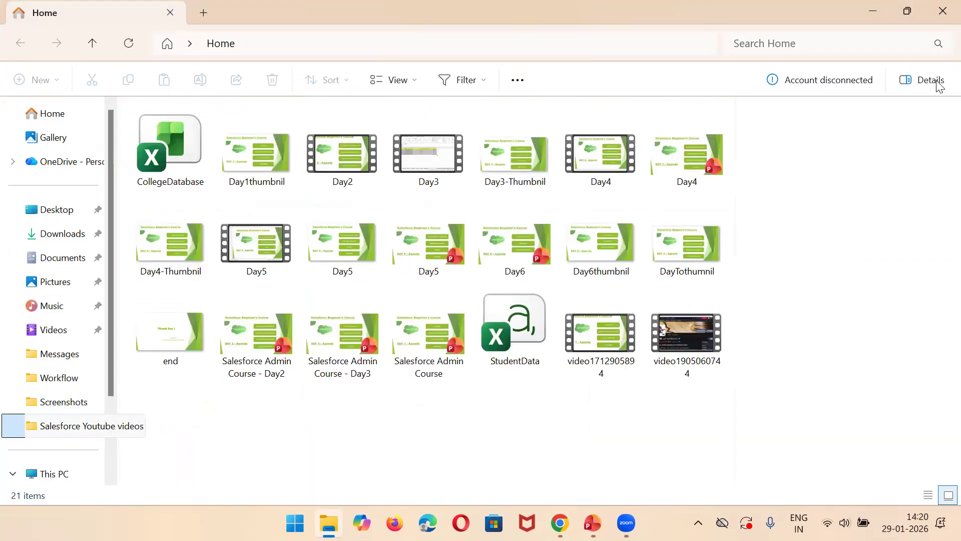
click(911, 19)
click(206, 173)
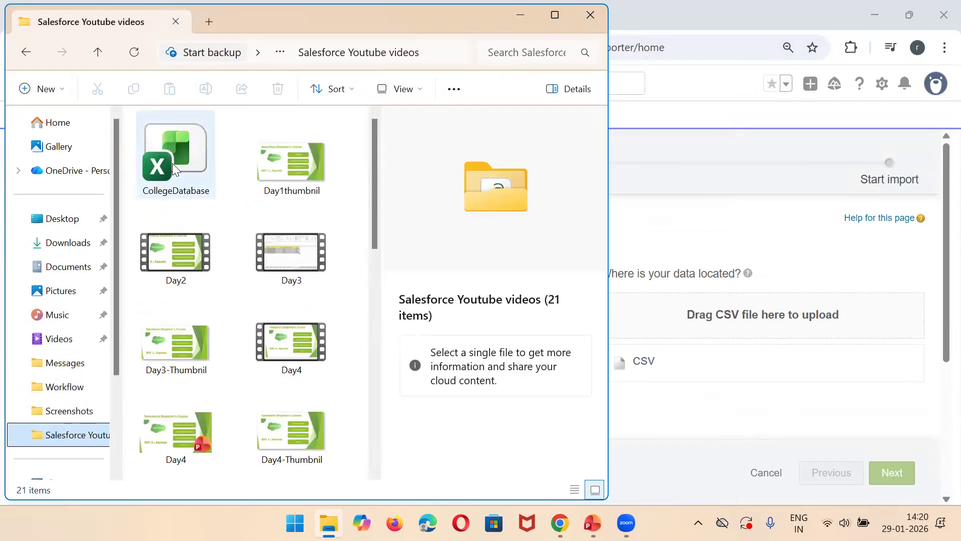
drag(377, 220, 725, 332)
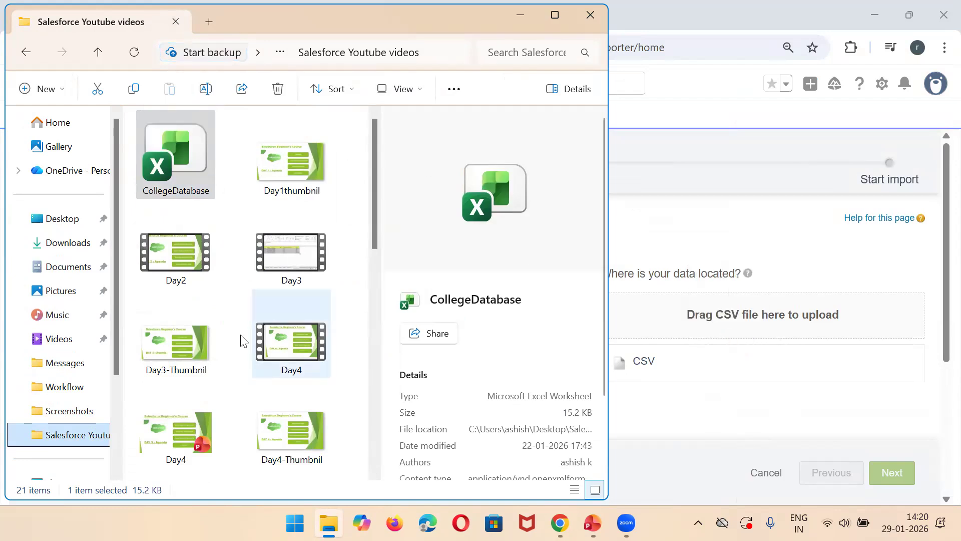
drag(172, 152, 744, 319)
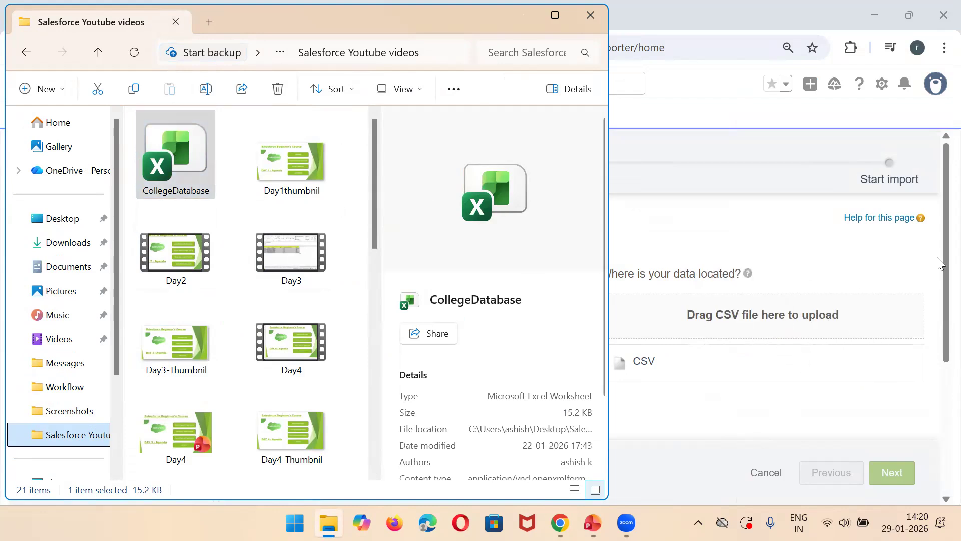
drag(937, 230, 938, 365)
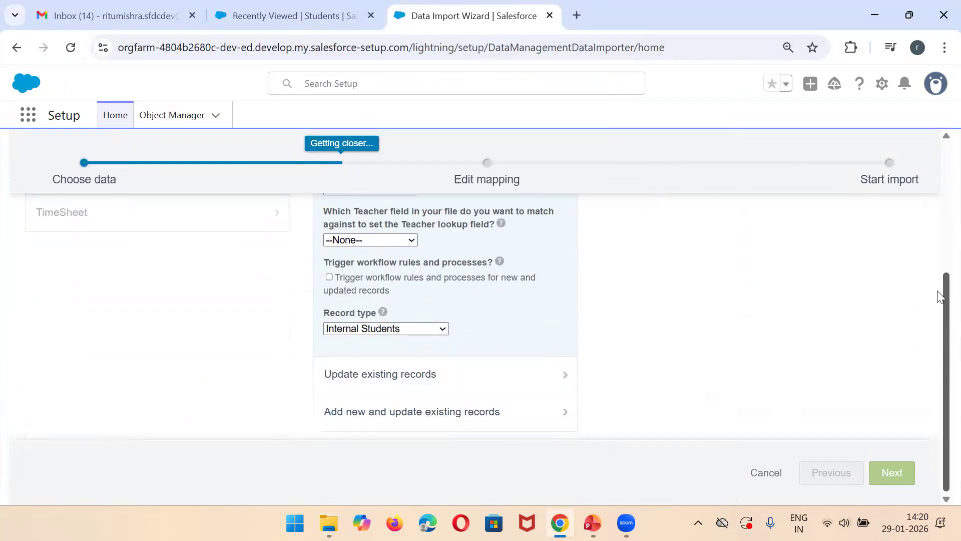
scroll(937, 292, up, 4)
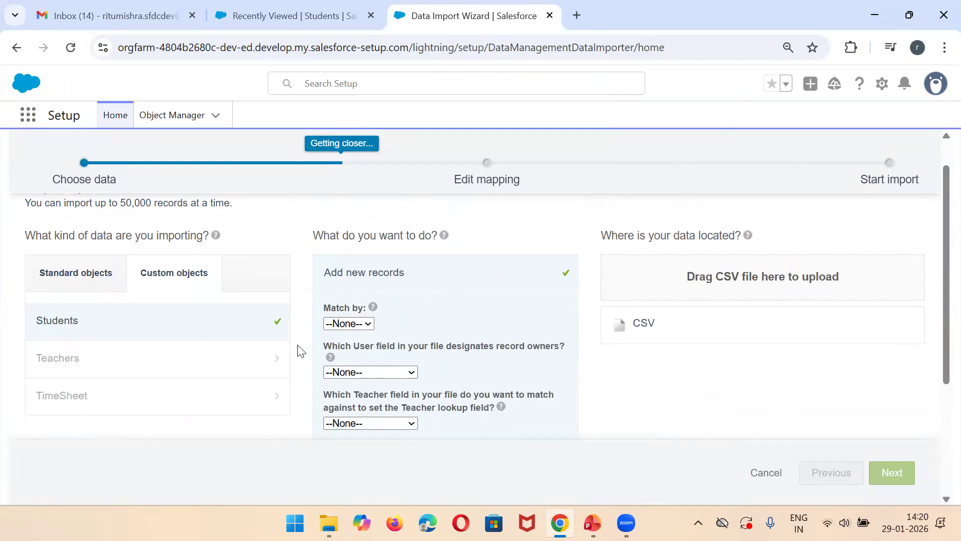
click(328, 523)
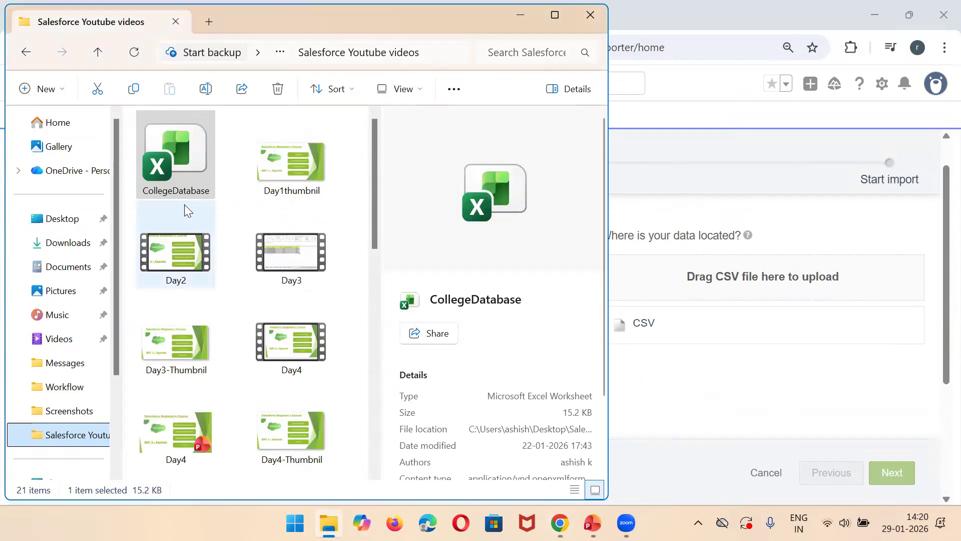
drag(175, 181, 672, 285)
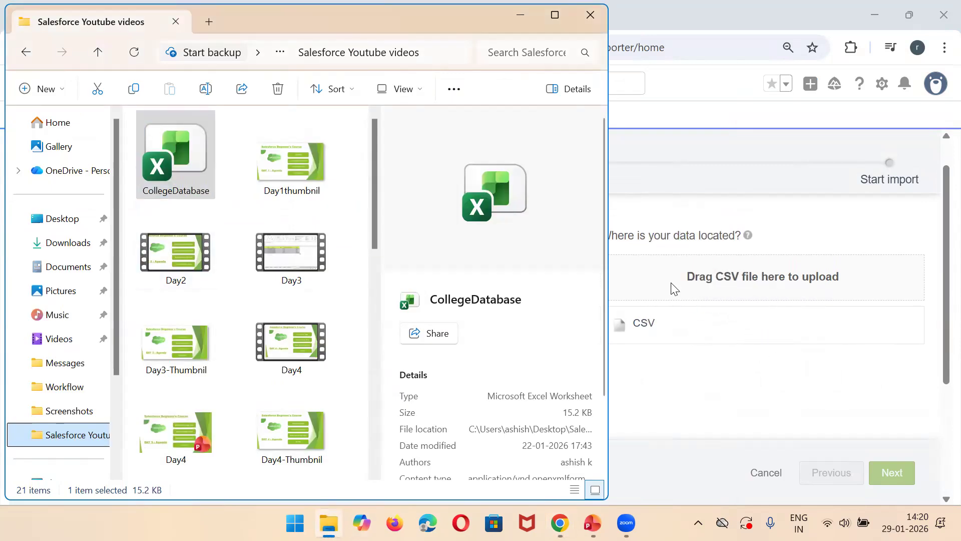
Step: Select CSV as the data source, choose the StudentData file from the Salesforce Youtube videos folder and proceed to field mapping
click(641, 338)
click(642, 324)
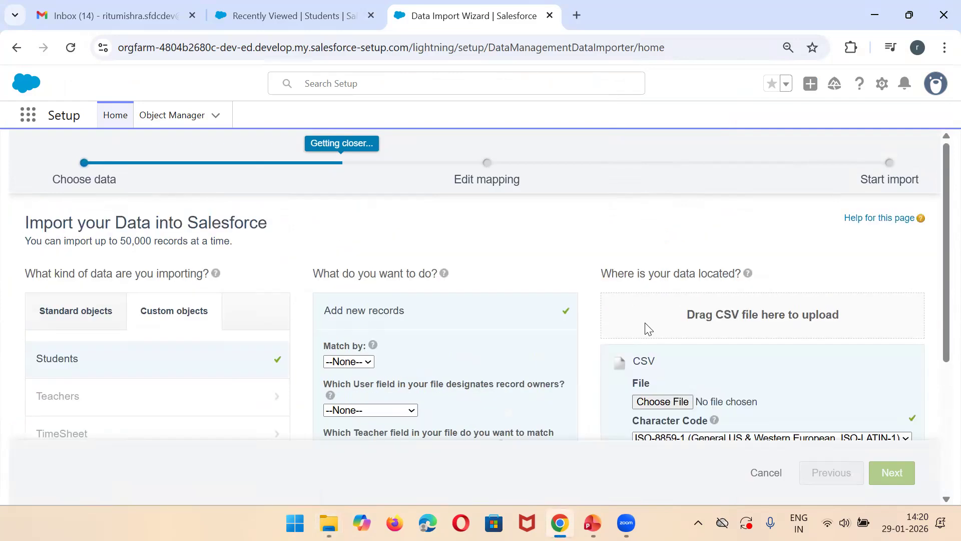
scroll(937, 280, down, 3)
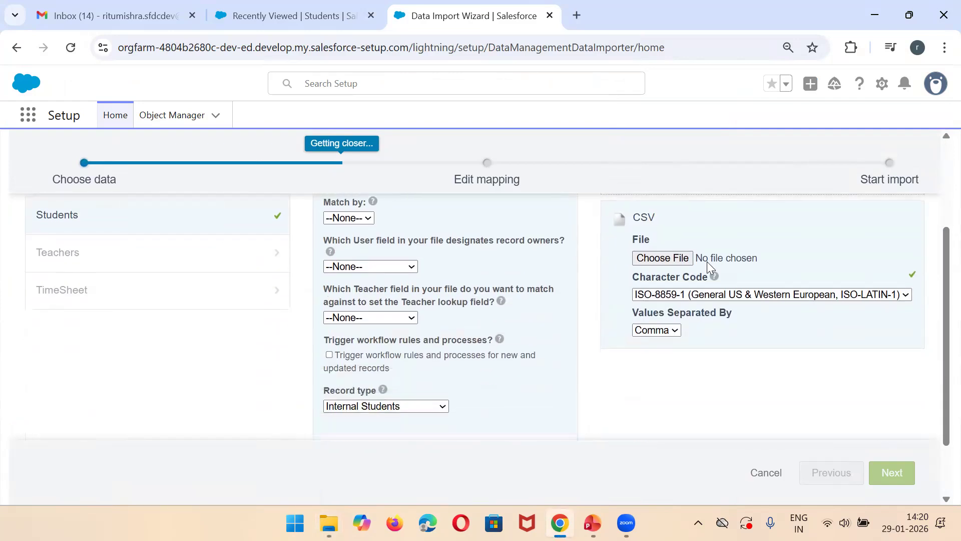
click(670, 257)
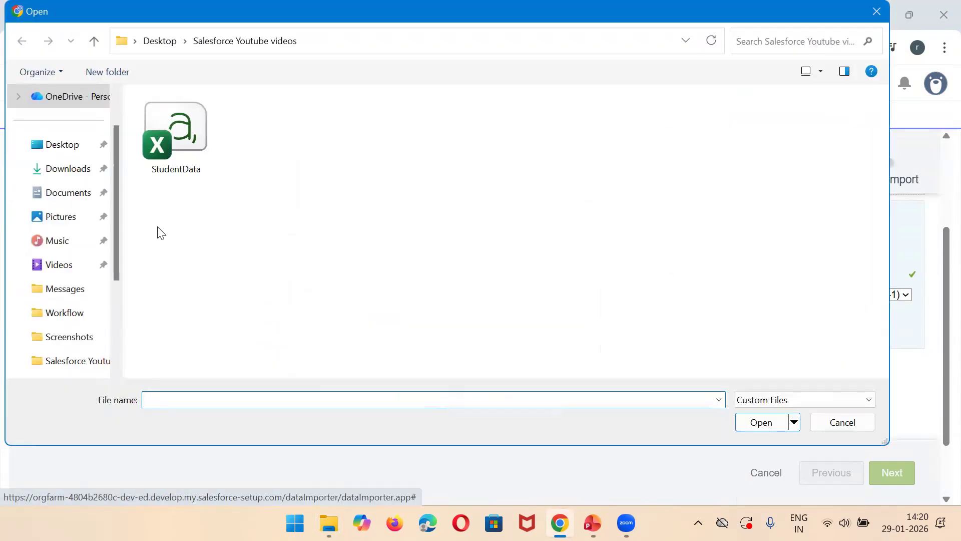
double_click(179, 142)
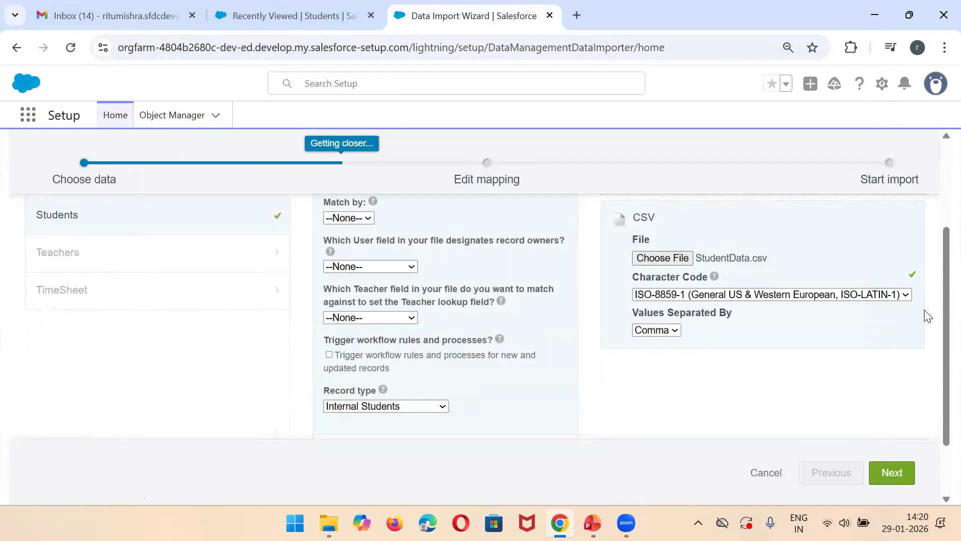
click(890, 473)
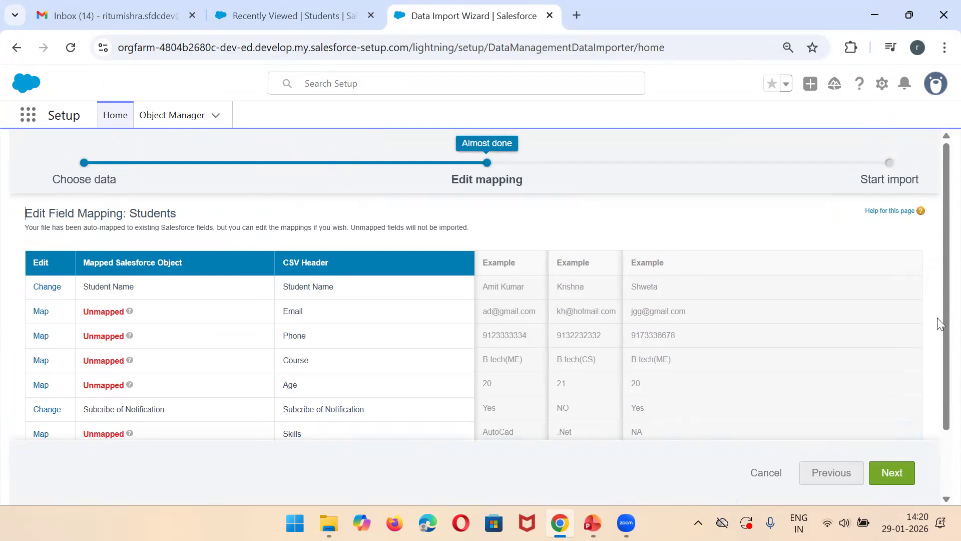
Step: Map the CSV header Email to the Student Email field and Phone to the Student Phone field
scroll(938, 301, down, 1)
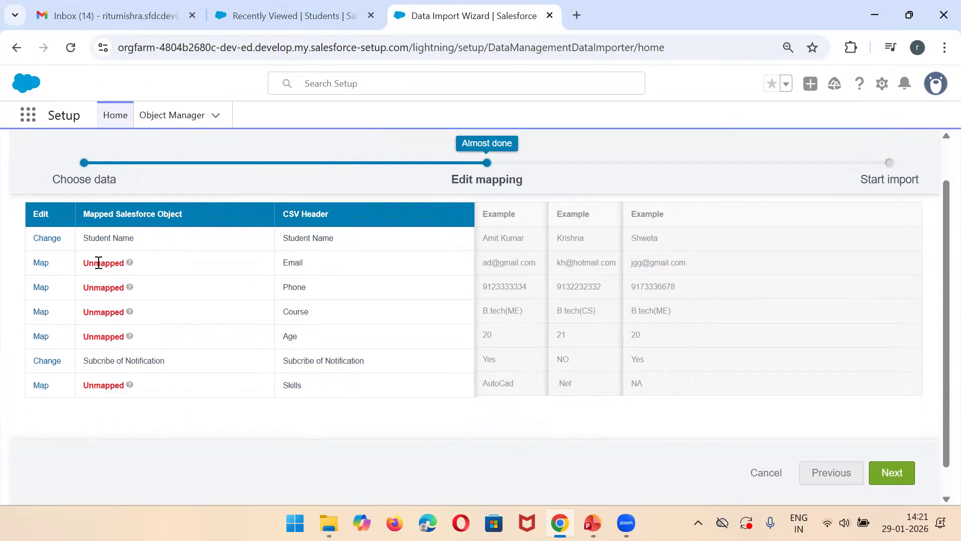
click(37, 263)
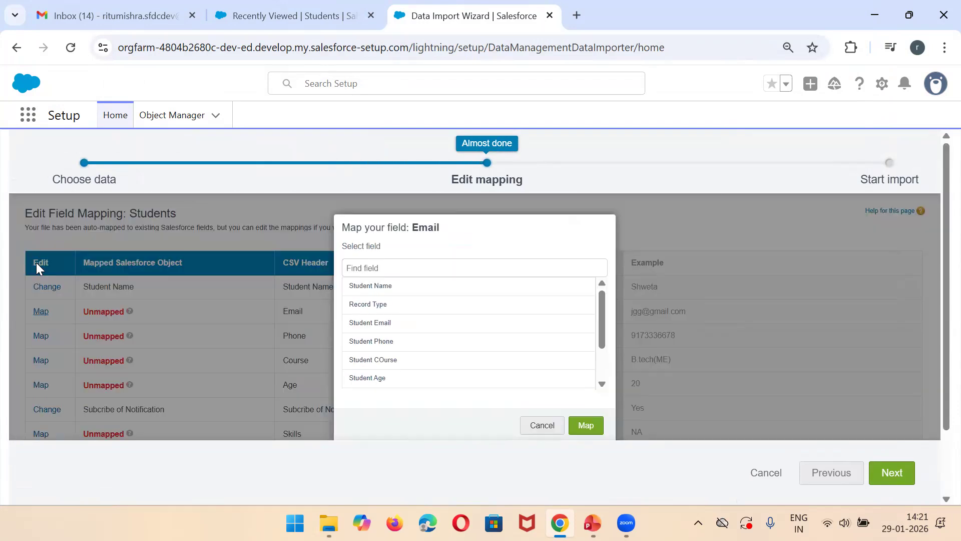
click(370, 325)
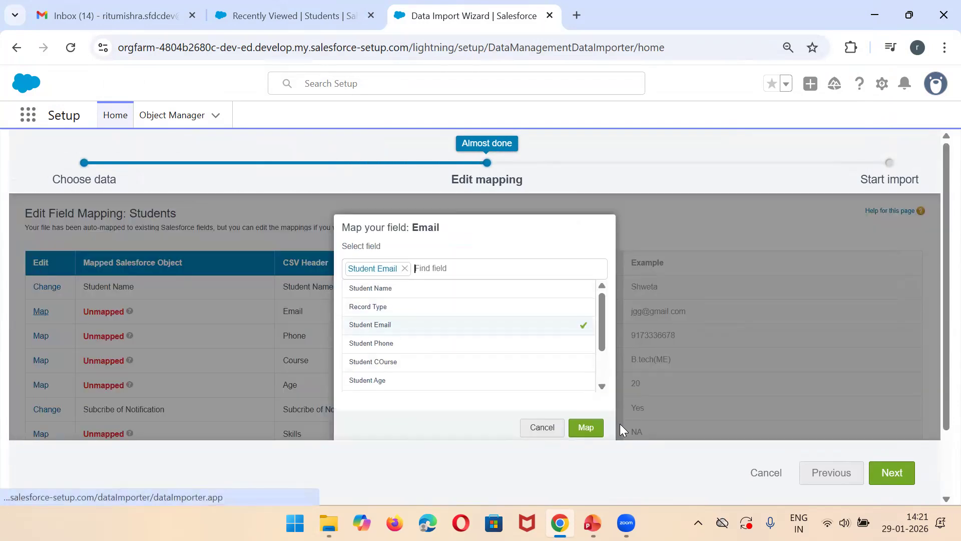
click(585, 427)
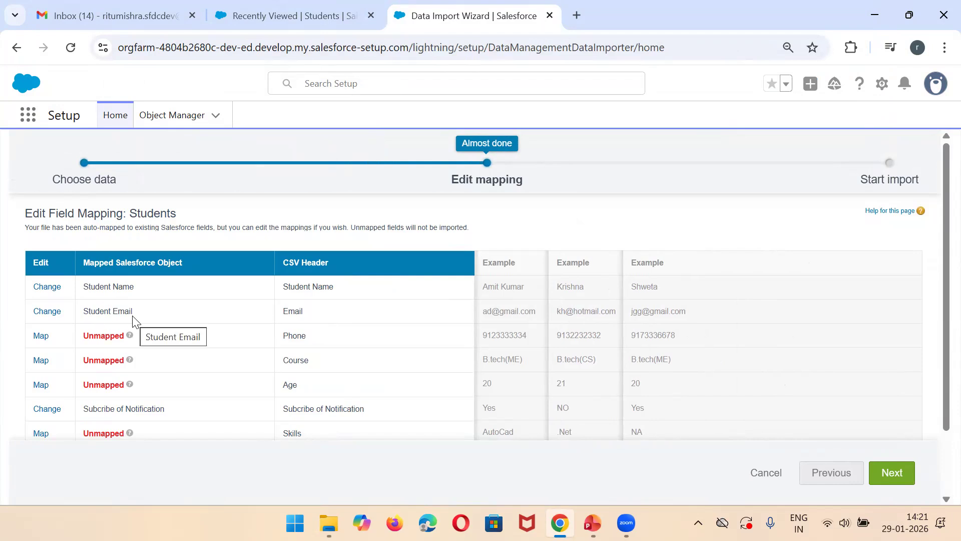
click(40, 335)
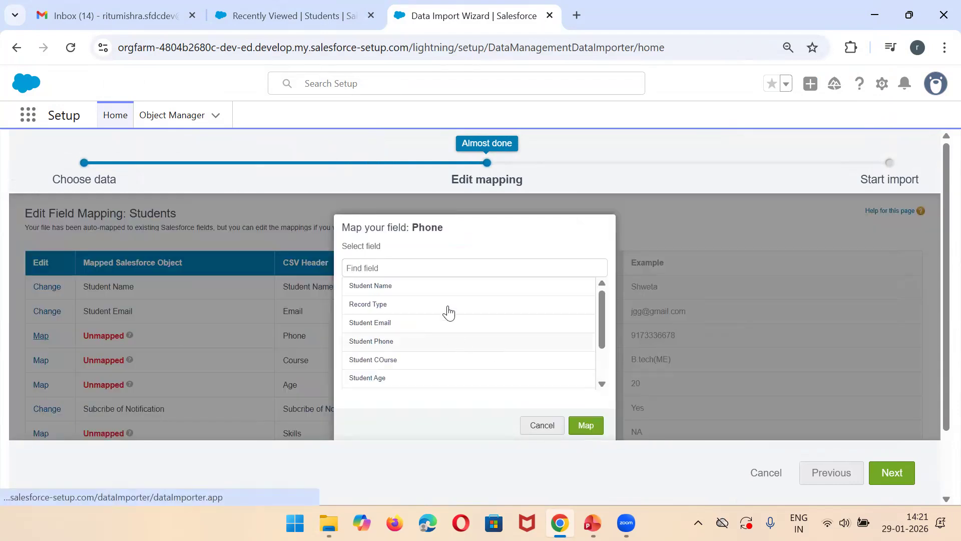
click(378, 342)
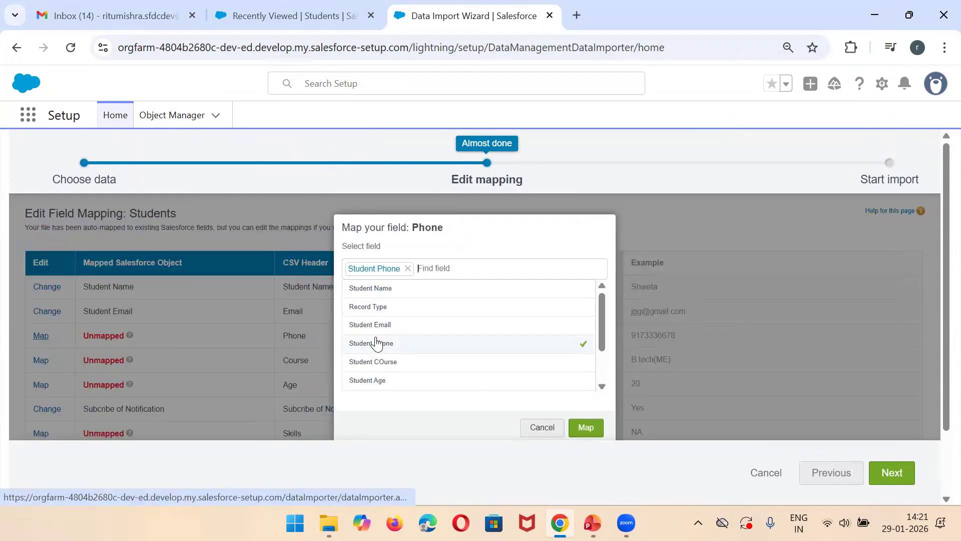
click(582, 425)
Step: Map the CSV header Course to the Student COurse field and Age to the Student Age field
click(41, 360)
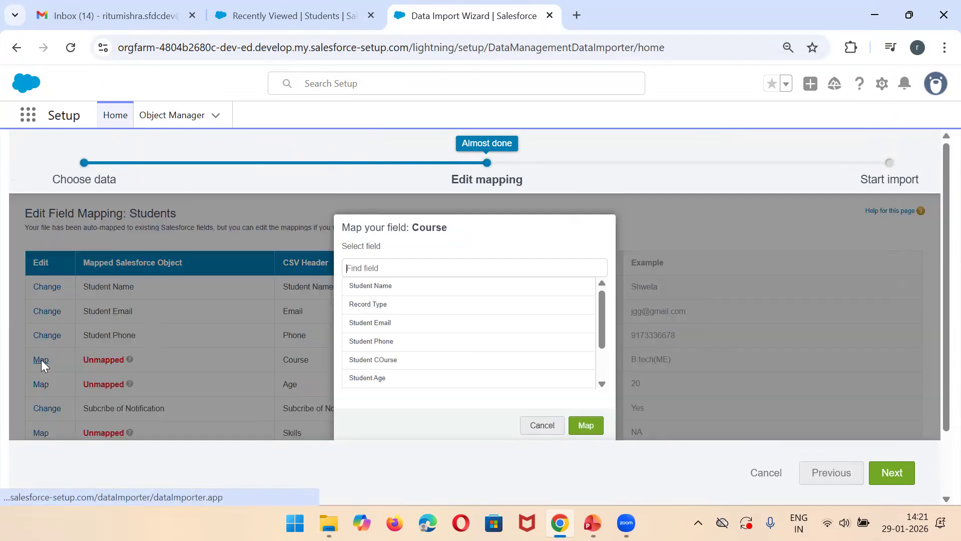
click(397, 362)
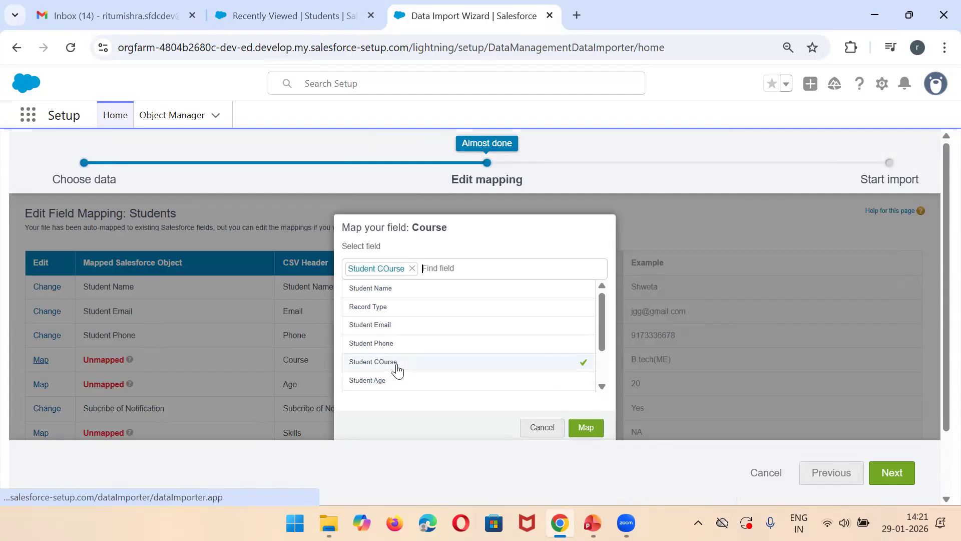
click(583, 427)
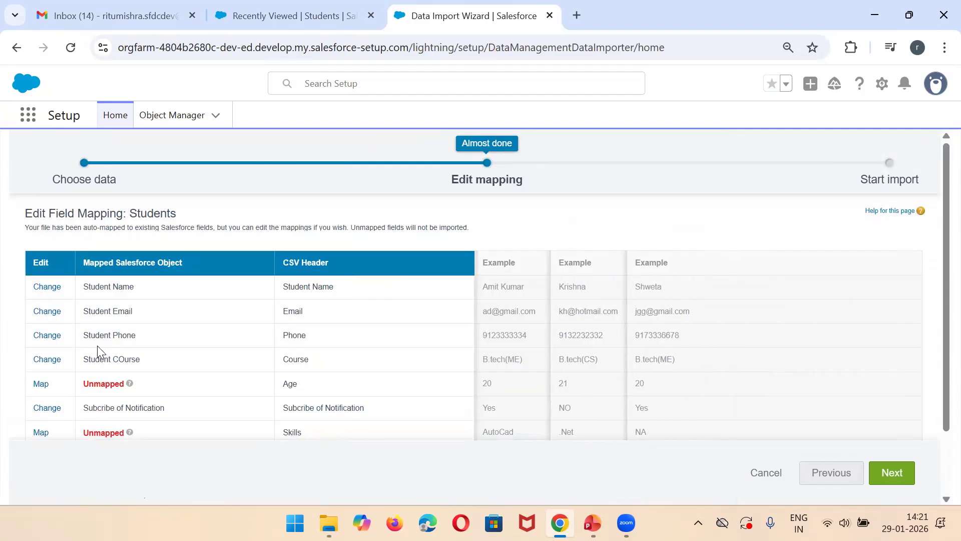
click(40, 390)
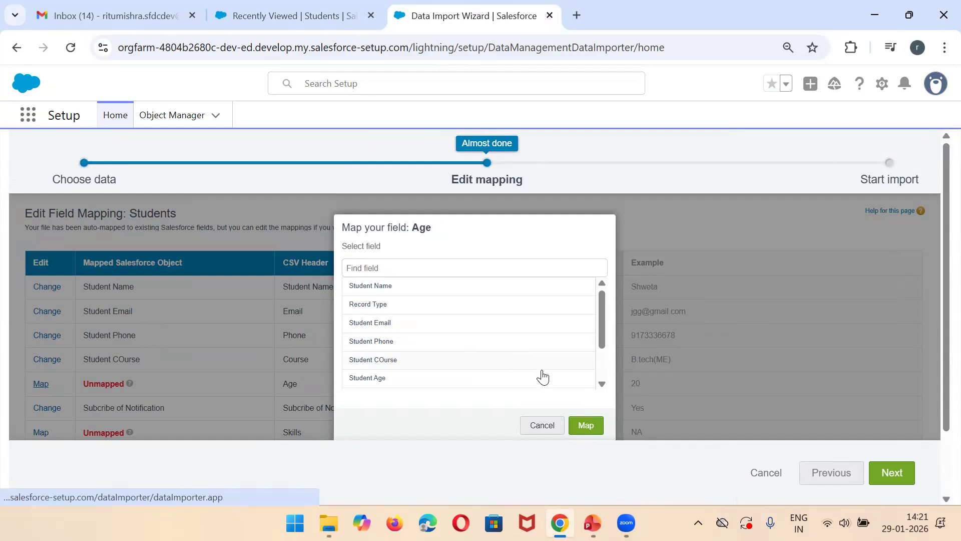
click(461, 380)
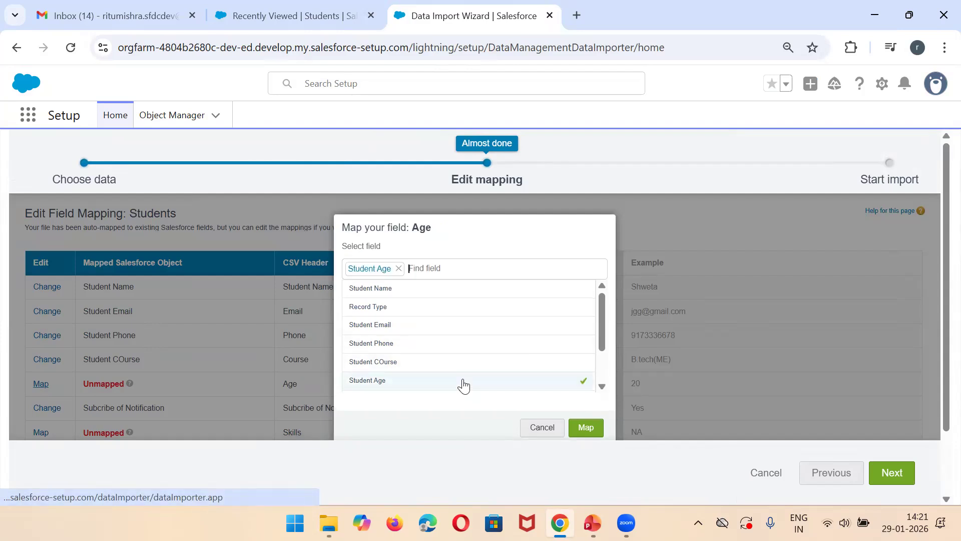
click(581, 425)
Step: Map the CSV header Skills to the Student's Skill field
scroll(937, 280, down, 2)
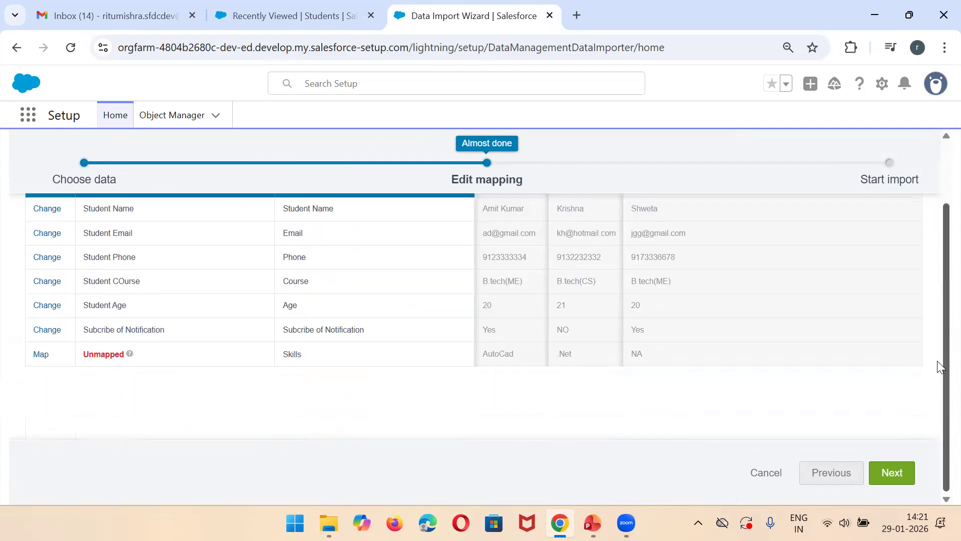
click(40, 354)
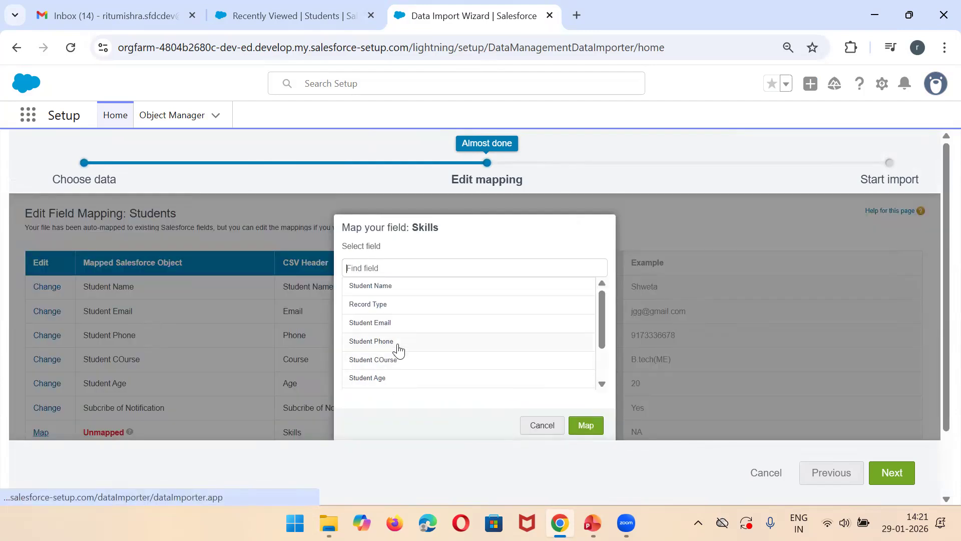
drag(601, 321, 613, 374)
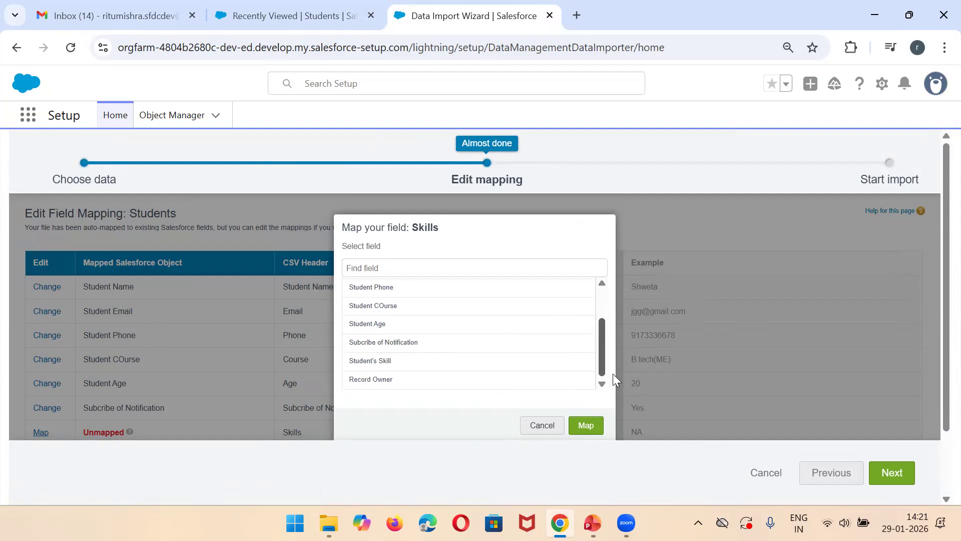
click(443, 363)
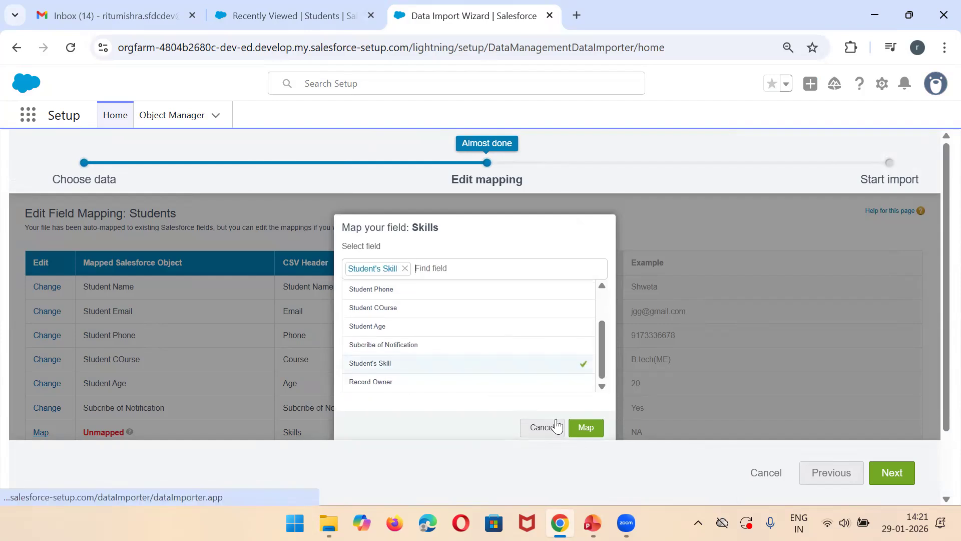
click(584, 425)
Step: Proceed to the import review, start the import and check the bulk data load job's details and batch status
click(892, 465)
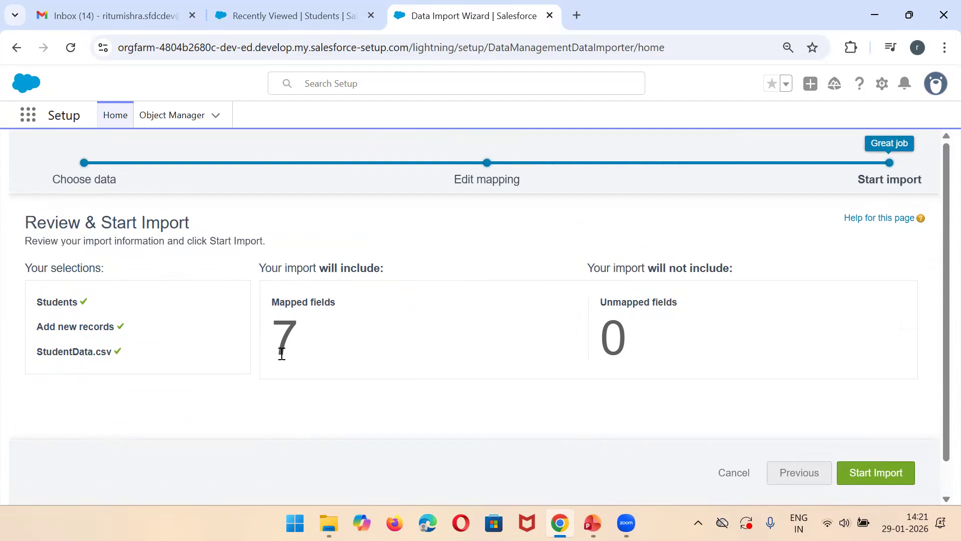
click(849, 471)
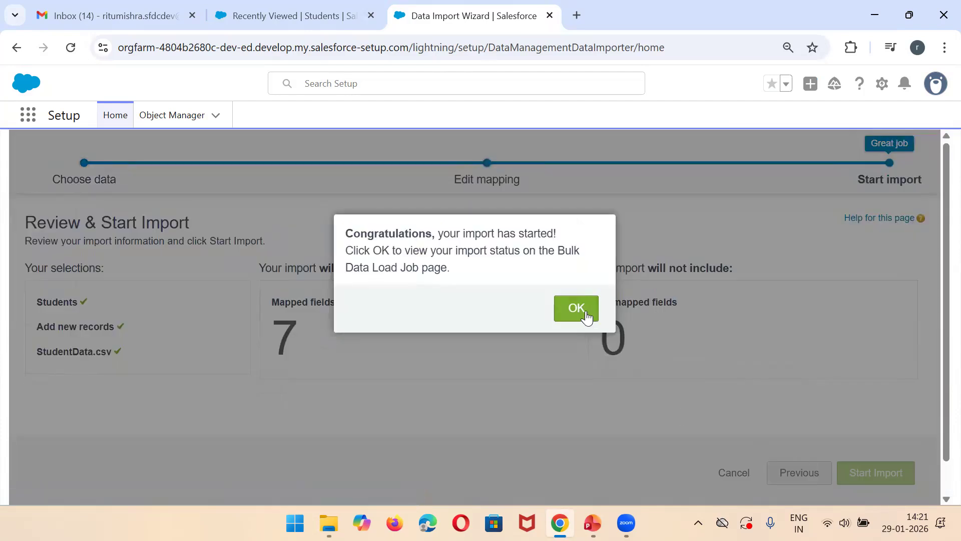
click(586, 316)
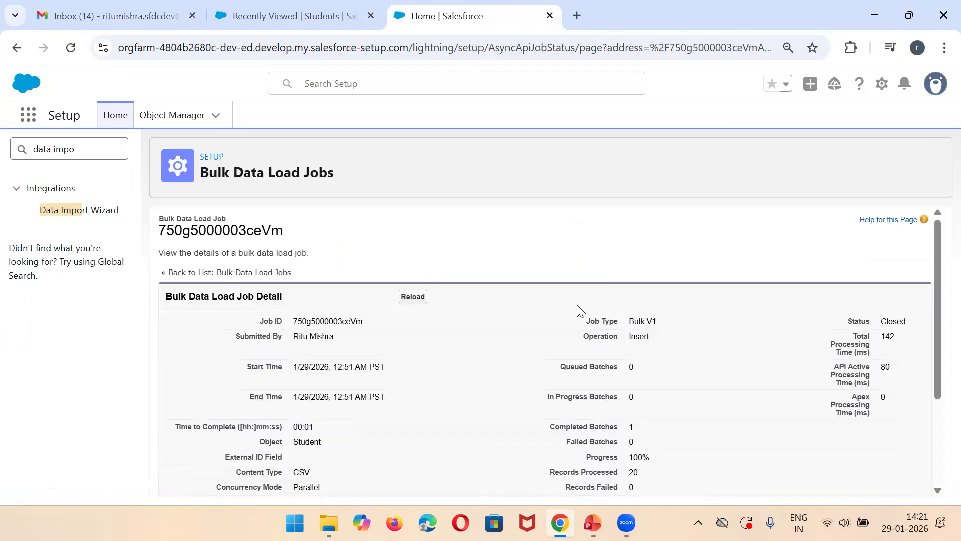
drag(937, 273, 937, 411)
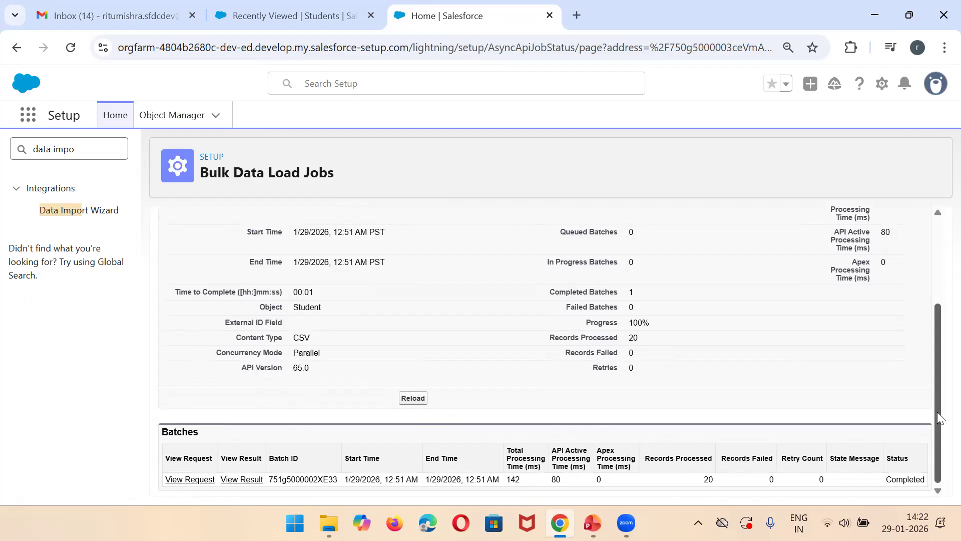
double_click(899, 482)
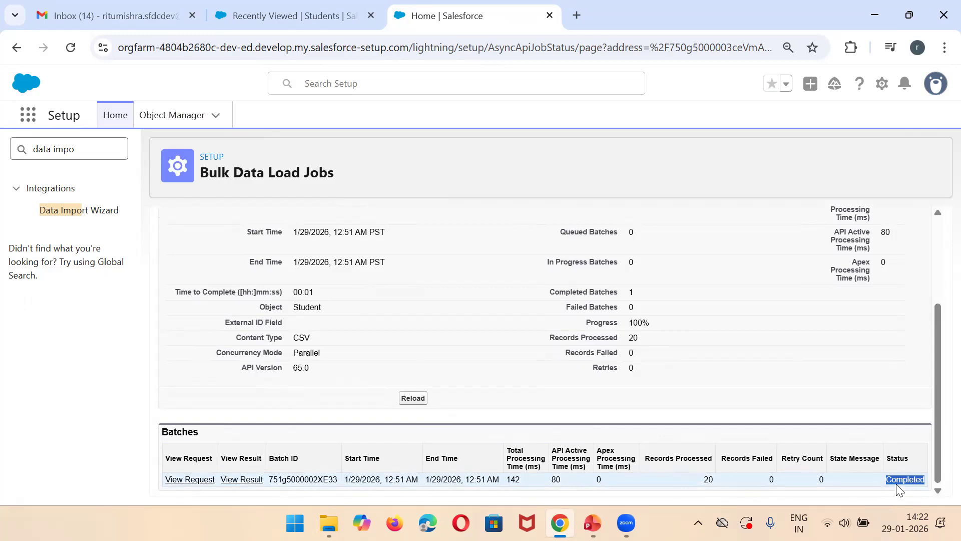
drag(937, 442, 932, 367)
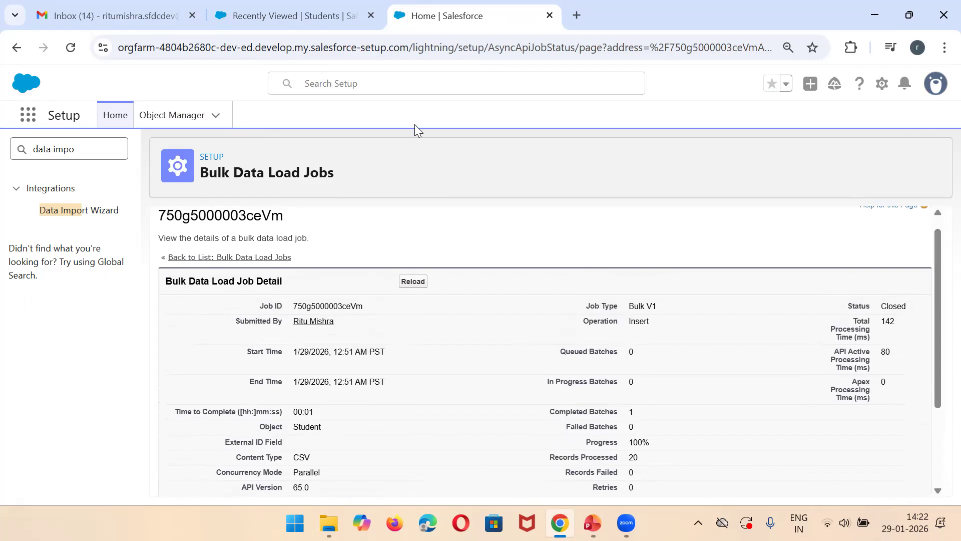
Step: Switch the Students tab to the All list view and examine the imported student records from first to last
click(334, 6)
click(277, 114)
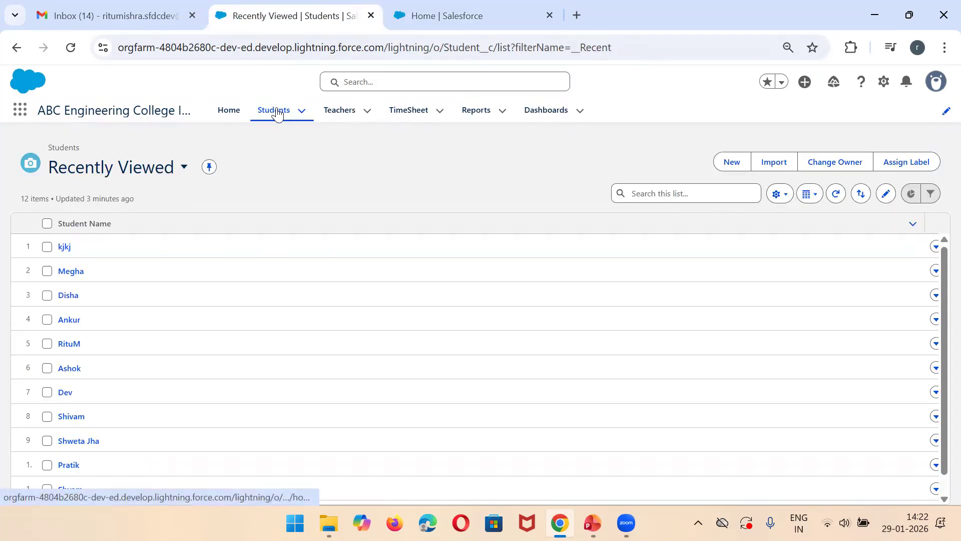
click(170, 181)
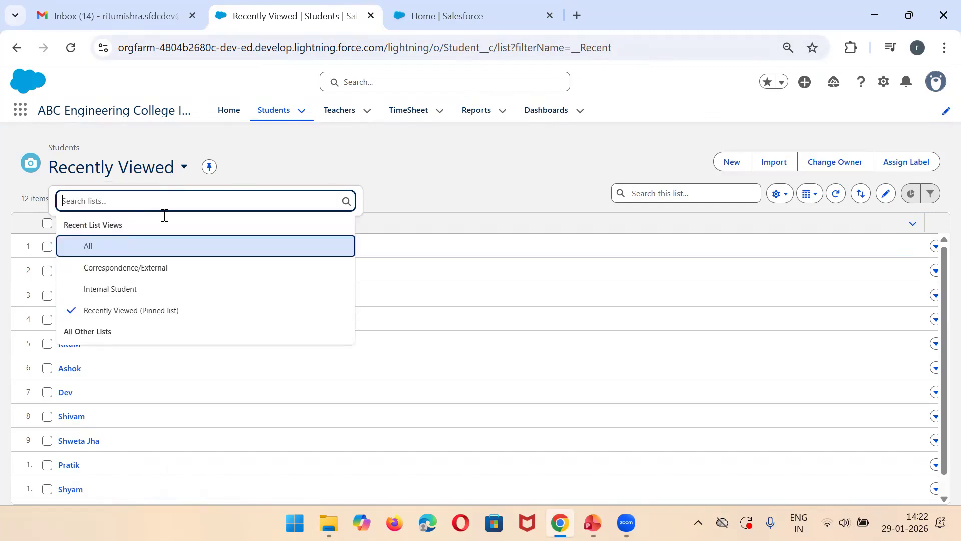
click(110, 249)
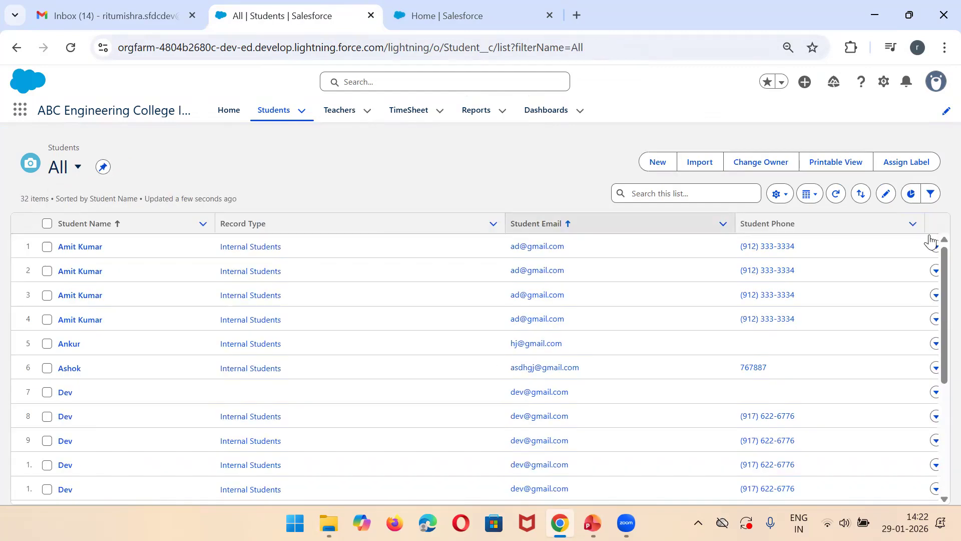
scroll(938, 252, down, 2)
scroll(938, 252, up, 2)
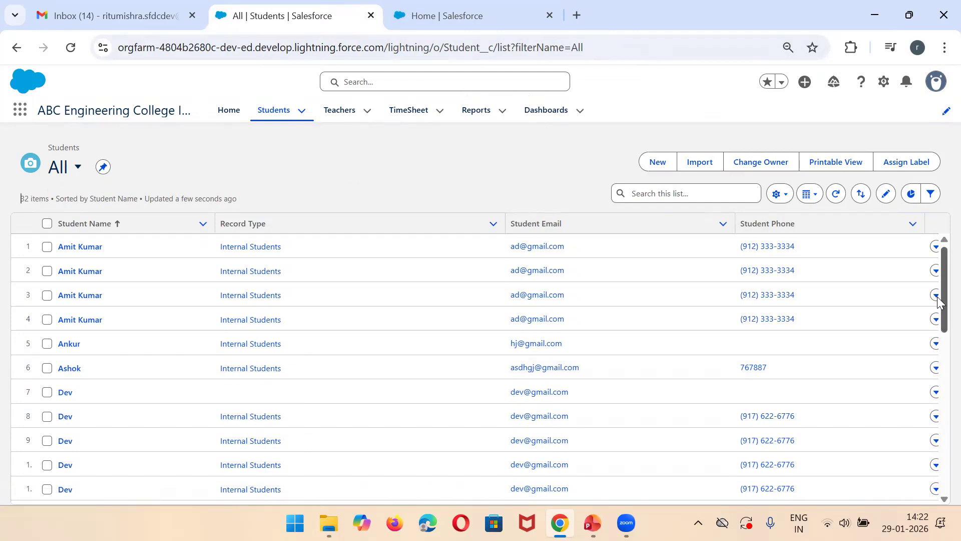
drag(941, 299, 942, 515)
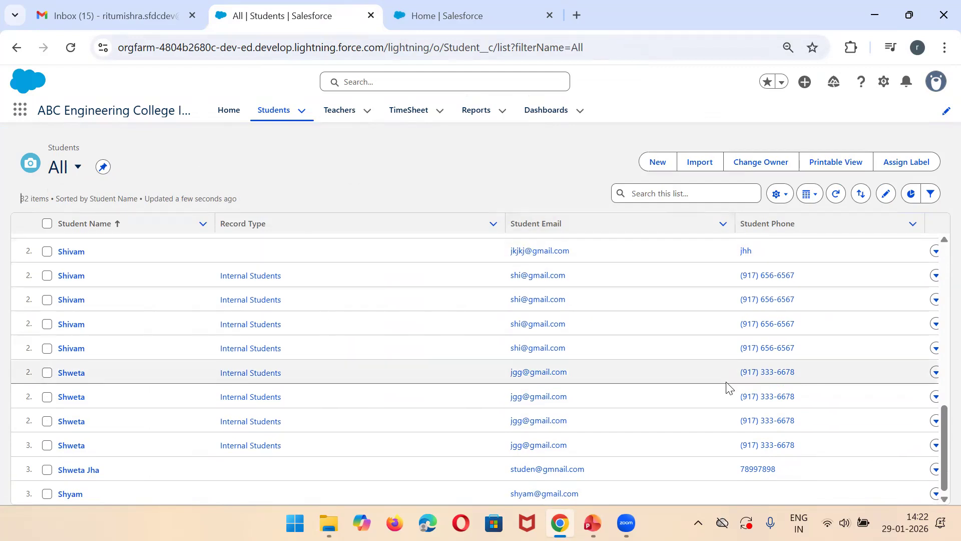
drag(942, 475, 937, 241)
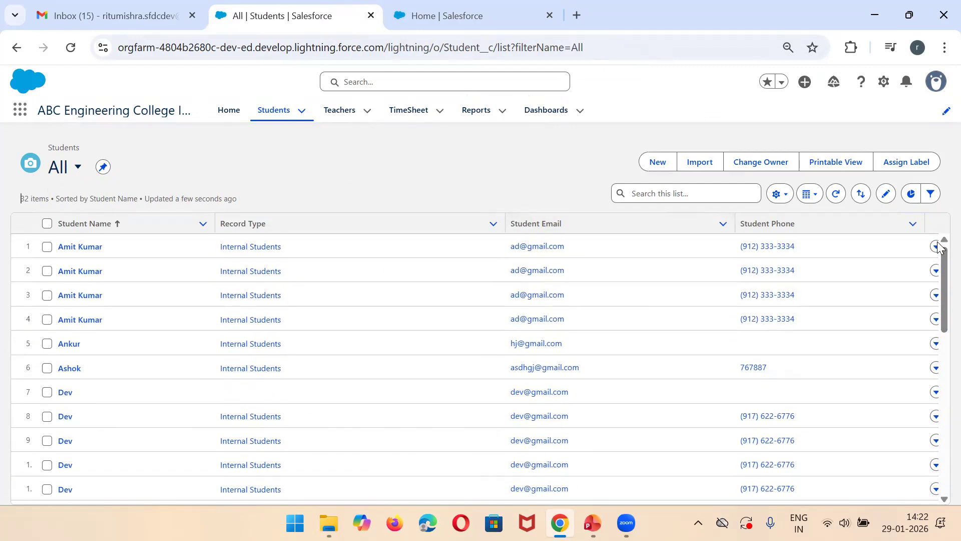
Step: Open the StudentTable report from the recent reports and show its filters
click(480, 115)
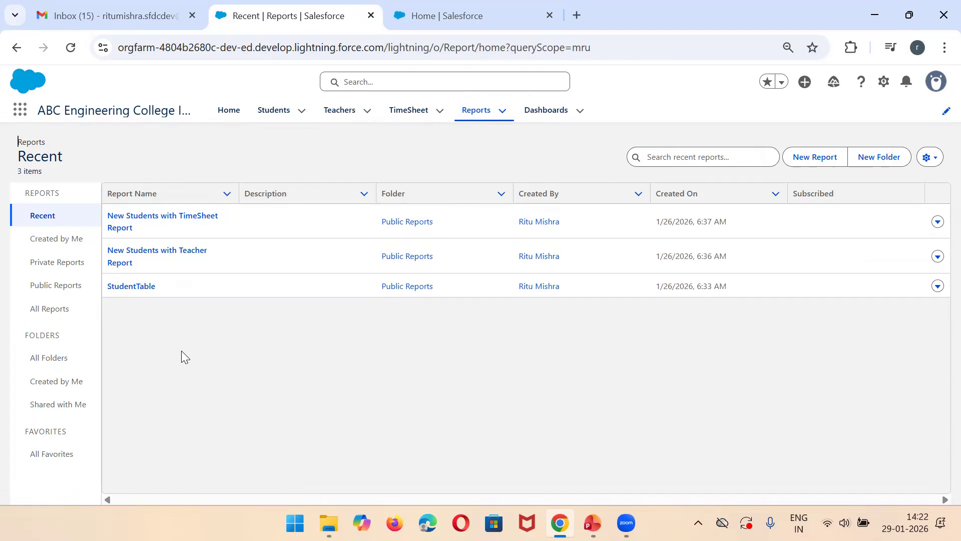
click(121, 288)
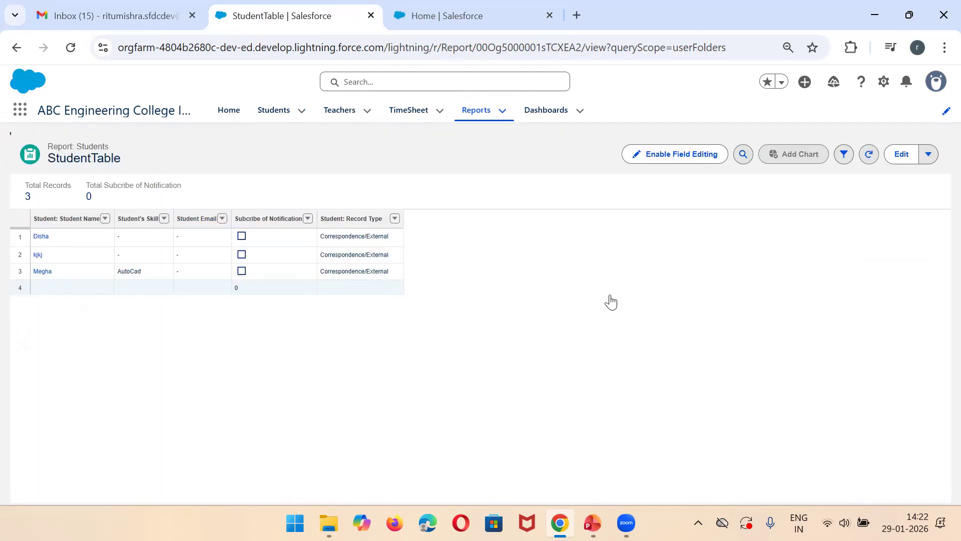
click(842, 158)
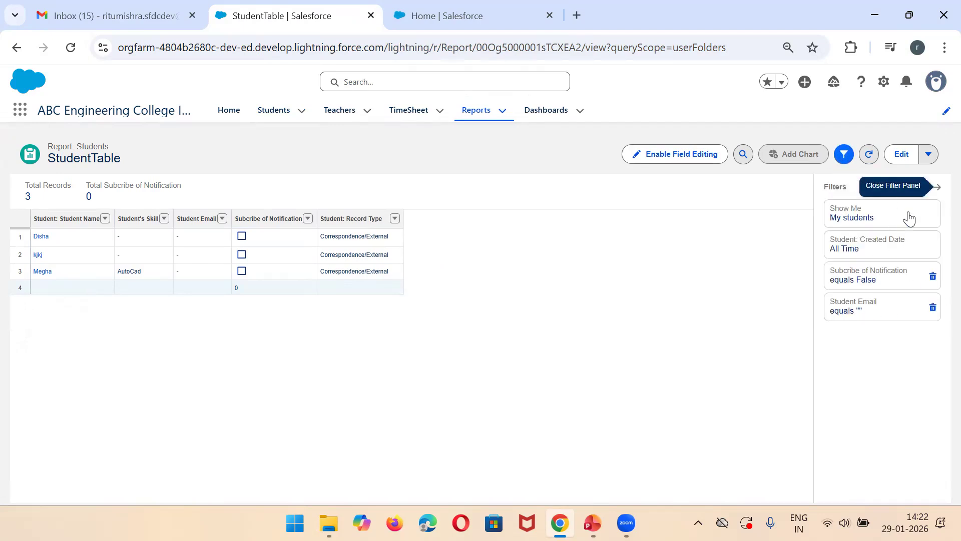
click(929, 154)
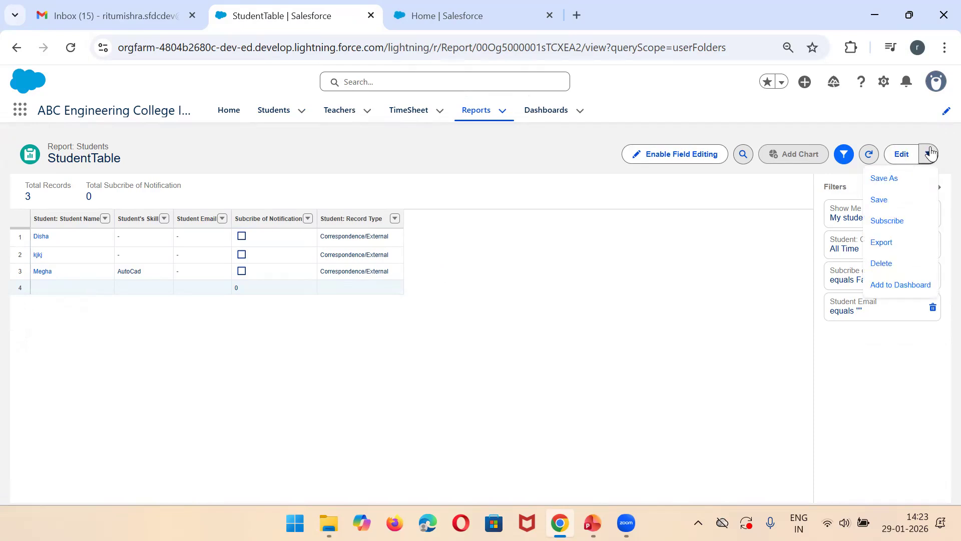
click(754, 216)
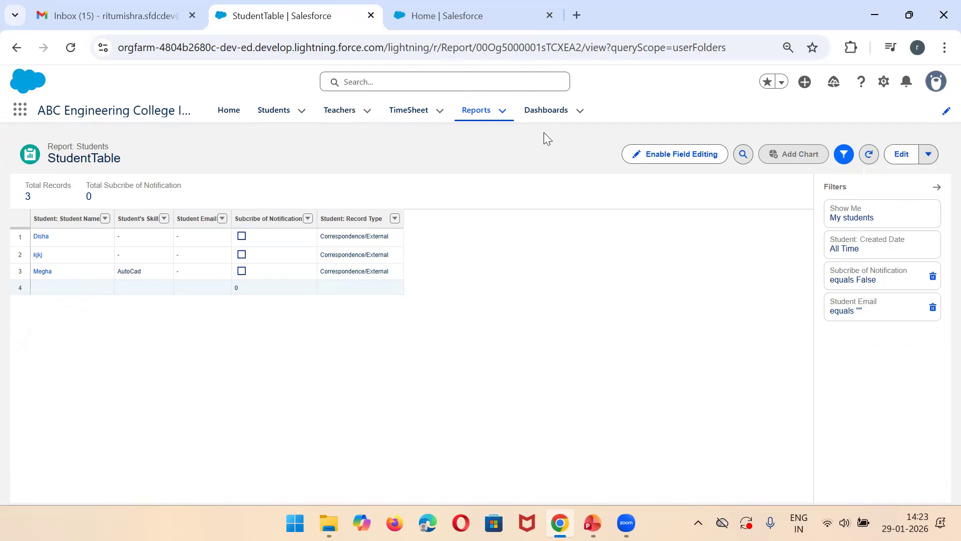
Step: Remove the Subcribe of Notification and Student Email filters from the StudentTable report, save it and review its rows
click(933, 277)
click(933, 279)
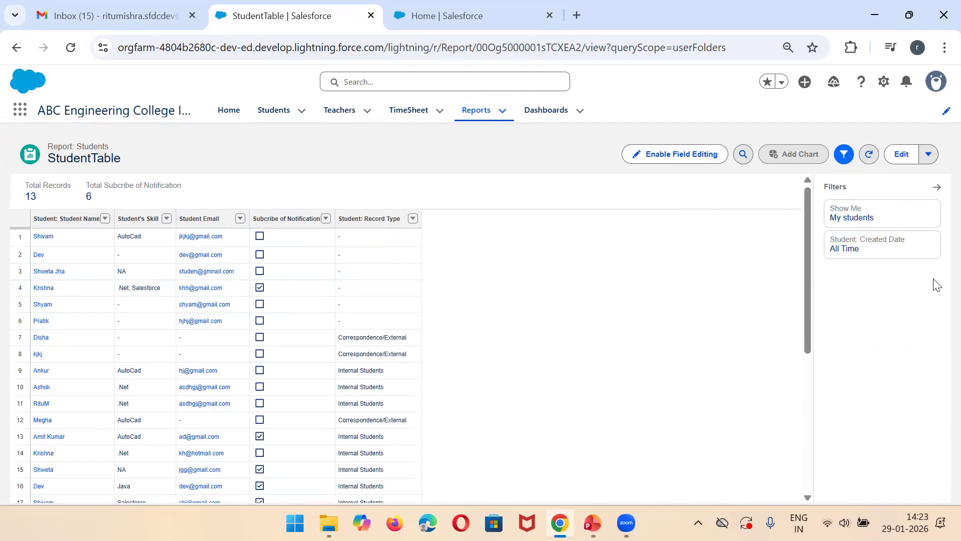
click(929, 155)
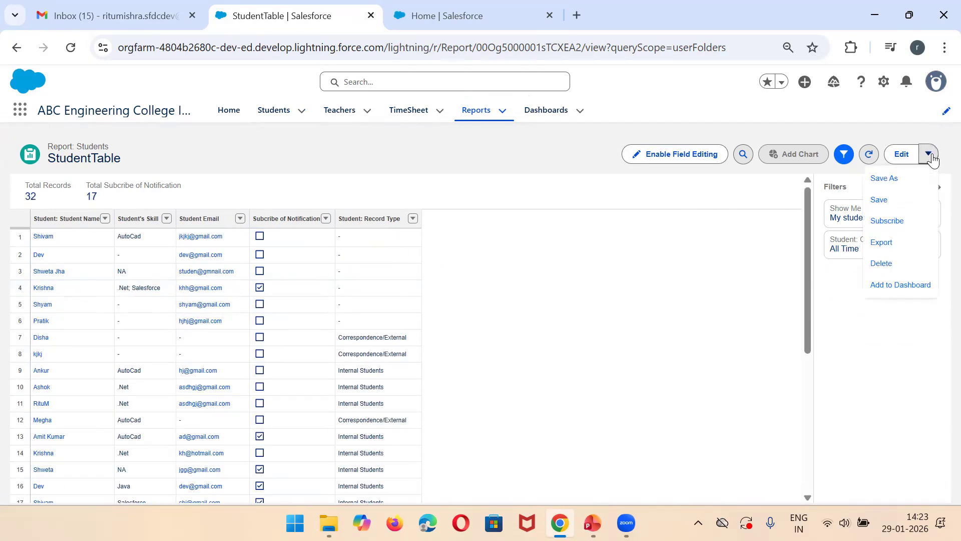
click(890, 204)
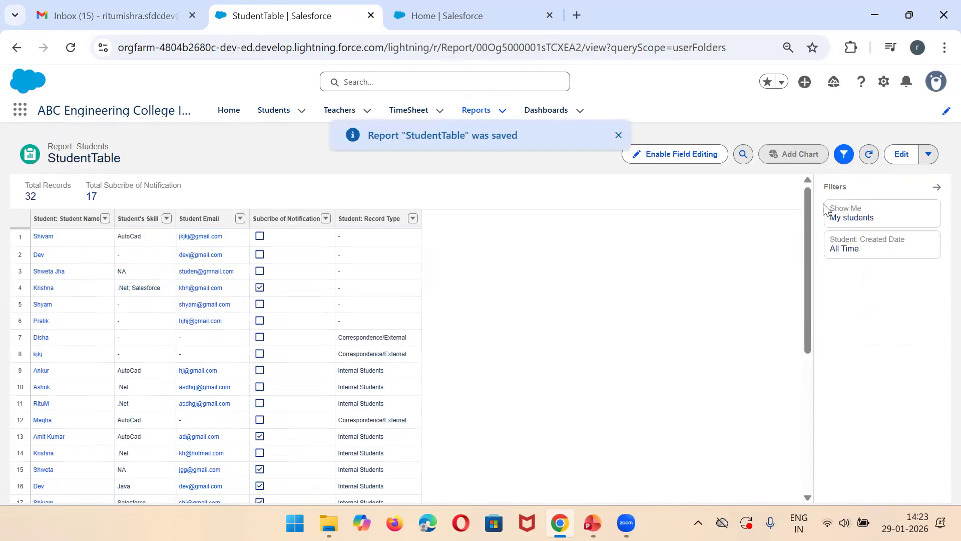
drag(810, 200, 791, 402)
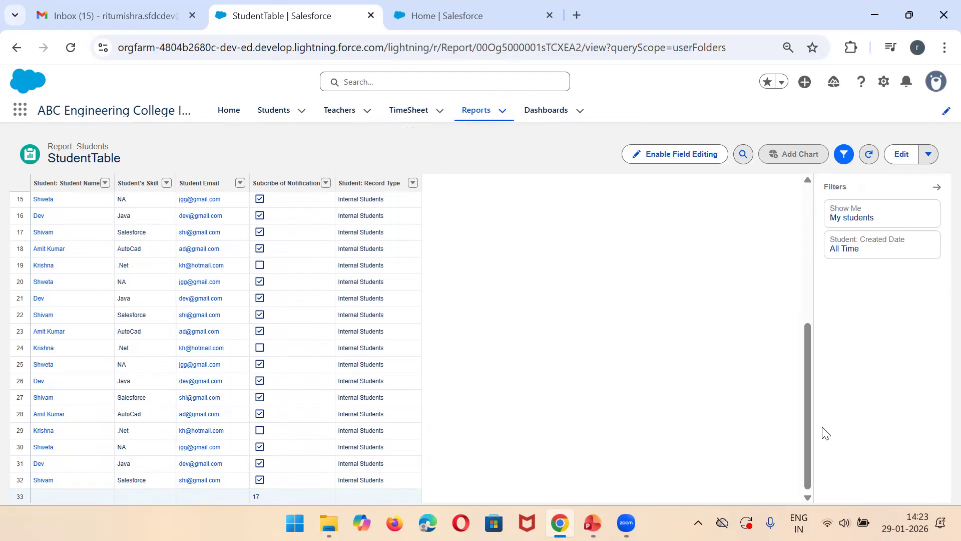
drag(811, 425, 792, 224)
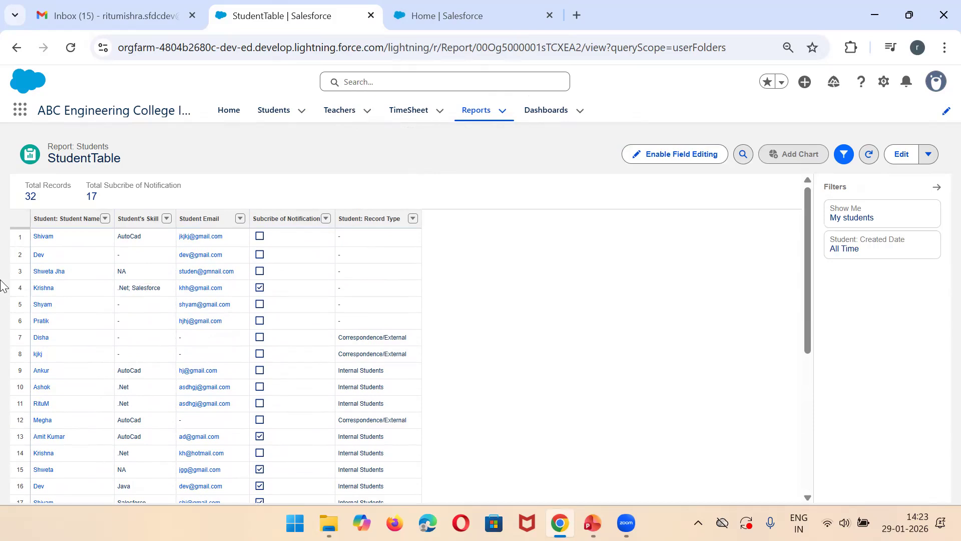
Step: Open the OverallPervormance dashboard, refresh its New Students with TimeSheet Report and StudentTable components and review the student rows
click(527, 117)
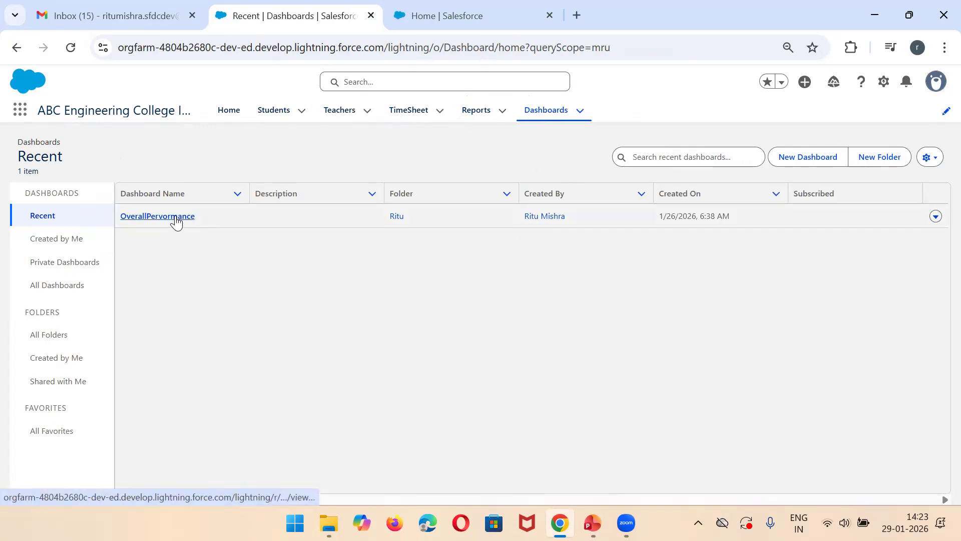
click(176, 218)
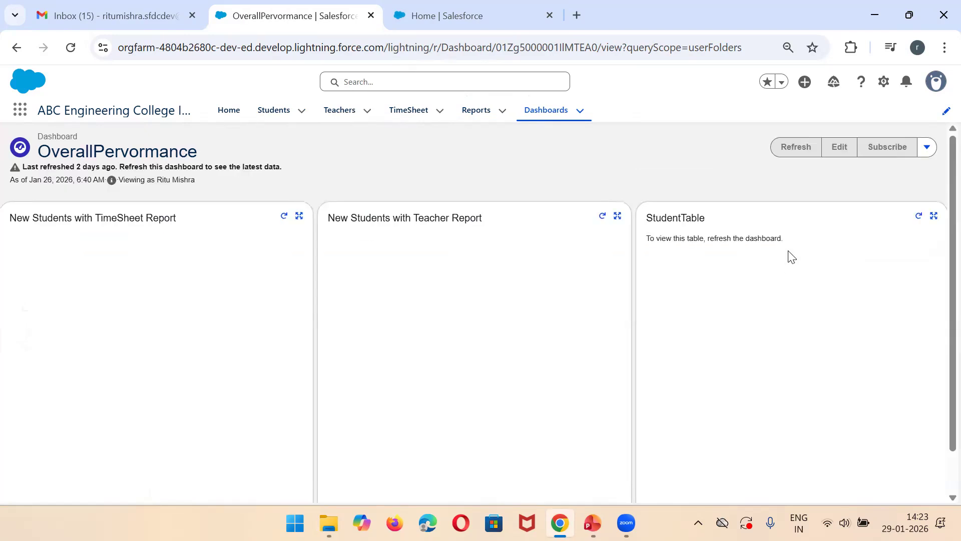
click(285, 216)
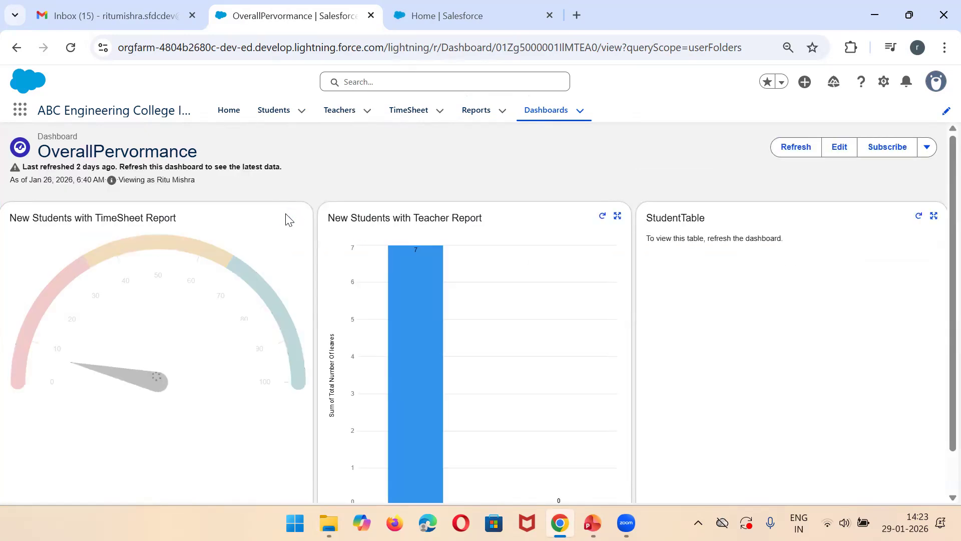
click(917, 216)
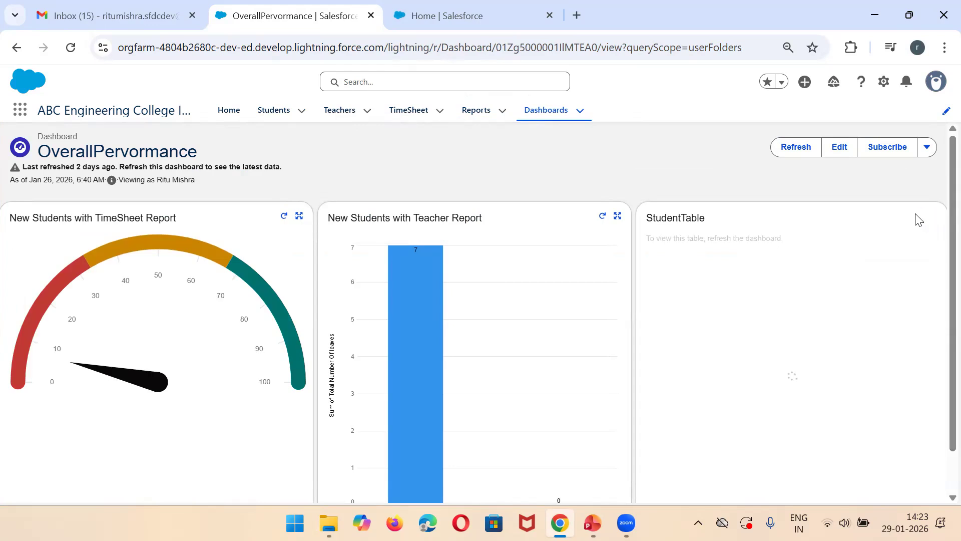
scroll(940, 186, down, 2)
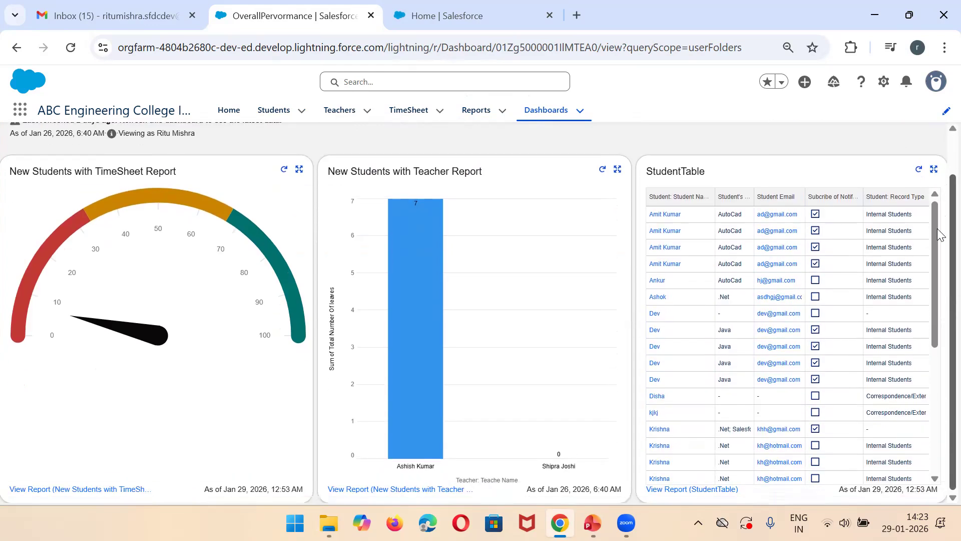
scroll(937, 296, down, 5)
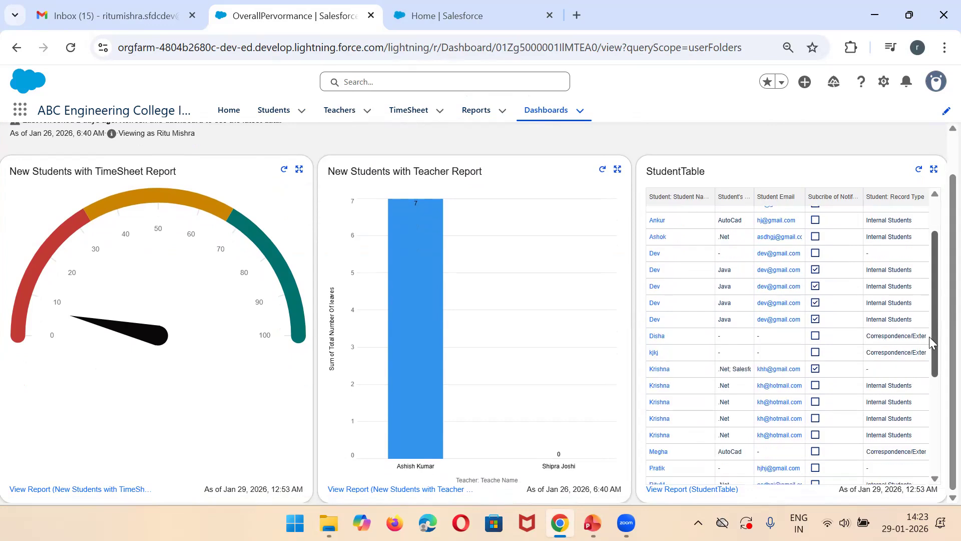
scroll(922, 426, up, 5)
Step: Return to Salesforce Setup and launch the Data Import Wizard again for a new import
click(440, 16)
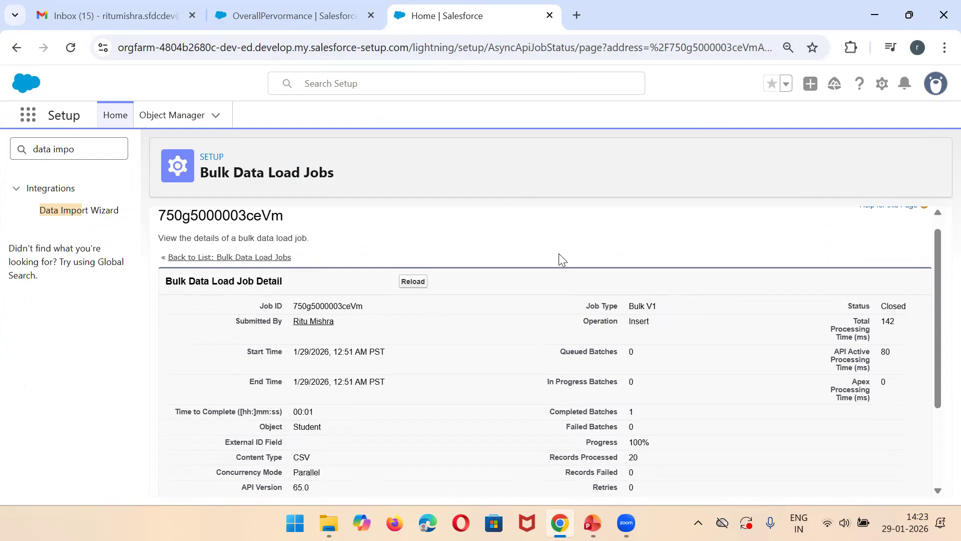
click(59, 211)
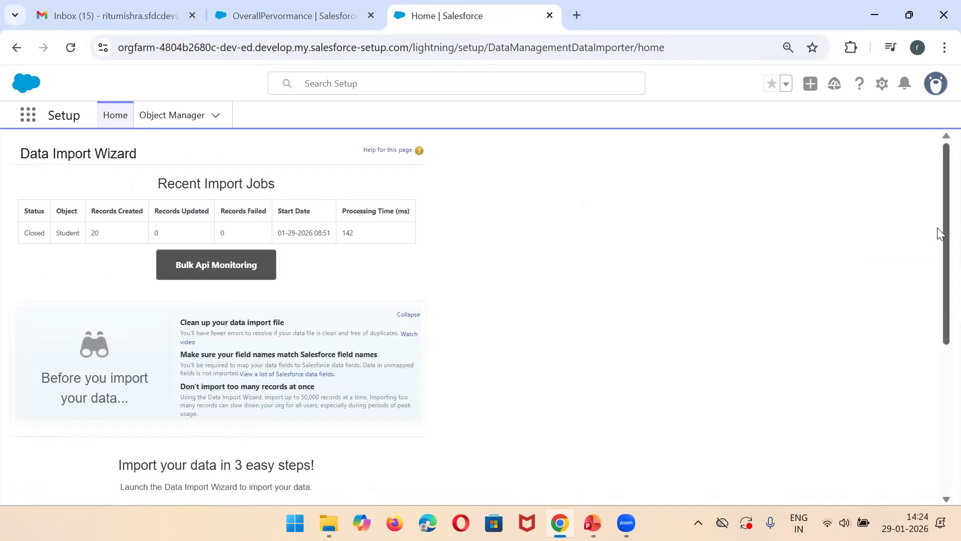
drag(939, 199, 938, 360)
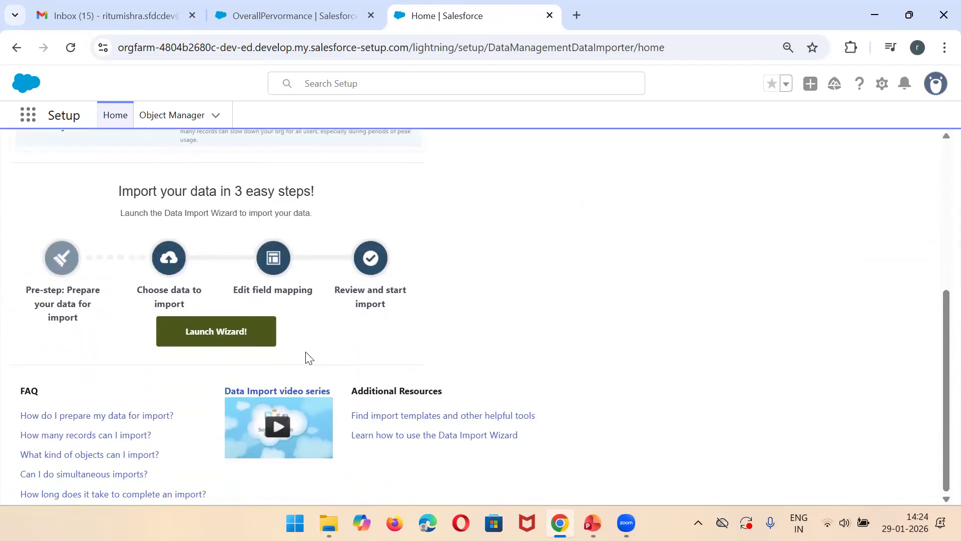
click(247, 346)
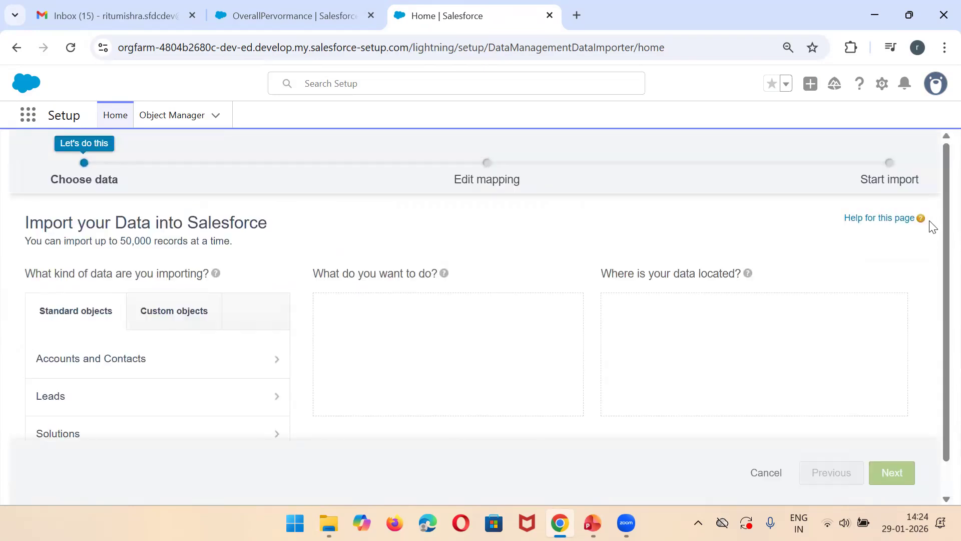
Step: Open dataloader.io in a new browser tab and start the login with Salesforce for the Production environment
click(576, 15)
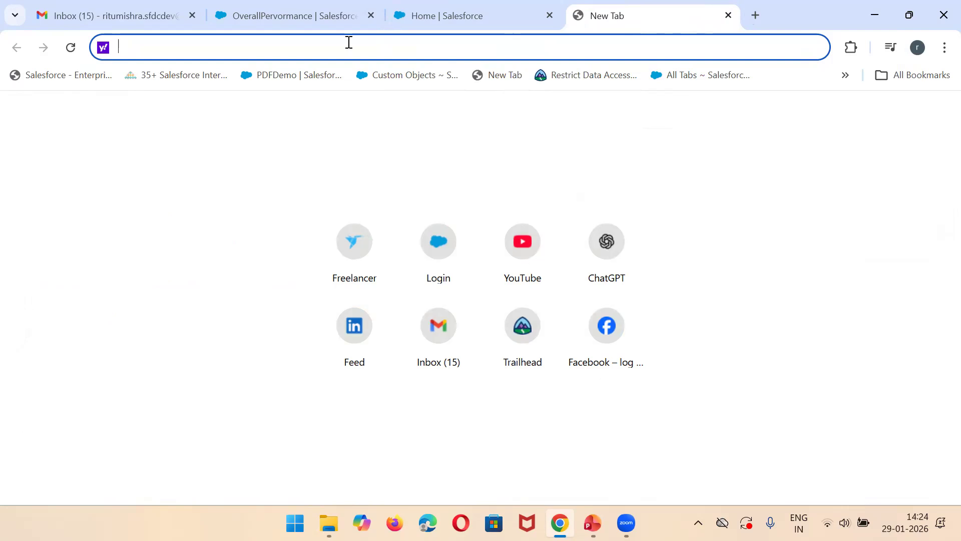
text(Datalo)
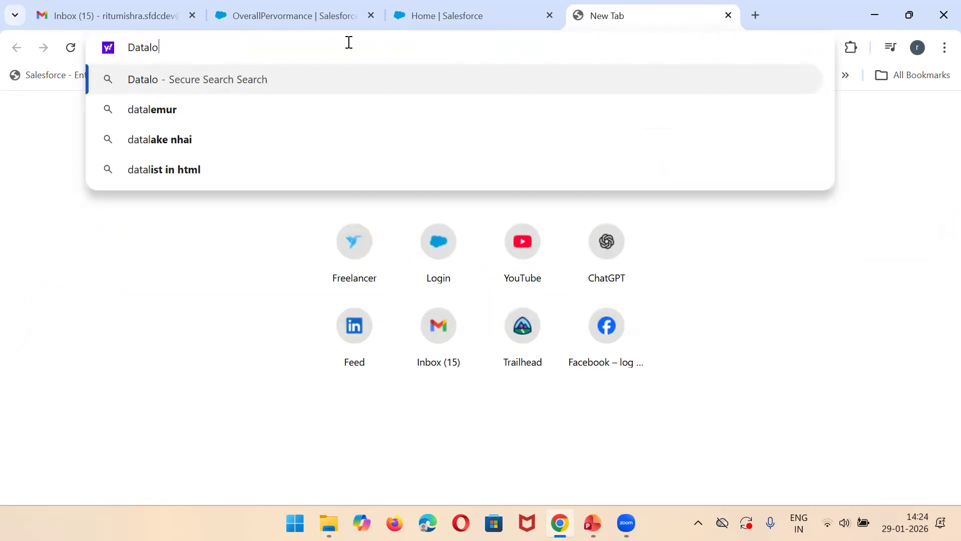
text(ader)
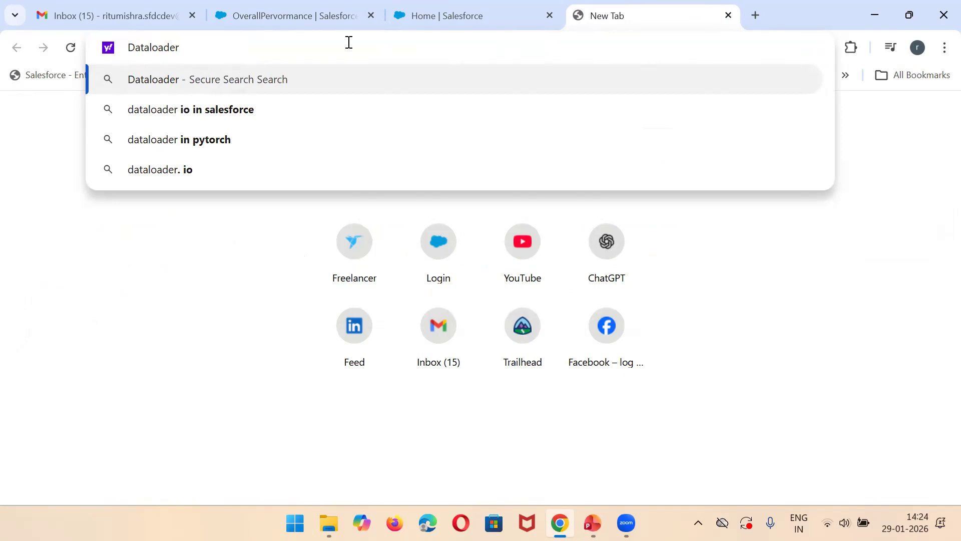
text(.io)
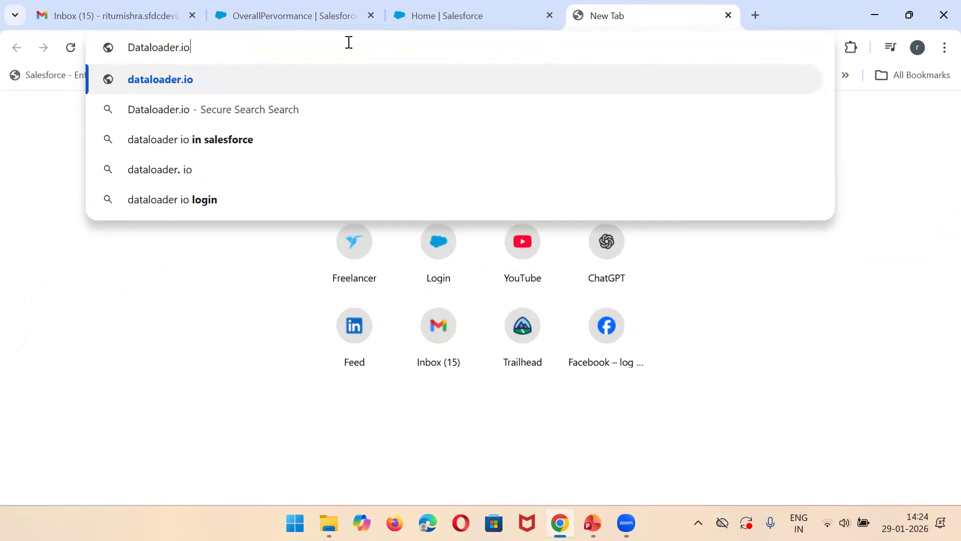
key(Return)
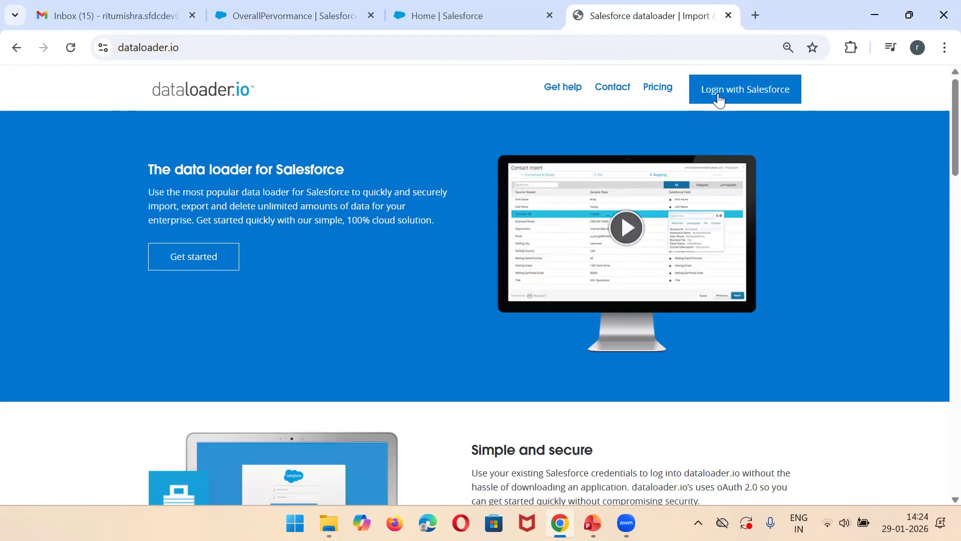
click(719, 98)
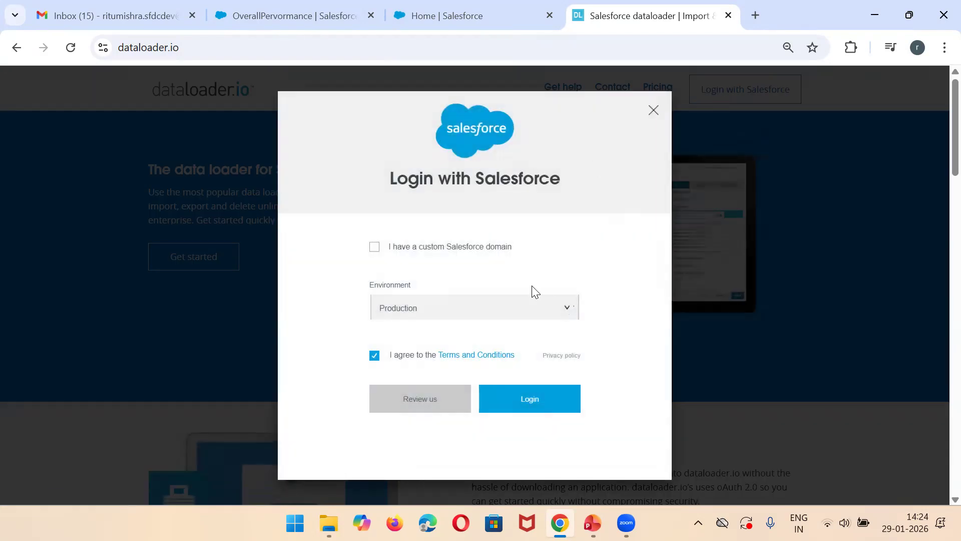
click(507, 404)
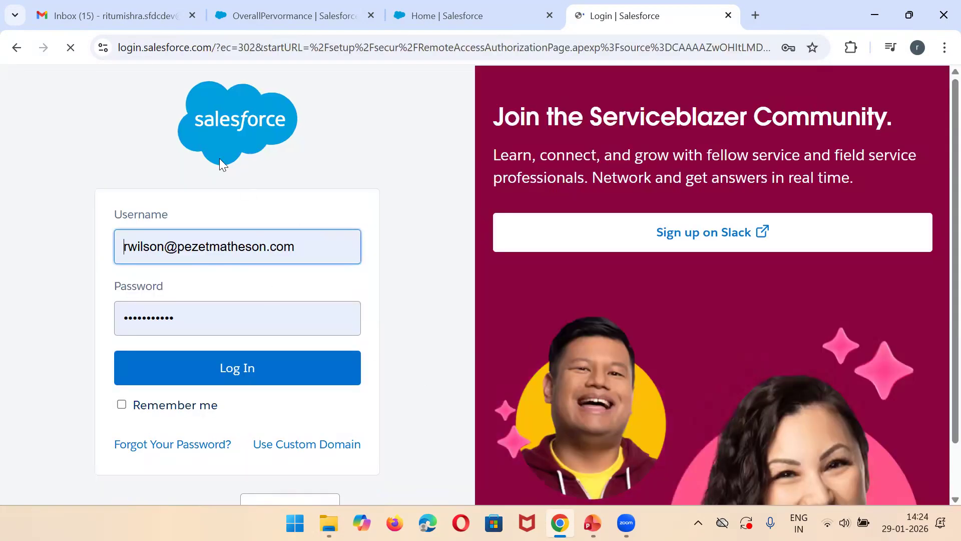
Step: Switch to Gmail, open the Salesforce welcome email about resetting the password and copy the Developer Edition username
click(110, 15)
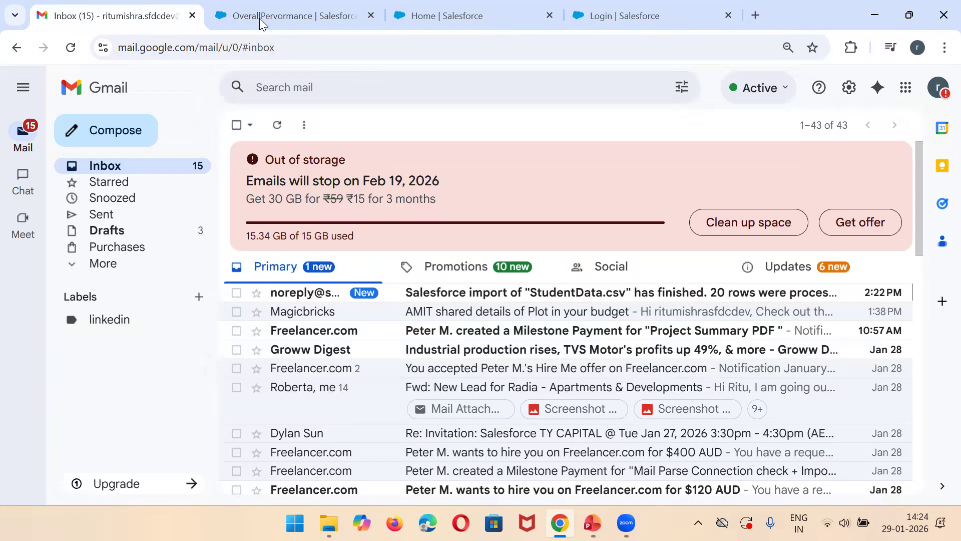
drag(919, 205, 932, 423)
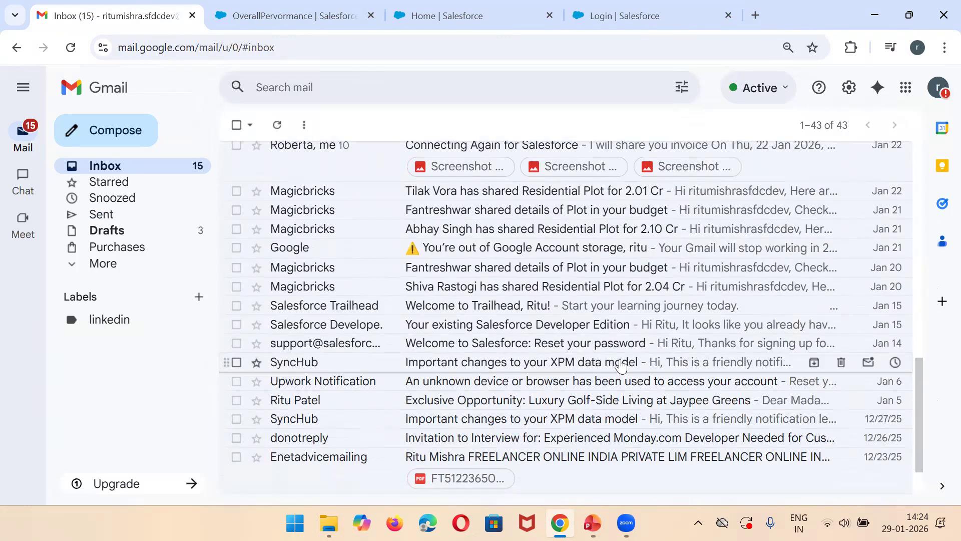
click(591, 345)
drag(923, 266, 924, 363)
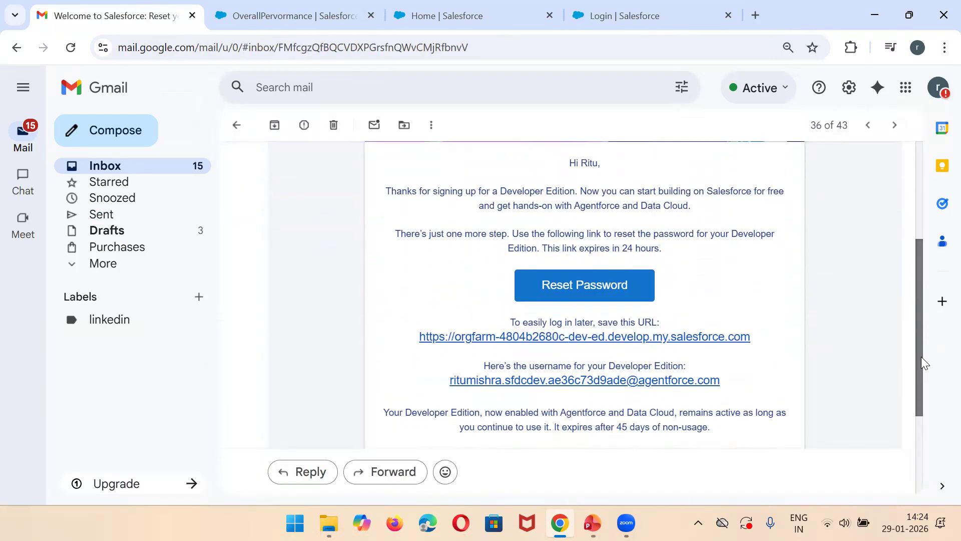
triple_click(733, 392)
key(ctrl+c)
Step: Return to the Salesforce login page, replace the prefilled username with the copied one, enter the account password and log in
click(612, 11)
key(ctrl+a)
key(ctrl+v)
click(161, 311)
key(ctrl+a)
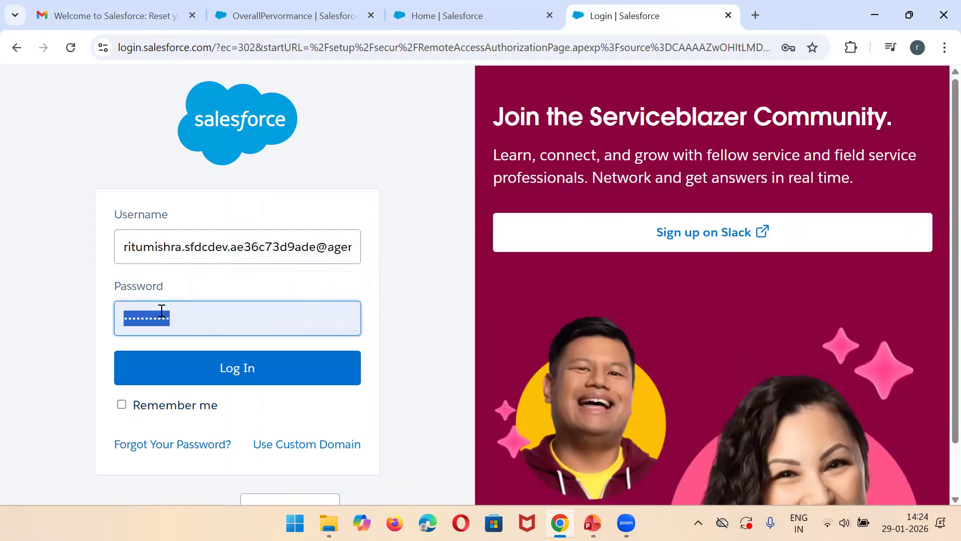
text(•••••••••)
key(Return)
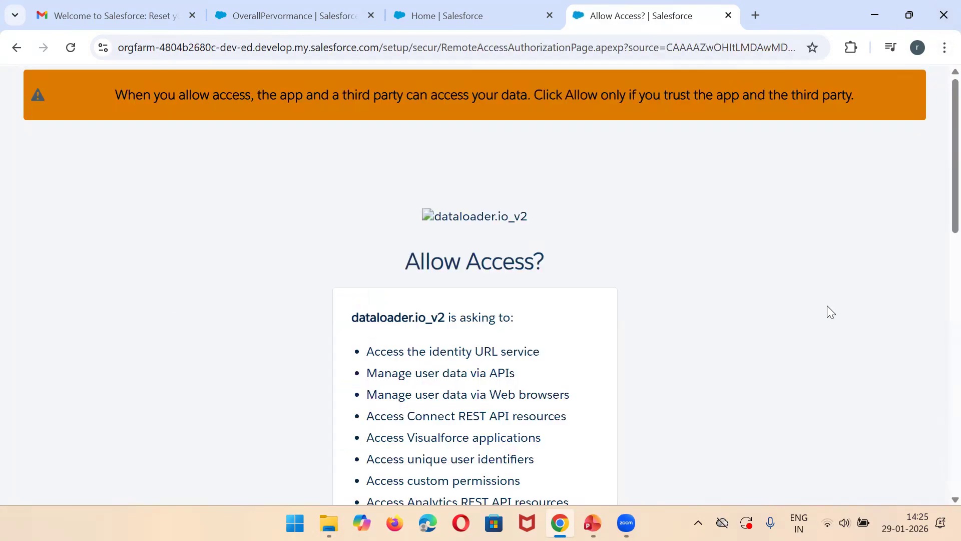
Step: Review the permissions requested by dataloader.io_v2 and allow it access to the Salesforce account
scroll(937, 168, down, 5)
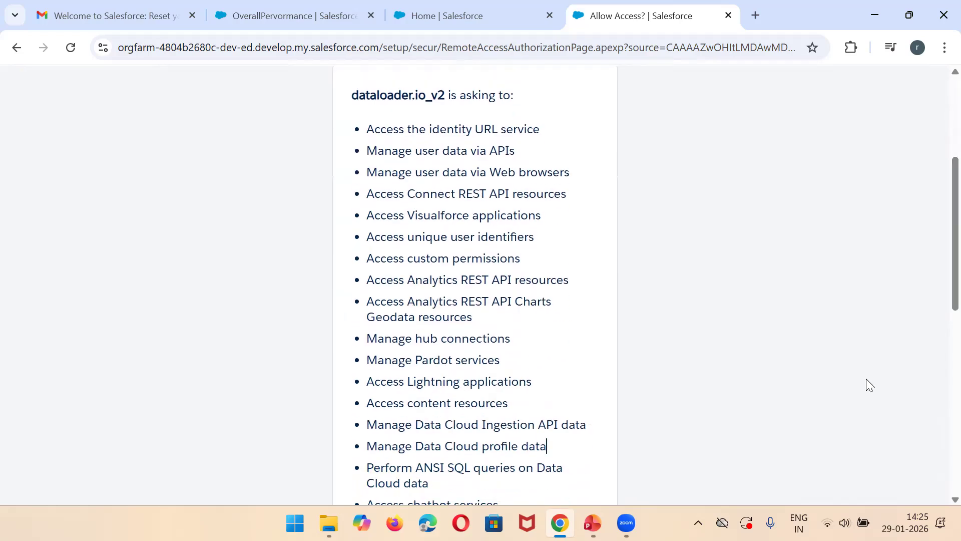
scroll(937, 296, down, 8)
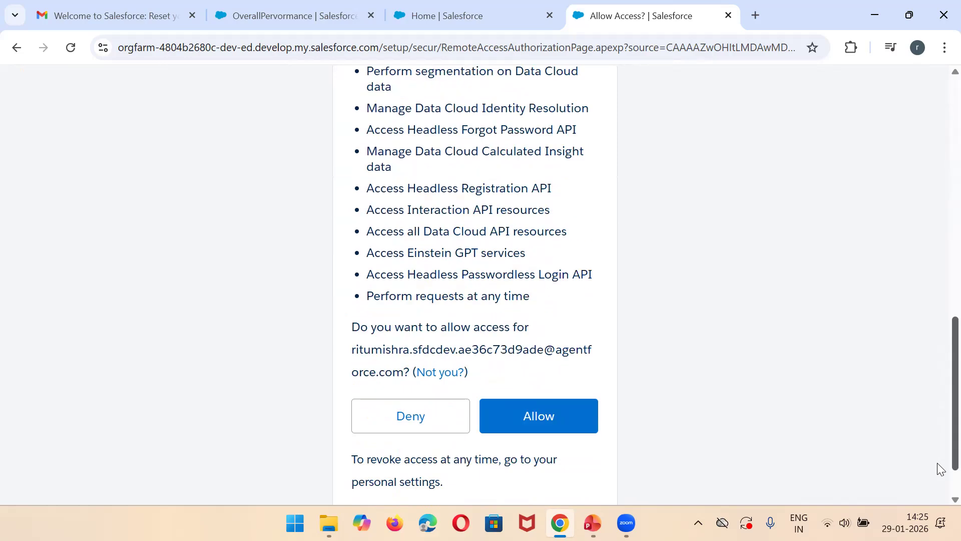
scroll(940, 468, down, 2)
click(541, 359)
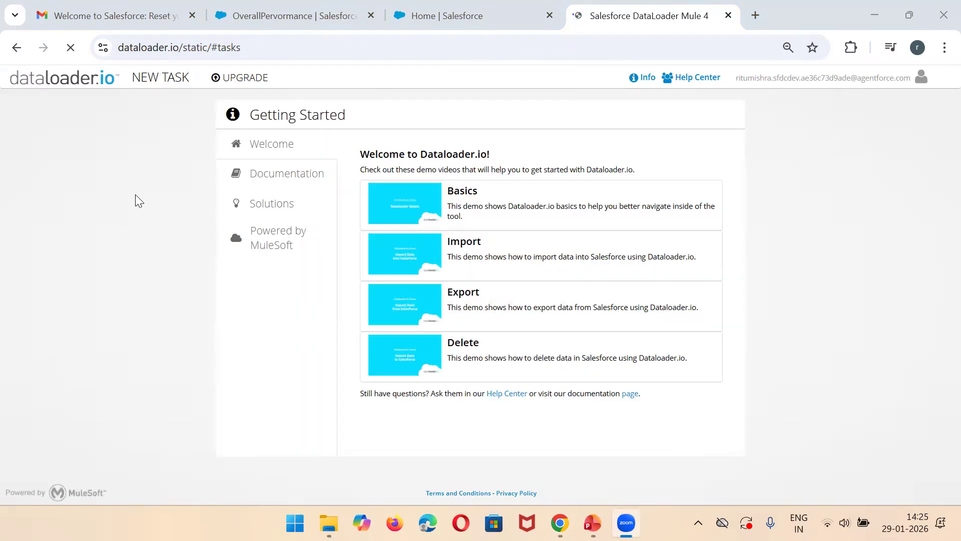
Step: Start a new import task in dataloader.io and glance at the open Salesforce pages while its object list loads
click(164, 84)
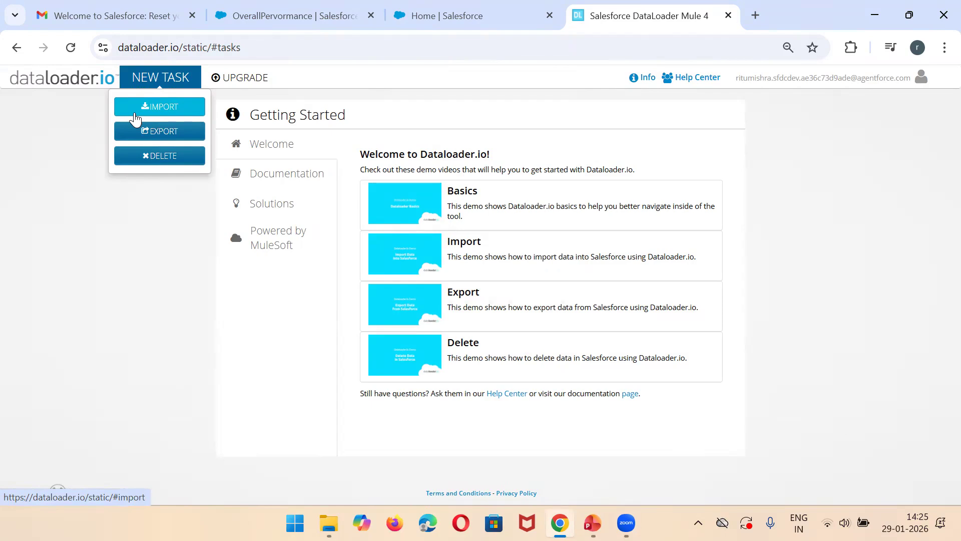
click(170, 115)
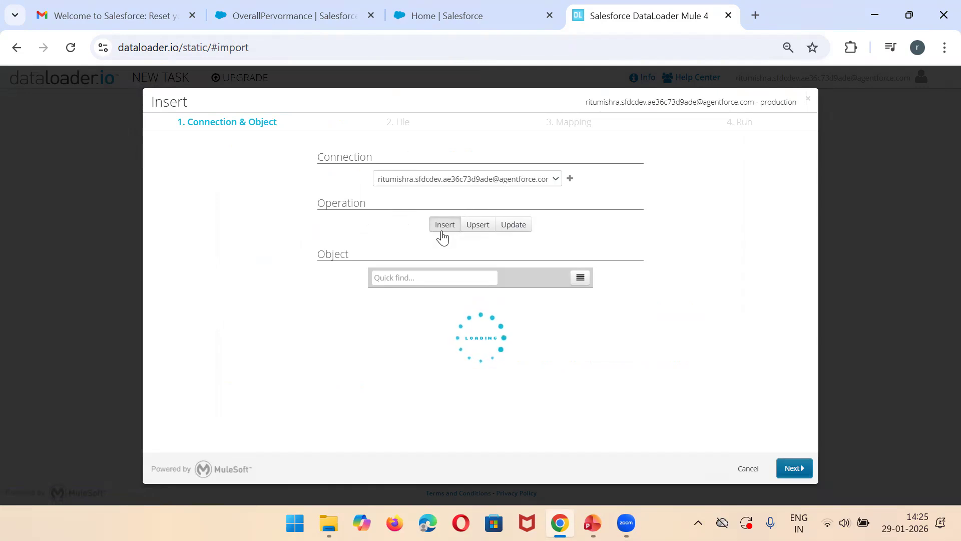
click(283, 9)
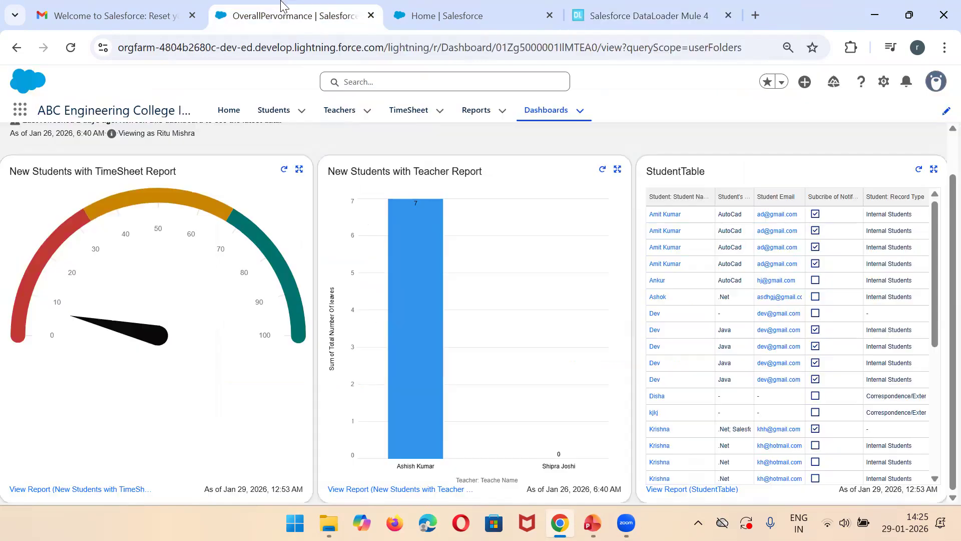
click(474, 9)
click(646, 15)
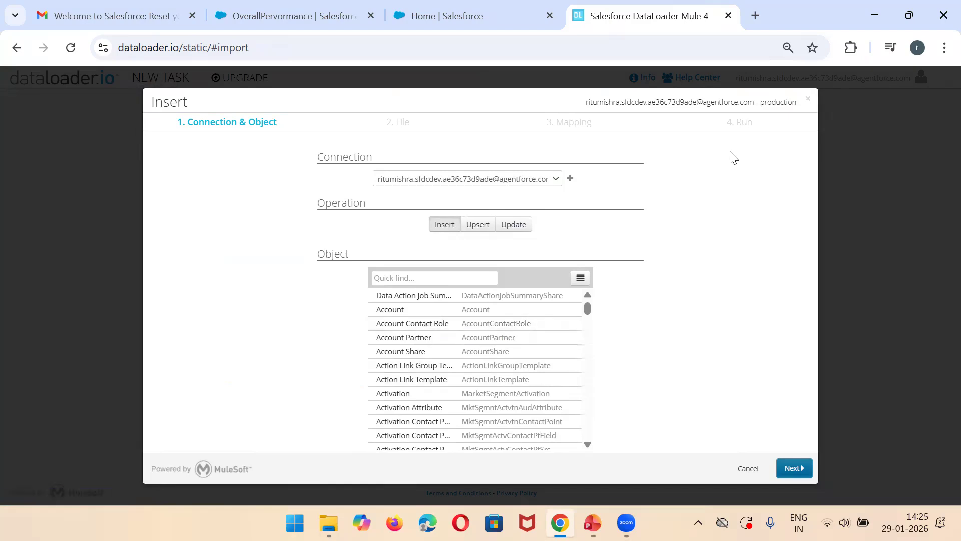
Step: Compare the object lists for the Upsert, Update and Insert operations, ending with Insert selected
click(479, 228)
click(513, 226)
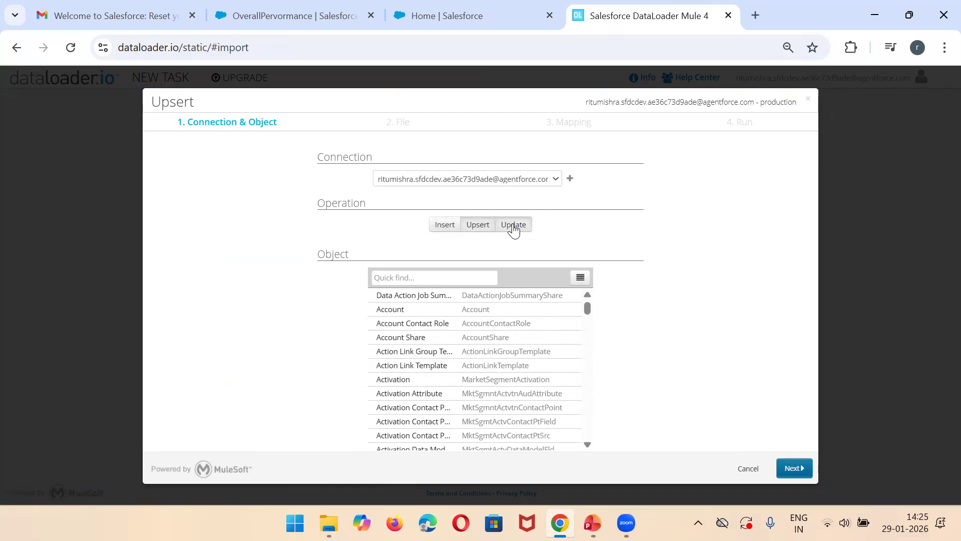
click(439, 229)
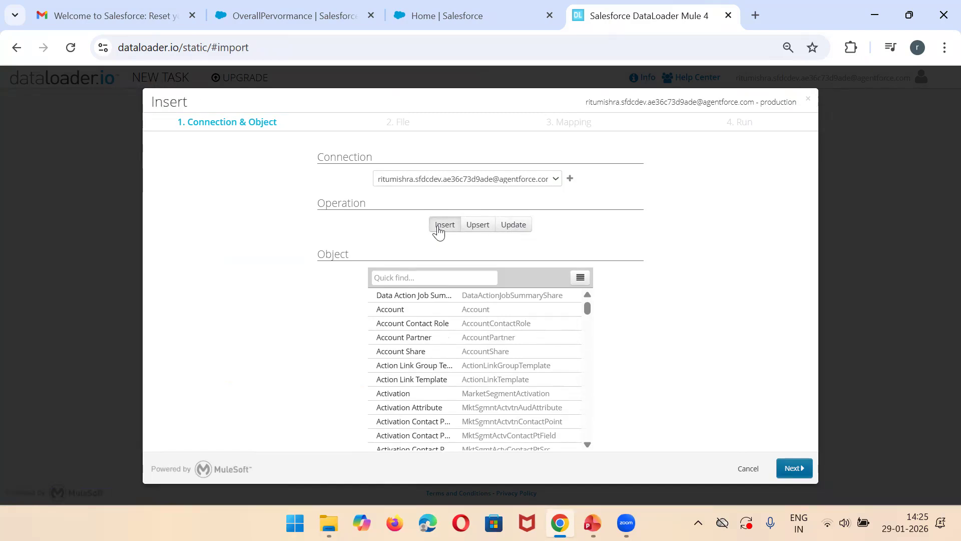
click(480, 227)
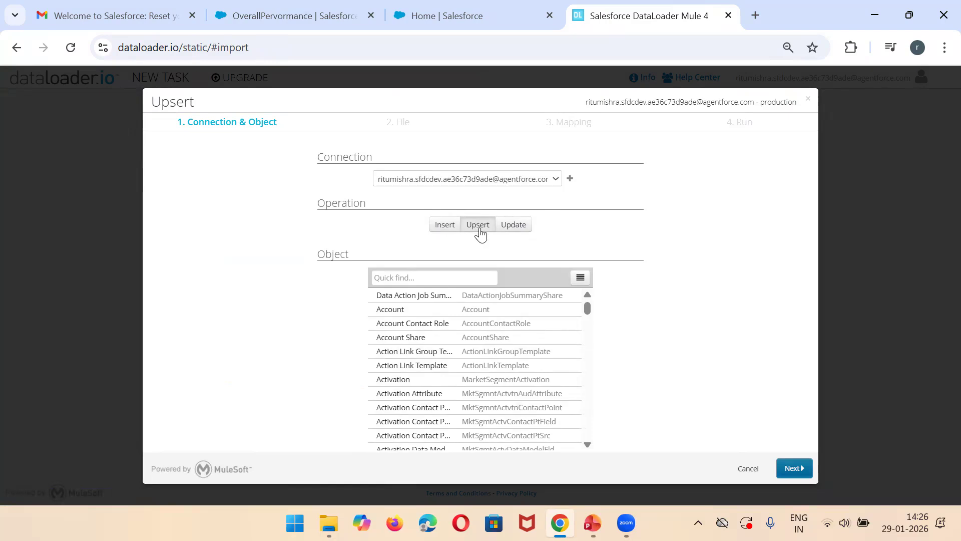
click(509, 230)
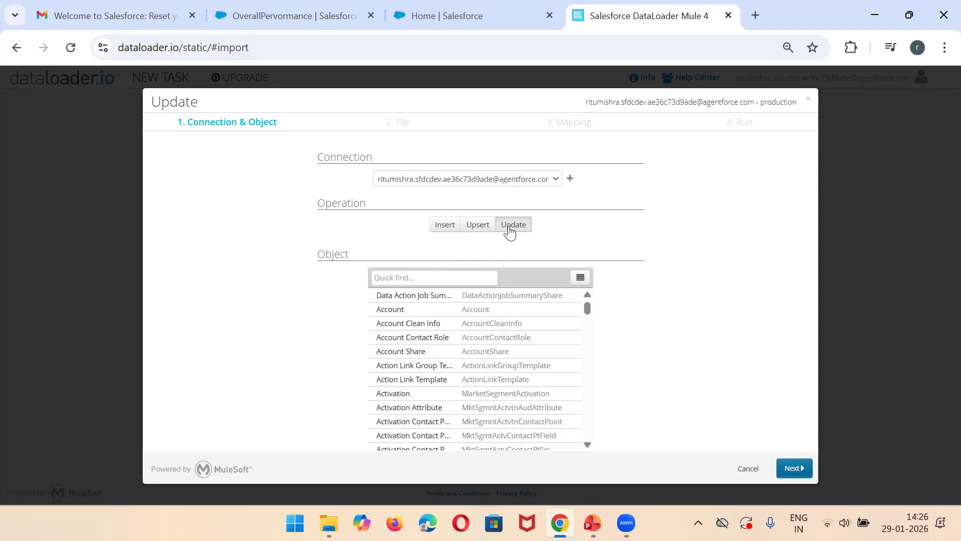
click(479, 227)
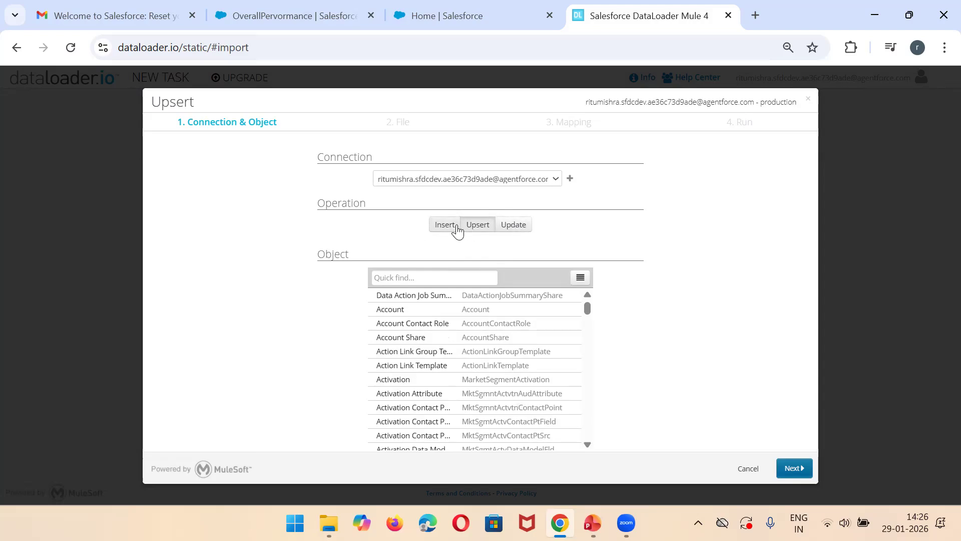
click(509, 227)
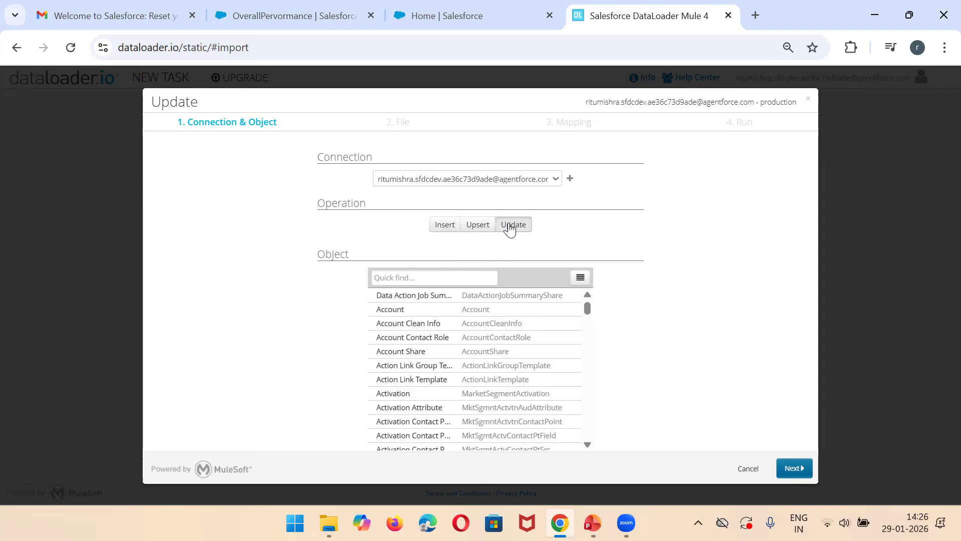
click(452, 226)
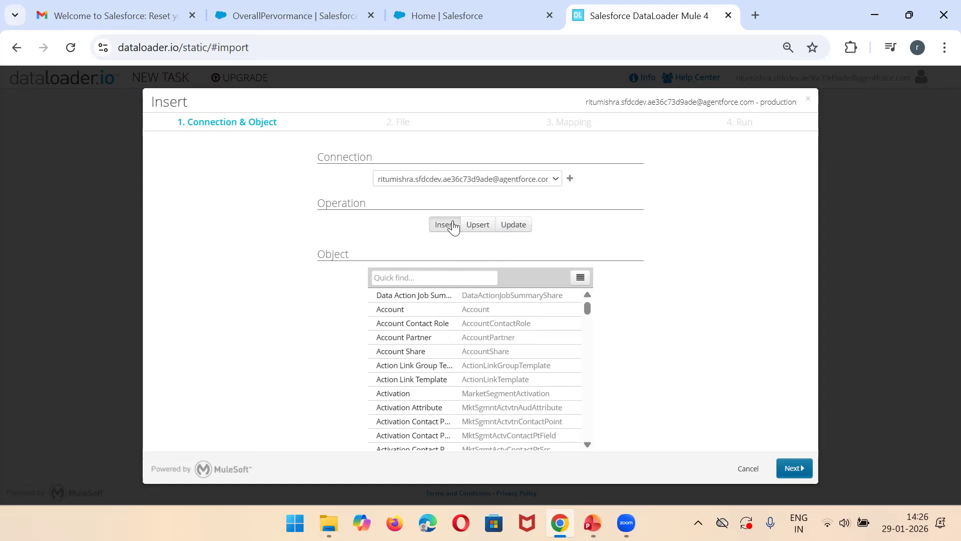
Step: Find the Student (Student__c) object and choose it as the target of the insert
click(392, 280)
text(studen)
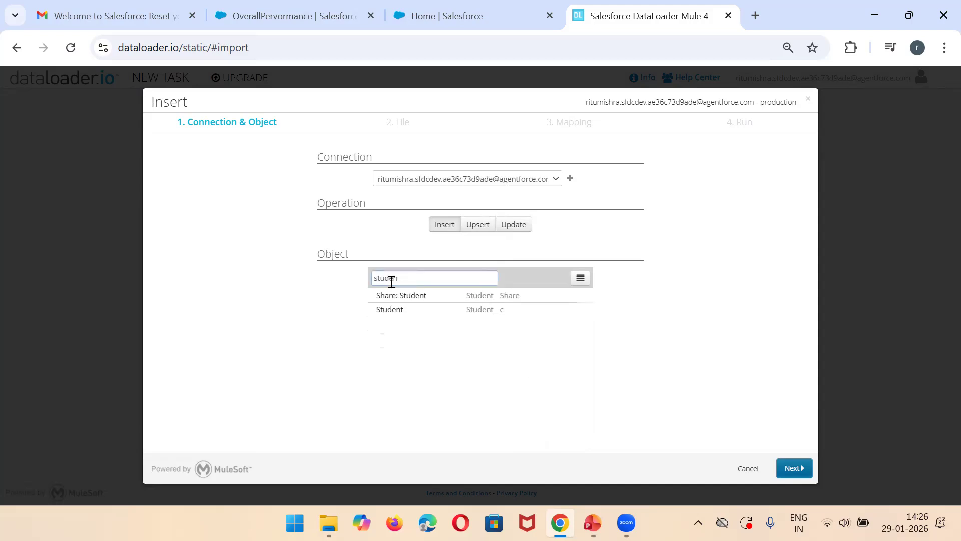
click(446, 310)
double_click(446, 310)
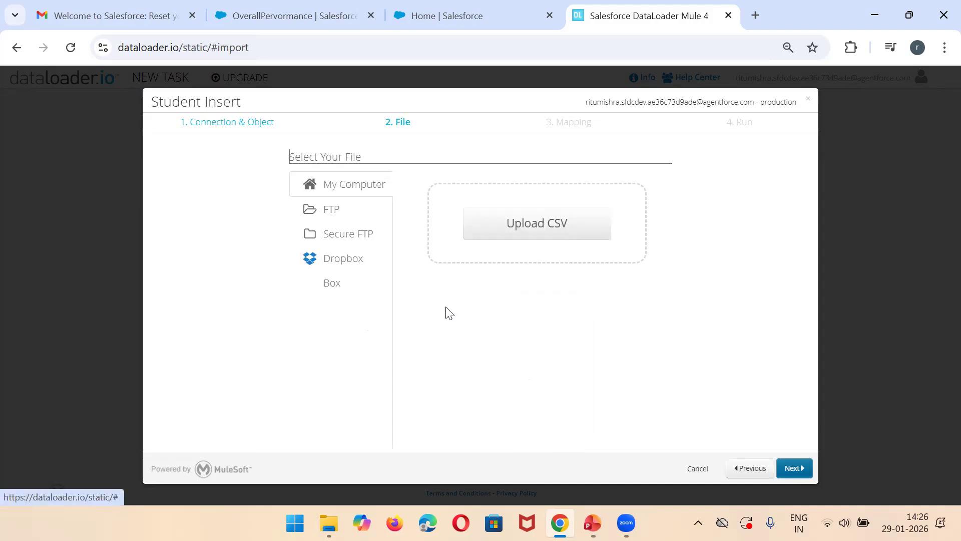
Step: Try to upload the CollegeDatabase workbook as the source file for the Student insert
click(547, 239)
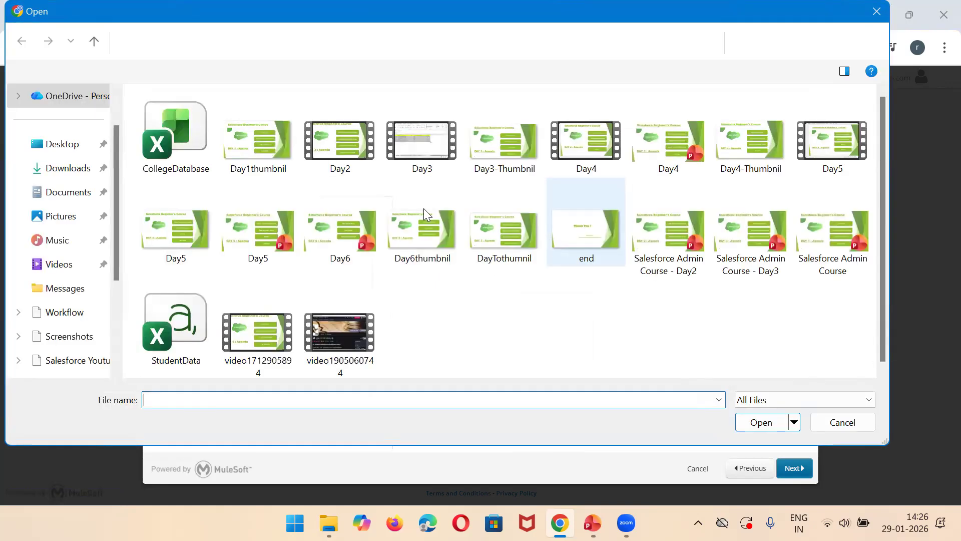
click(170, 129)
double_click(170, 130)
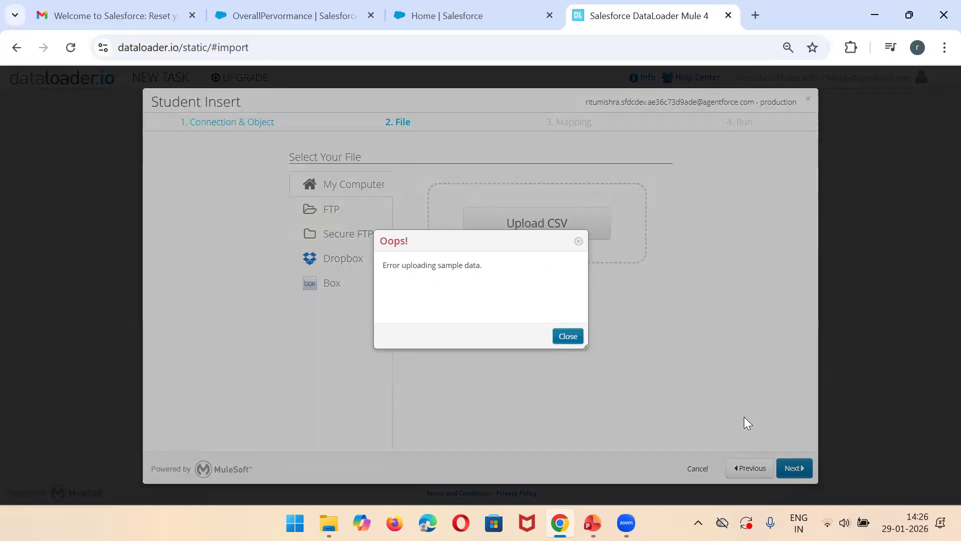
click(560, 342)
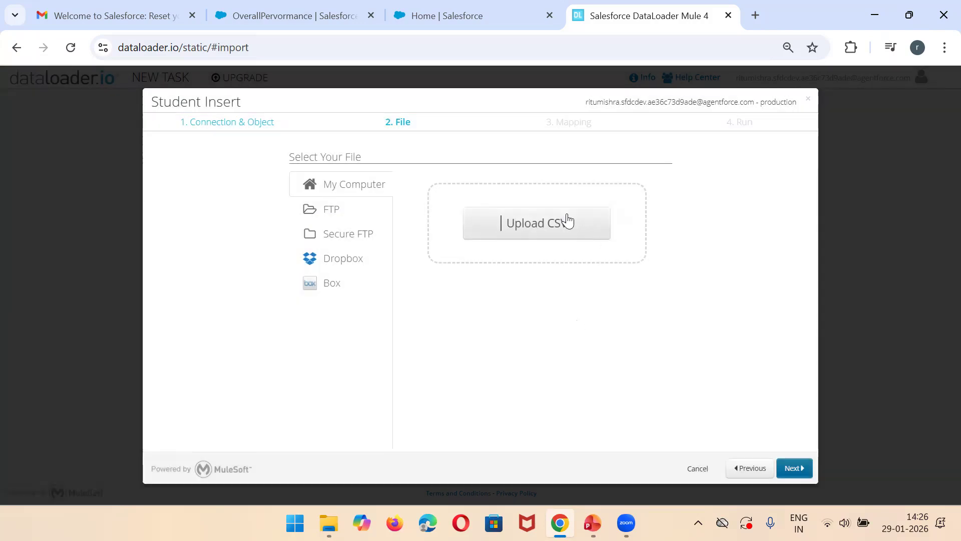
Step: Upload the StudentData file, then map its Email column to Student Email and its Phone column to Student Phone
click(566, 215)
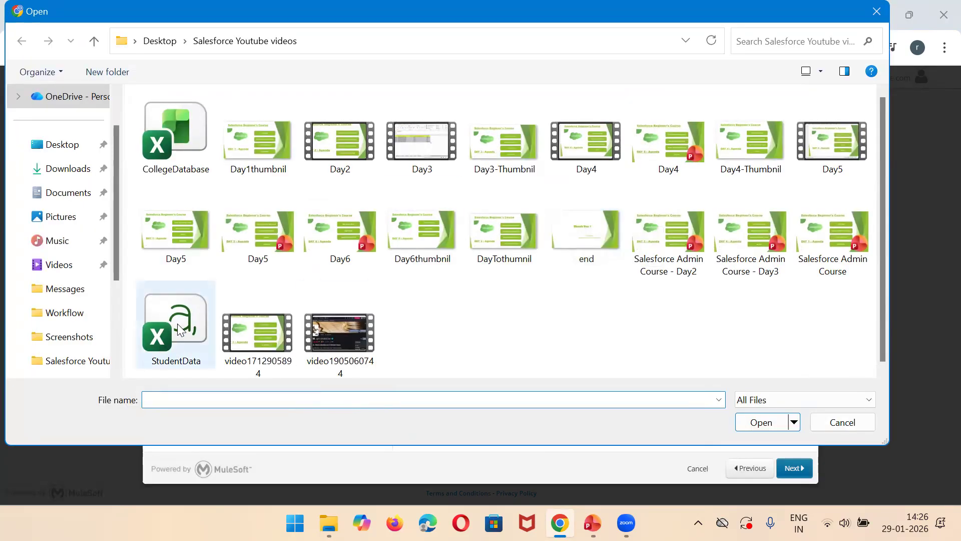
double_click(172, 351)
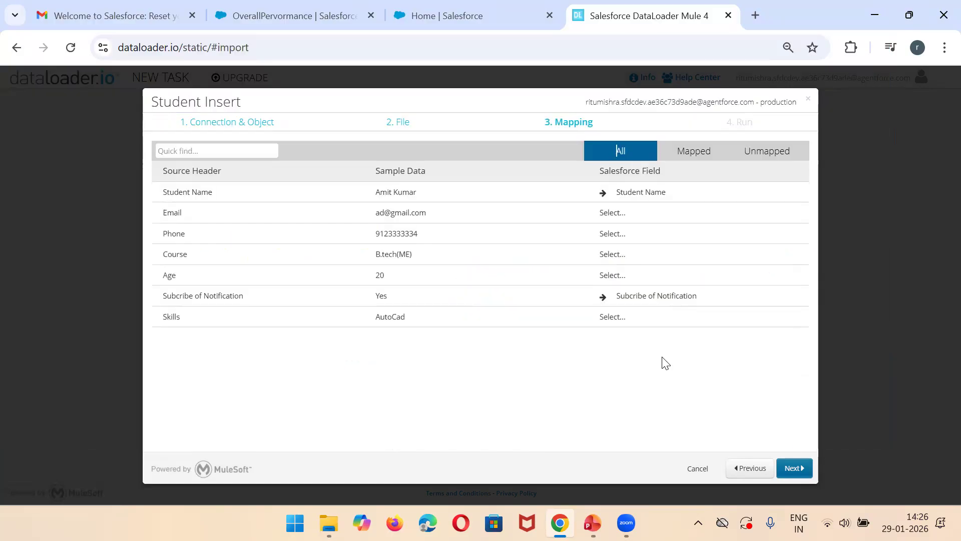
click(613, 212)
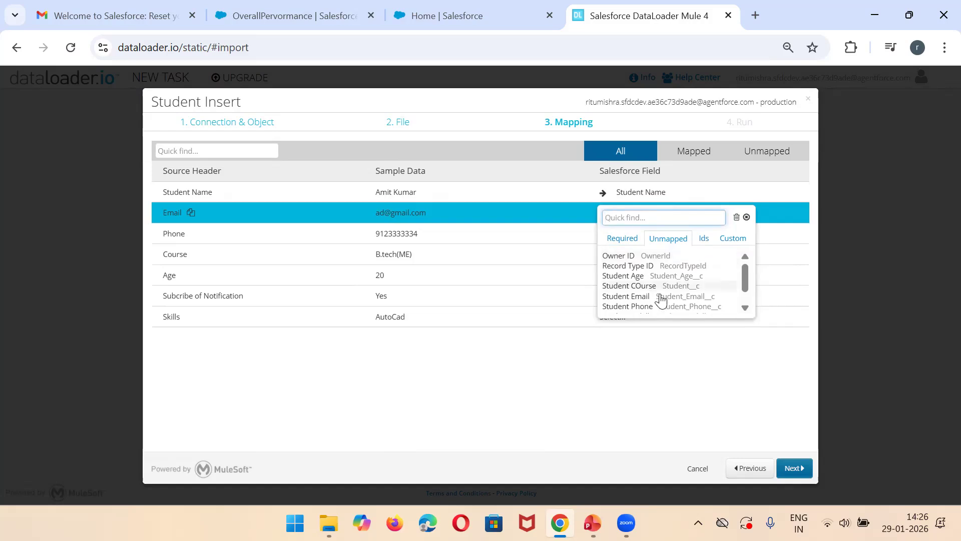
click(645, 296)
click(616, 236)
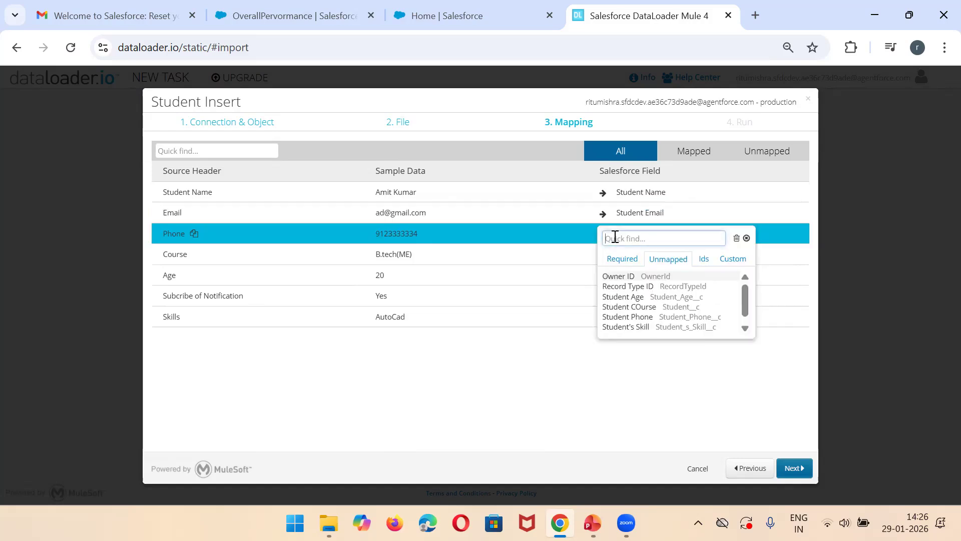
click(645, 317)
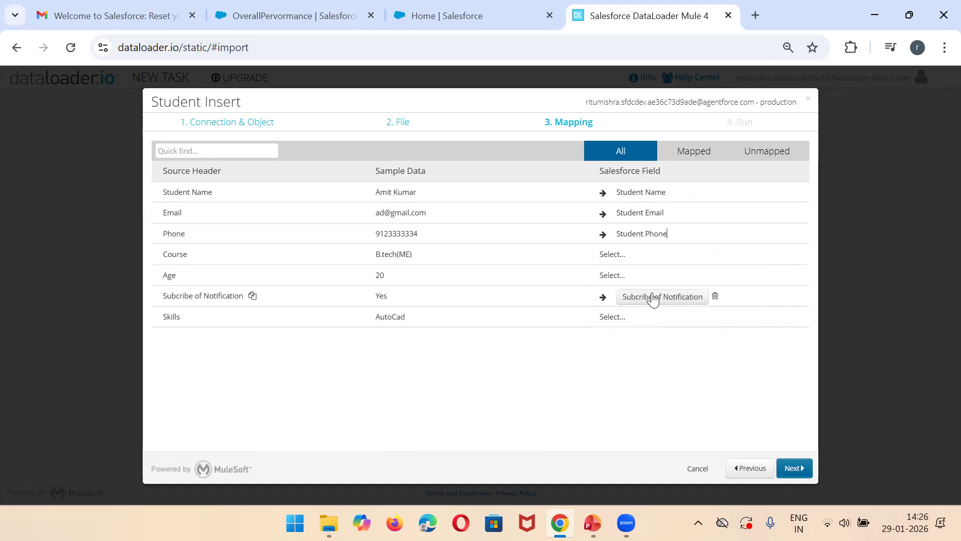
Step: Map Course to Student COurse, Age to Student Age and Skills to Student's Skill, and continue to the run summary
click(617, 256)
text(cour)
click(652, 298)
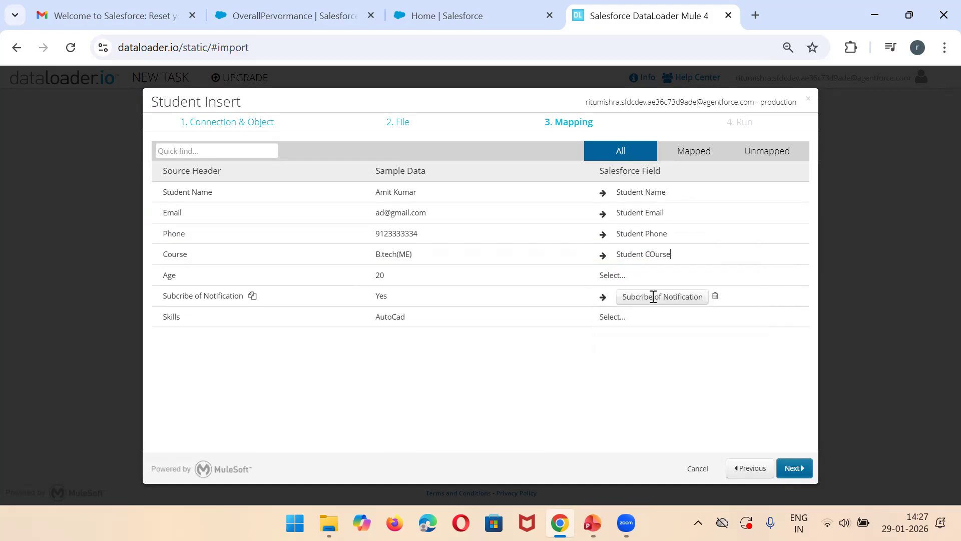
click(613, 274)
text(age)
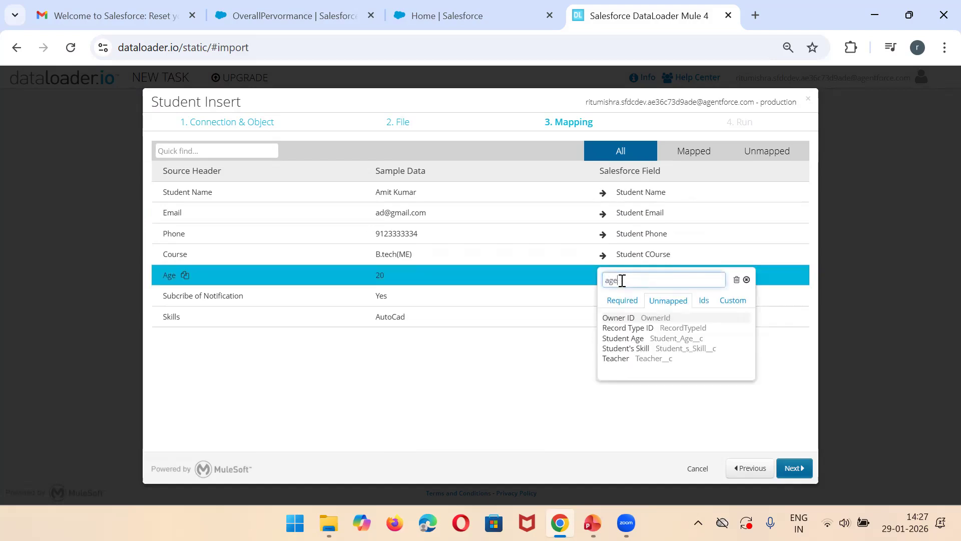
click(643, 320)
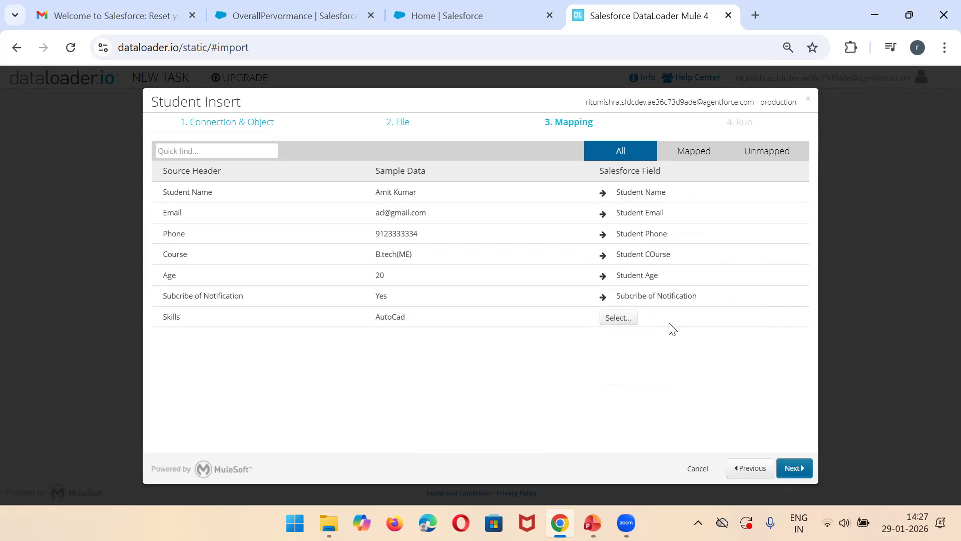
click(625, 320)
text(skill)
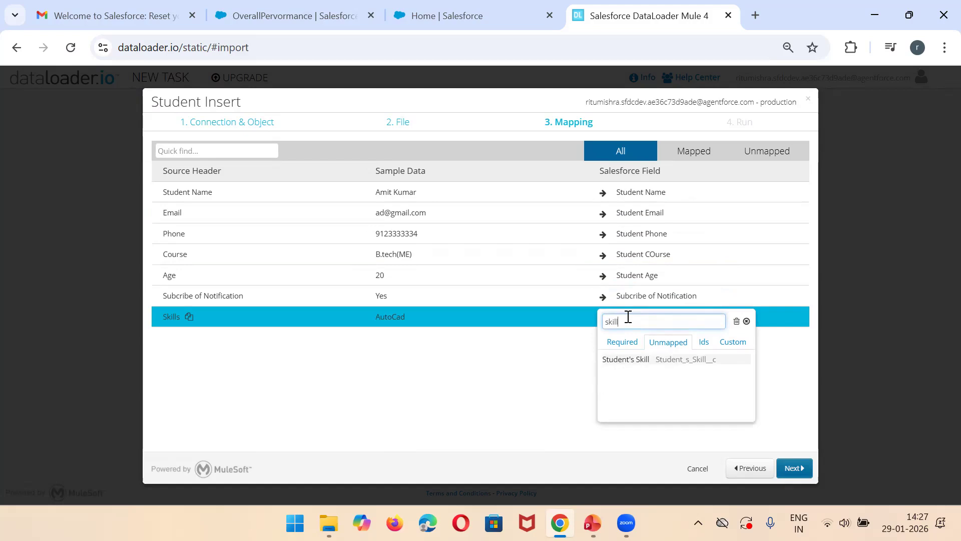
click(664, 361)
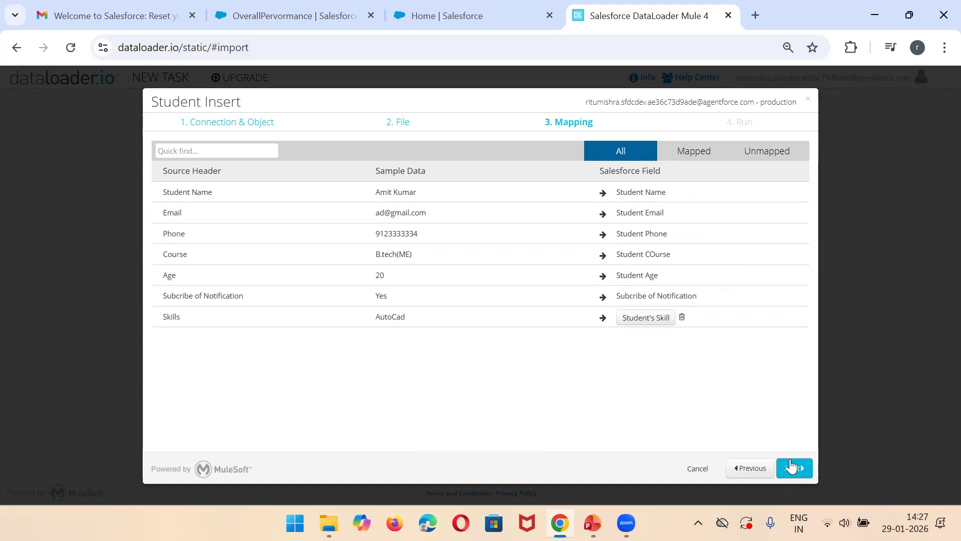
click(785, 470)
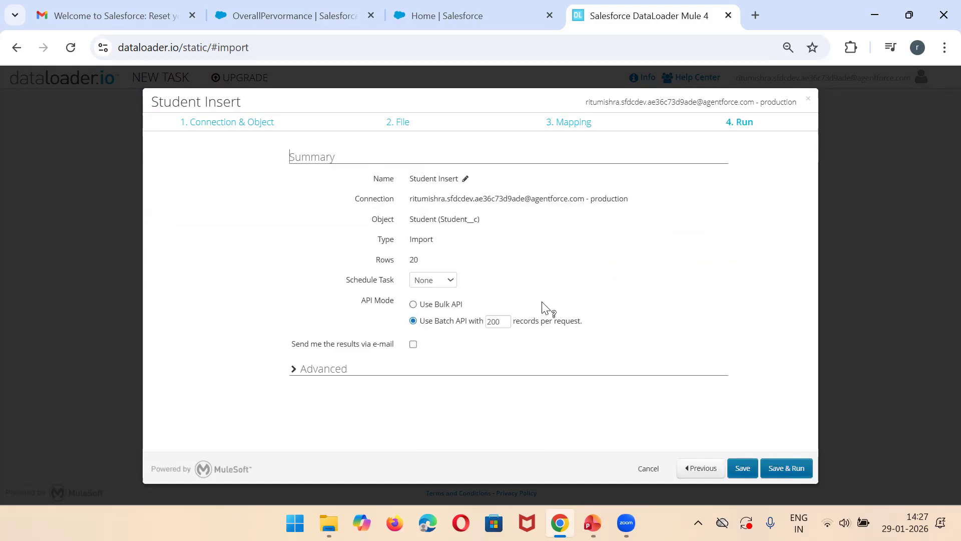
Step: Review the advanced run options, then save and run the Student Insert task, confirming the change to Salesforce data
click(314, 373)
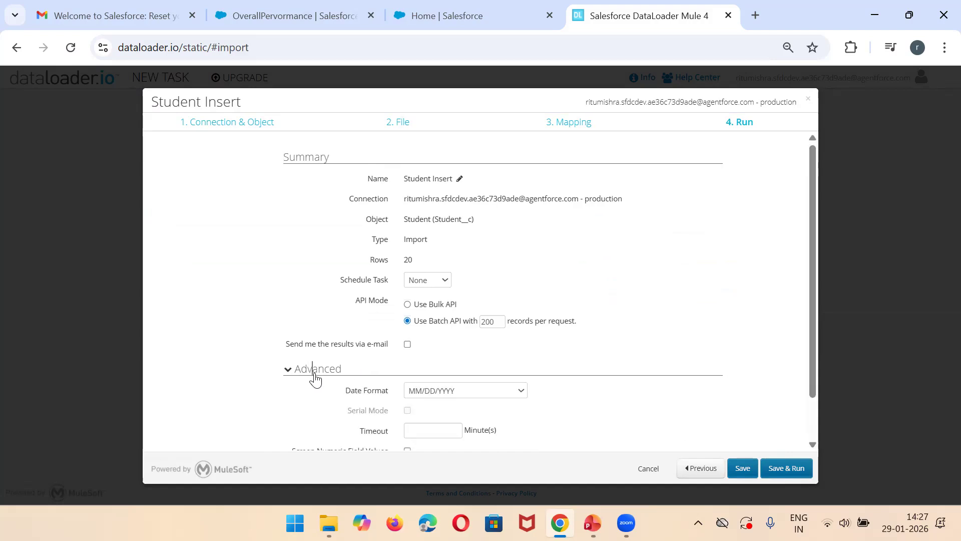
click(313, 372)
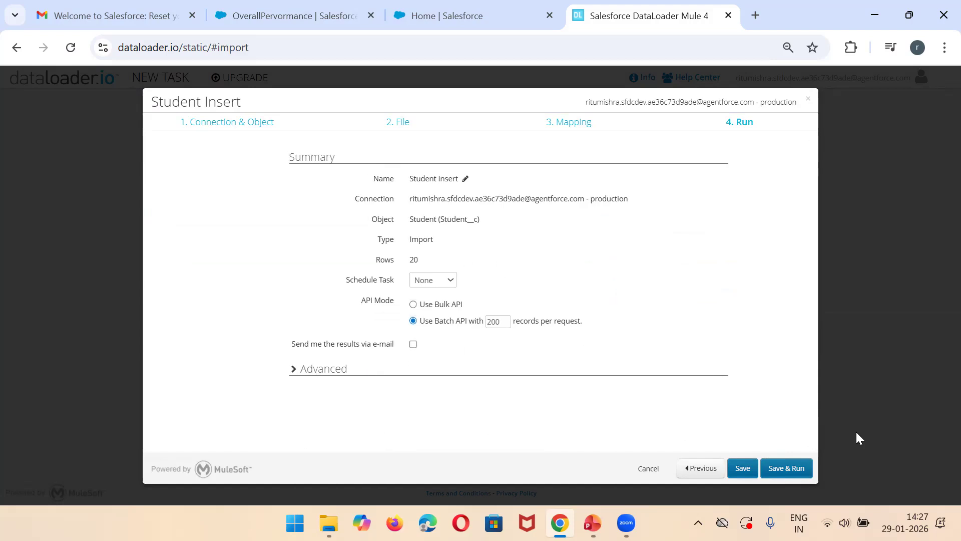
click(785, 468)
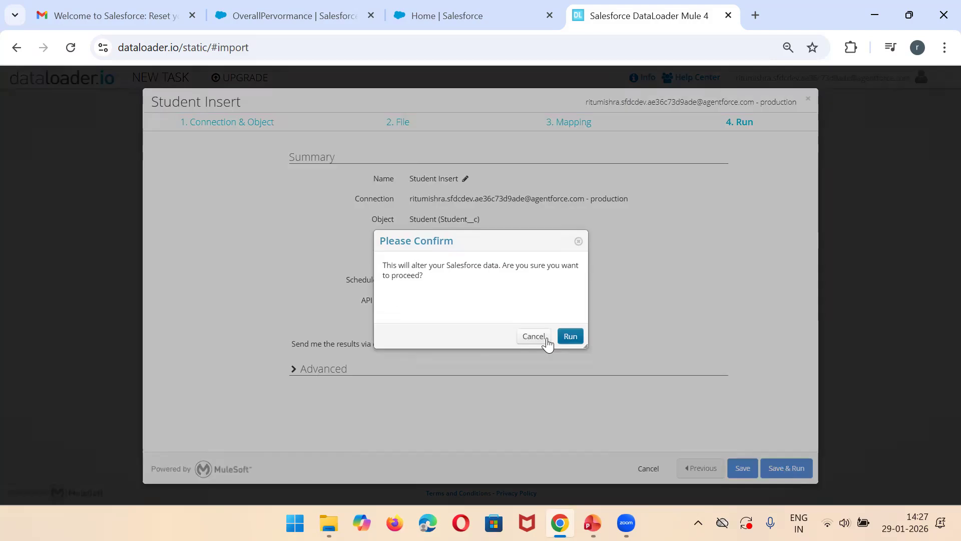
click(571, 337)
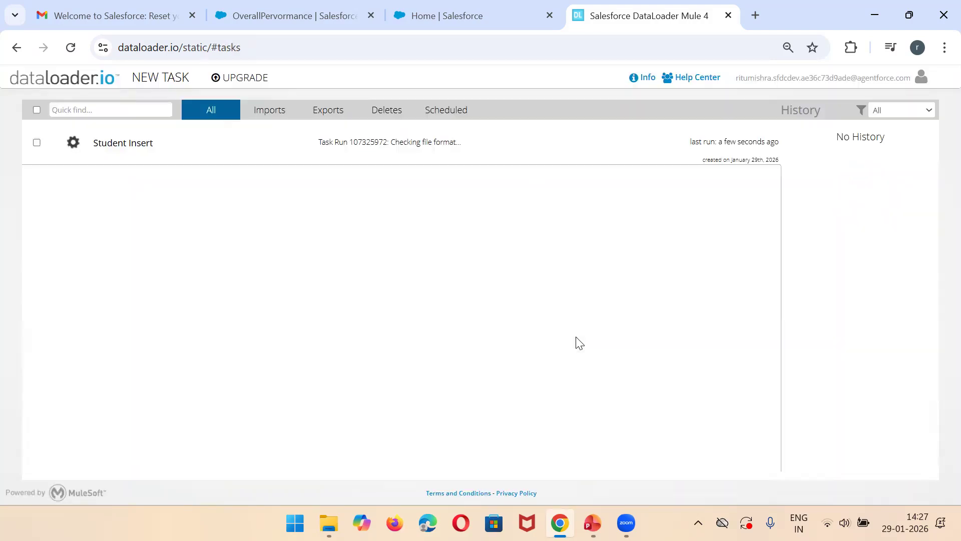
click(367, 142)
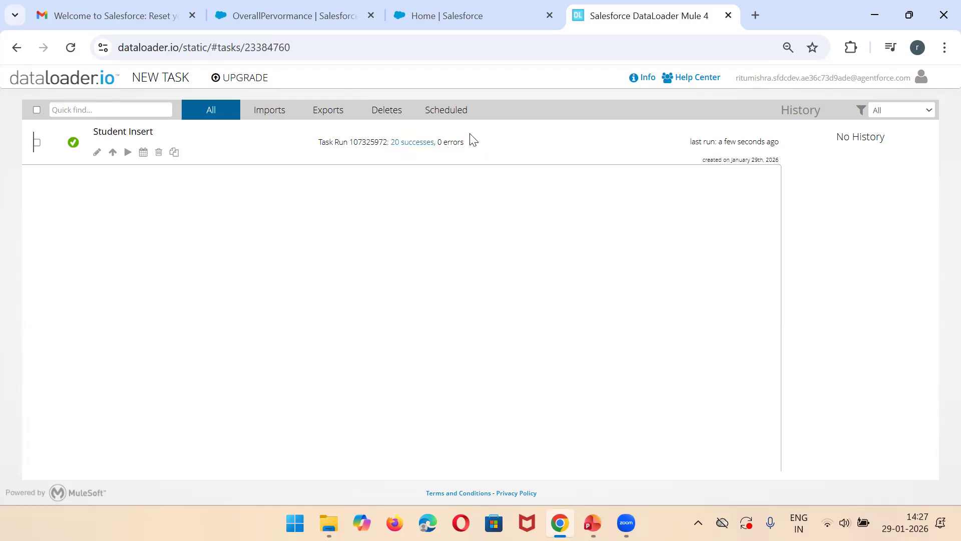
Step: Check the StudentTable component on the OverallPervormance dashboard in Salesforce, then open the StudentTable report
click(321, 9)
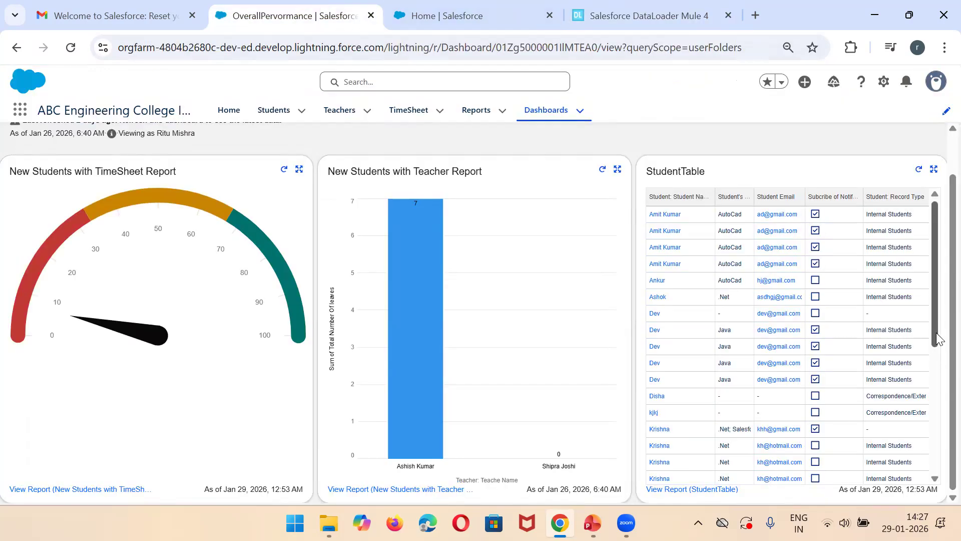
drag(936, 336, 936, 462)
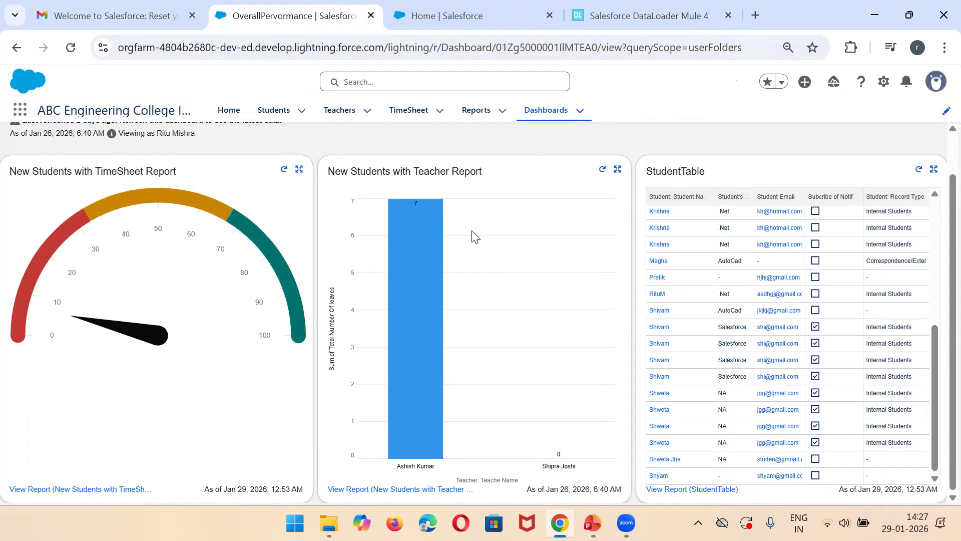
click(458, 6)
click(298, 10)
click(475, 112)
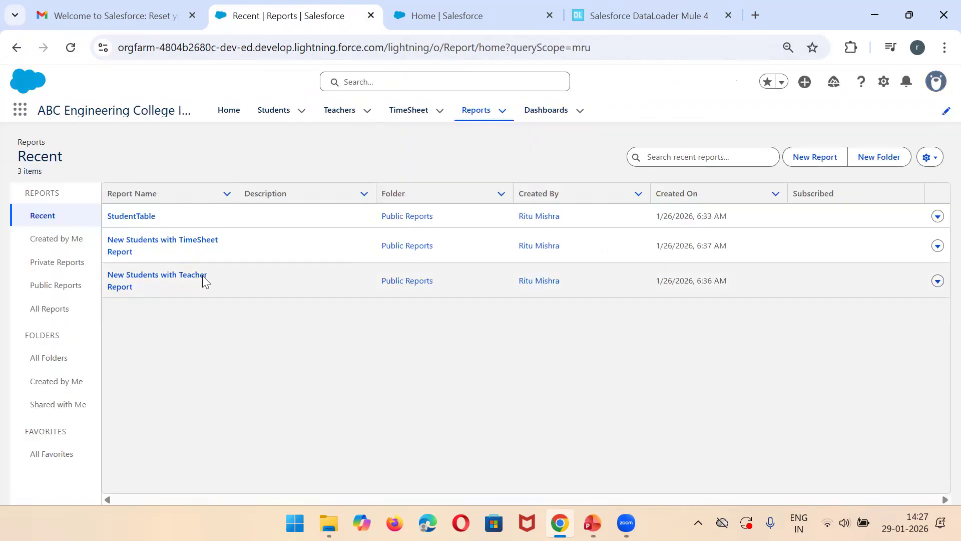
click(137, 218)
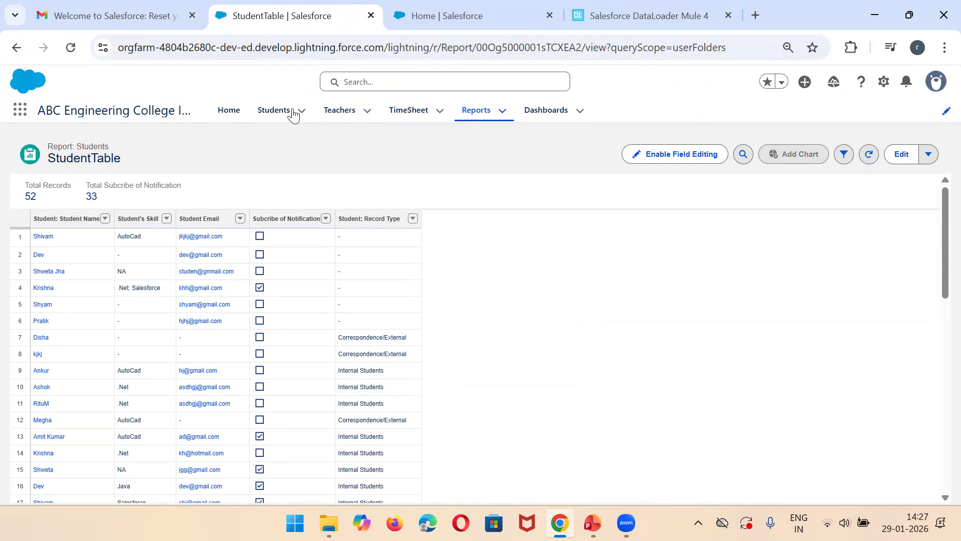
Step: Show the All list view of Students and look through it for the inserted records, comparing with the dataloader.io run result
click(274, 111)
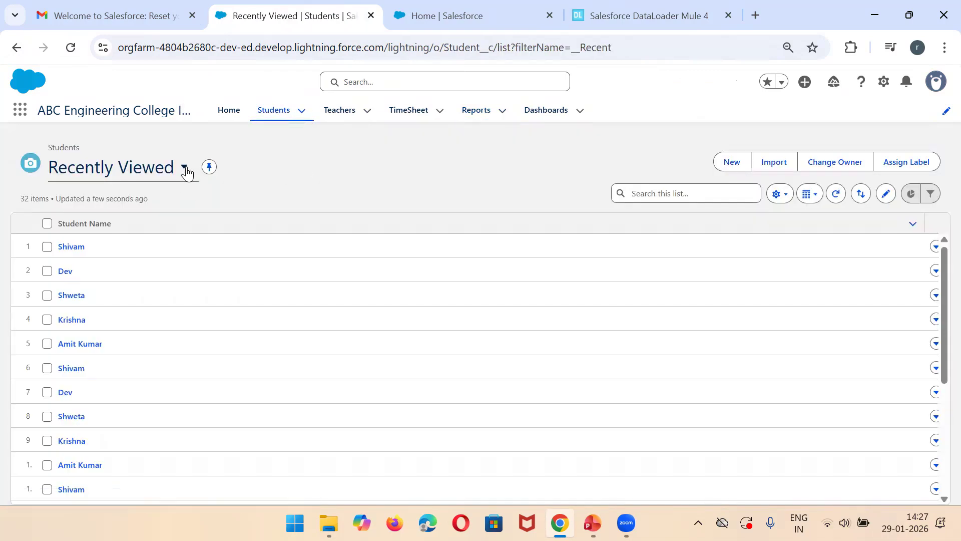
click(186, 168)
click(107, 246)
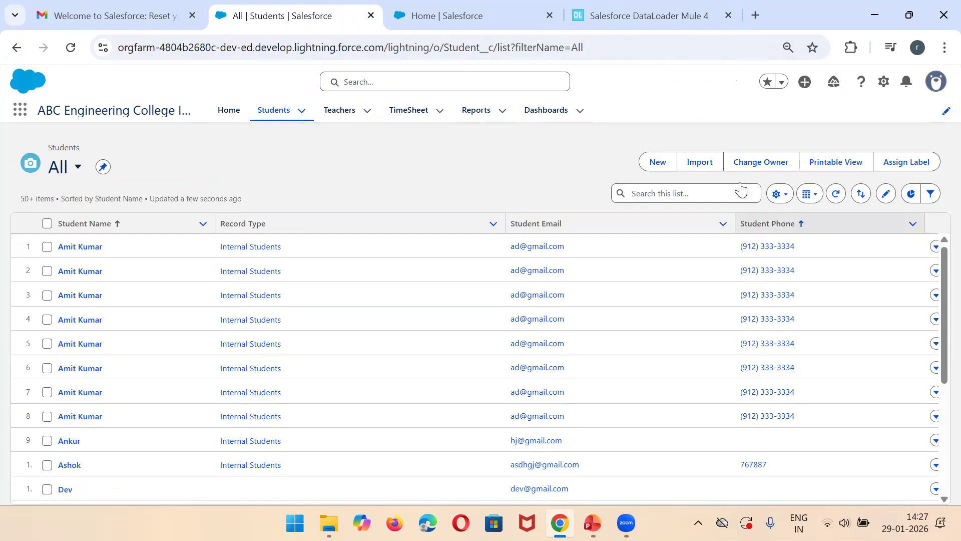
click(630, 7)
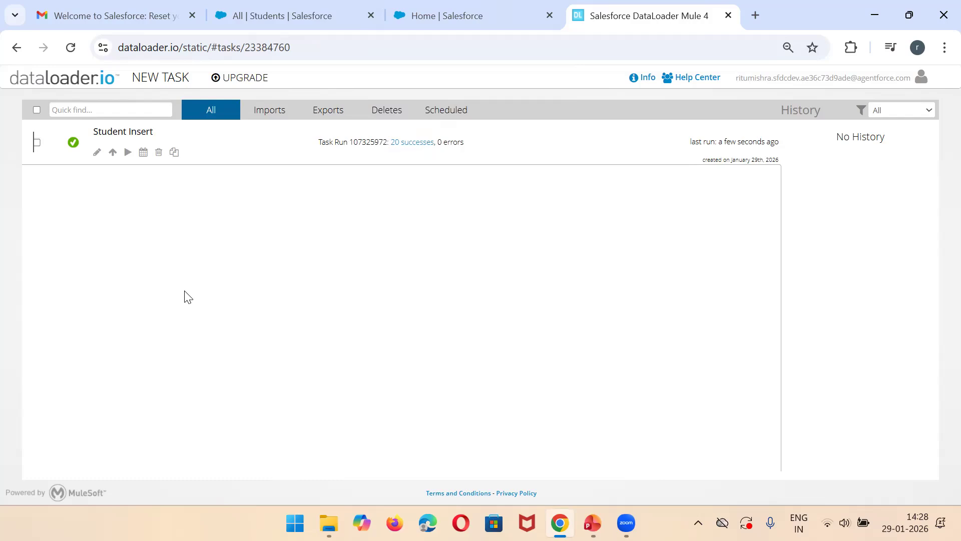
click(273, 10)
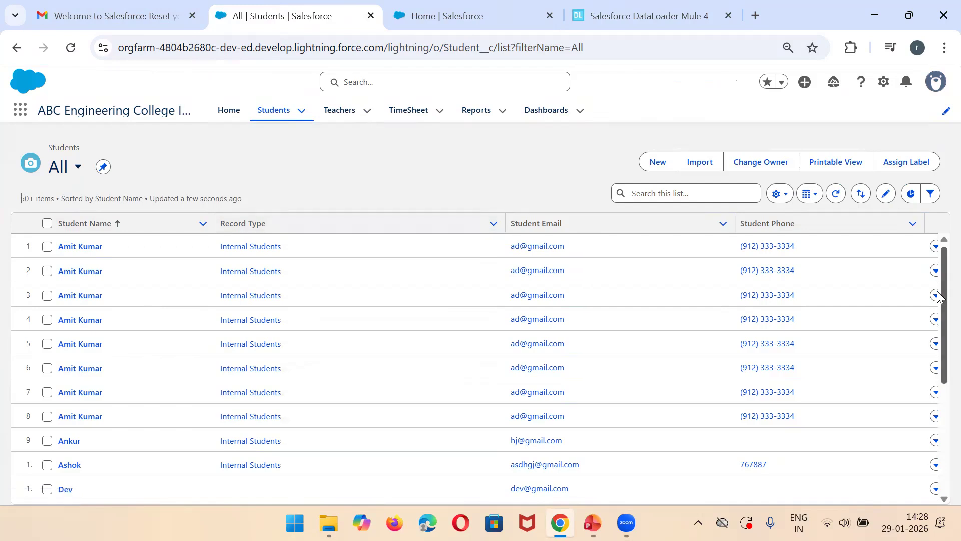
scroll(939, 349, down, 2)
scroll(939, 349, down, 11)
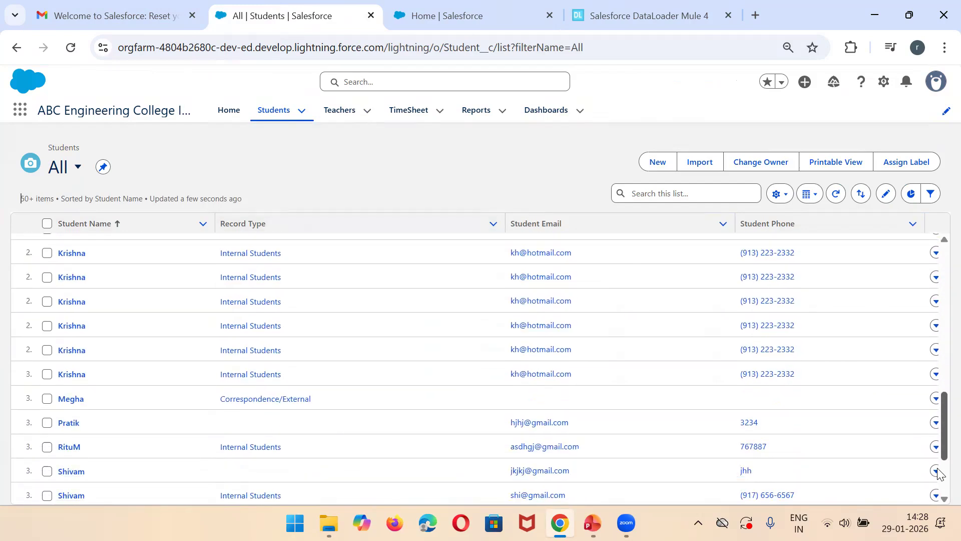
scroll(938, 494, down, 3)
scroll(938, 501, down, 3)
scroll(939, 400, up, 20)
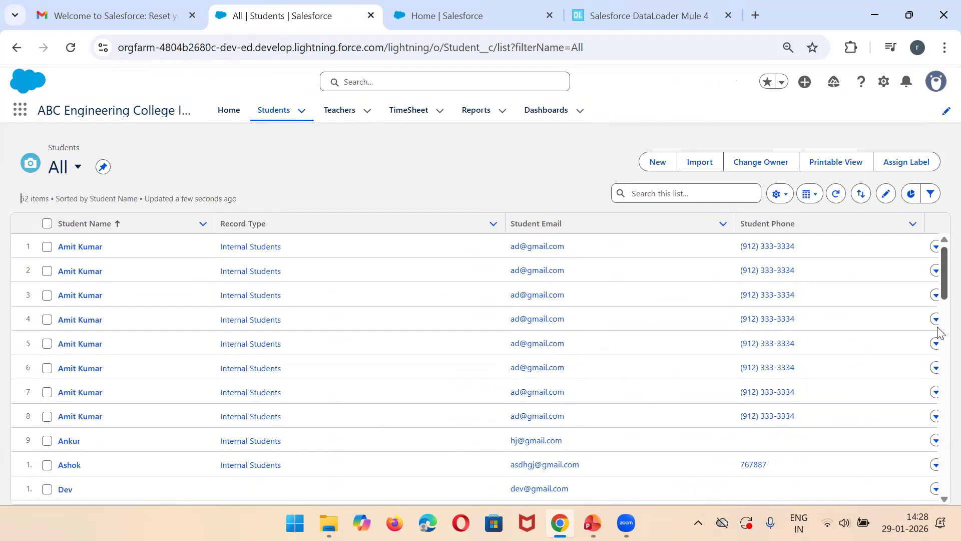
Step: Create a new export task in dataloader.io for the Student (Student__c) object and continue to its field selection
click(671, 7)
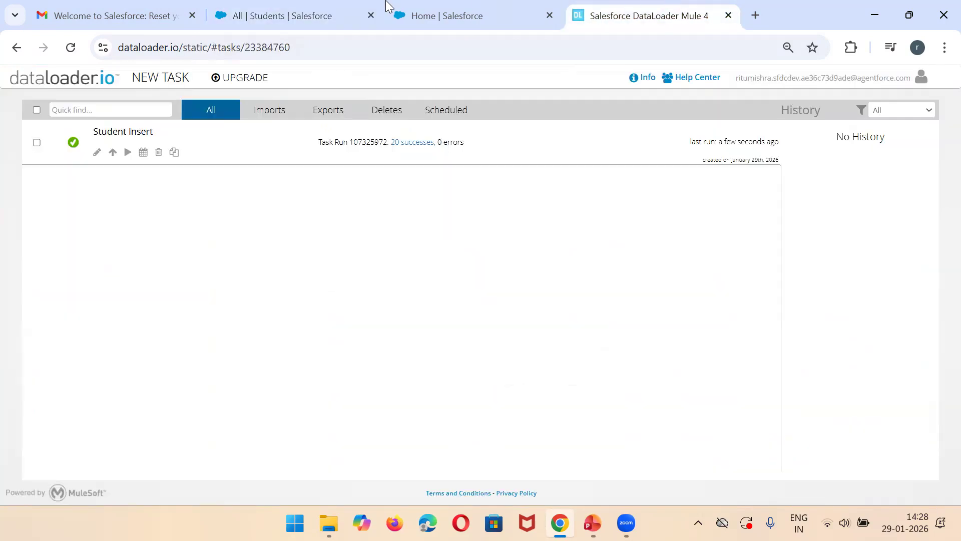
click(159, 80)
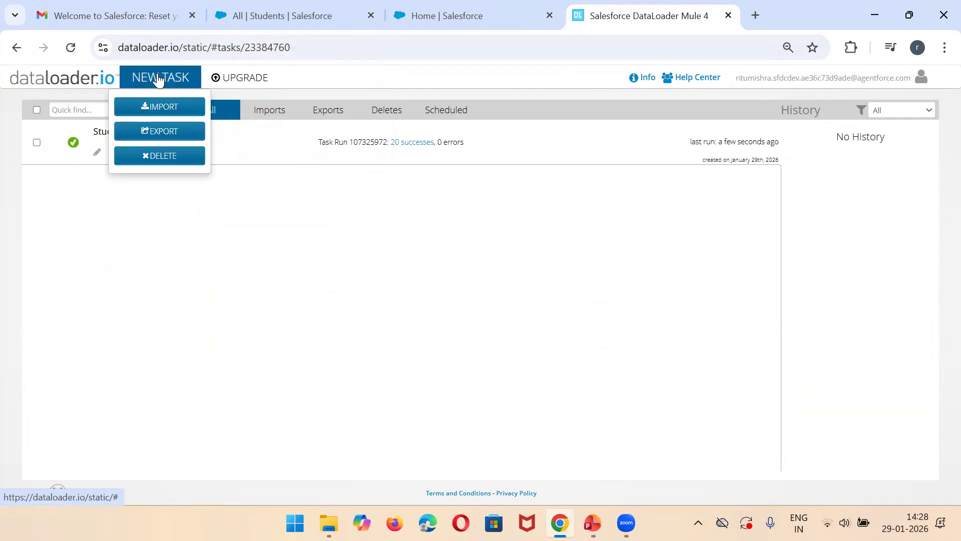
click(155, 131)
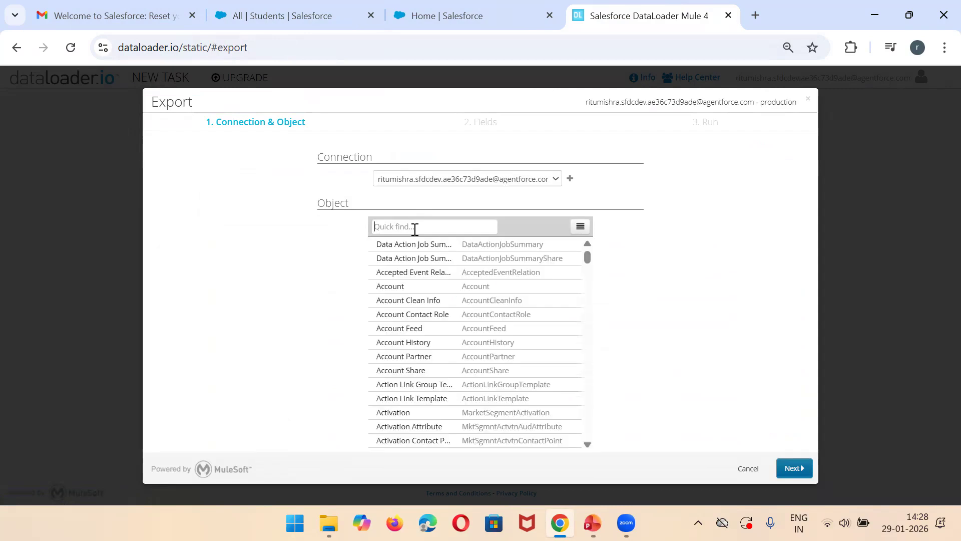
text(studen)
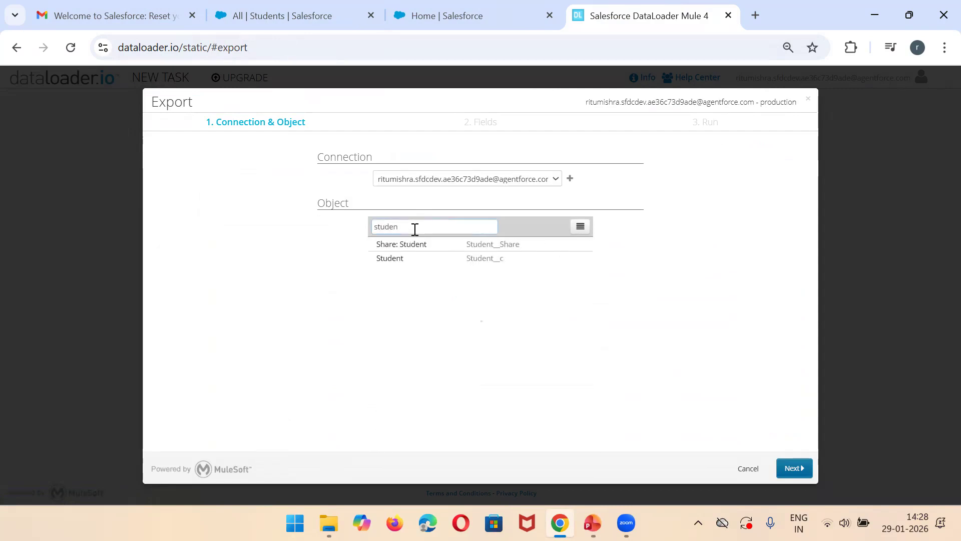
click(446, 258)
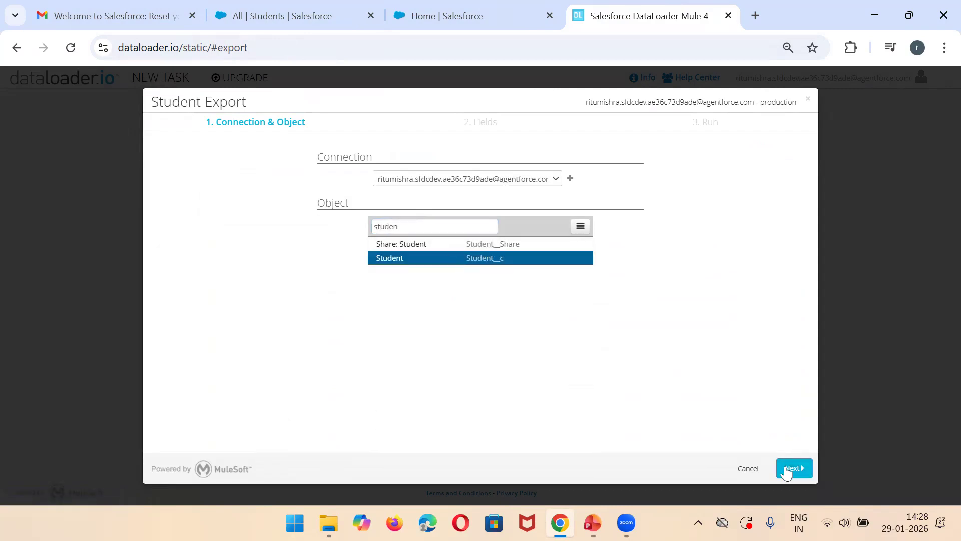
click(799, 465)
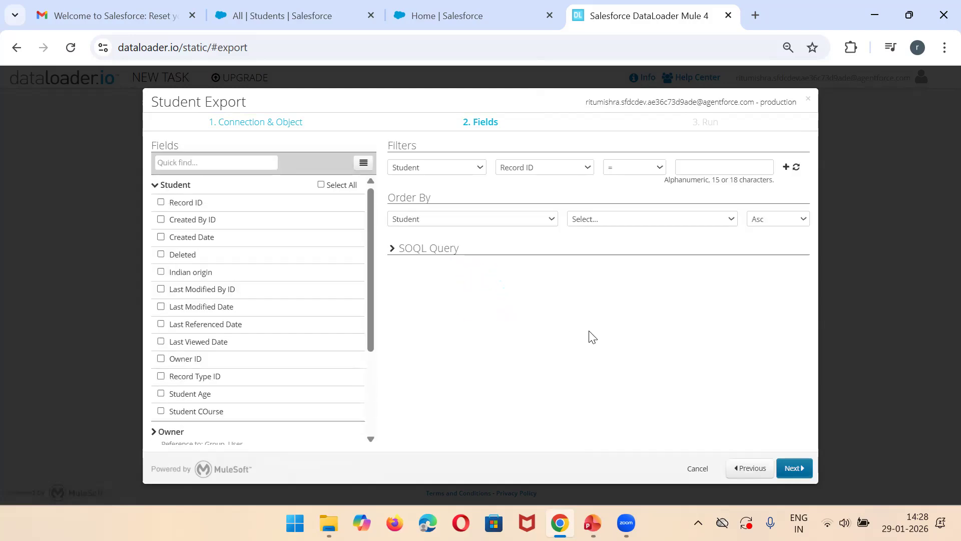
Step: Filter the Student export's available fields by "id"
click(205, 157)
text(idd)
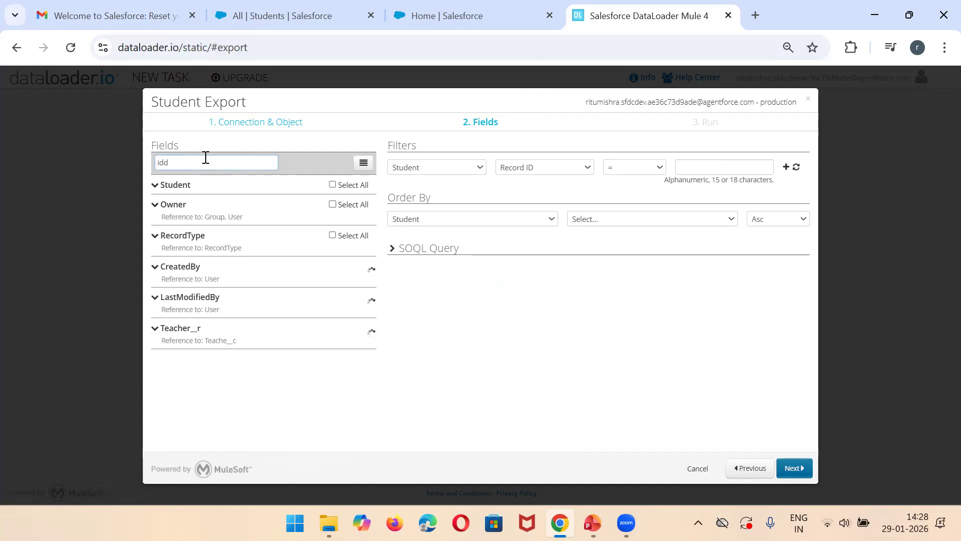
key(BackSpace)
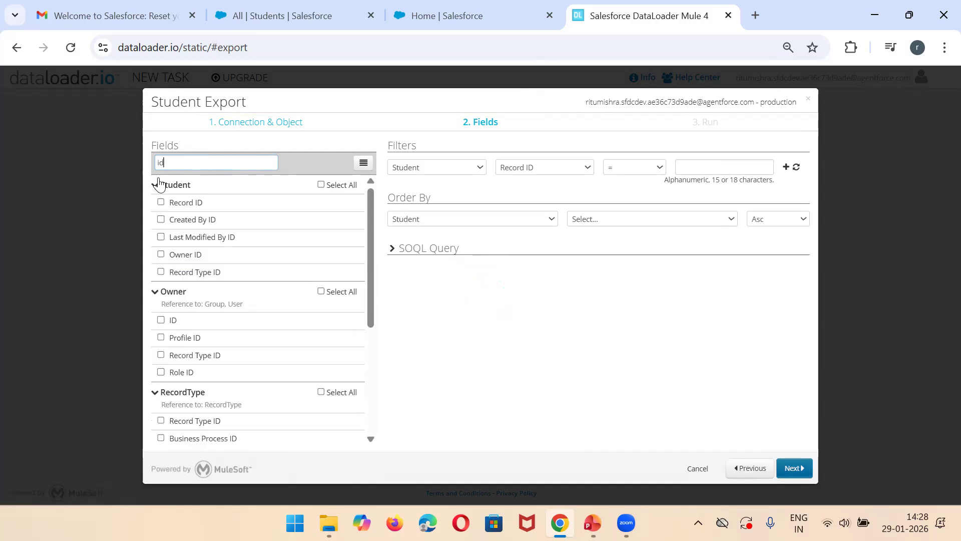
Step: Open the first two same-named Student records in Salesforce and compare the record IDs in their URLs
click(293, 7)
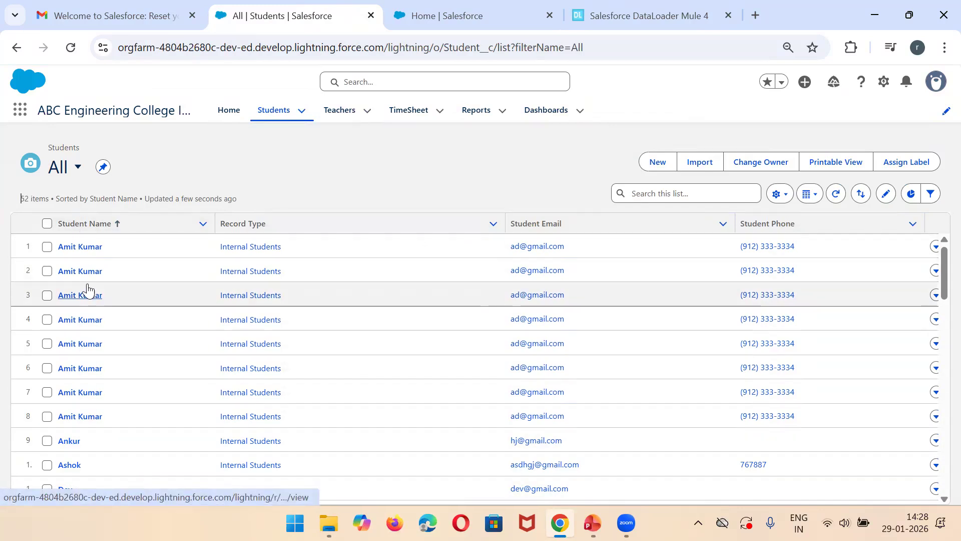
right_click(79, 254)
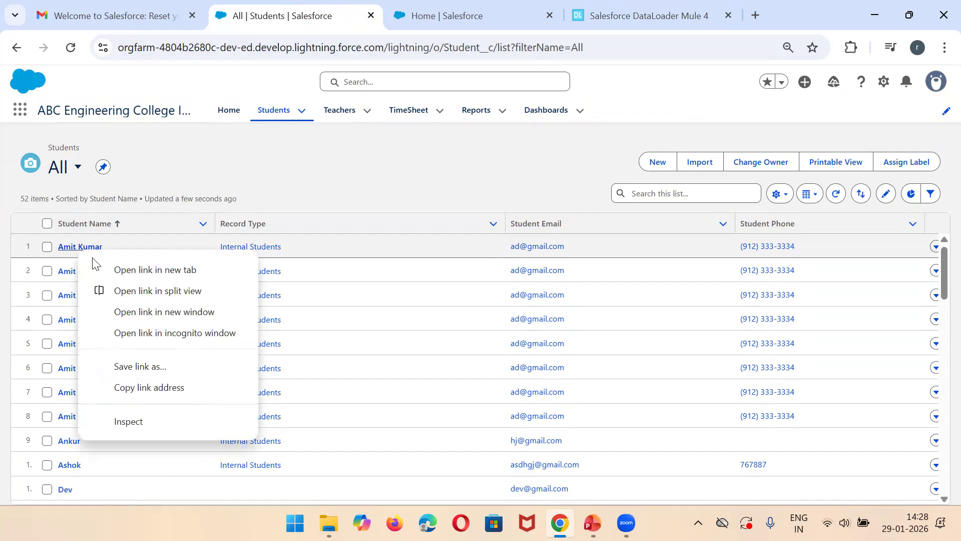
click(106, 269)
click(82, 273)
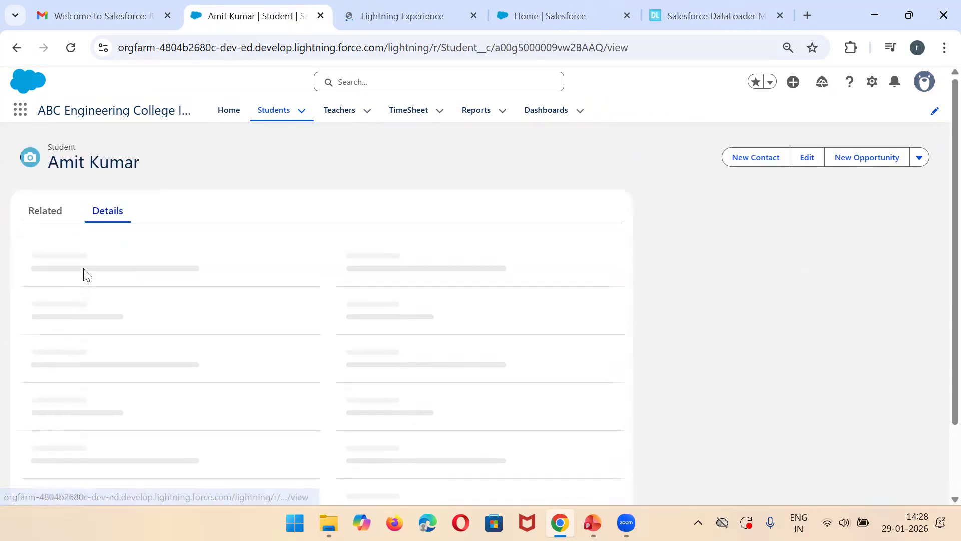
double_click(536, 44)
key(shift+Home)
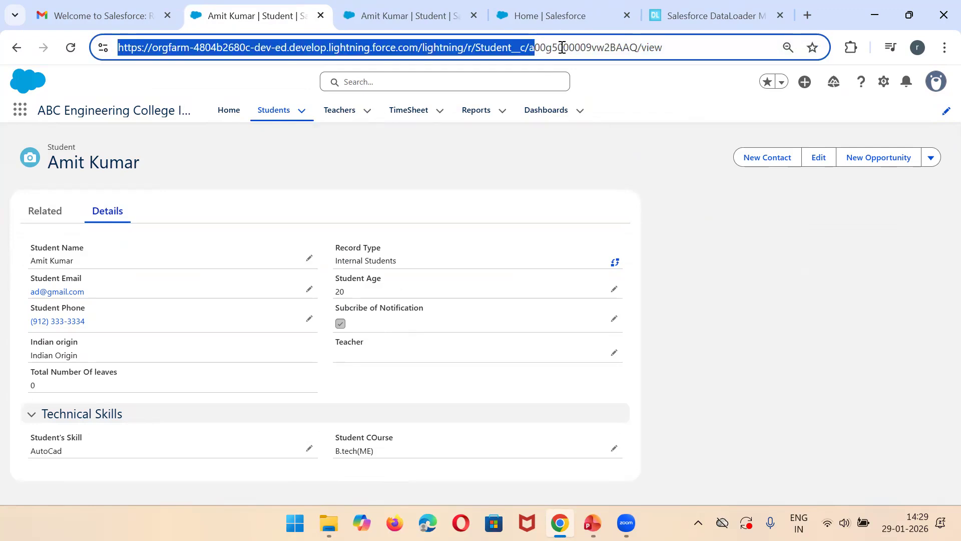
double_click(562, 47)
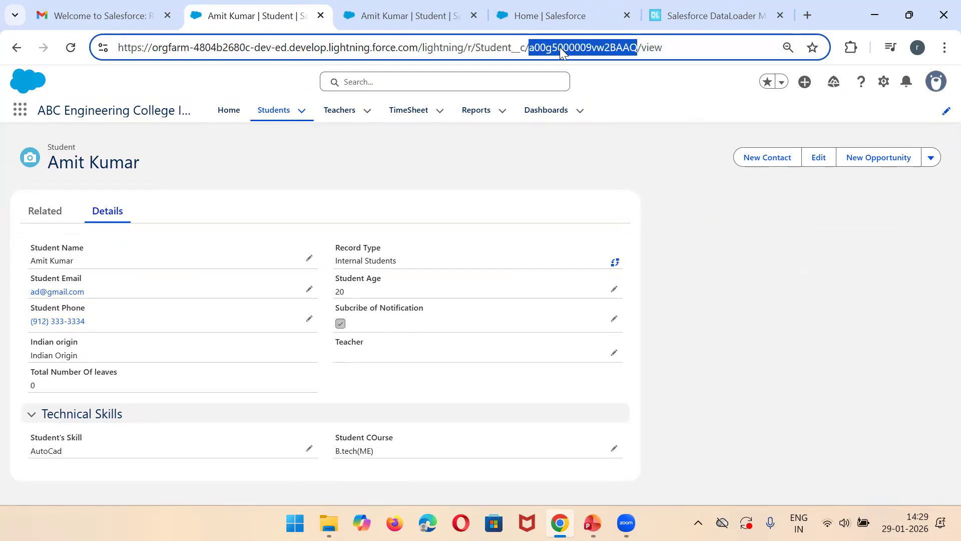
click(387, 13)
double_click(561, 47)
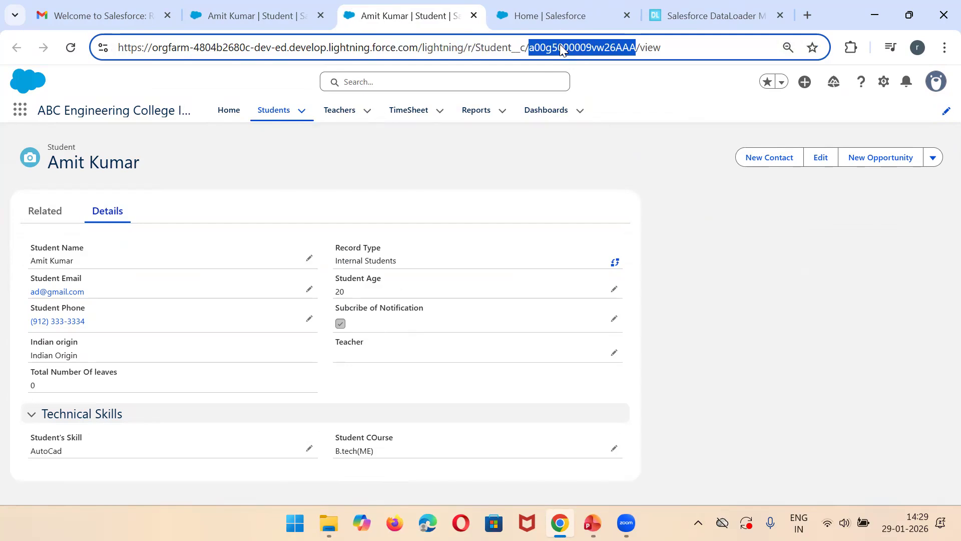
click(287, 7)
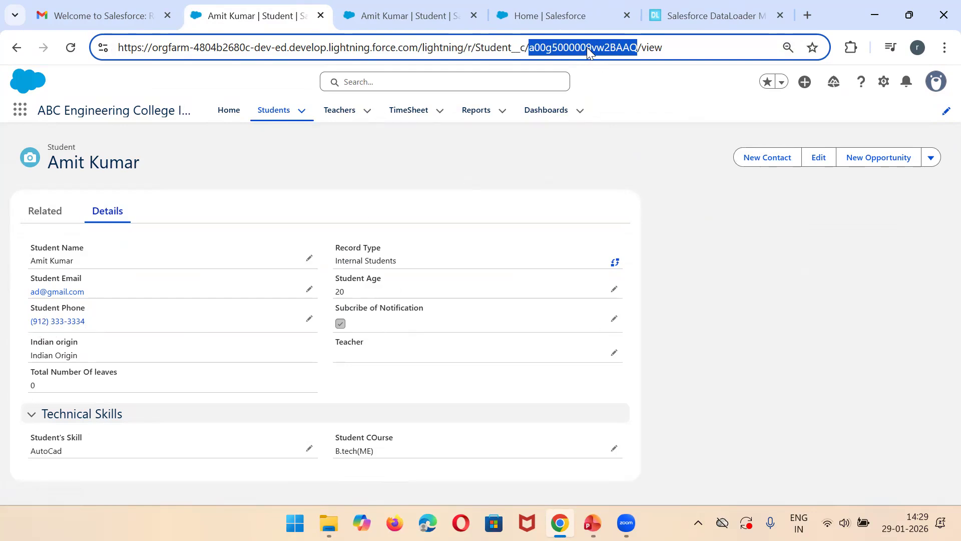
Step: Include Record ID and Student Phone in the dataloader.io Student export and show the SOQL query for these fields
click(711, 15)
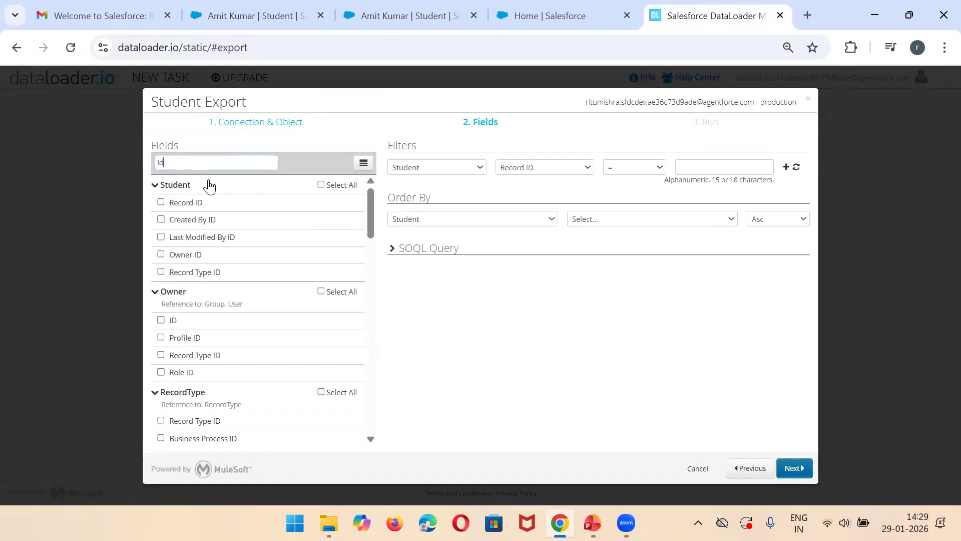
click(161, 203)
text(j)
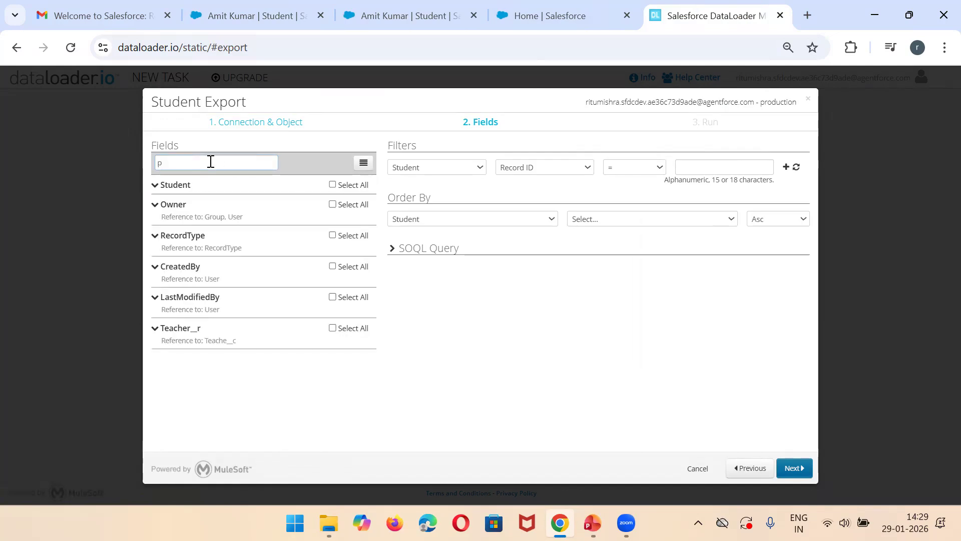
text(hon)
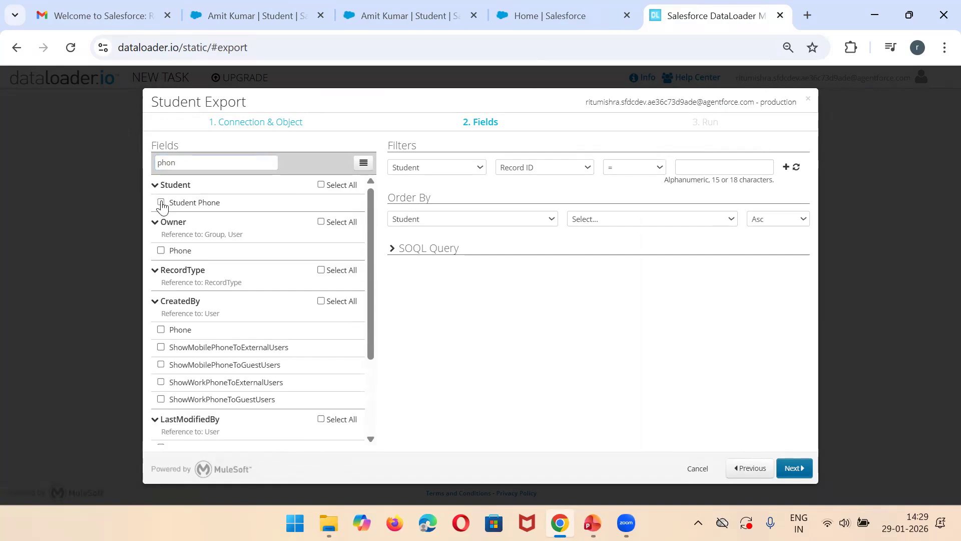
click(440, 255)
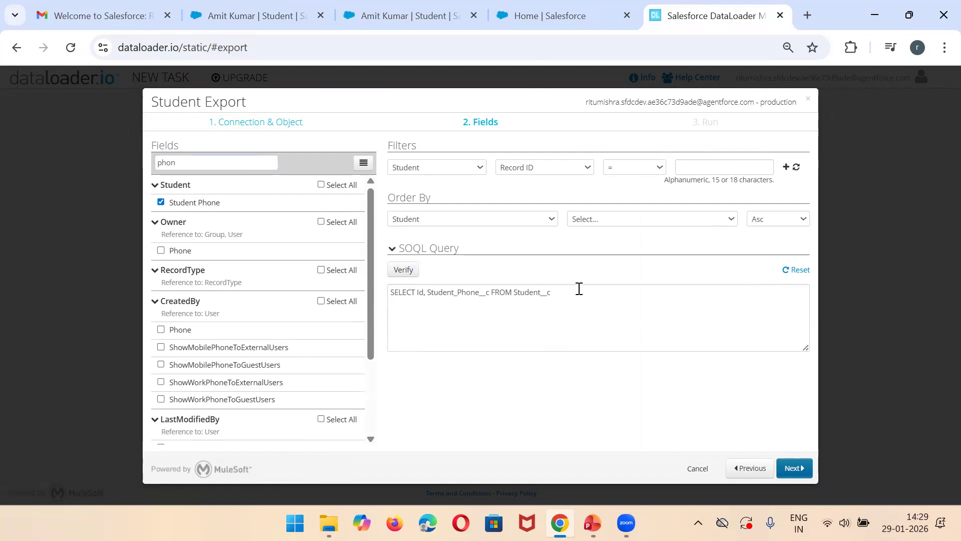
triple_click(430, 291)
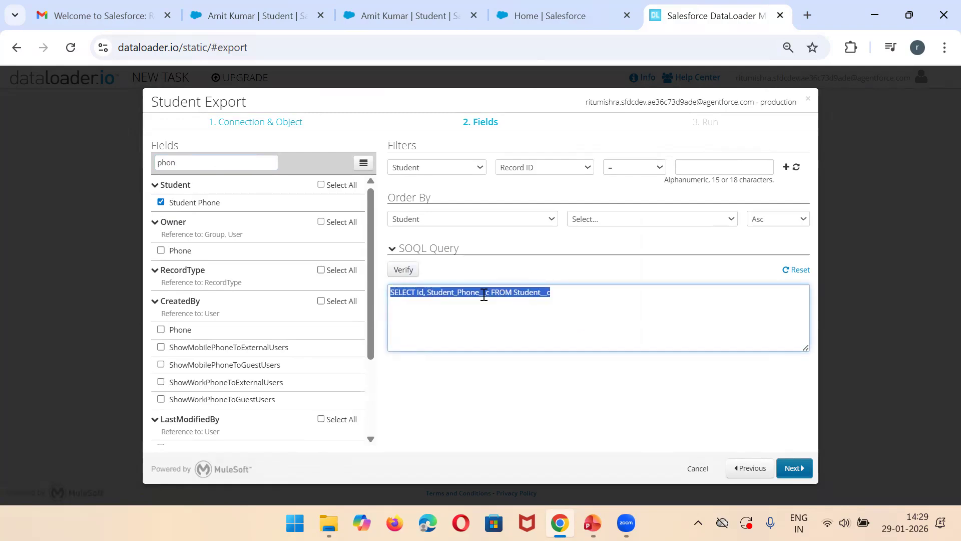
Step: Save and run the Student export, open its downloaded CSV in Excel, and widen the Record ID and Student Phone columns
click(796, 467)
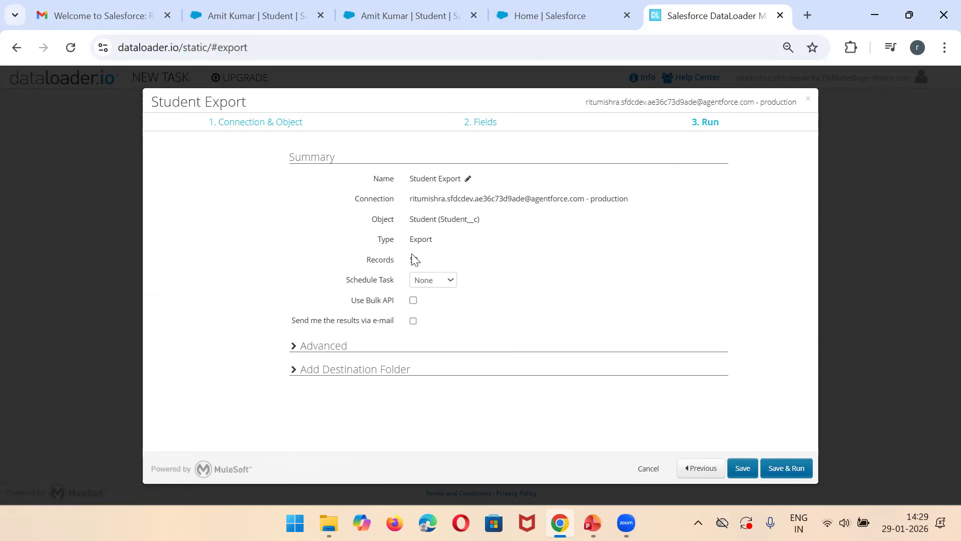
click(794, 469)
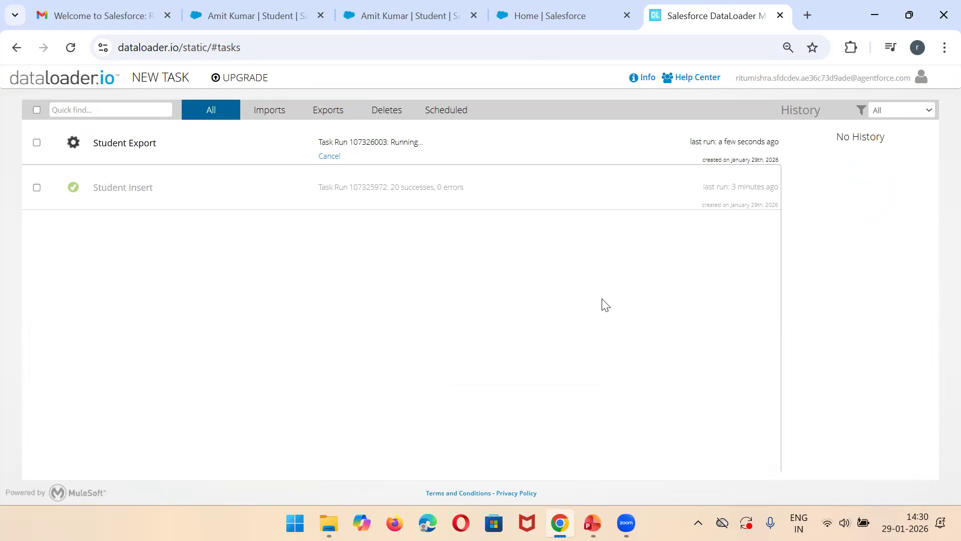
click(422, 148)
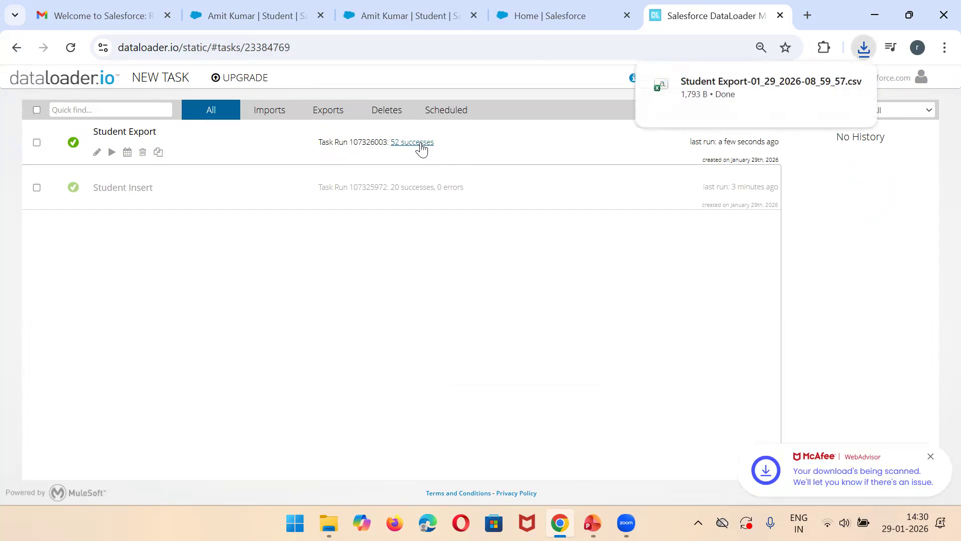
click(748, 87)
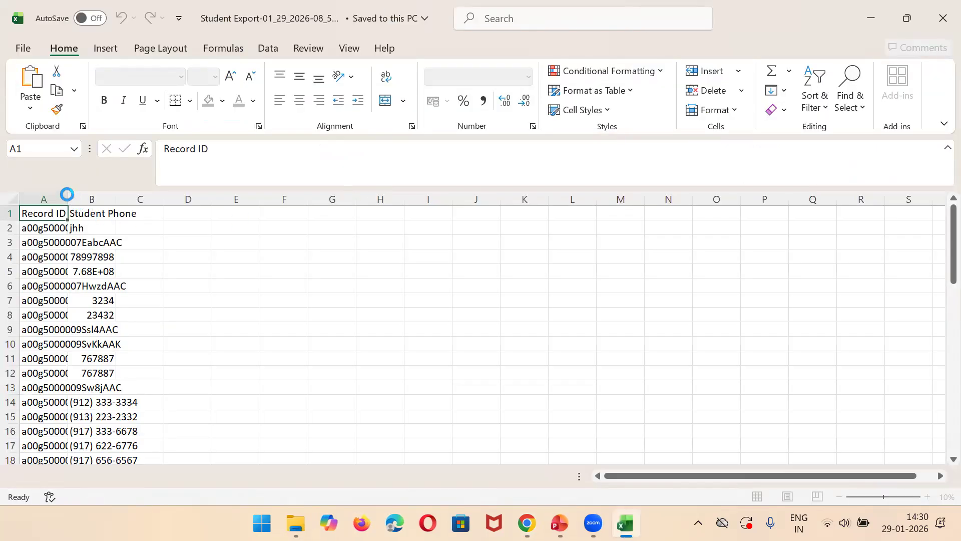
drag(68, 197, 375, 200)
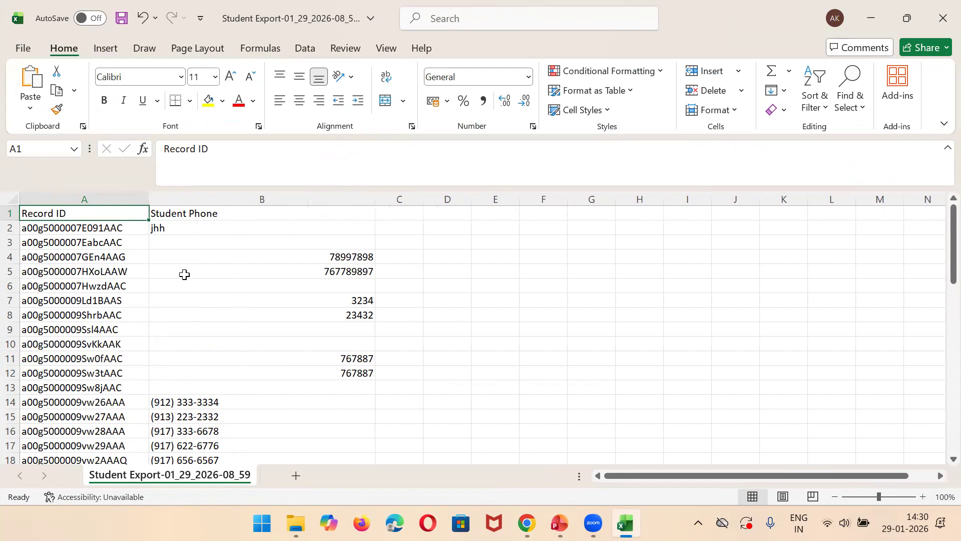
Step: Copy the record ID from cell A7 and open that Student in Salesforce by substituting the ID in the current record's URL
click(90, 297)
key(ctrl+c)
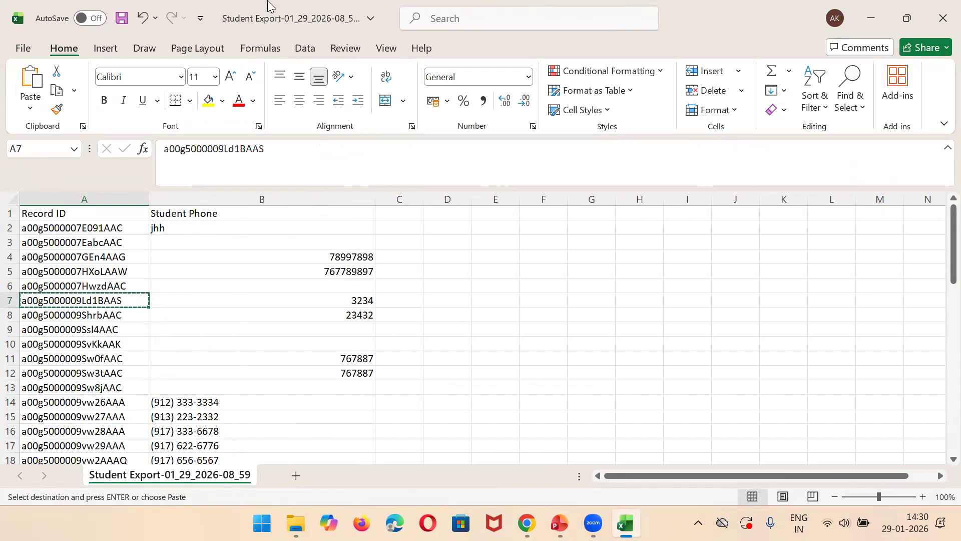
key(alt+Tab)
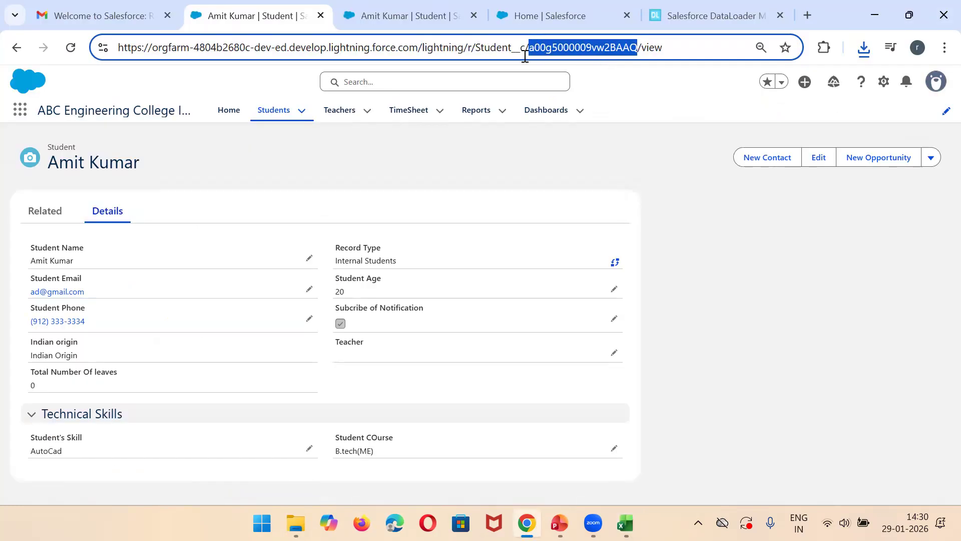
key(ctrl+v)
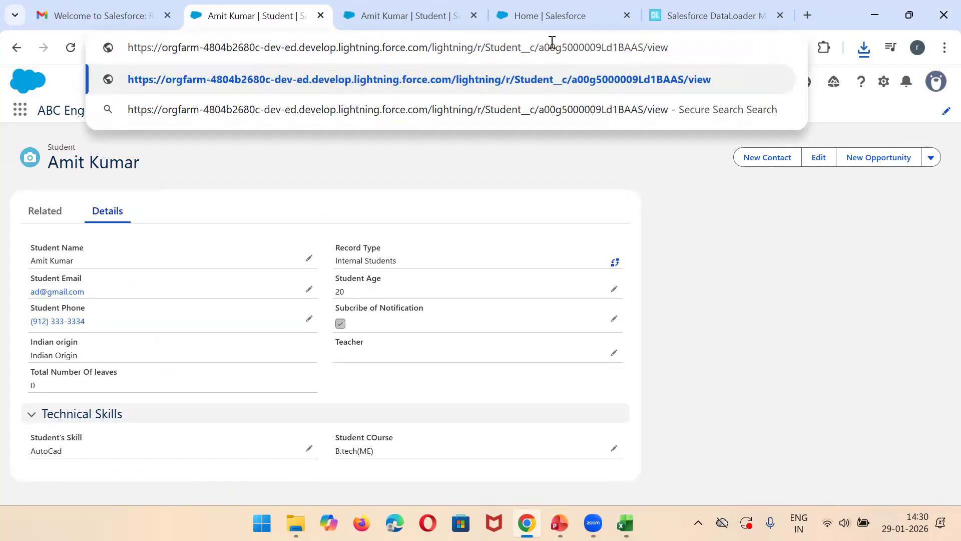
key(Return)
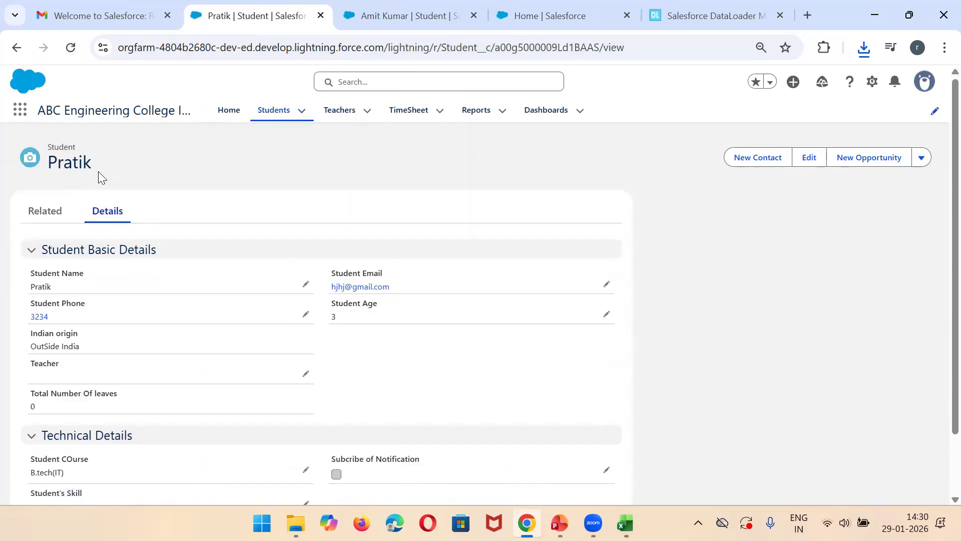
double_click(549, 48)
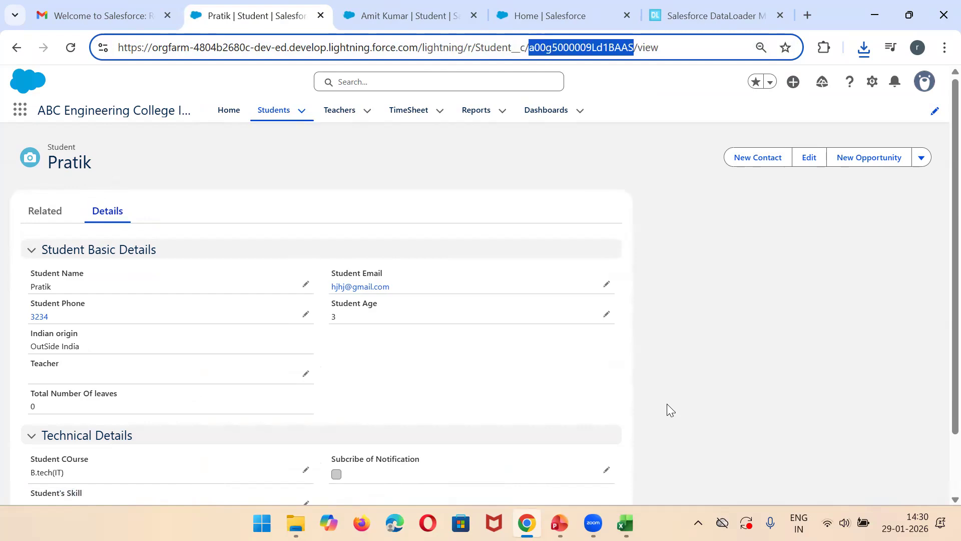
Step: Filter the Student Phone column of the exported CSV in Excel to show only blank values
click(625, 523)
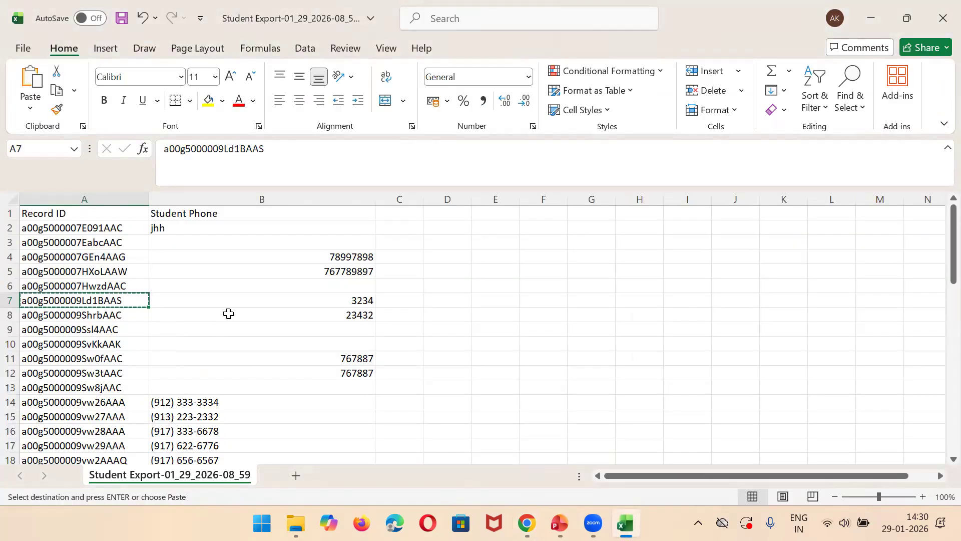
click(206, 199)
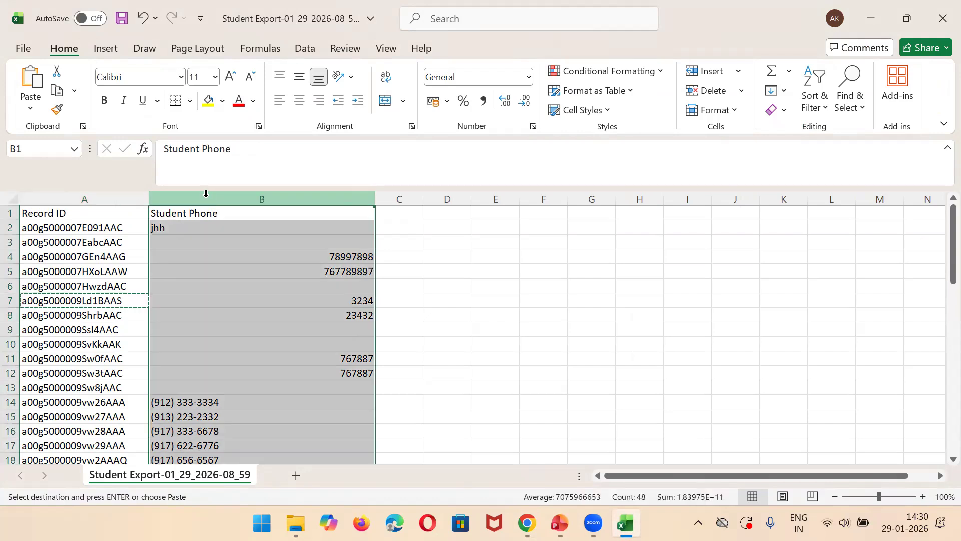
click(134, 48)
click(306, 47)
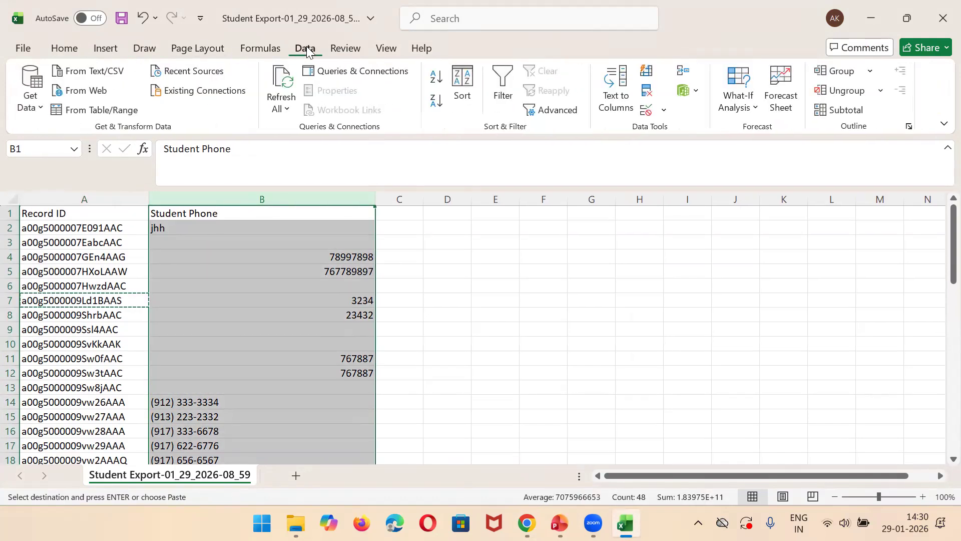
click(506, 98)
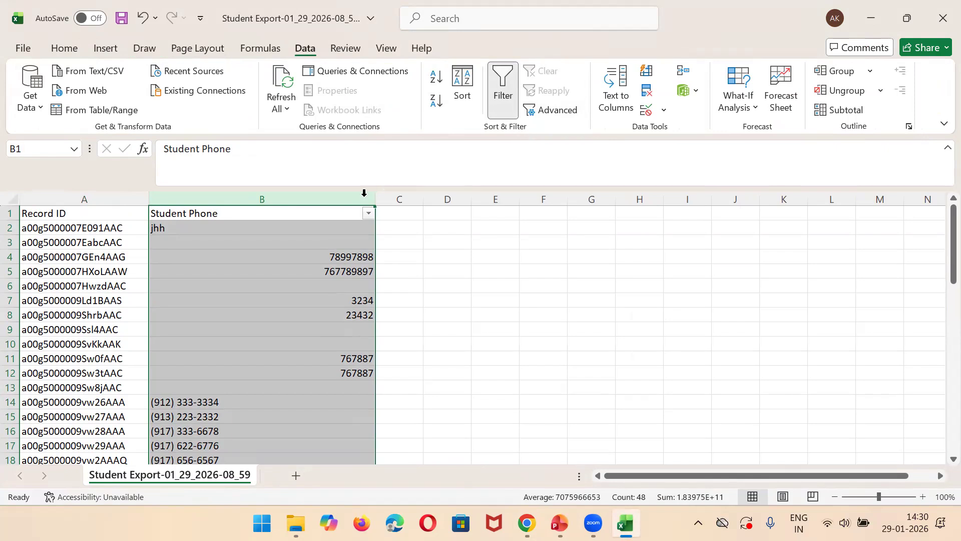
click(369, 213)
click(236, 345)
drag(352, 373, 352, 468)
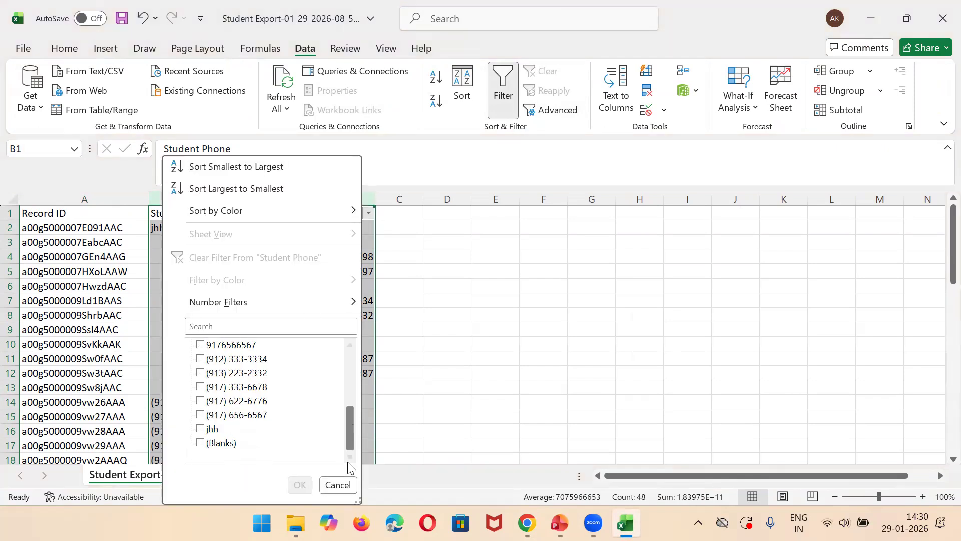
click(222, 444)
click(293, 487)
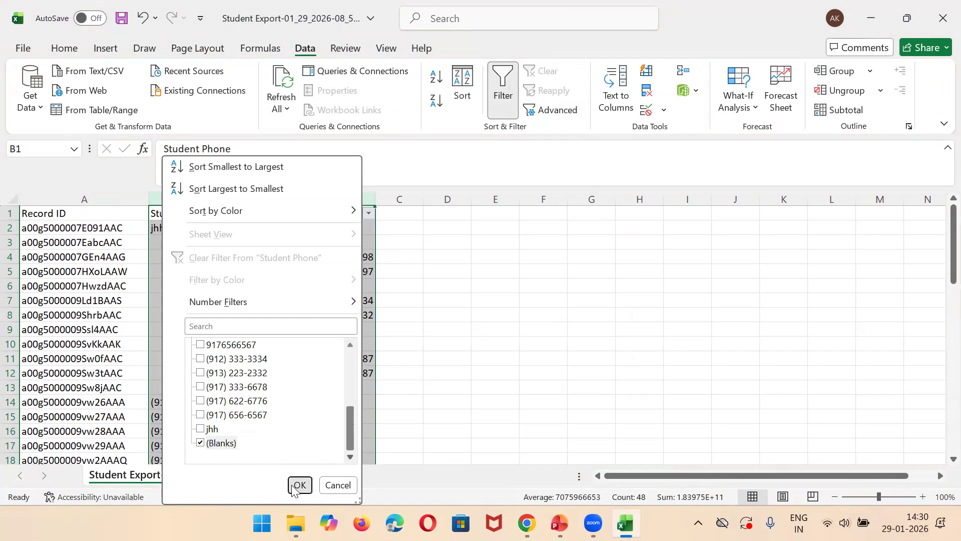
click(265, 263)
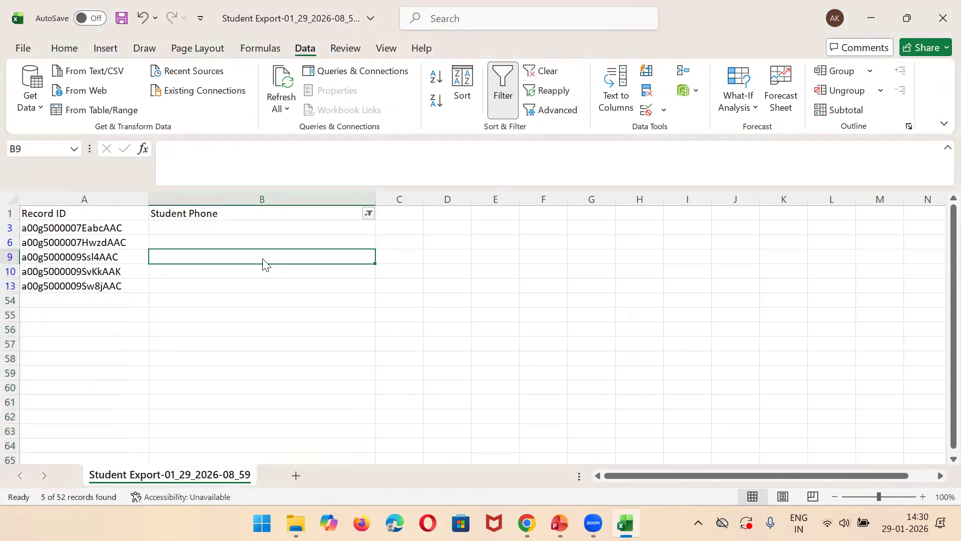
Step: Copy the filtered rows with their headers into a new blank workbook and widen columns A and B
click(76, 213)
key(ctrl+shift+Right)
key(shift+Down)
key(shift+Down)
key(shift+Down)
key(shift+Down)
key(shift+Down)
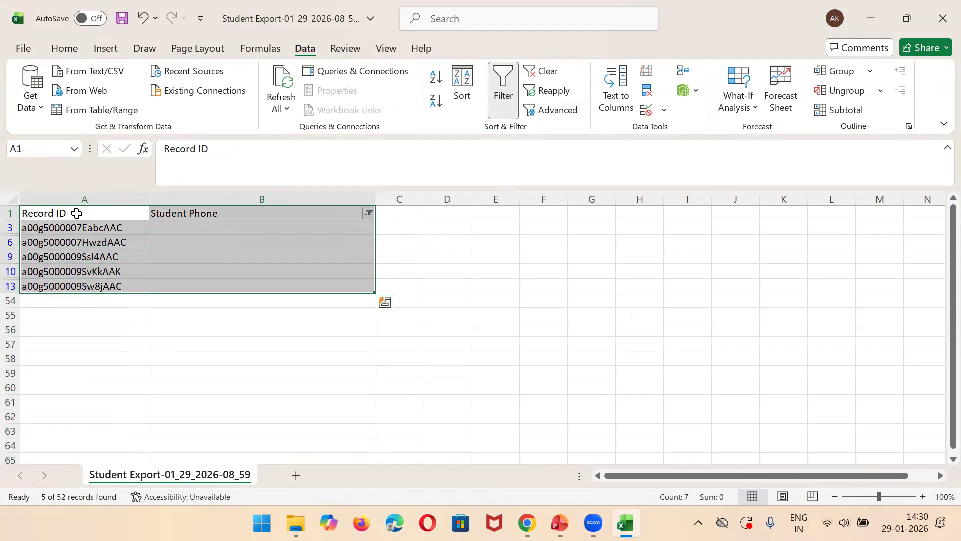
key(ctrl+c)
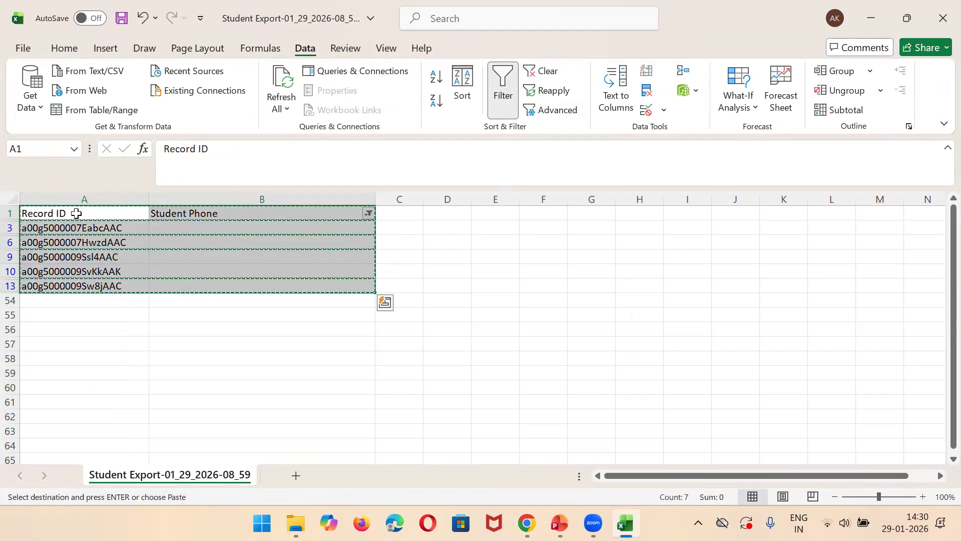
click(23, 54)
click(168, 161)
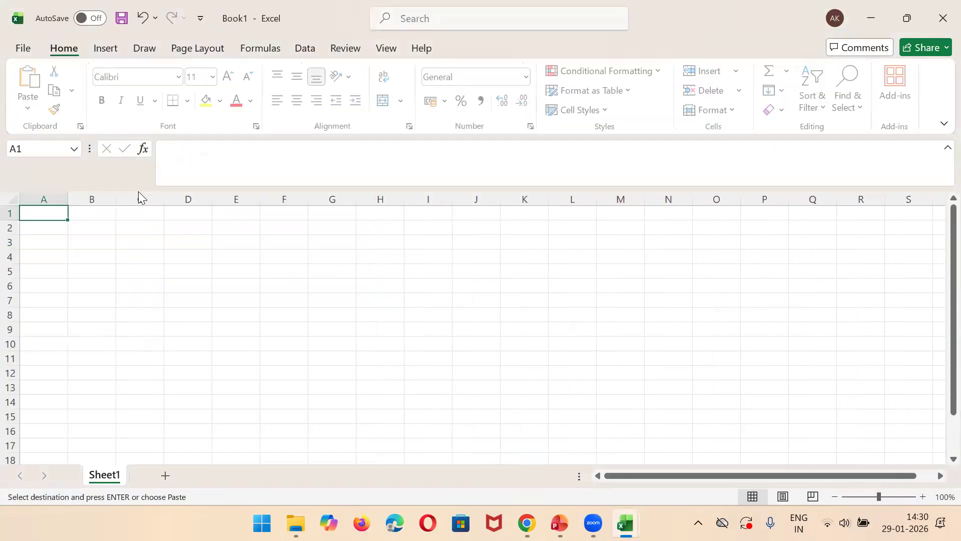
key(ctrl+v)
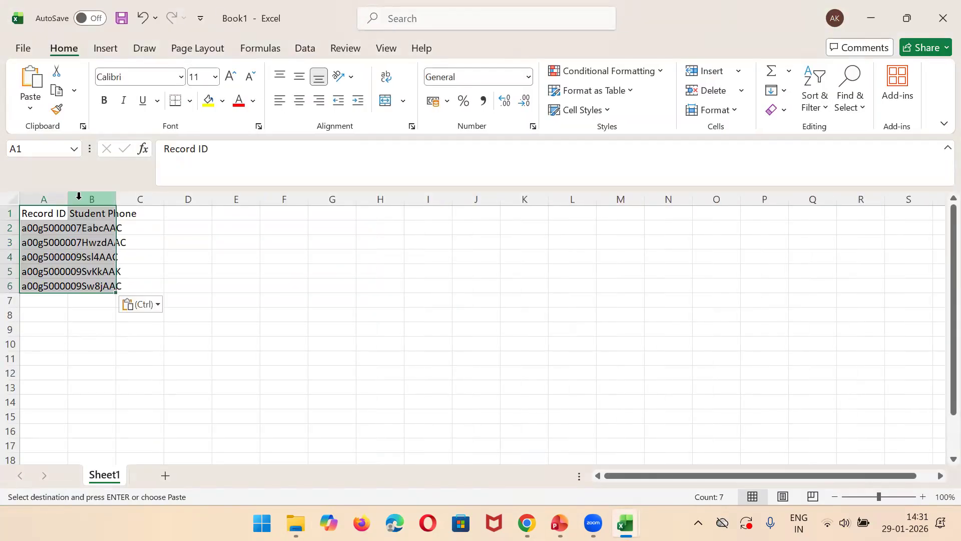
drag(67, 199, 213, 180)
drag(261, 199, 354, 195)
Step: Enter a student phone number for each of the first four records, in cells B2 to B5
click(252, 228)
text(656776)
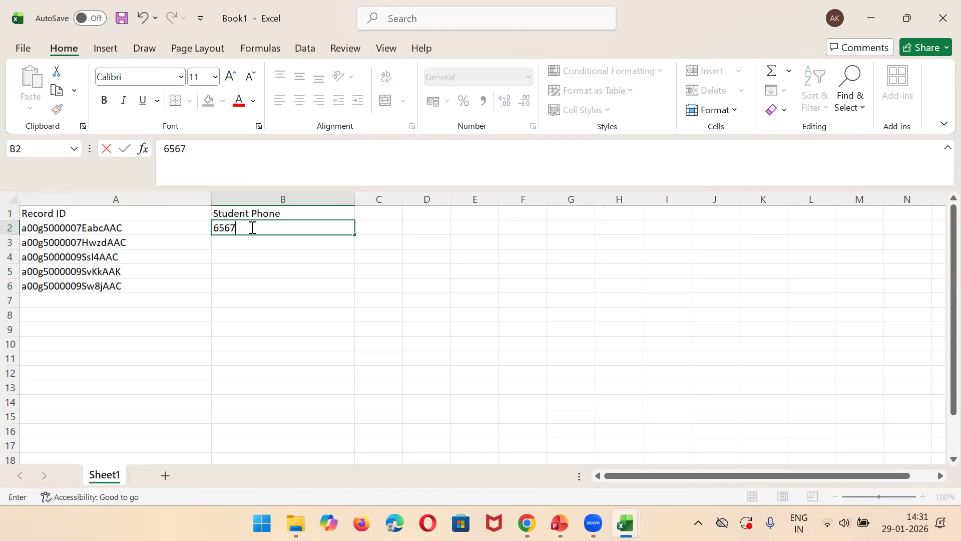
key(Tab)
click(291, 246)
key(Tab)
click(290, 245)
text(878787)
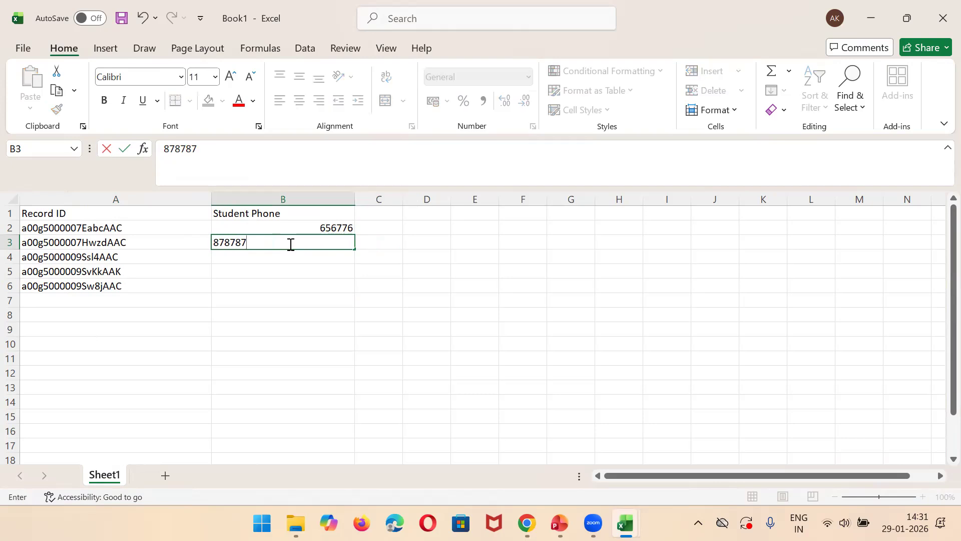
key(Tab)
key(Down)
key(Left)
text(877878)
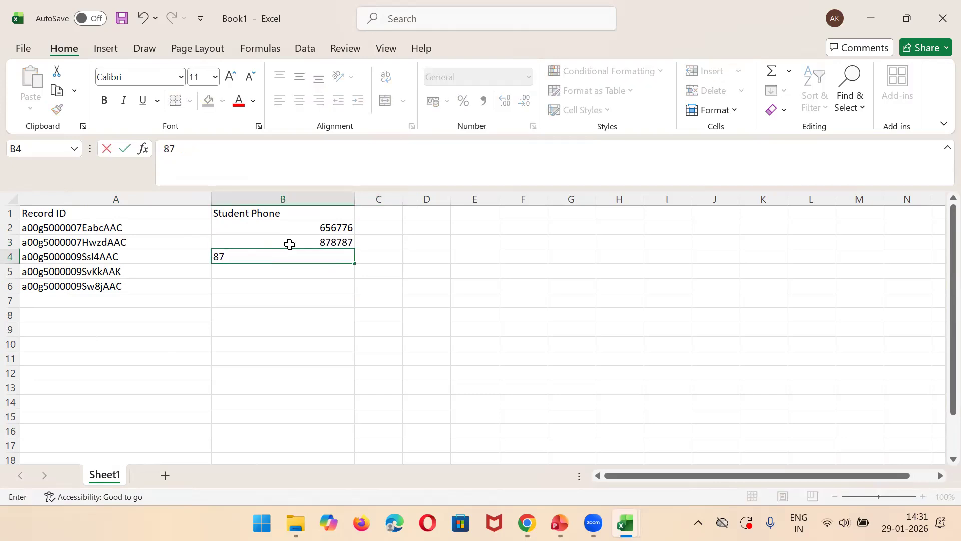
key(Tab)
key(Down)
key(Left)
text(878778)
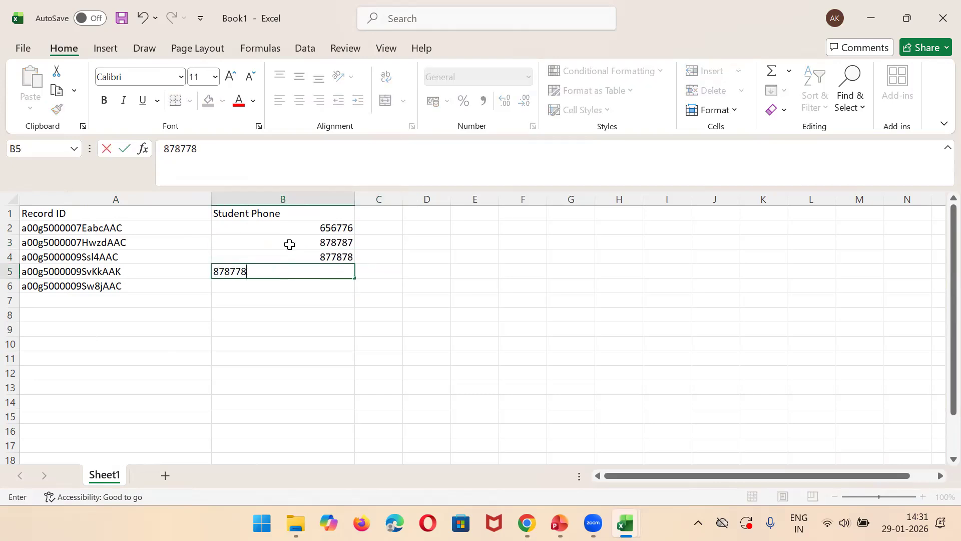
Step: Save the workbook as UpdateSTudent in CSV UTF-8 (Comma delimited) format in the Salesforce Youtube videos folder
click(23, 48)
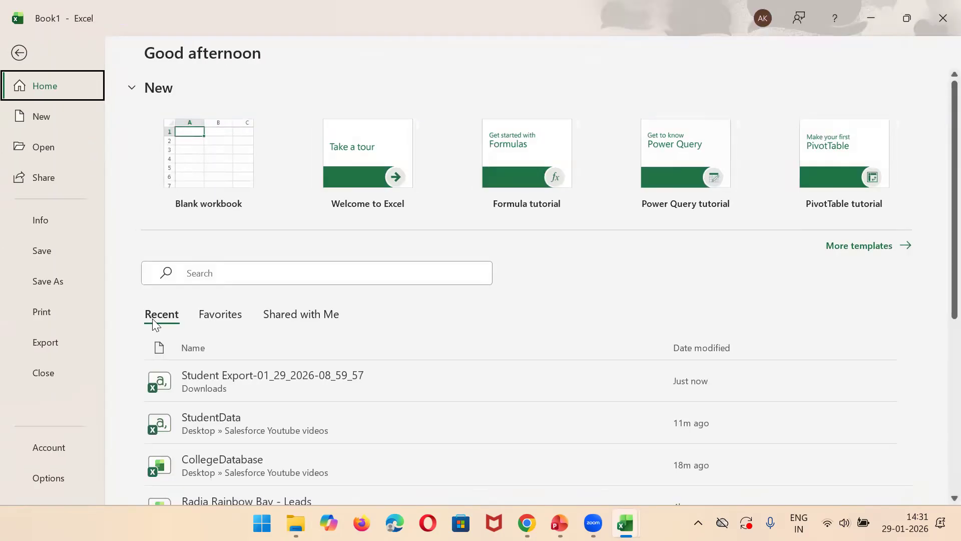
click(50, 279)
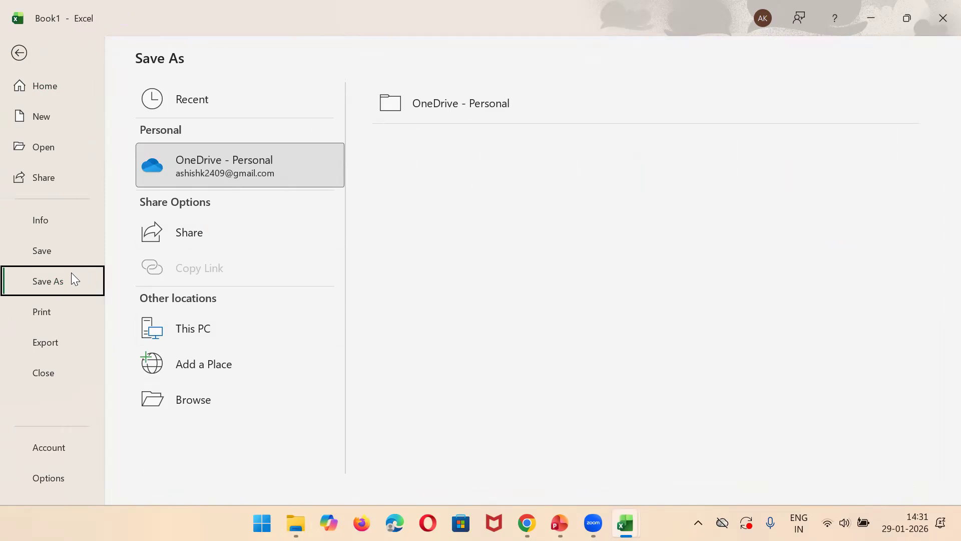
click(195, 400)
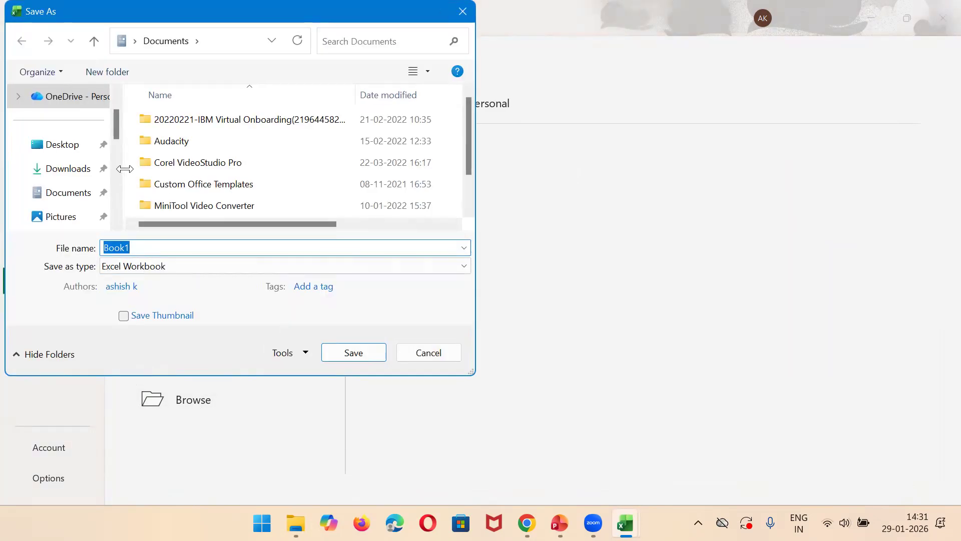
drag(116, 130, 119, 174)
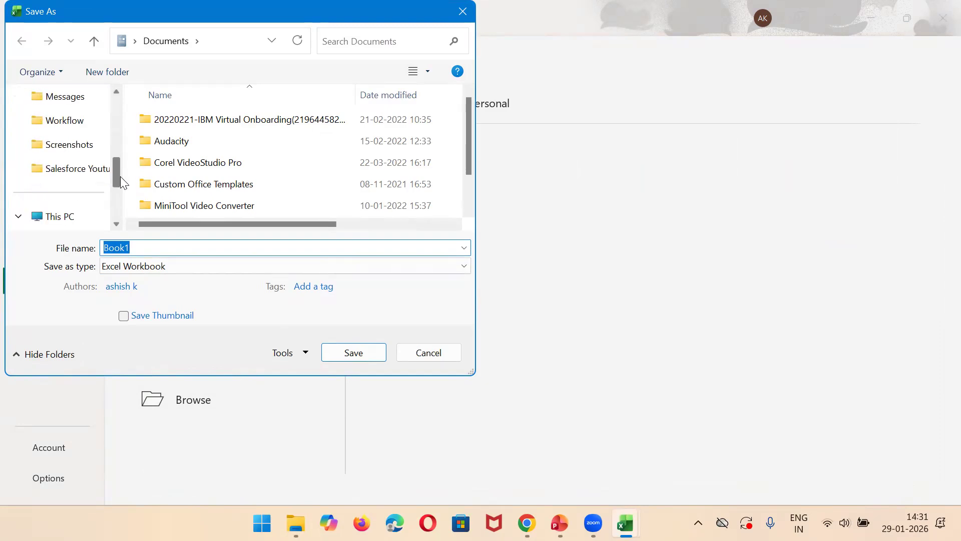
click(77, 170)
click(166, 251)
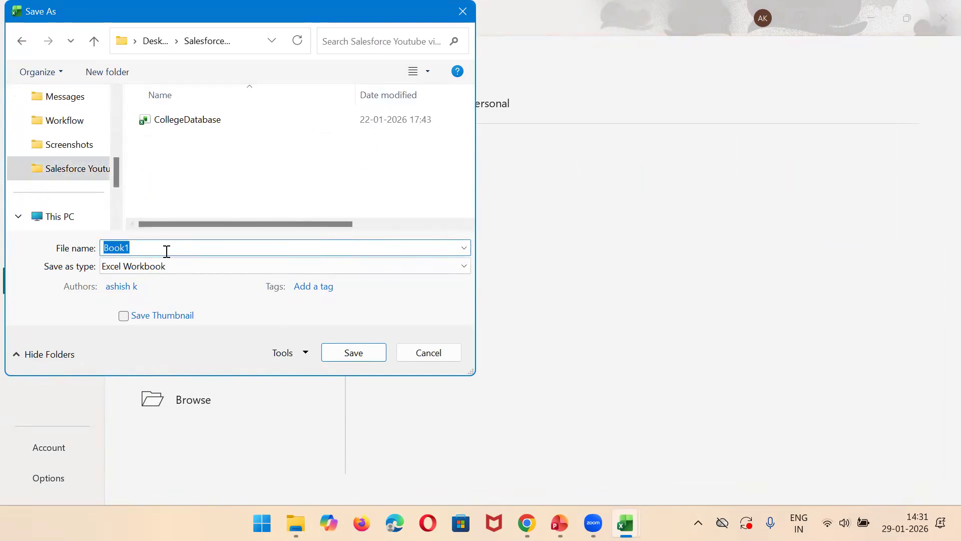
text(U)
click(225, 269)
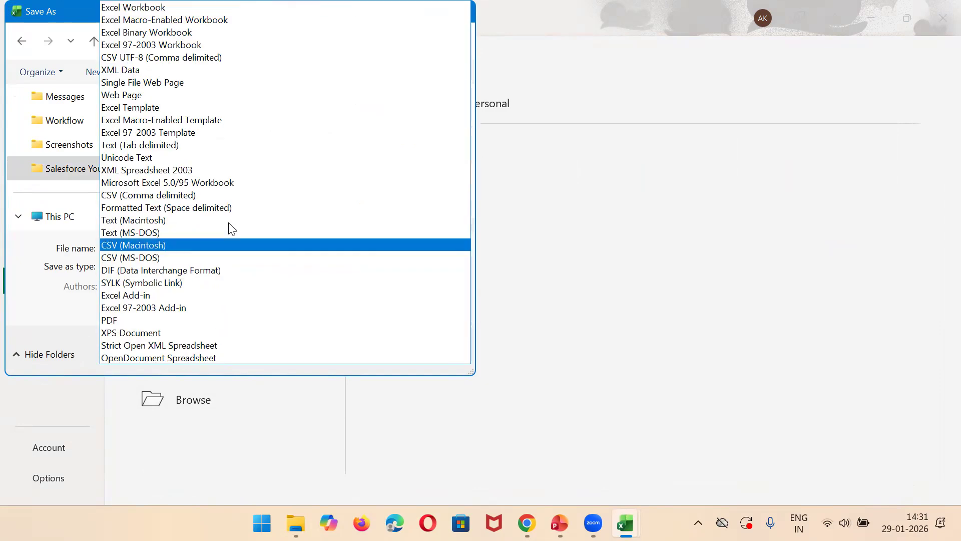
click(181, 57)
click(365, 331)
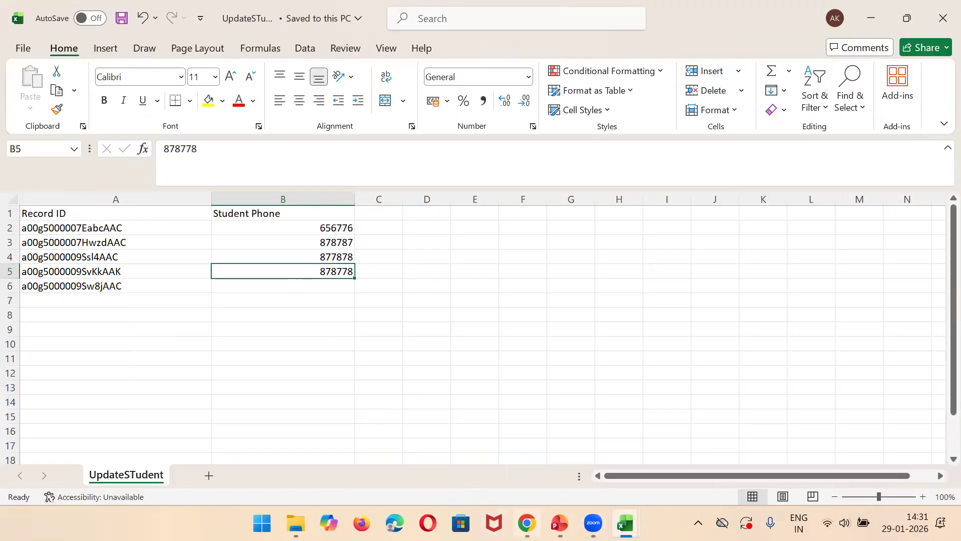
Step: Switch to dataloader.io in Chrome and start a new import task
click(526, 522)
click(721, 10)
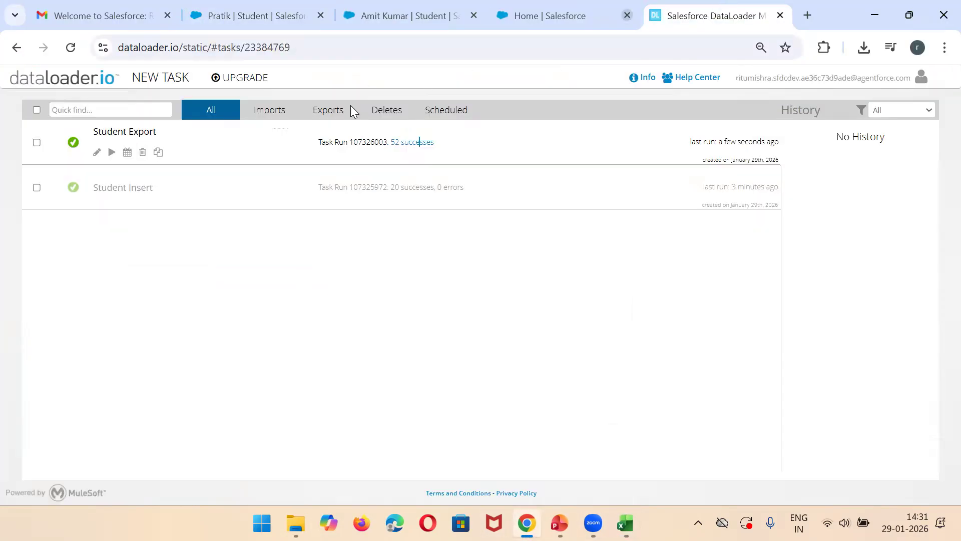
click(176, 83)
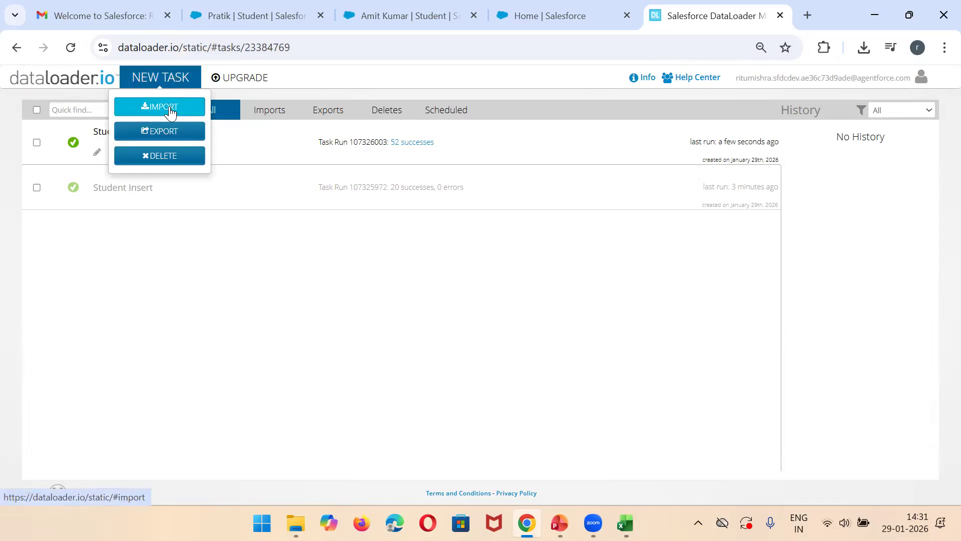
click(170, 107)
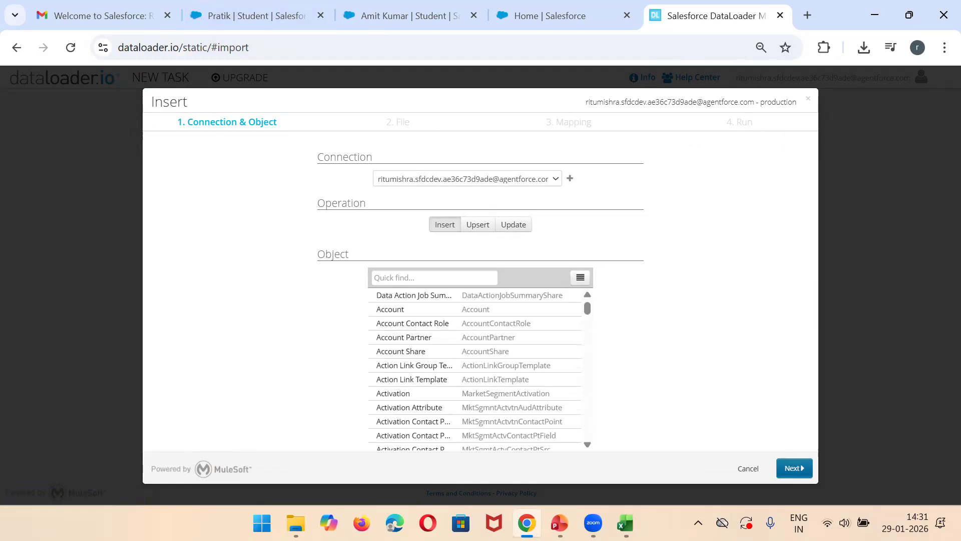
Step: Copy the record ID in cell A3 of the UpdateSTudent workbook and open that student's record in Salesforce using it in the page address
mouse_move(625, 523)
click(706, 436)
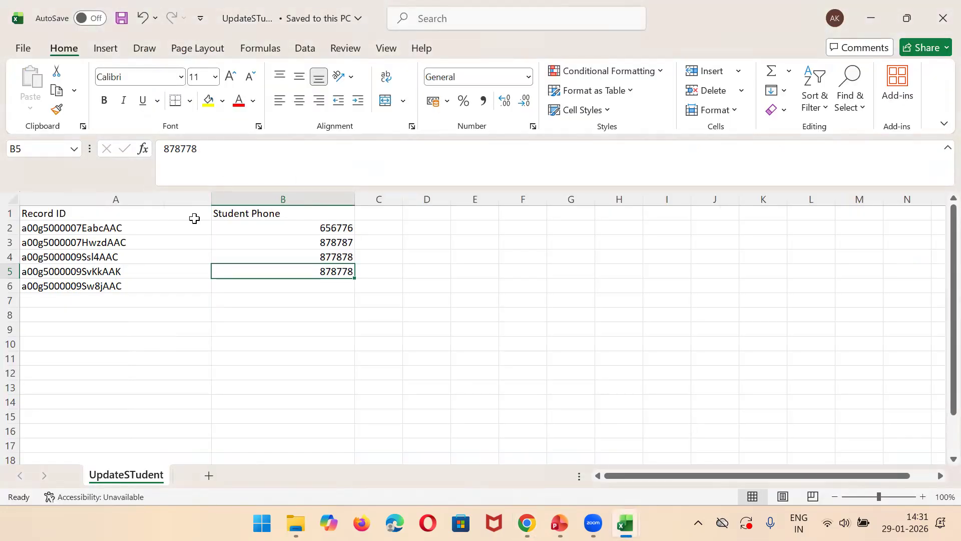
click(127, 237)
key(ctrl+c)
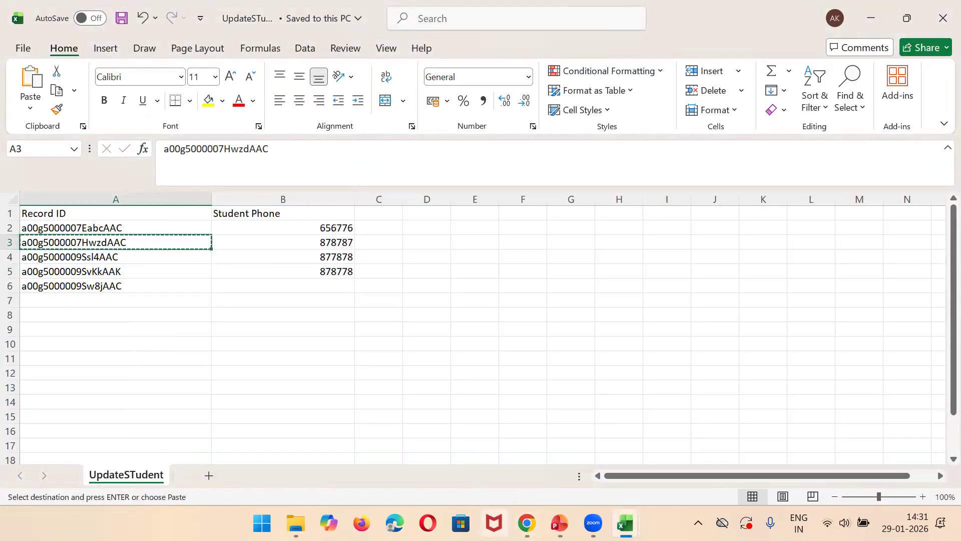
key(alt+Tab)
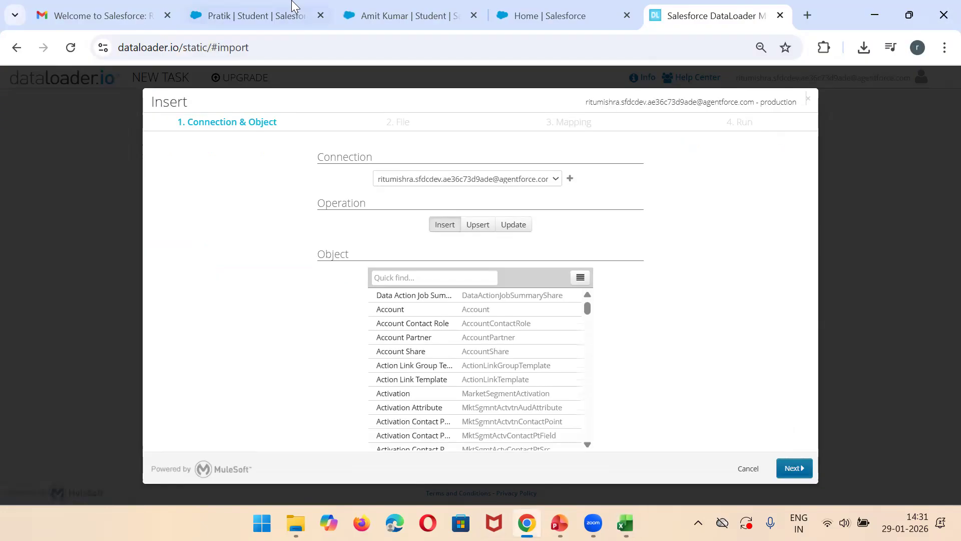
click(294, 12)
key(ctrl+v)
click(574, 79)
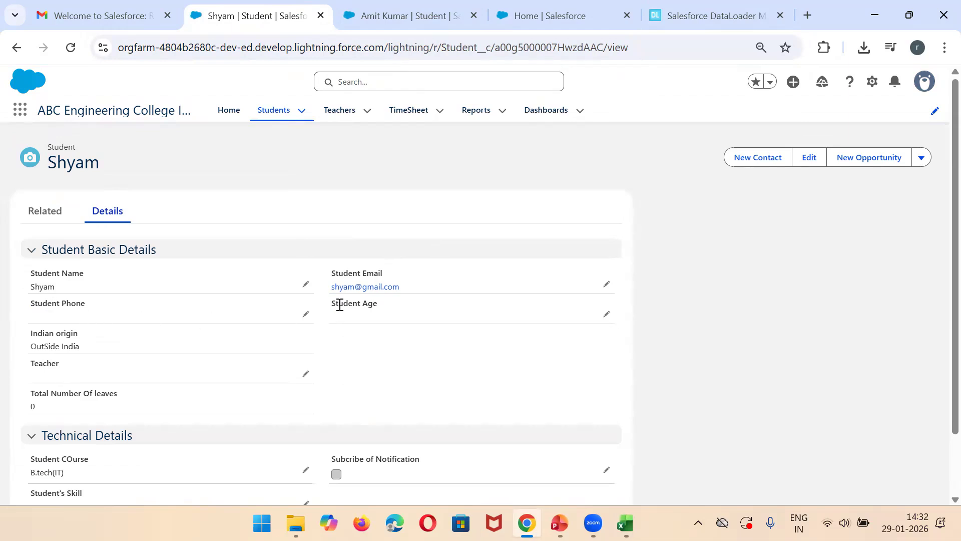
Step: Return to the dataloader.io import task, set the operation to Update and choose the Student (Student__c) object
click(711, 16)
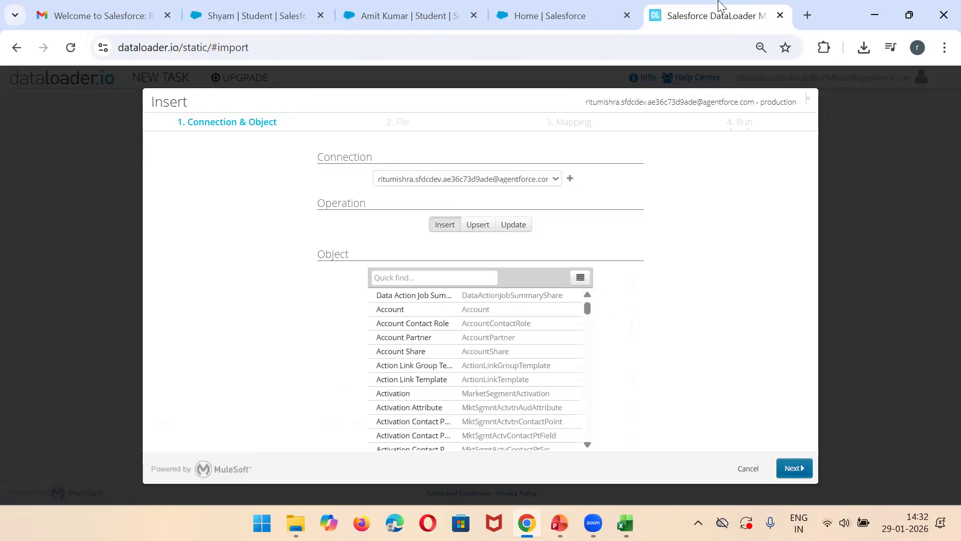
click(527, 231)
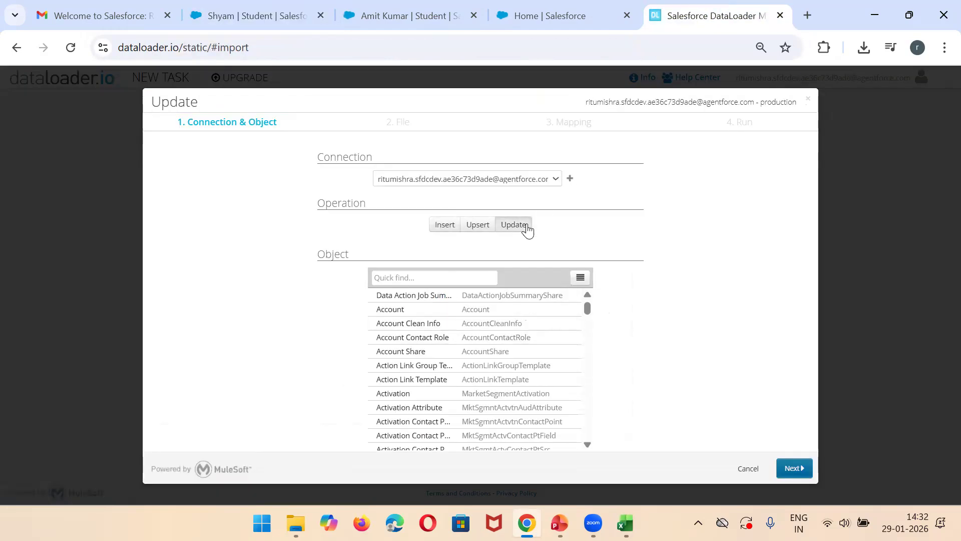
click(421, 276)
text(satu)
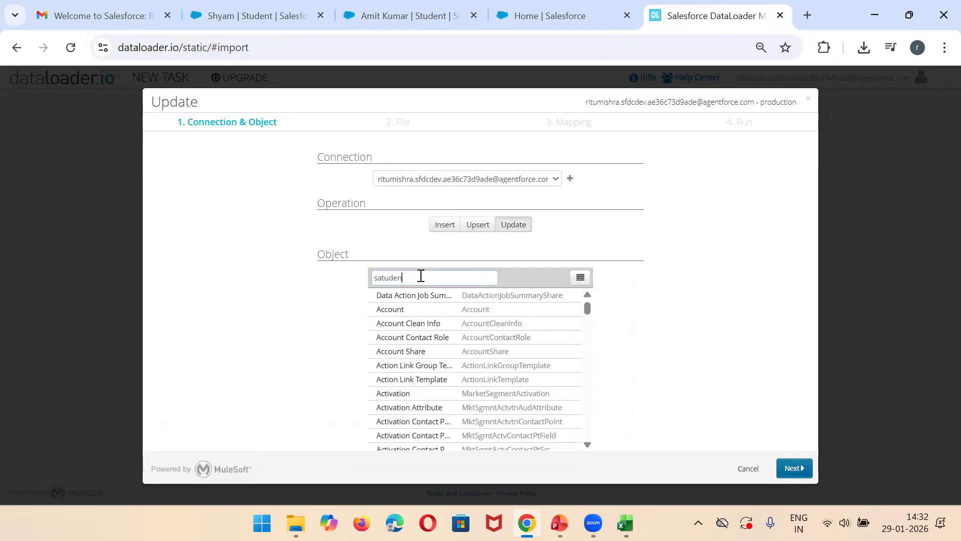
text(den)
key(BackSpace)
text(tudent)
double_click(433, 309)
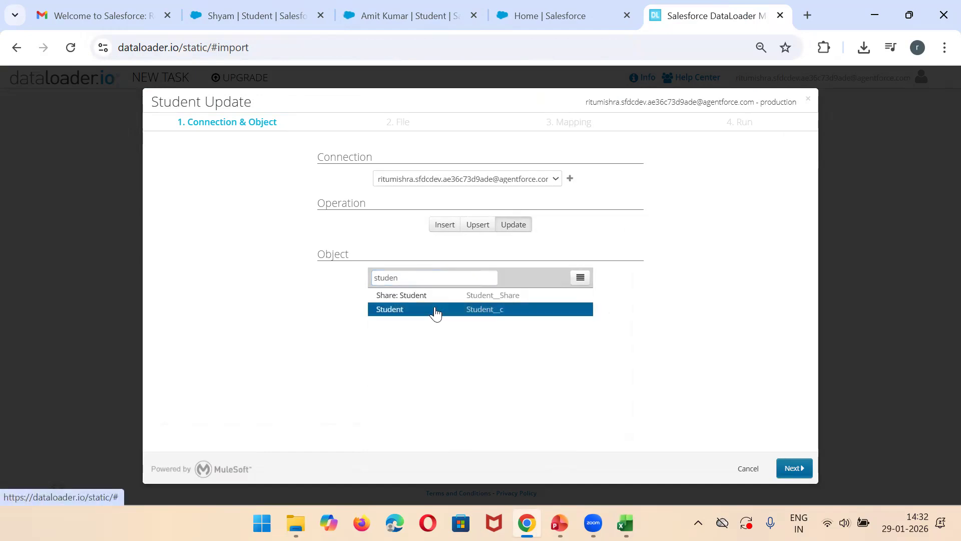
Step: Upload the UpdateSTudent CSV file from the Salesforce Youtube videos folder as the import source
click(557, 230)
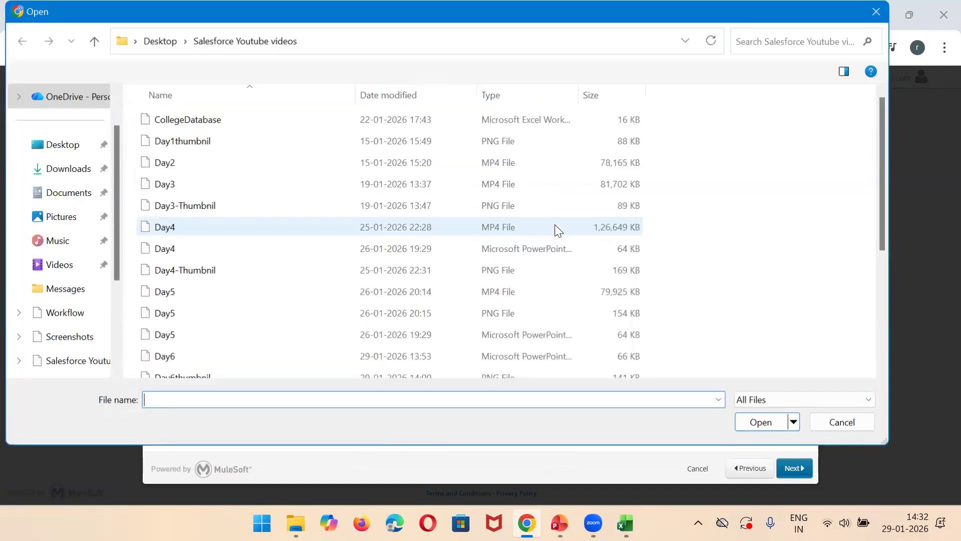
click(76, 363)
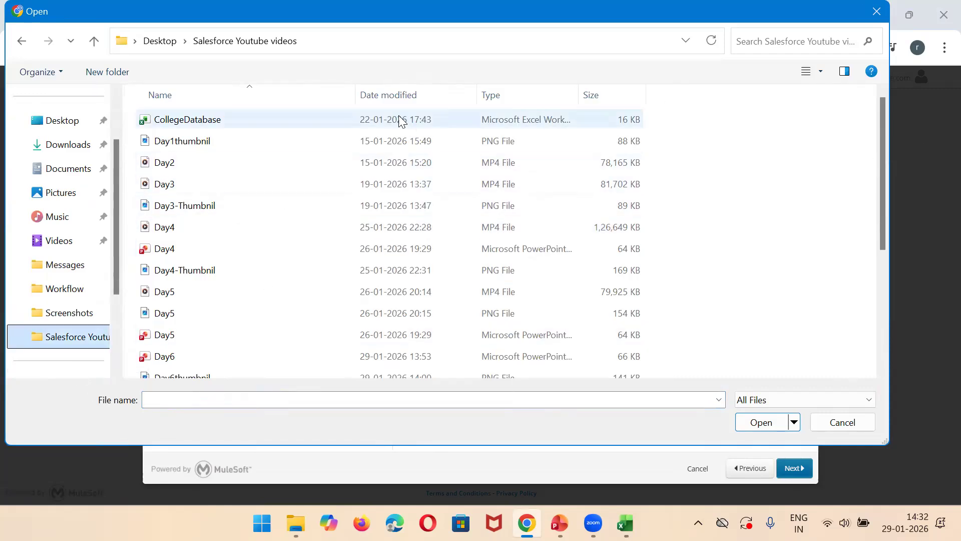
click(382, 100)
double_click(233, 119)
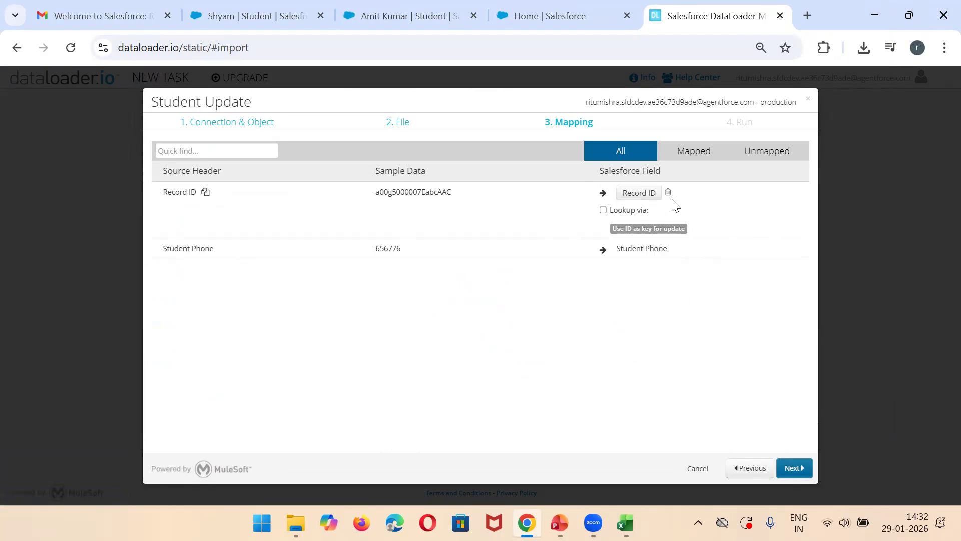
Step: Examine the Salesforce fields offered for the Record ID and Student Phone mappings, leaving both mappings as they are
click(641, 194)
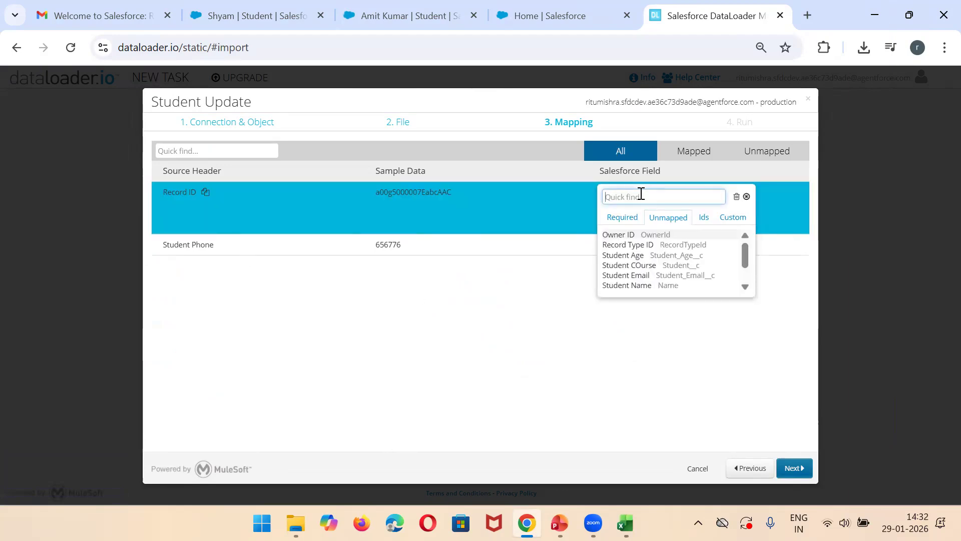
text(re co)
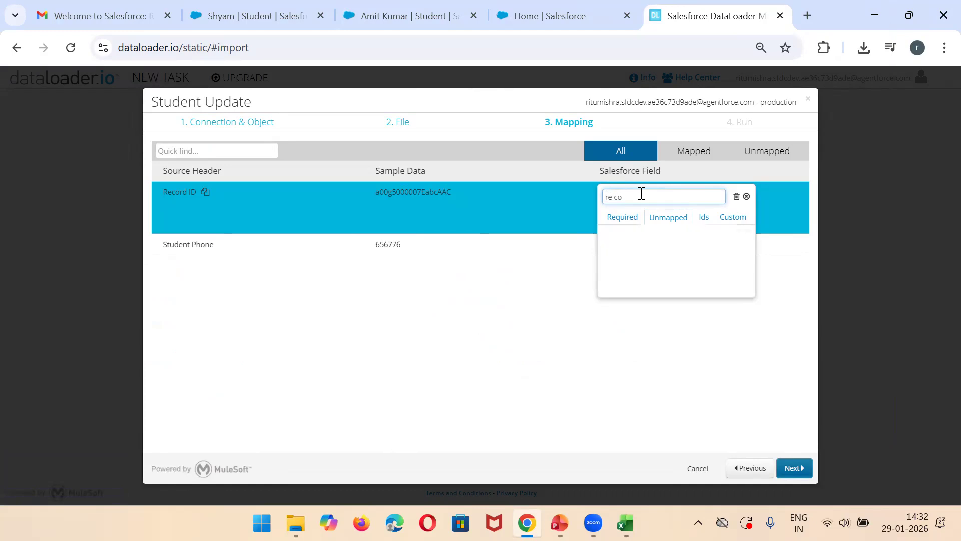
key(BackSpace)
key(BackSpace)
key(BackSpace)
text(id)
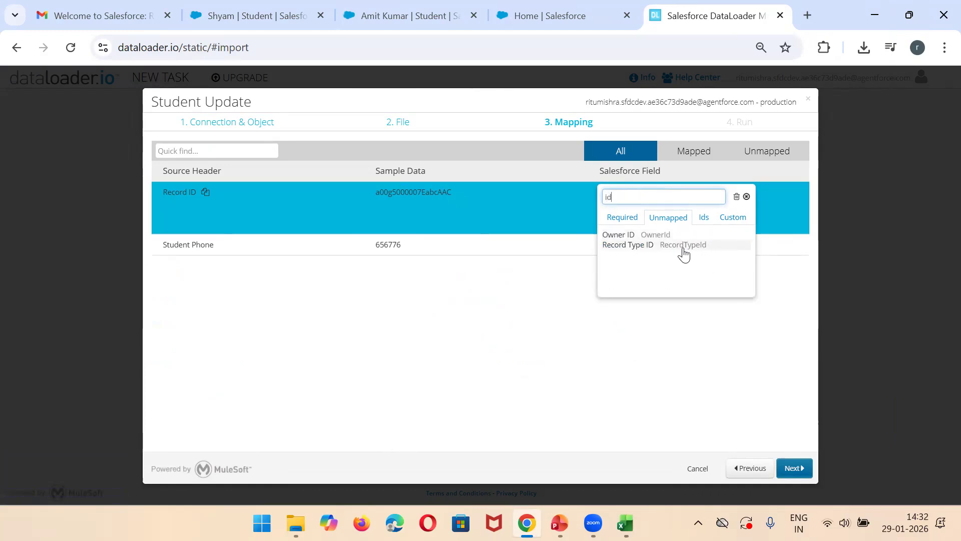
key(BackSpace)
key(BackSpace)
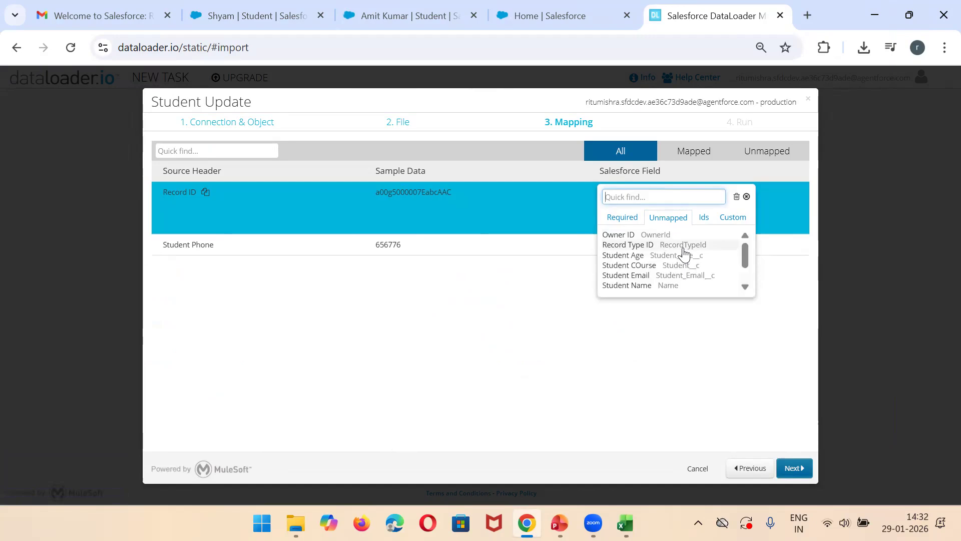
click(701, 217)
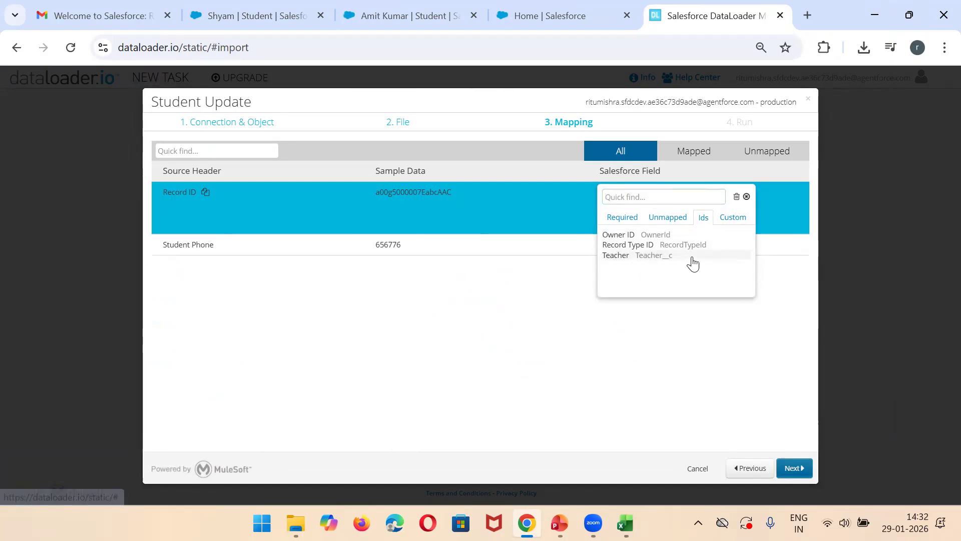
click(623, 219)
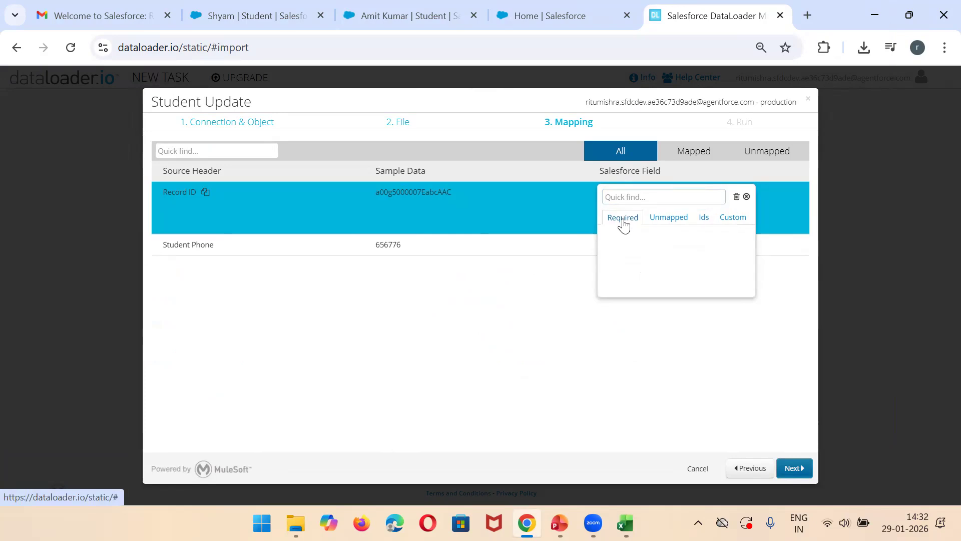
click(746, 197)
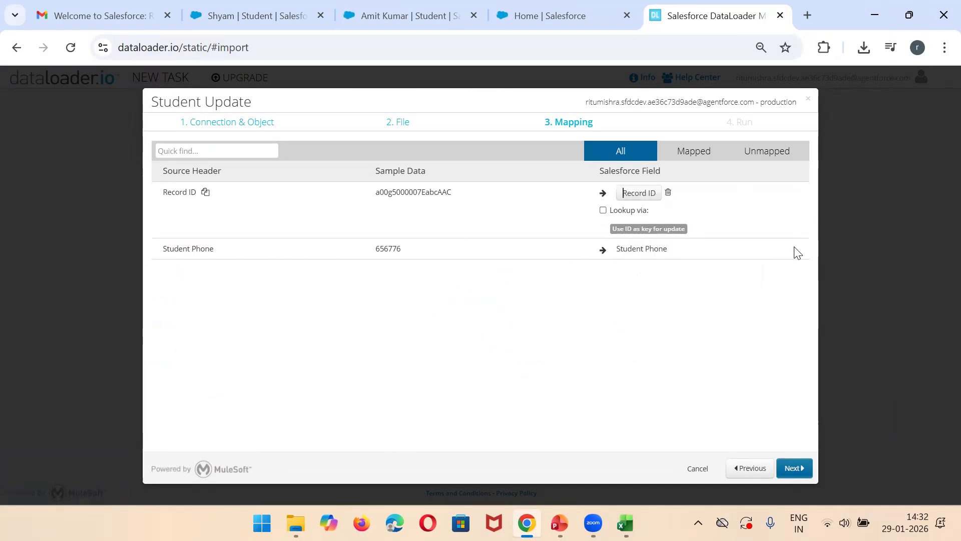
click(647, 251)
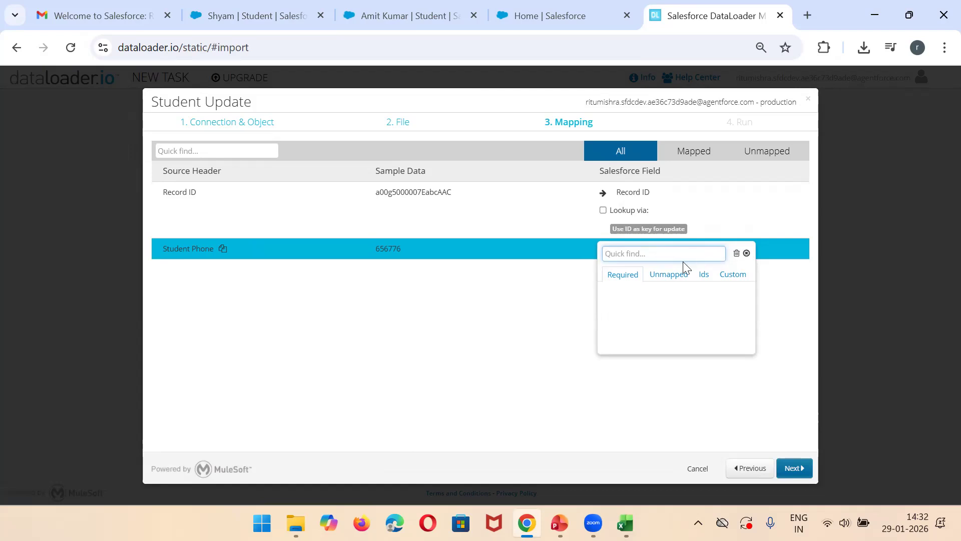
click(669, 273)
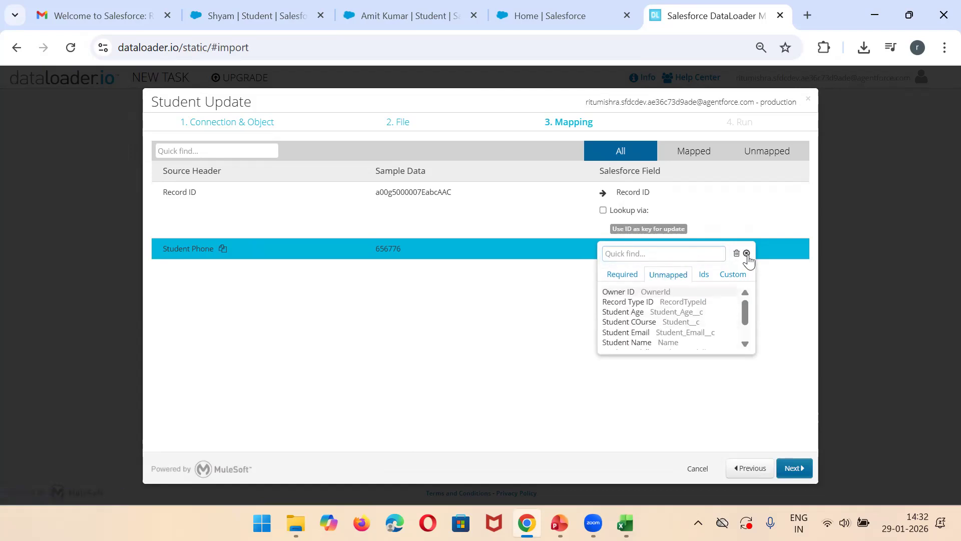
click(747, 253)
Step: Accept the field mapping, then save and run the Student Update task, approving the change to Salesforce data
click(792, 469)
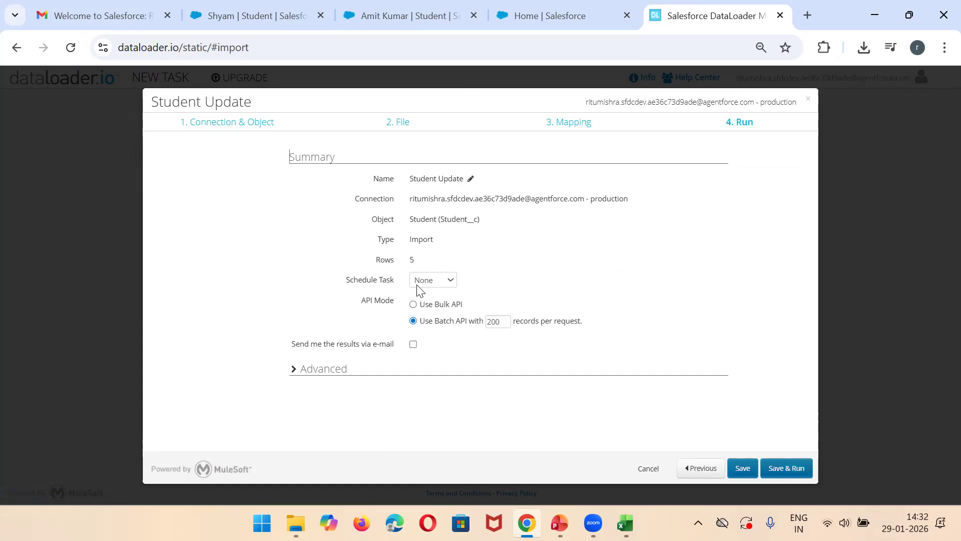
click(792, 470)
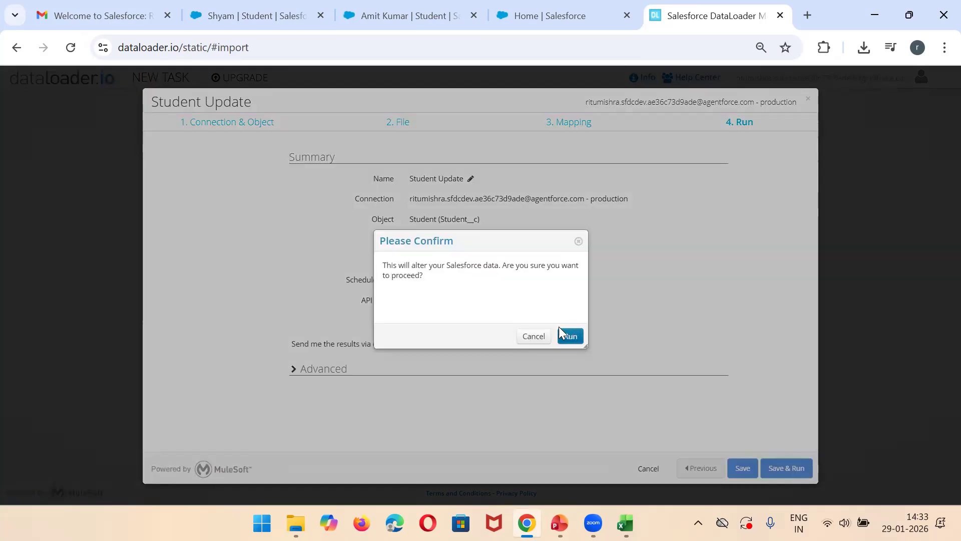
click(569, 337)
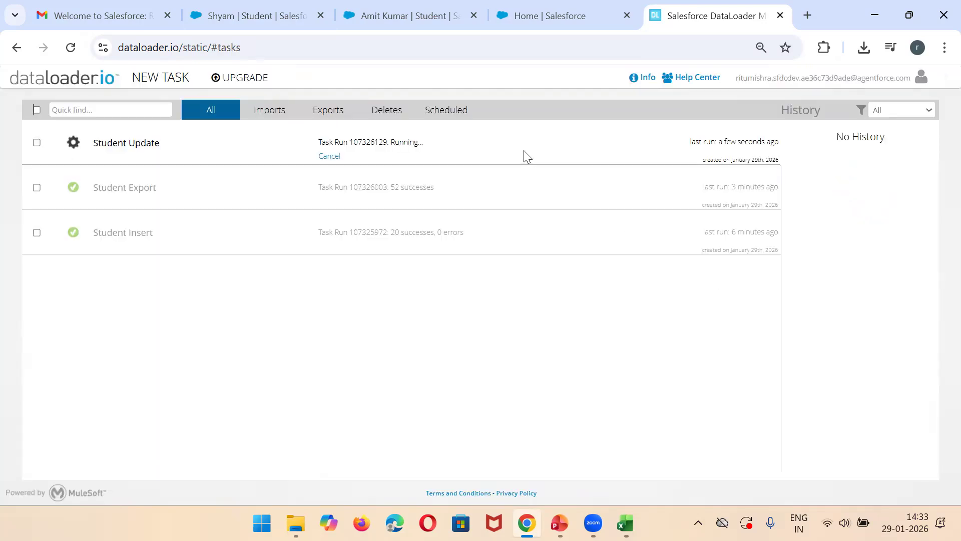
click(524, 150)
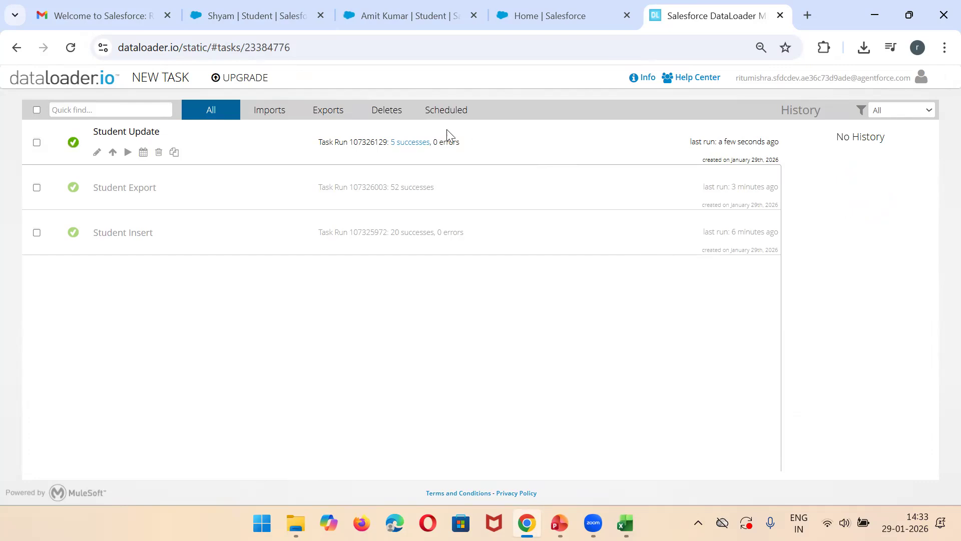
Step: Reload the student's Salesforce record and compare its Student Phone with cell B3 of the UpdateSTudent workbook
click(403, 7)
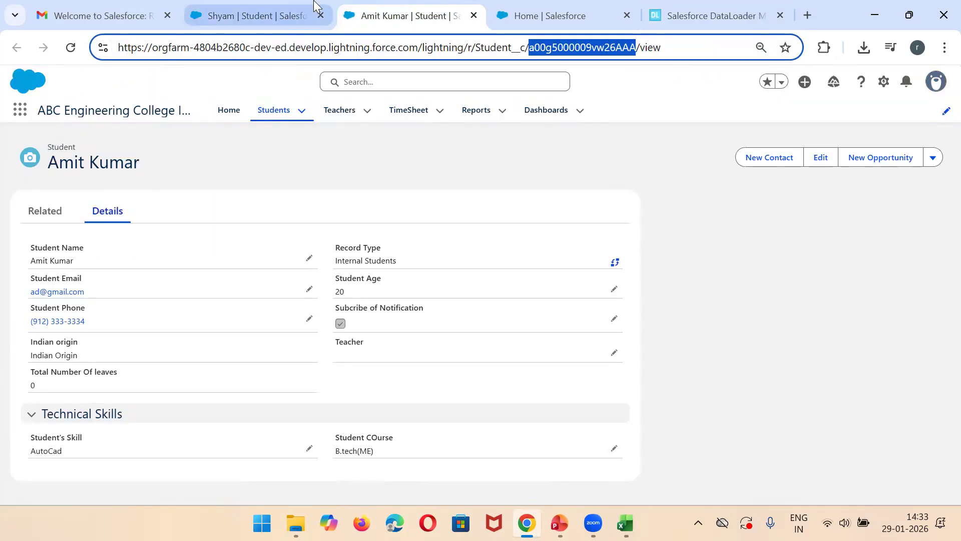
click(250, 8)
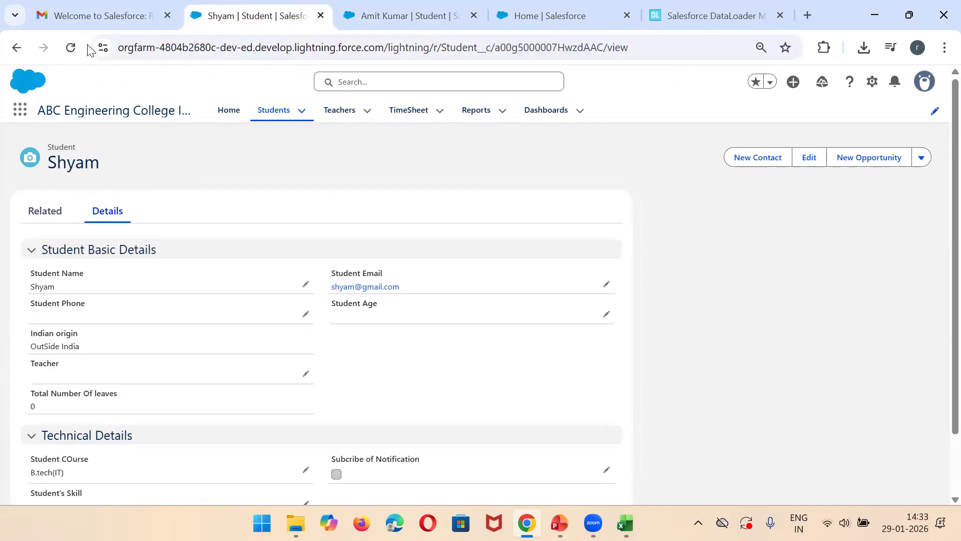
click(71, 47)
mouse_move(625, 523)
click(704, 429)
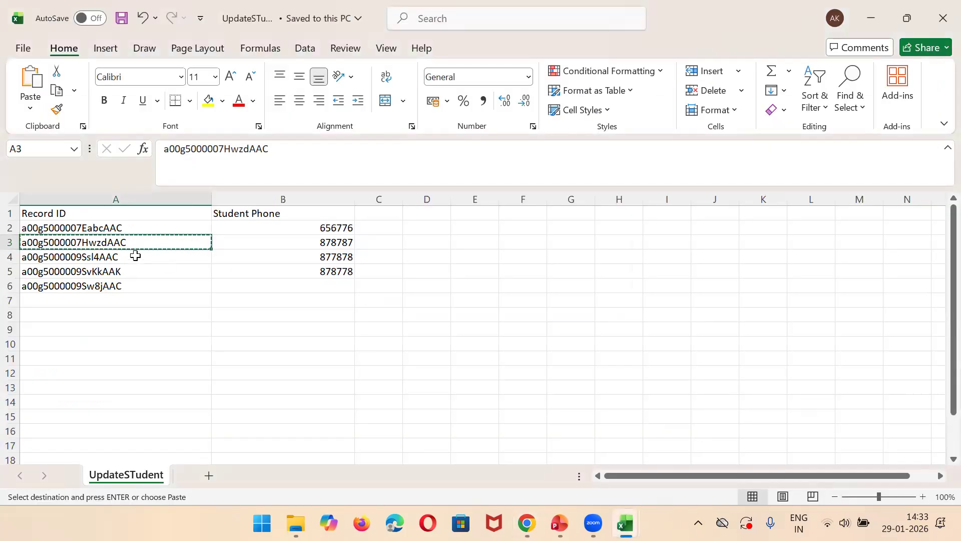
click(328, 243)
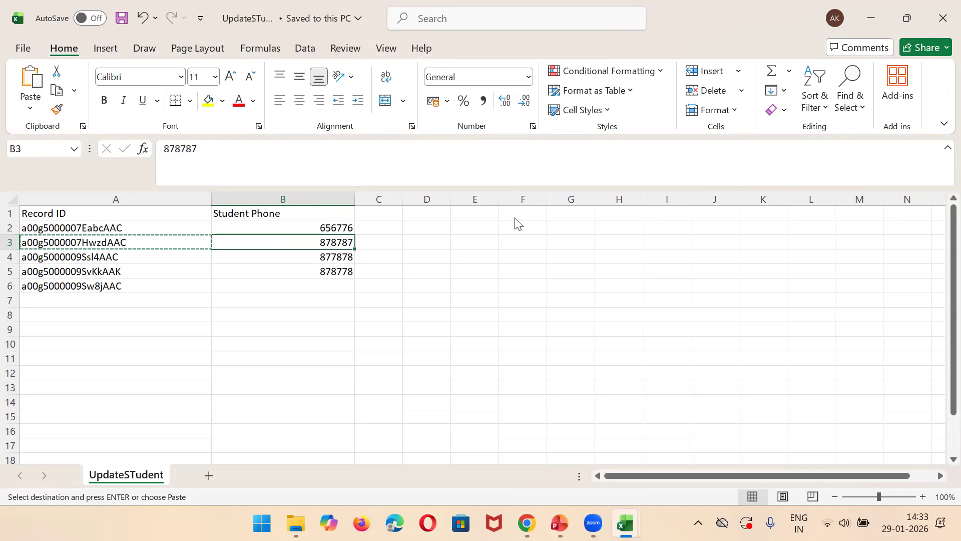
key(alt+Tab)
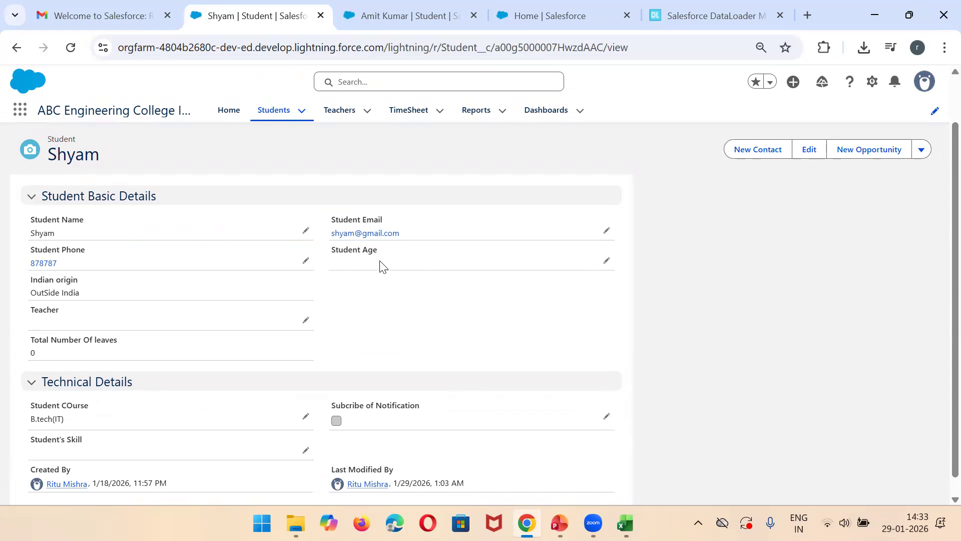
Step: Switch to the Student Export workbook in Excel with the filtered student rows
click(696, 463)
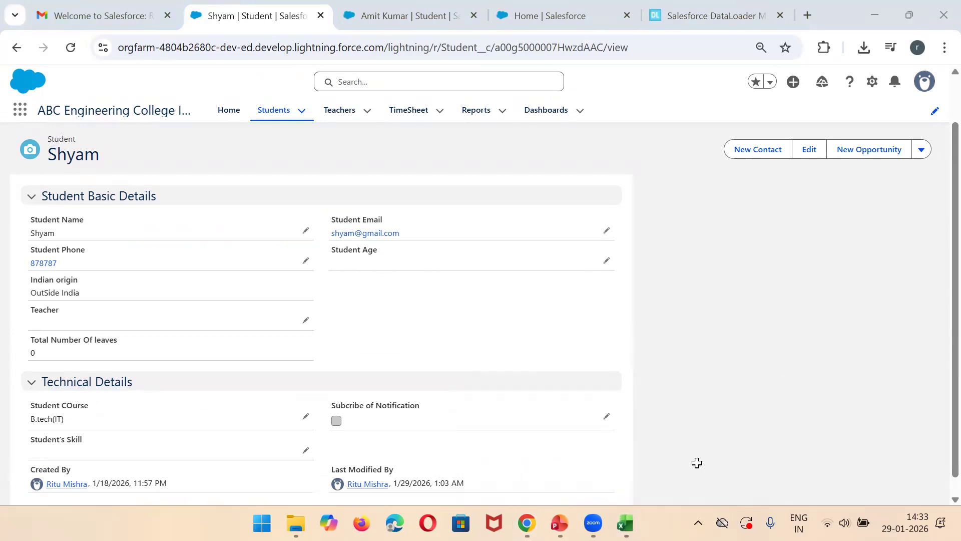
mouse_move(626, 523)
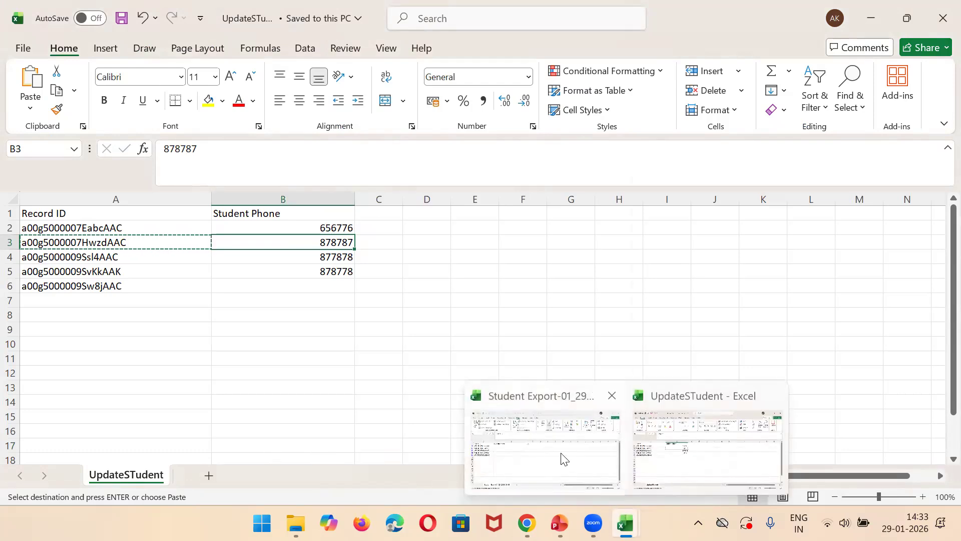
click(564, 459)
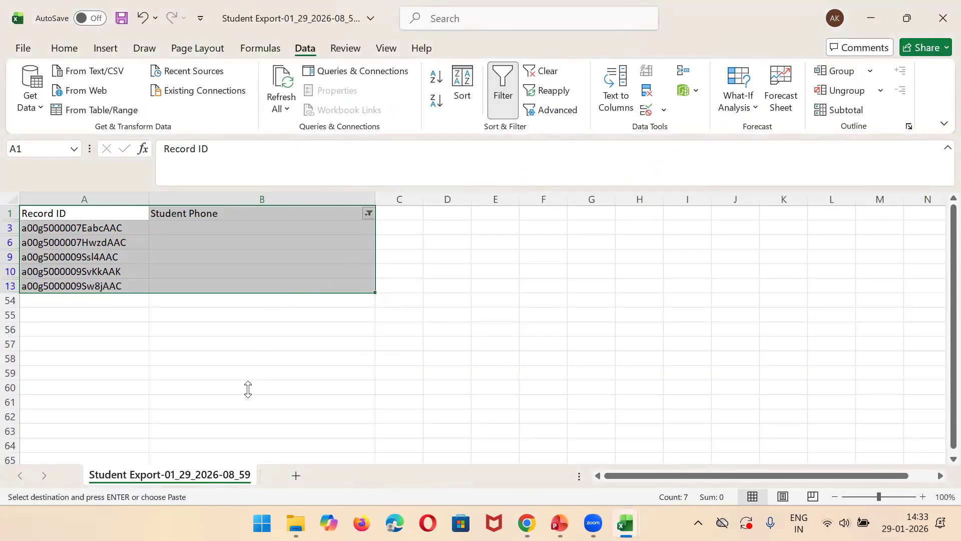
Step: Show all rows of the Student Phone column again and remove the filter from the exported student data
click(369, 214)
click(221, 342)
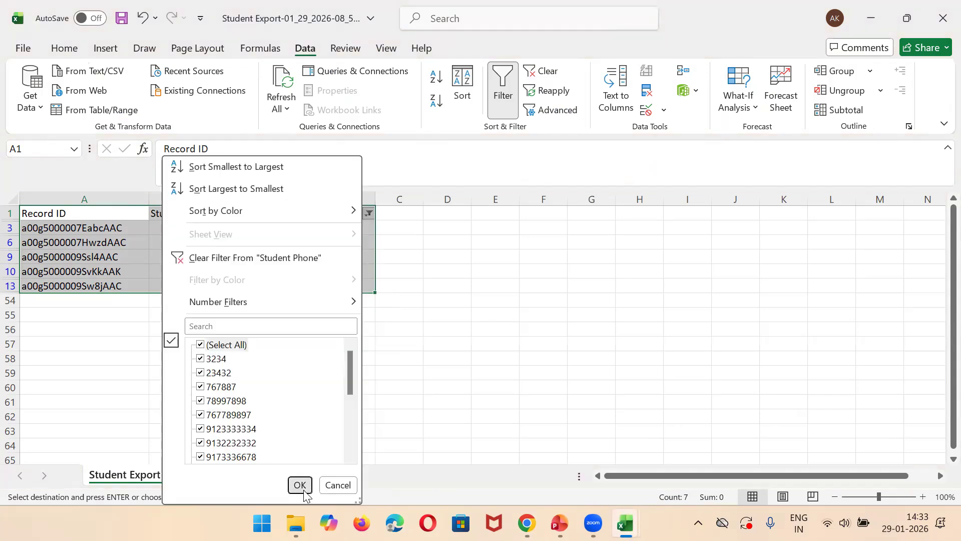
click(300, 483)
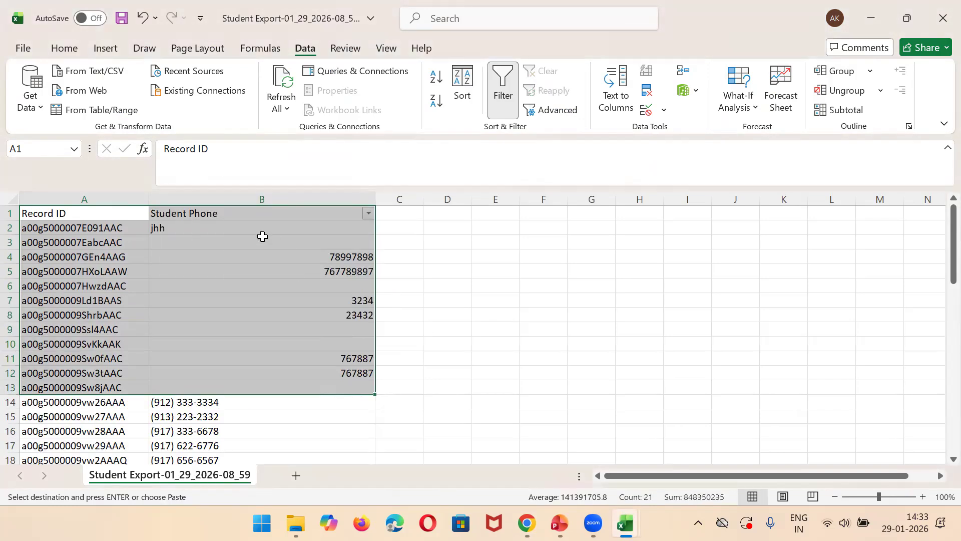
click(201, 195)
key(ctrl+shift+l)
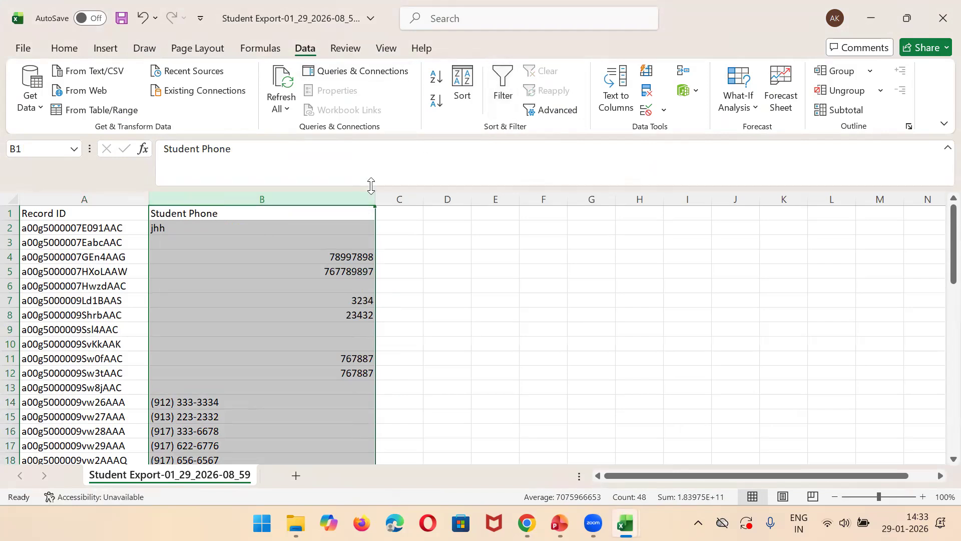
Step: Rename the column B header as Student Age and fill B2:B53 with the value 21
click(251, 213)
text(St)
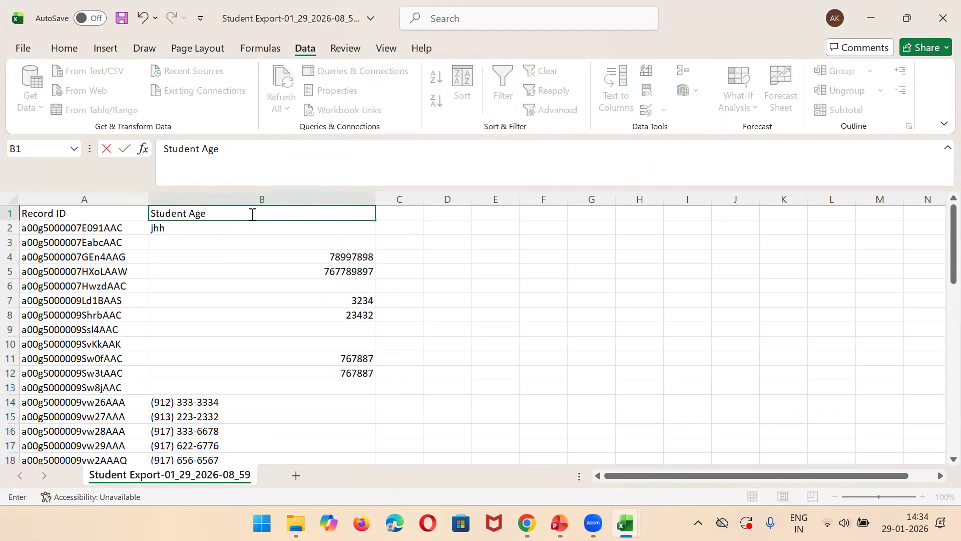
click(206, 227)
text(21)
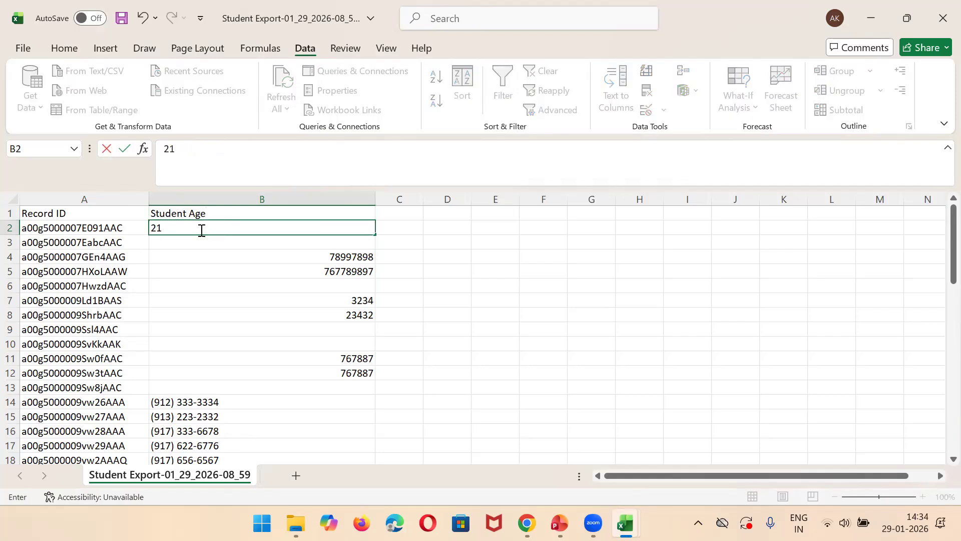
drag(377, 235, 367, 416)
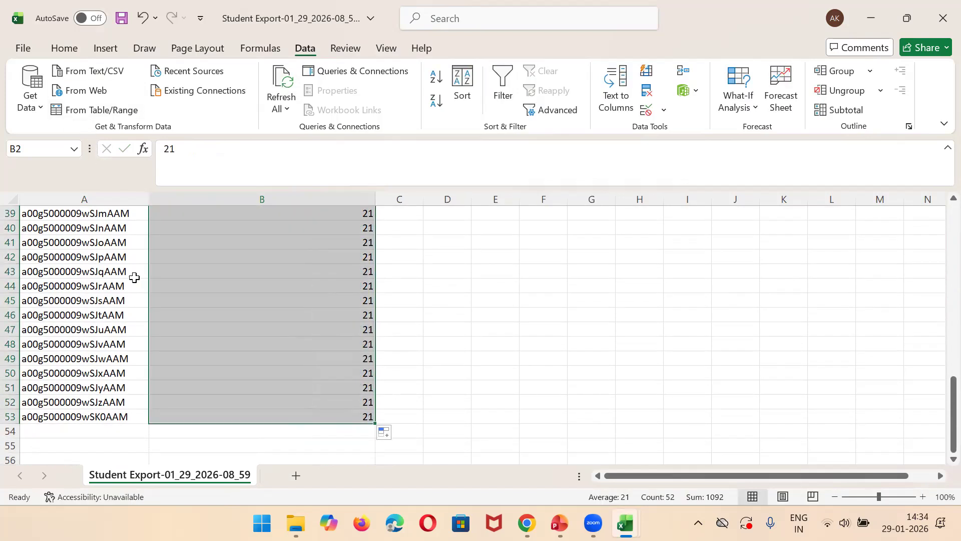
Step: Copy the Record ID and Student Age data in range A1:B53
drag(938, 411, 721, 227)
click(110, 212)
key(ctrl+shift+Right)
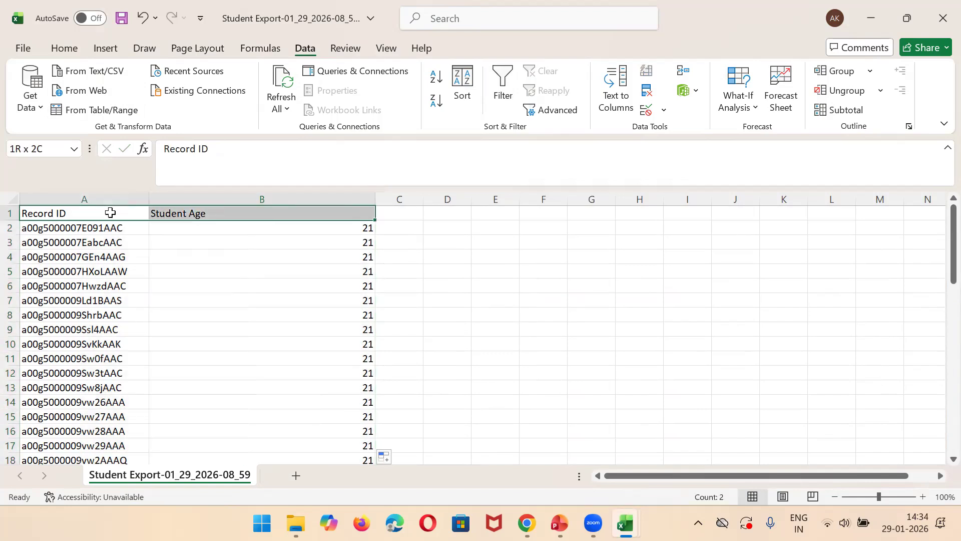
key(shift+Down)
key(shift+Down)
key(shift+Down)
key(shift+Down)
key(shift+Down)
key(shift+Down)
key(shift+Down)
key(shift+Down)
key(shift+Down)
key(shift+Down)
key(shift+Down)
key(shift+Down)
key(shift+Down)
key(shift+Down)
key(shift+Down)
key(shift+Down)
key(shift+Down)
key(shift+Down)
key(shift+Down)
key(shift+Down)
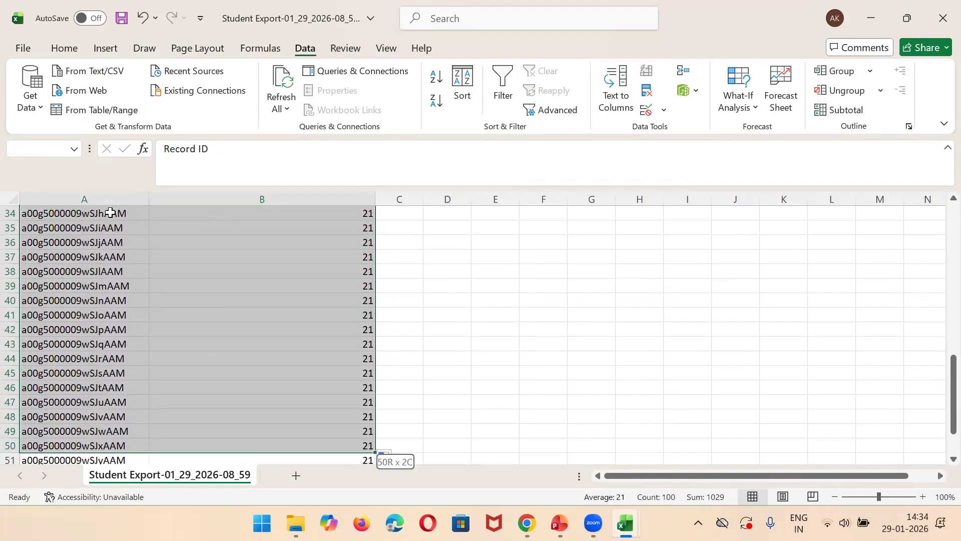
key(shift+Down)
key(shift+Down)
key(shift+Down)
key(shift+Down)
key(shift+Down)
key(shift+Down)
key(shift+Down)
key(shift+Down)
key(shift+Down)
key(shift+Down)
key(shift+Down)
key(shift+Up)
key(shift+Up)
key(shift+Up)
key(shift+Up)
key(shift+Up)
key(shift+Up)
key(shift+Up)
key(shift+Up)
key(ctrl+c)
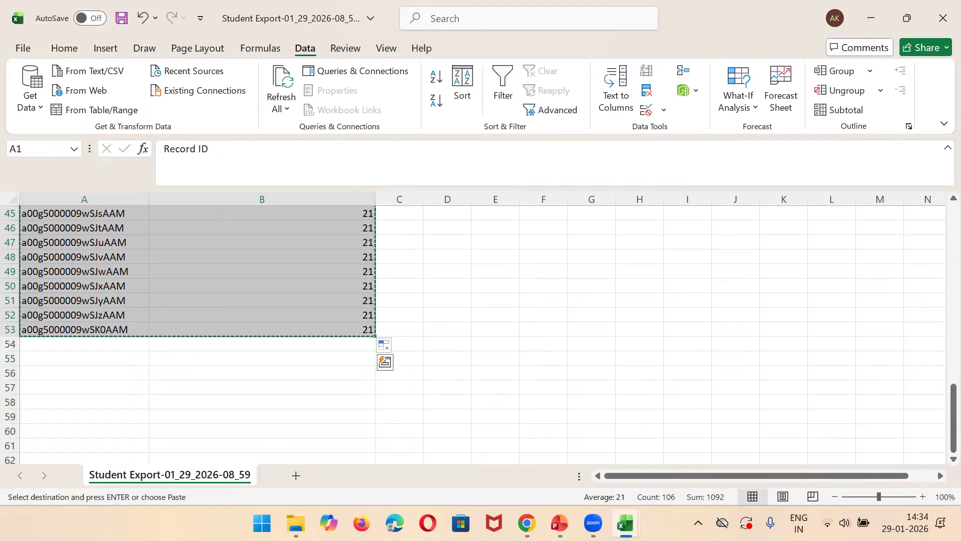
Step: Switch to the UpdateSTudent workbook, replace its contents from A1 with the copied Record ID and Student Age data, and save it
key(alt+Tab)
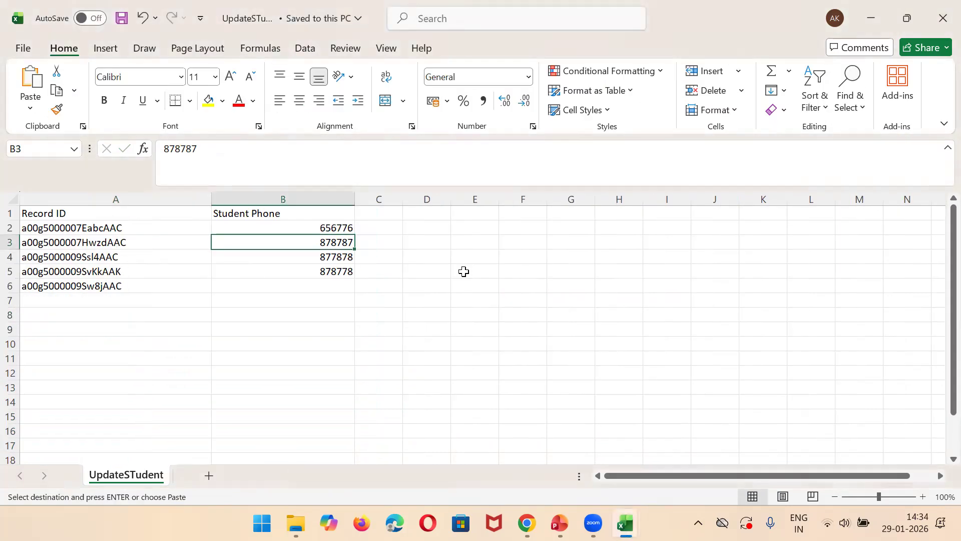
click(164, 215)
key(shift+Right)
key(shift+Down)
key(shift+Down)
key(shift+Down)
key(shift+Down)
key(shift+Down)
key(ctrl+v)
key(ctrl+s)
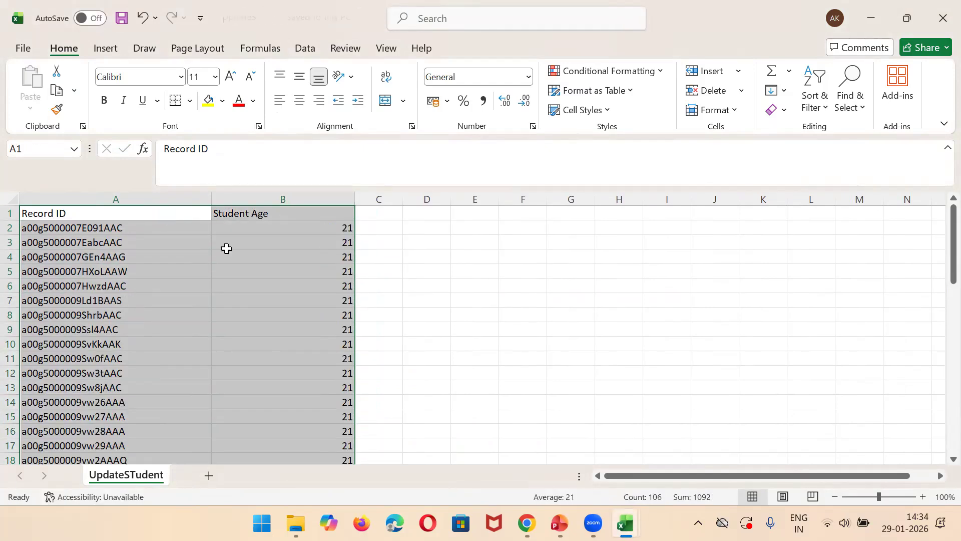
Step: Switch to dataloader.io in Chrome and start a new import task with the Update operation on the Student (Student__c) object
key(alt+Tab)
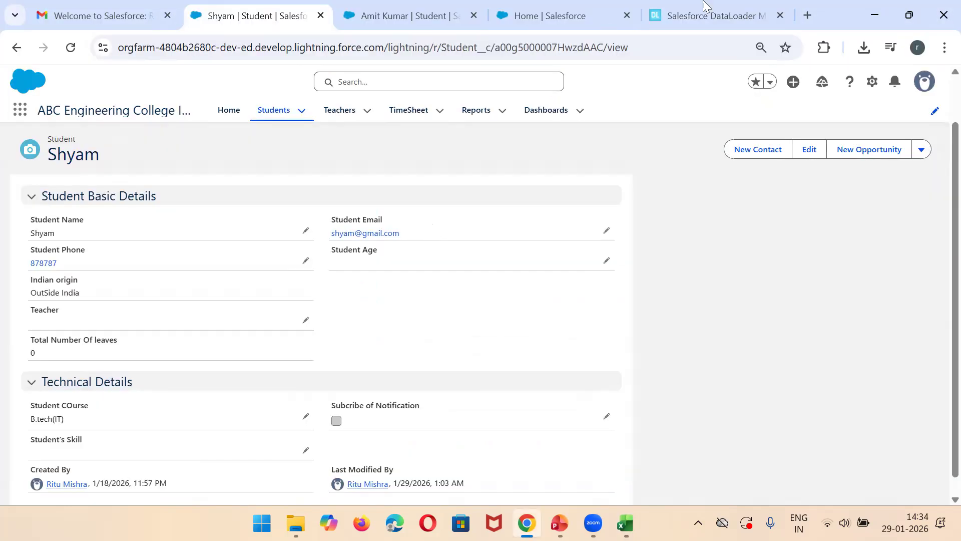
click(720, 16)
click(170, 90)
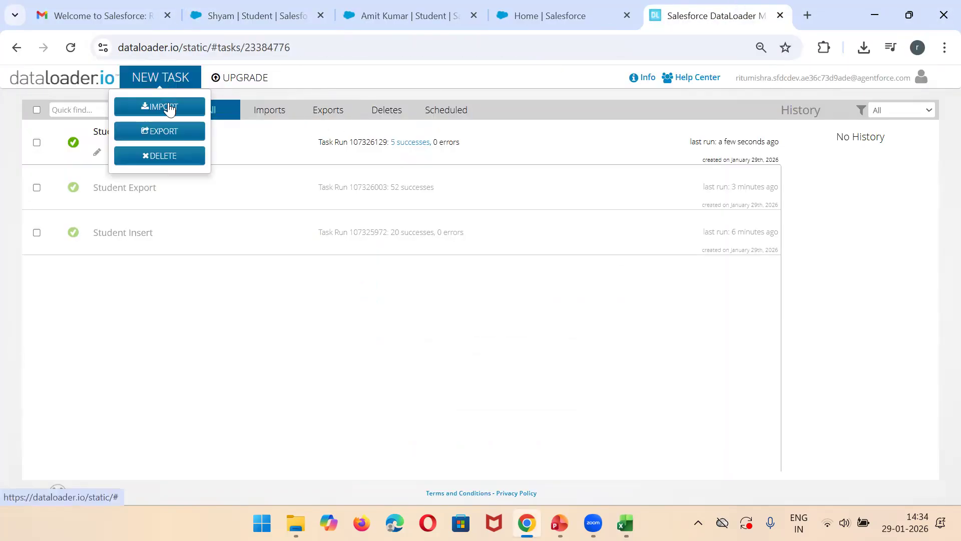
click(168, 106)
click(523, 226)
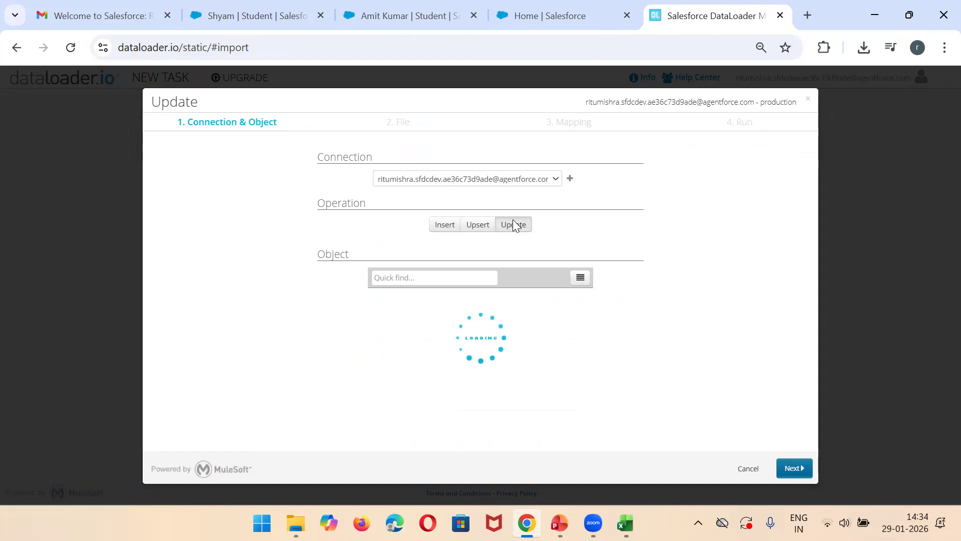
click(426, 281)
text(studwen)
key(BackSpace)
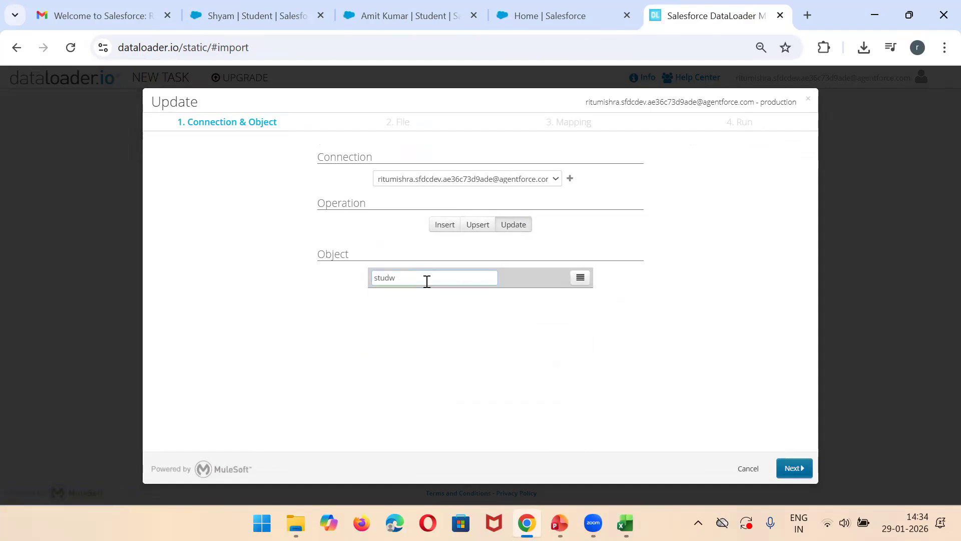
text(n)
click(398, 311)
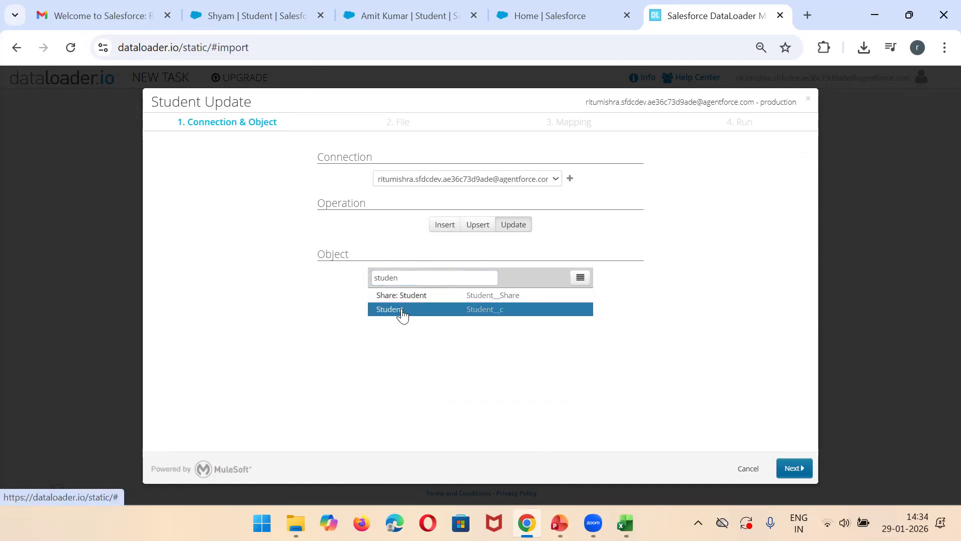
Step: Upload the UpdateSTudent file from the Salesforce Youtube videos folder as the task's source and continue to the field mapping
click(540, 215)
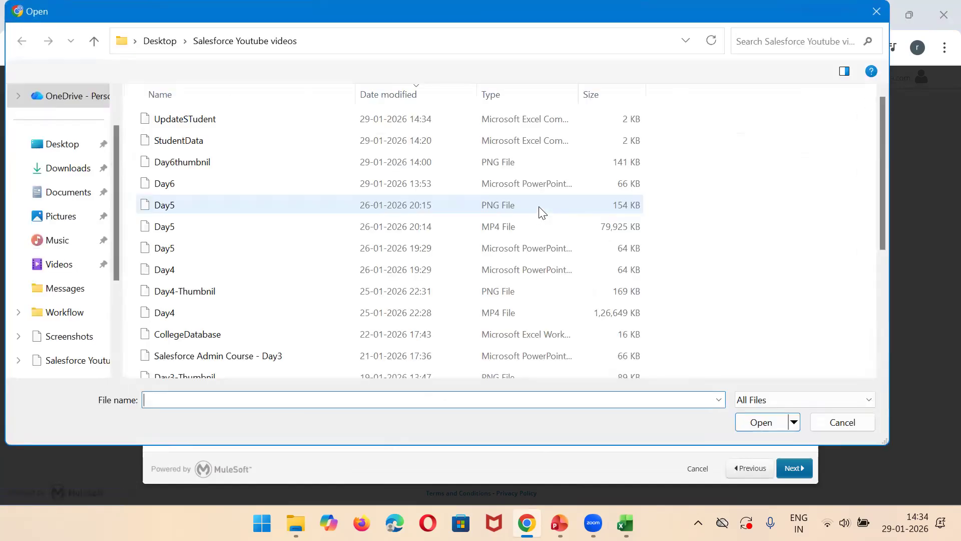
double_click(216, 120)
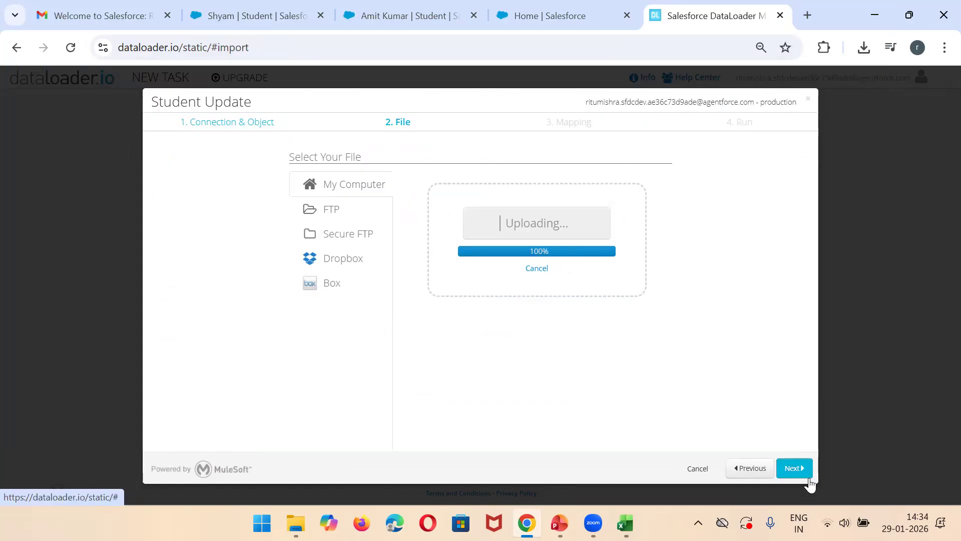
click(794, 468)
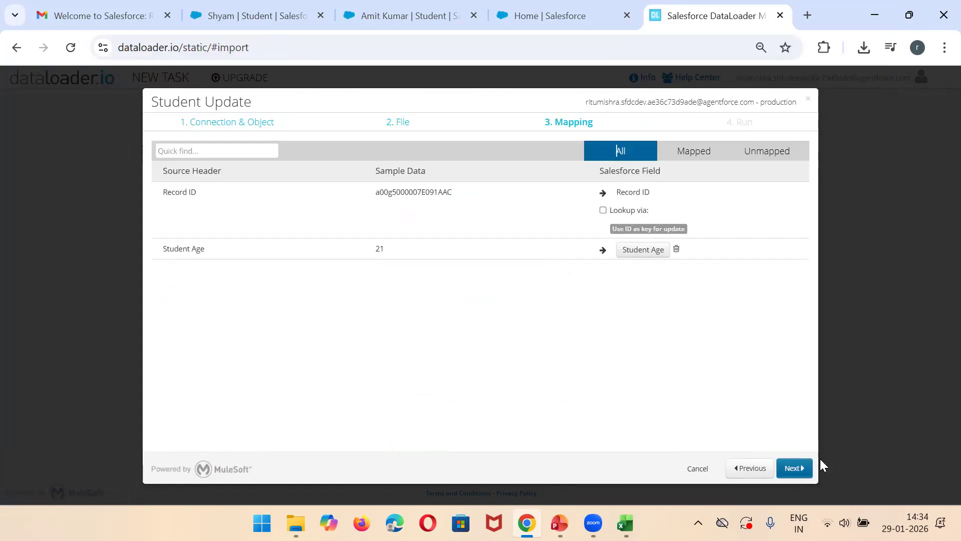
Step: Accept the Record ID and Student Age mapping, then save and run the update task, approving the change to Salesforce data
click(800, 464)
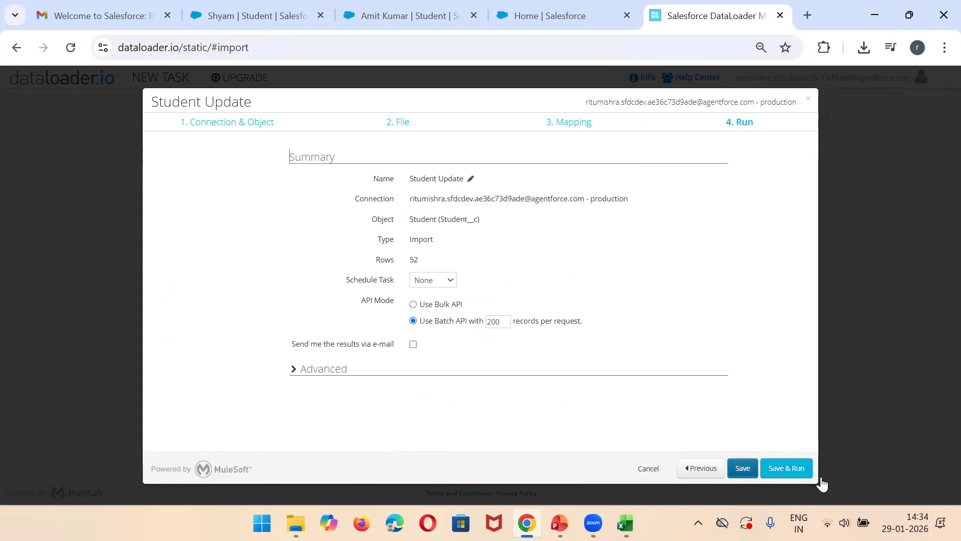
click(787, 468)
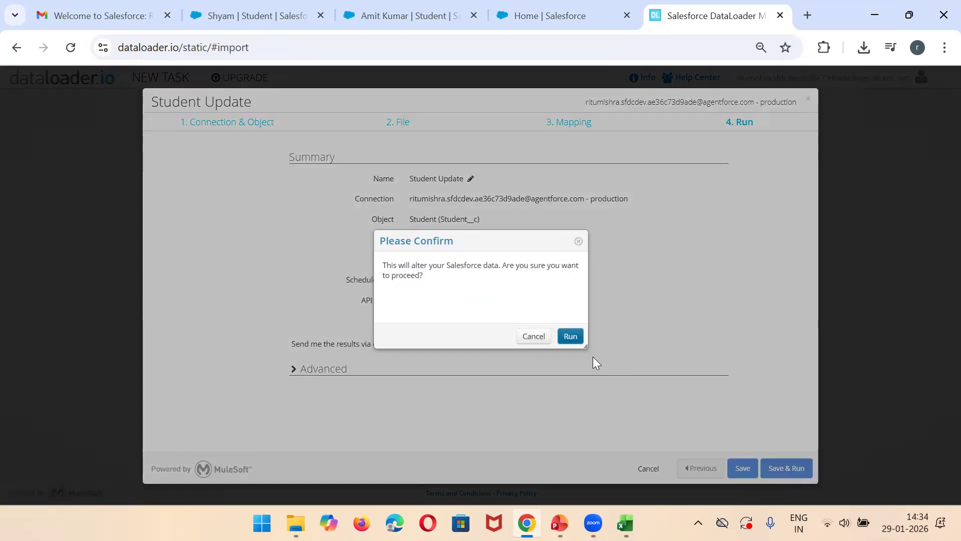
click(571, 338)
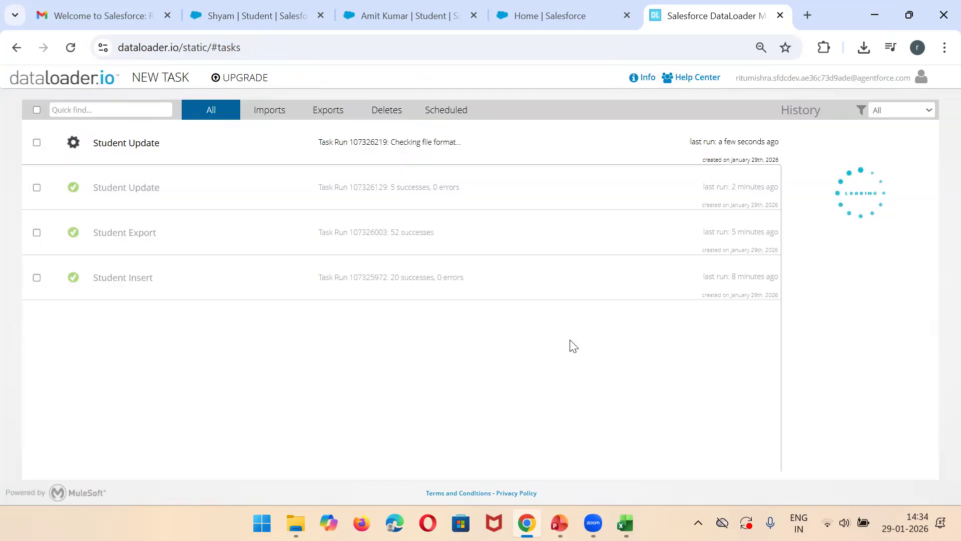
double_click(396, 148)
Step: Return to the Salesforce student record and open the All list view of Students
click(221, 7)
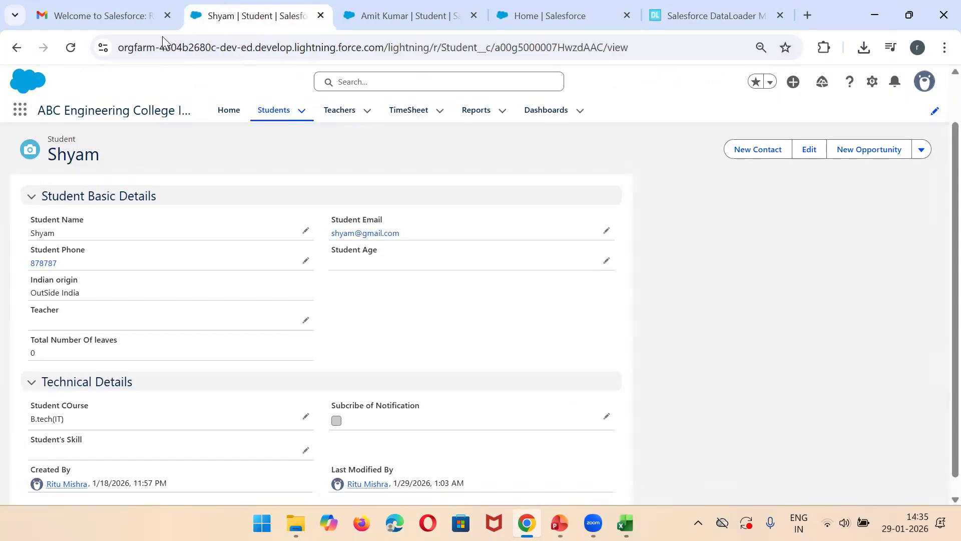
click(264, 120)
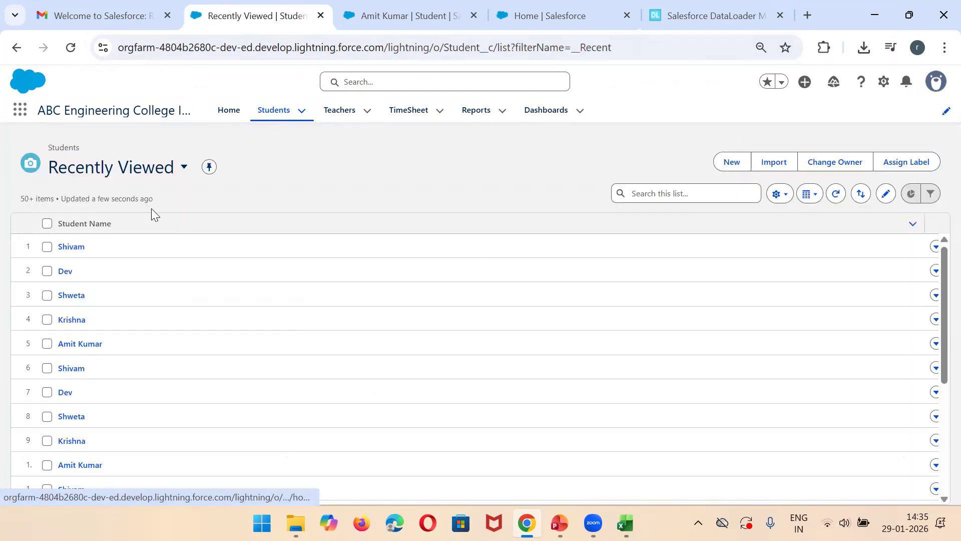
click(182, 167)
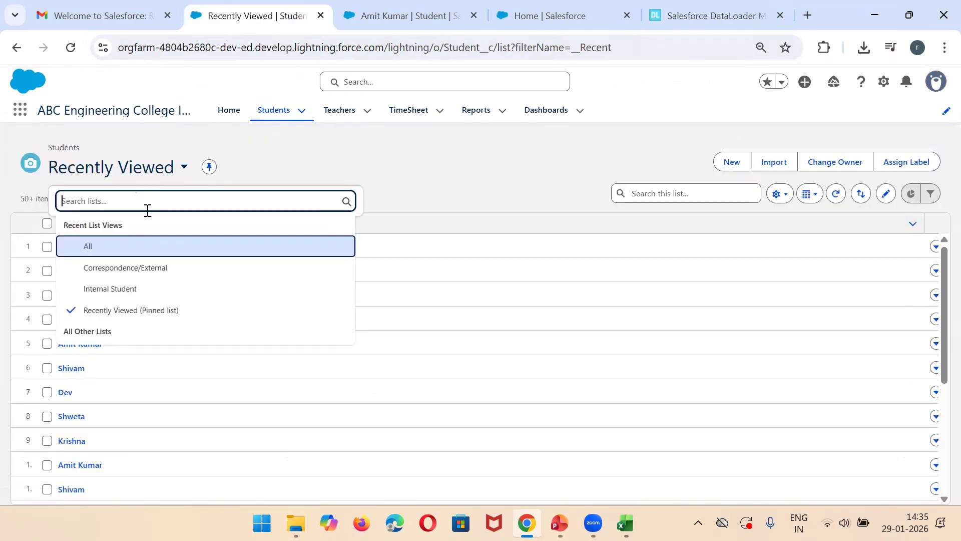
click(88, 246)
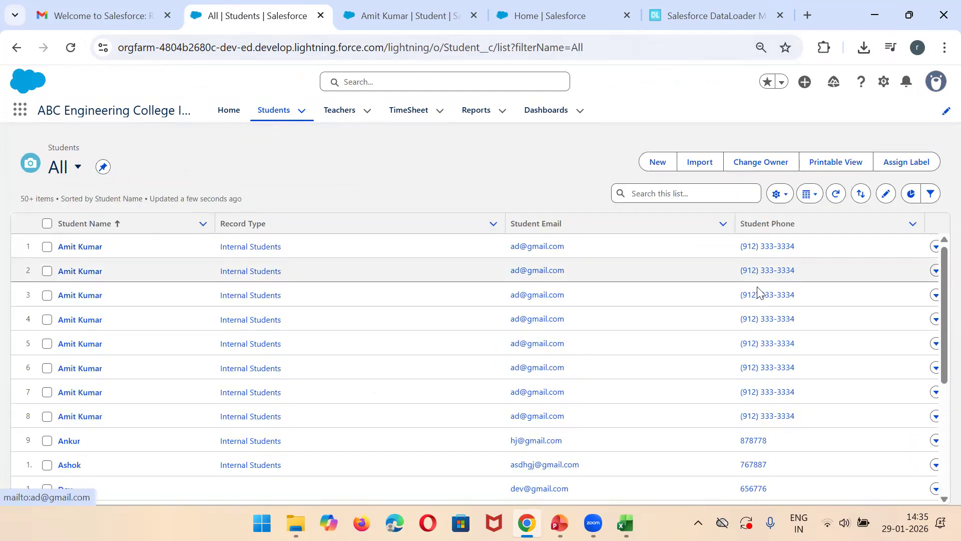
Step: Add Student Age to the All list view's visible fields, place it directly after Student Name, and save the selection
click(775, 196)
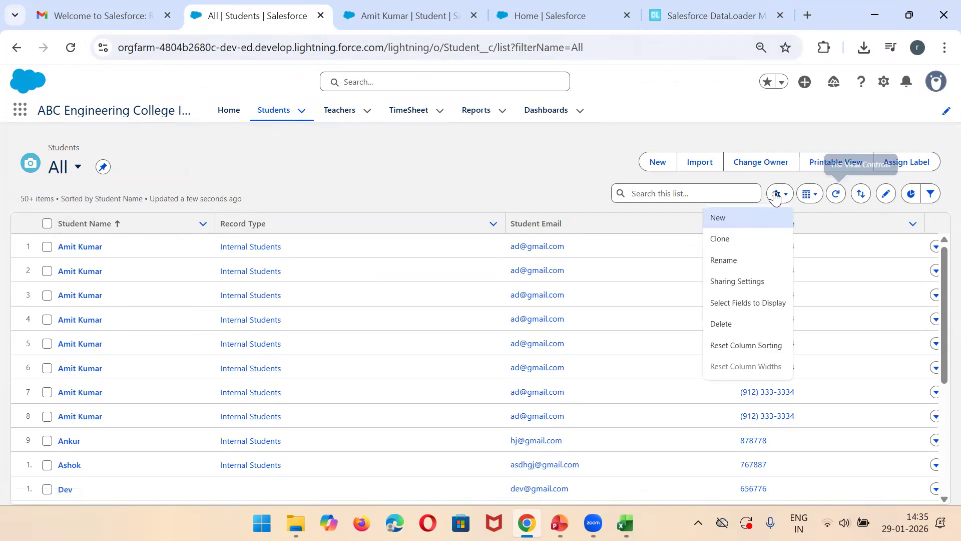
click(755, 306)
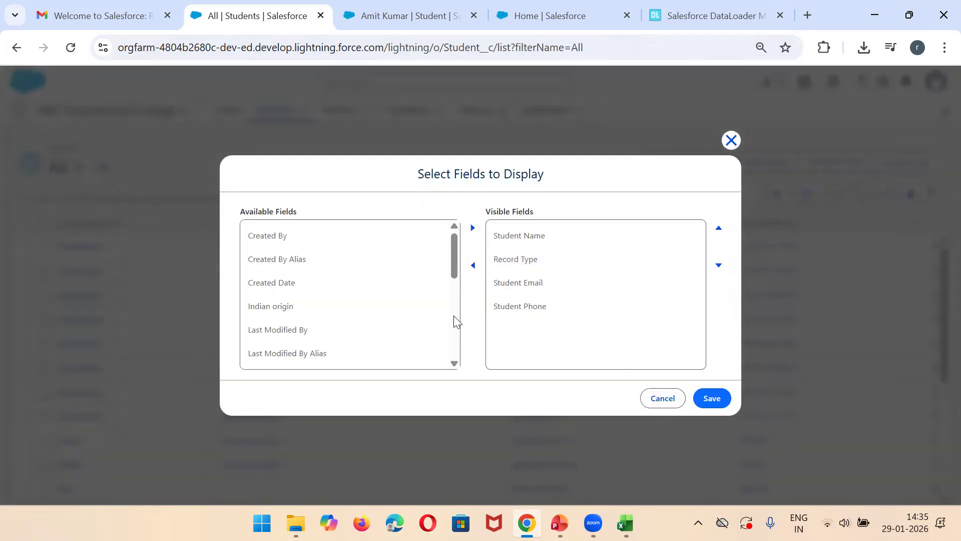
drag(453, 269, 455, 337)
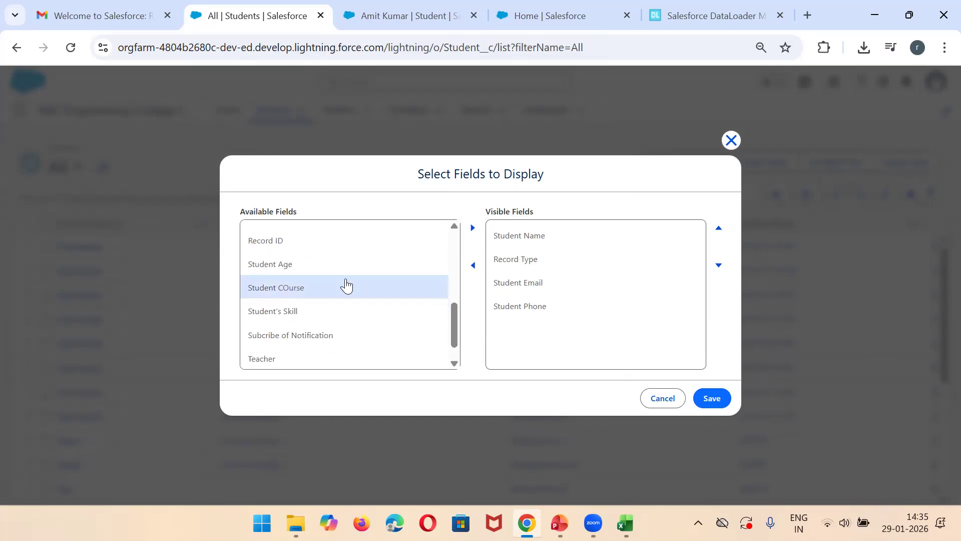
click(316, 269)
click(472, 228)
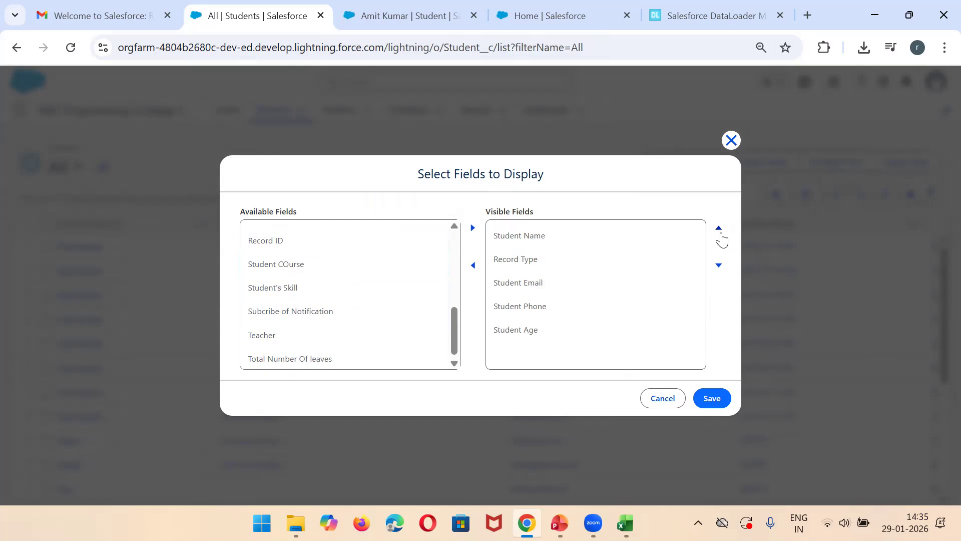
click(568, 333)
click(719, 228)
click(719, 229)
click(719, 228)
click(719, 229)
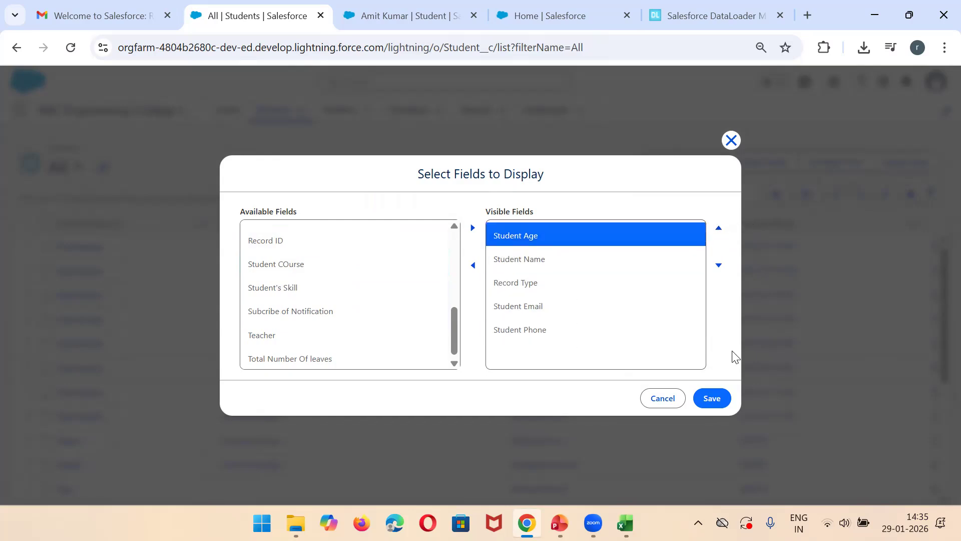
click(718, 265)
click(713, 395)
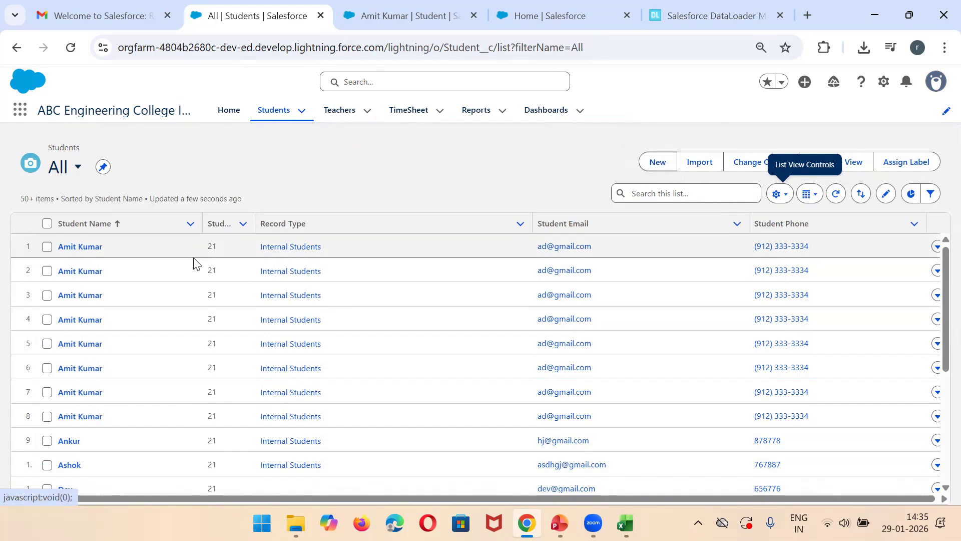
Step: Open the first student in the All list and edit the record, setting Student Age to 25 and saving it
click(80, 247)
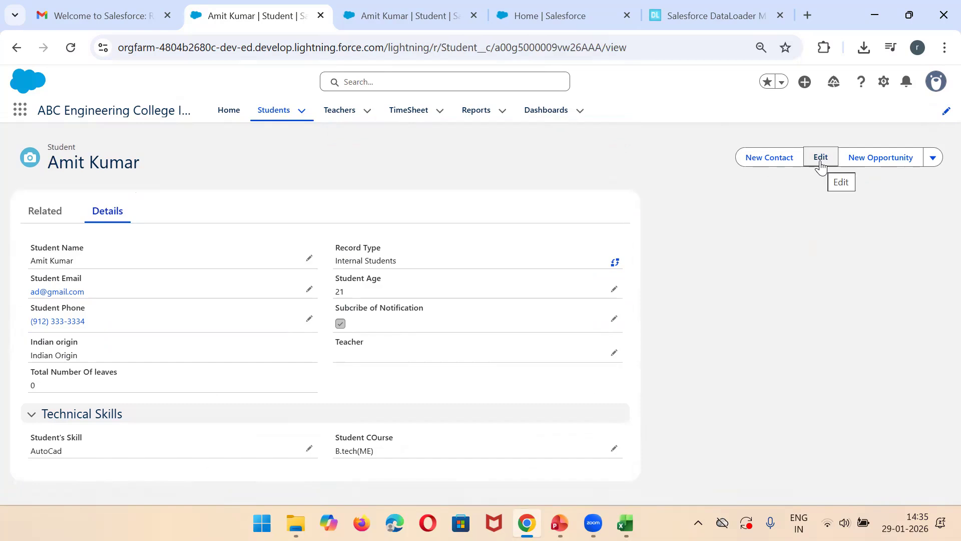
click(821, 158)
click(545, 234)
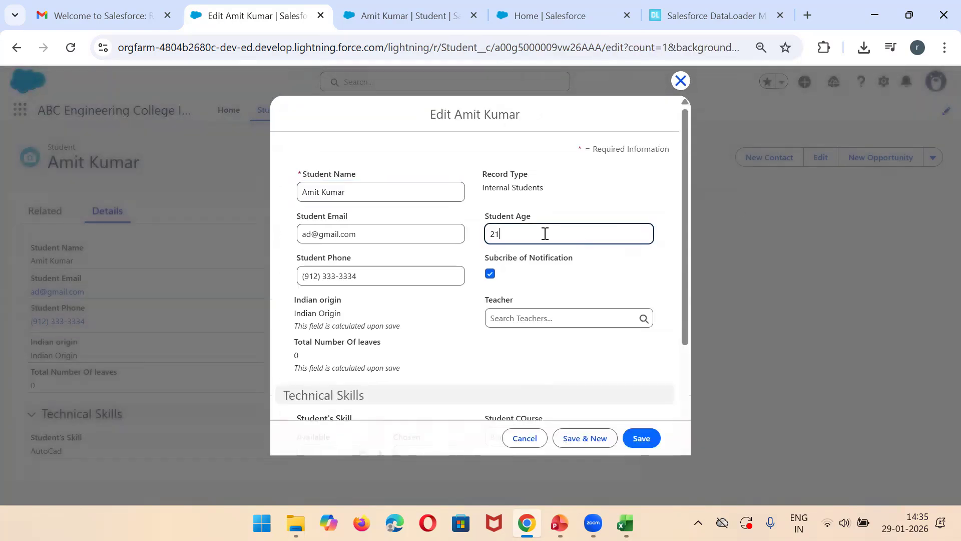
text(25)
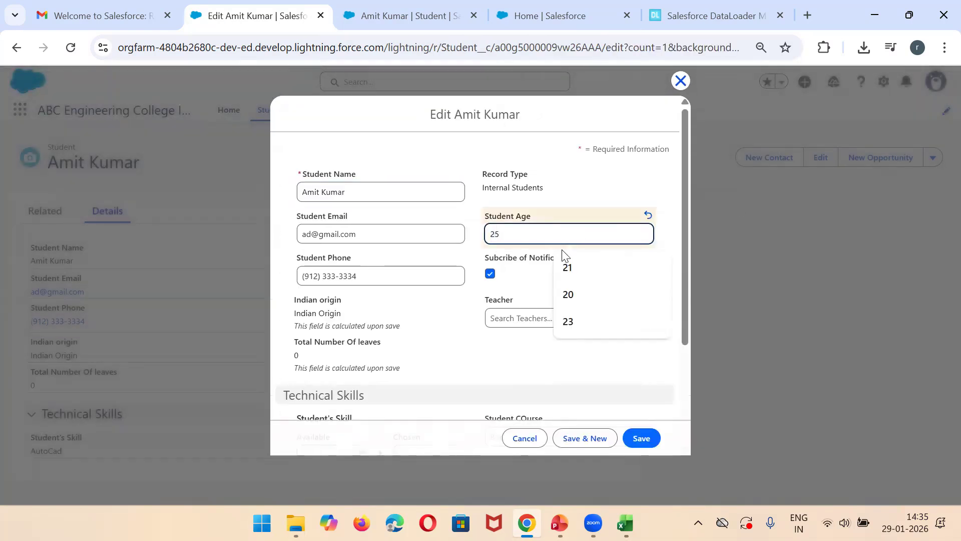
click(640, 438)
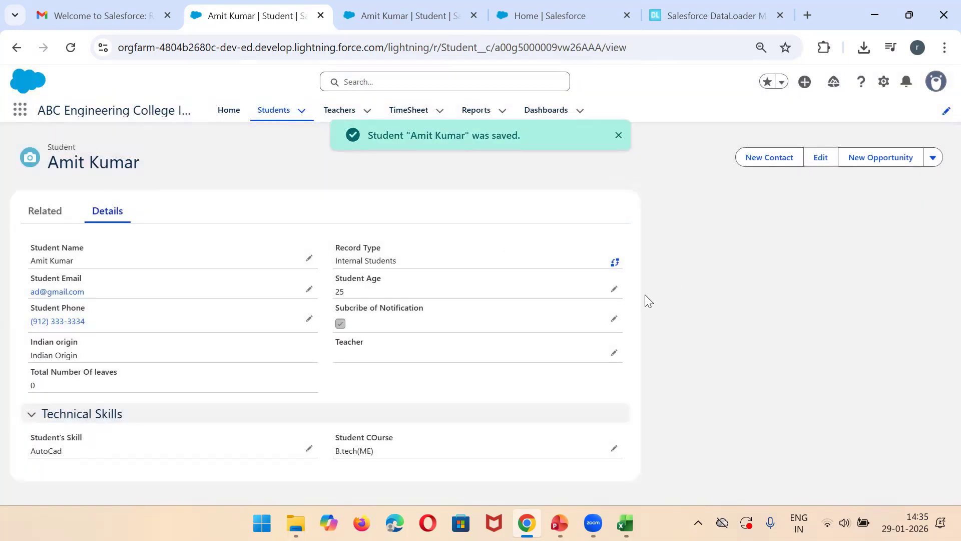
Step: Edit the age inline on the same student's details, setting Student Age to 29, and save the record
click(614, 290)
double_click(454, 339)
text(29)
click(352, 478)
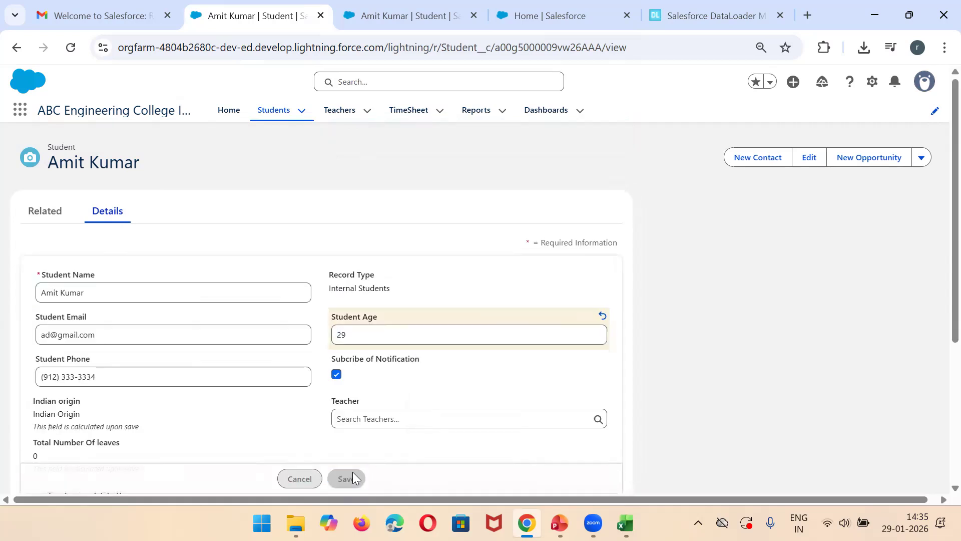
Step: Switch to dataloader.io and start a new import task
click(691, 5)
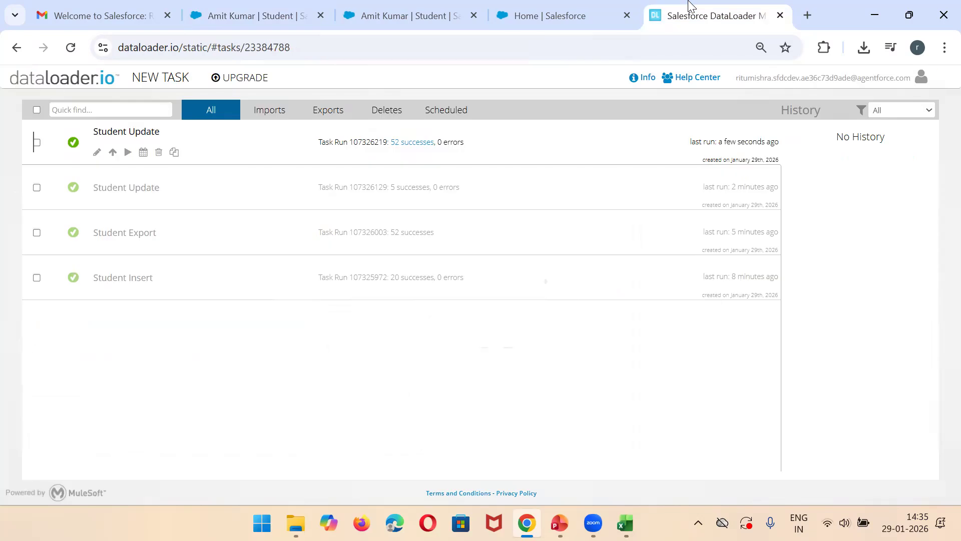
click(162, 81)
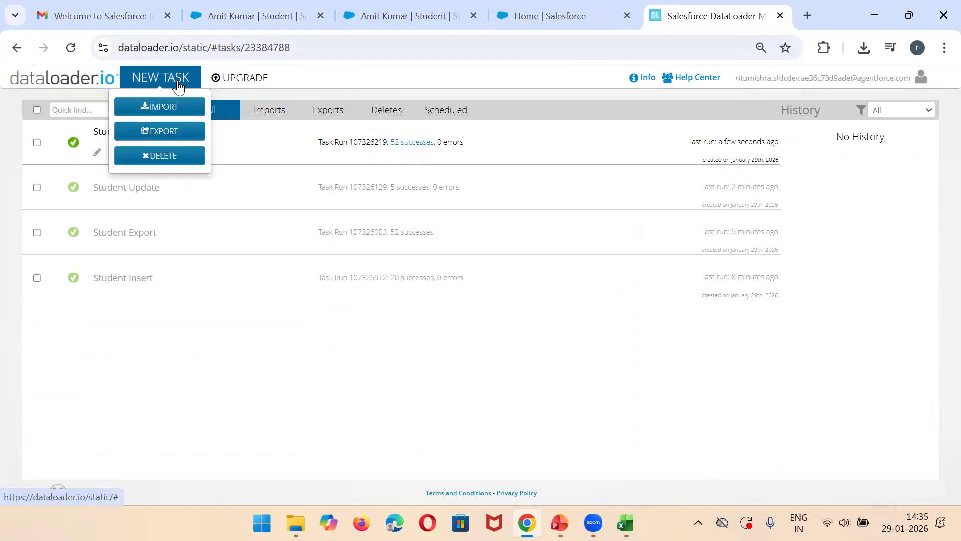
click(167, 105)
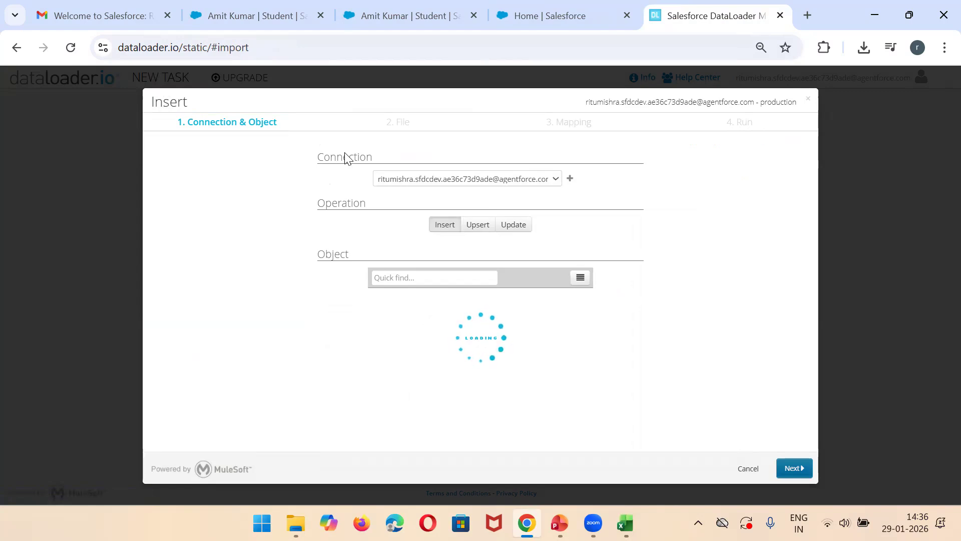
Step: Switch to the UpdateSTudent workbook in Excel and insert two blank columns between Record ID and Student Age
mouse_move(626, 525)
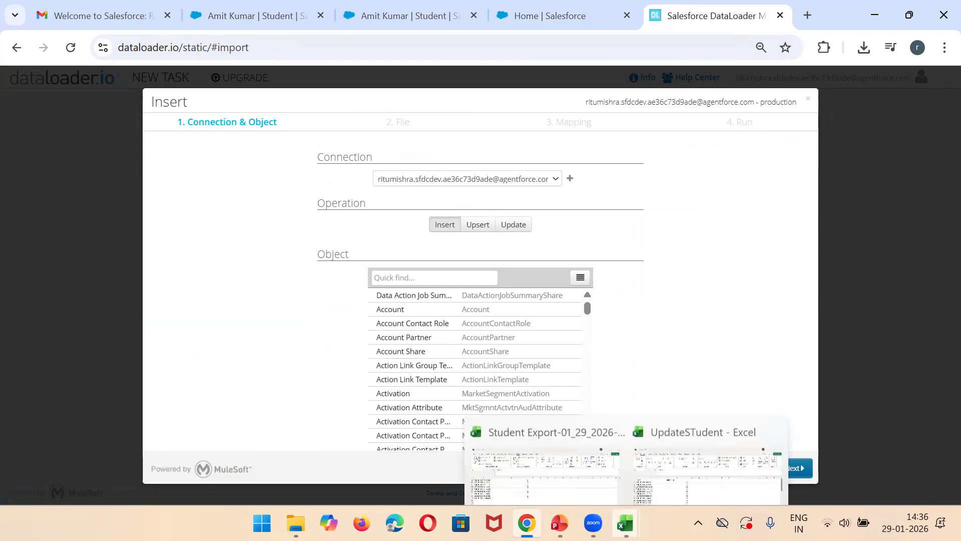
click(671, 463)
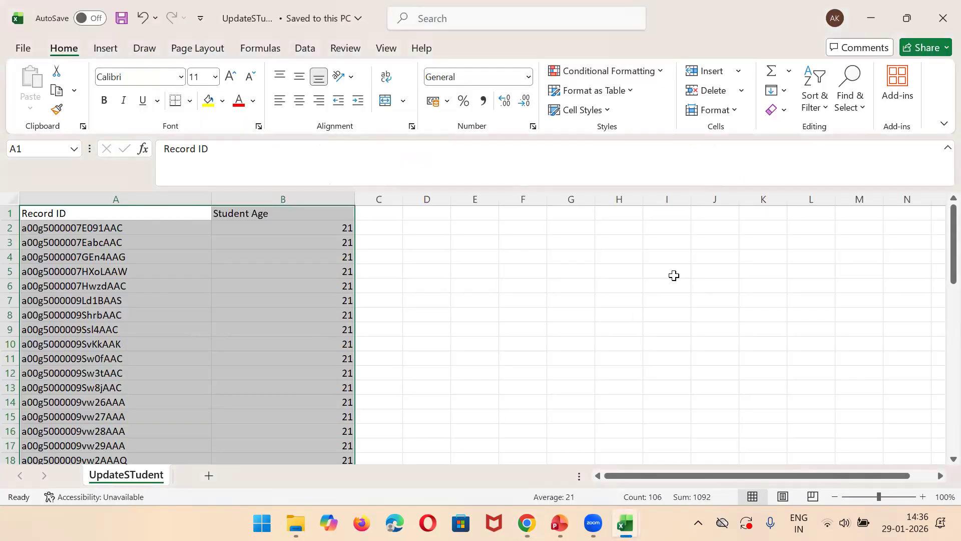
click(674, 275)
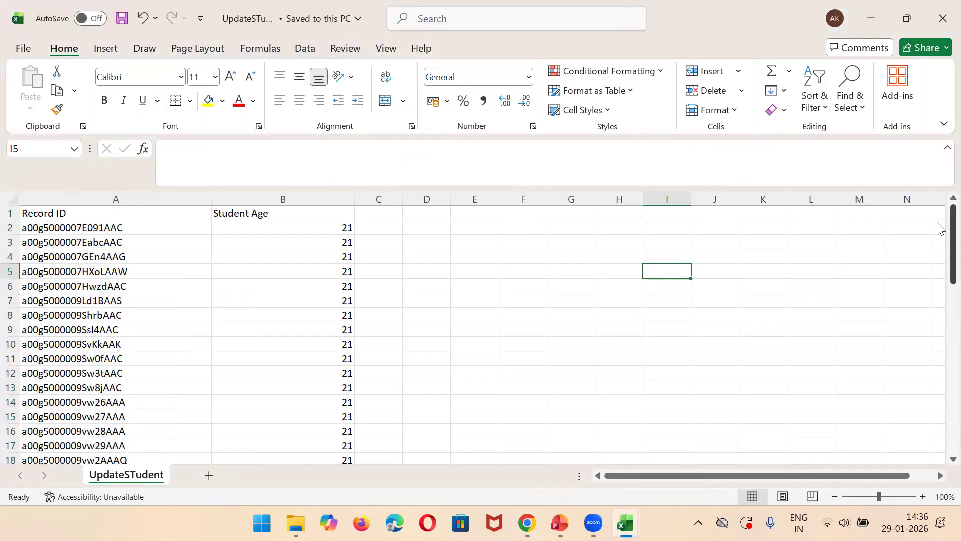
scroll(938, 235, down, 5)
scroll(939, 295, up, 5)
click(281, 200)
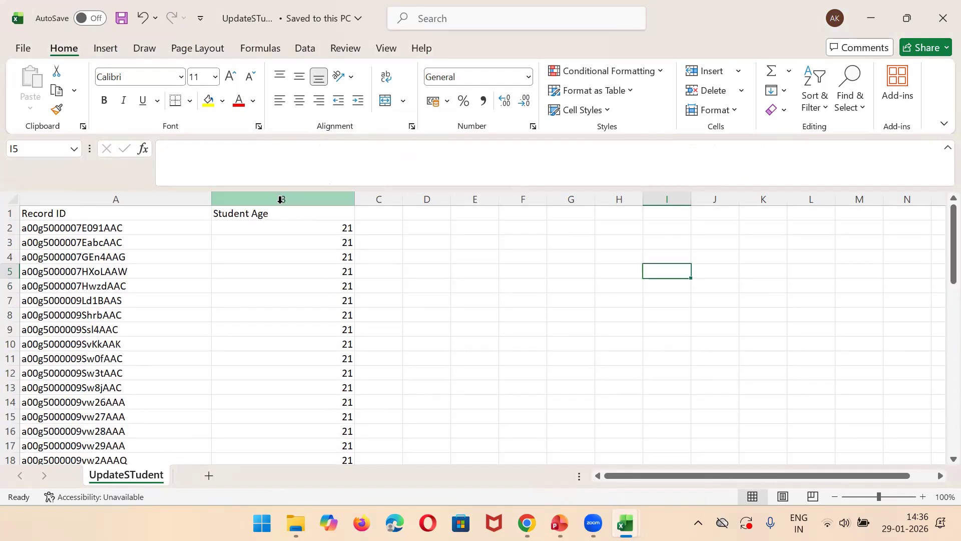
click(271, 193)
right_click(270, 193)
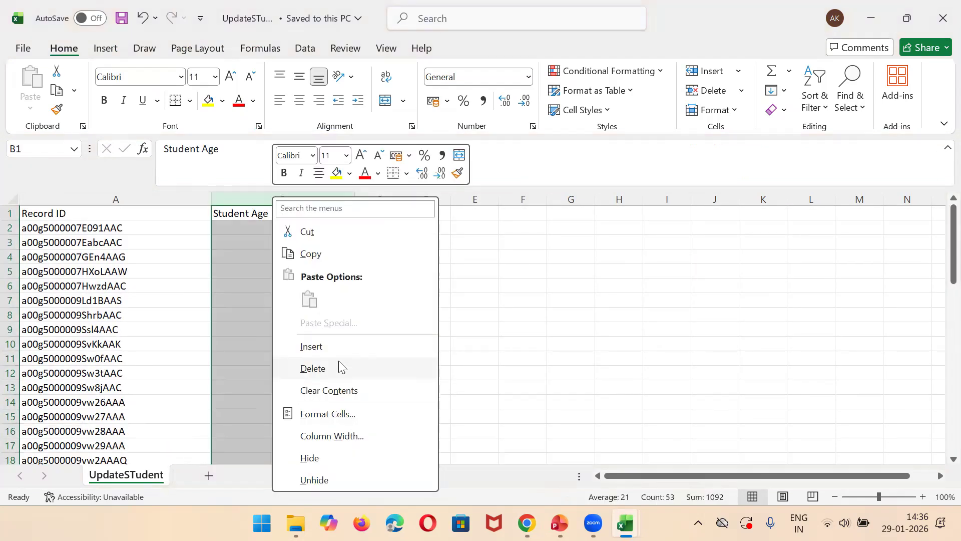
click(316, 346)
right_click(251, 199)
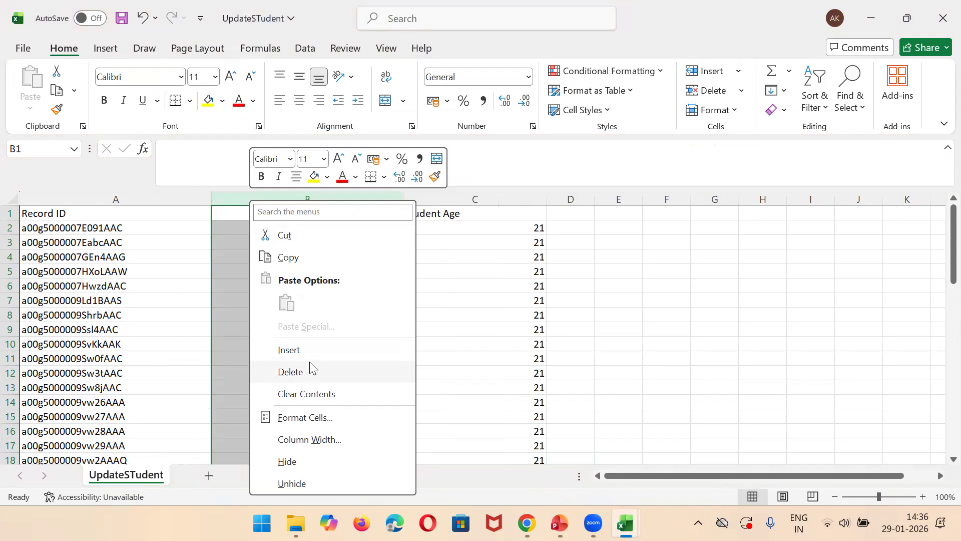
click(302, 350)
Step: Title the two new columns Name and Course in cells B1 and C1
click(284, 218)
text(Name)
key(Tab)
text(Cou)
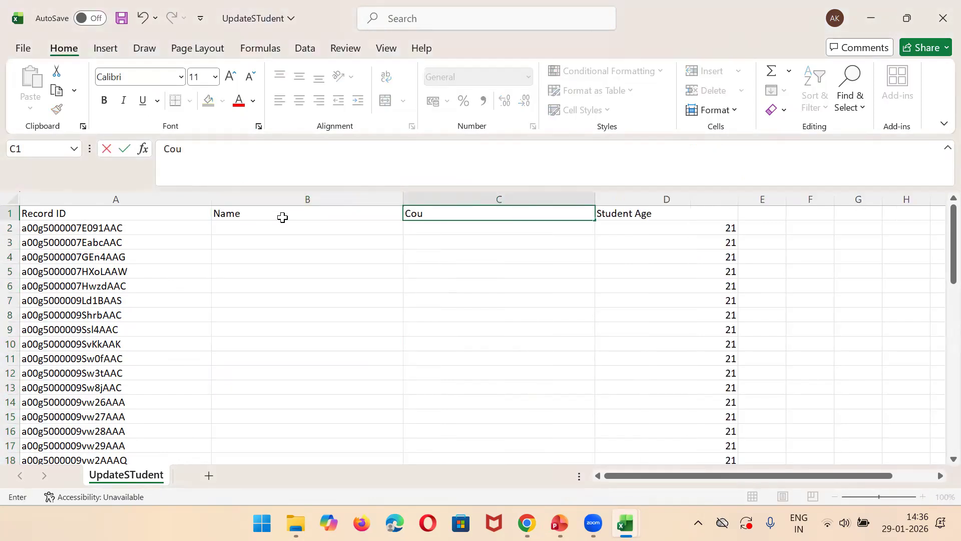
text(rse)
Step: Begin a new student in row 54 below the last record, entering the student's name and the course java without a Record ID
click(242, 226)
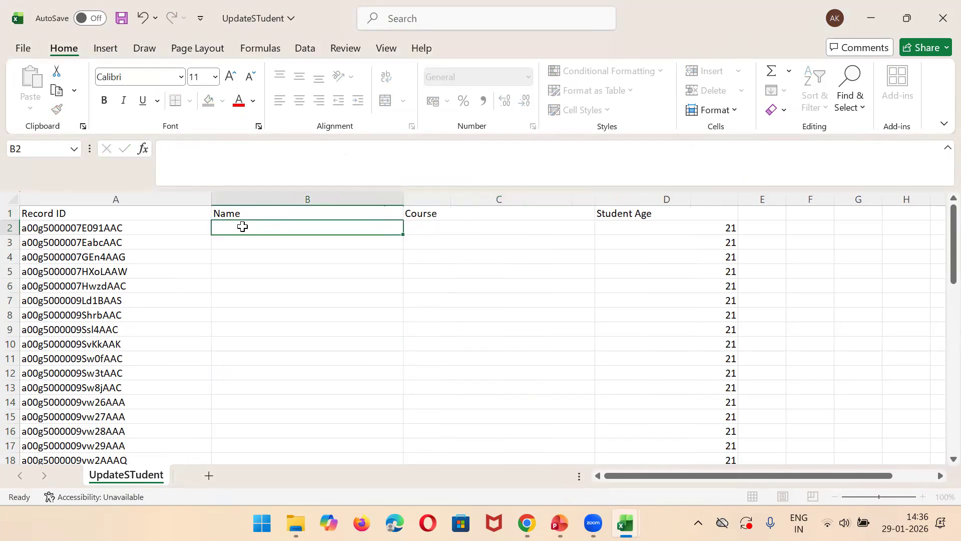
drag(939, 285, 939, 456)
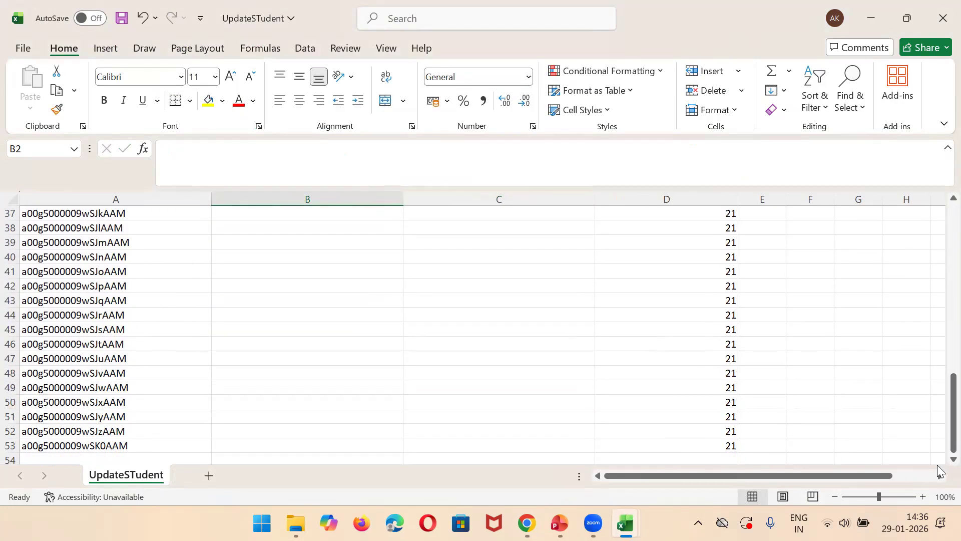
click(244, 458)
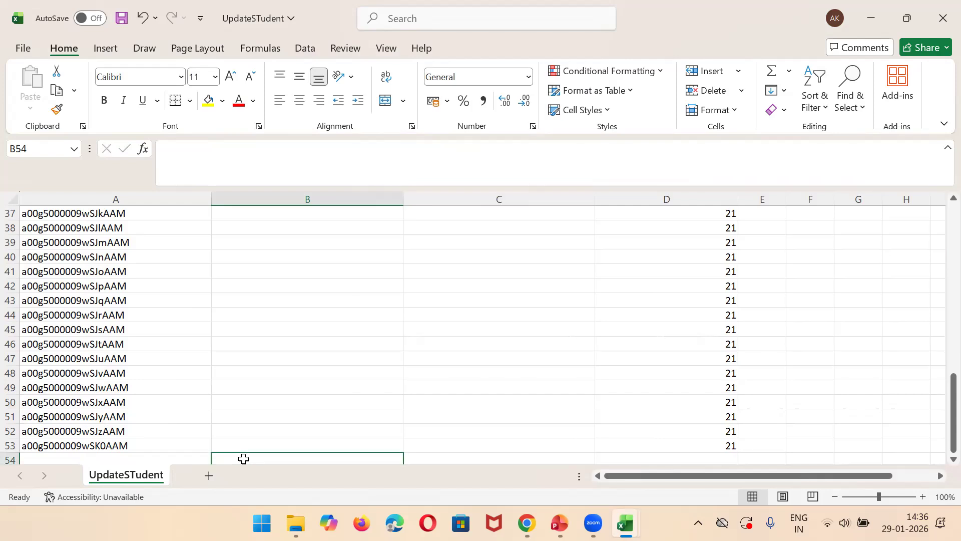
text(De)
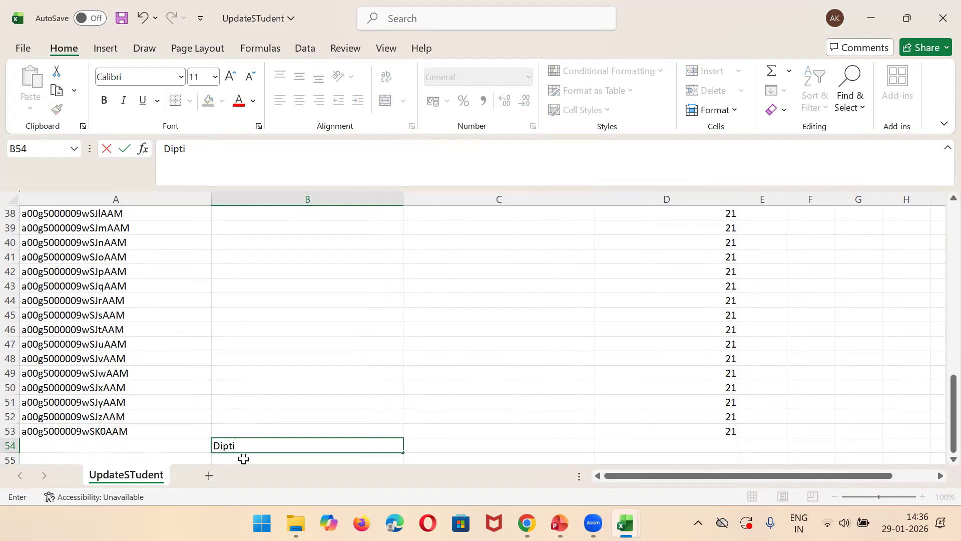
key(Tab)
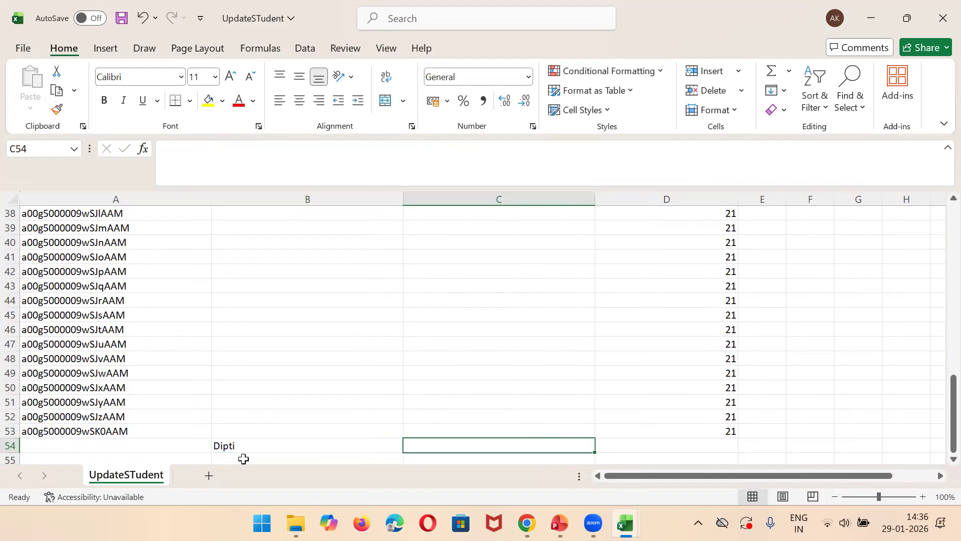
text(java)
key(Down)
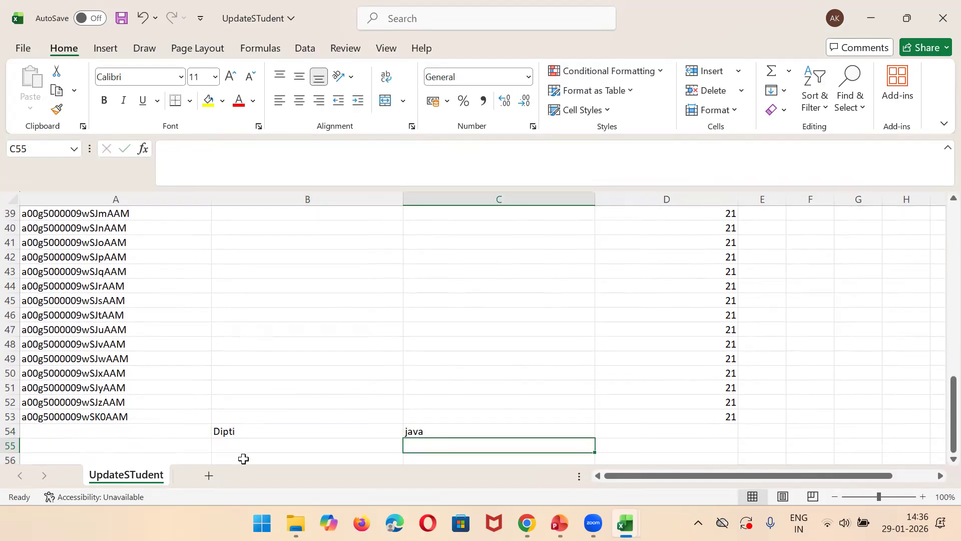
Step: Add another student in row 55 with a name, course .Next and age 33, and enter age 22 for the student in row 54
key(Left)
text(Sh)
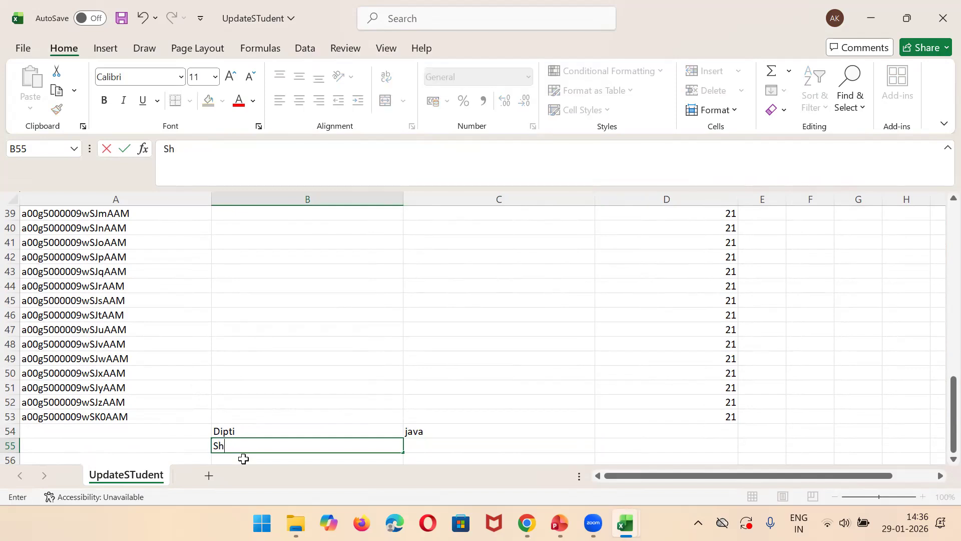
text(poup)
key(Tab)
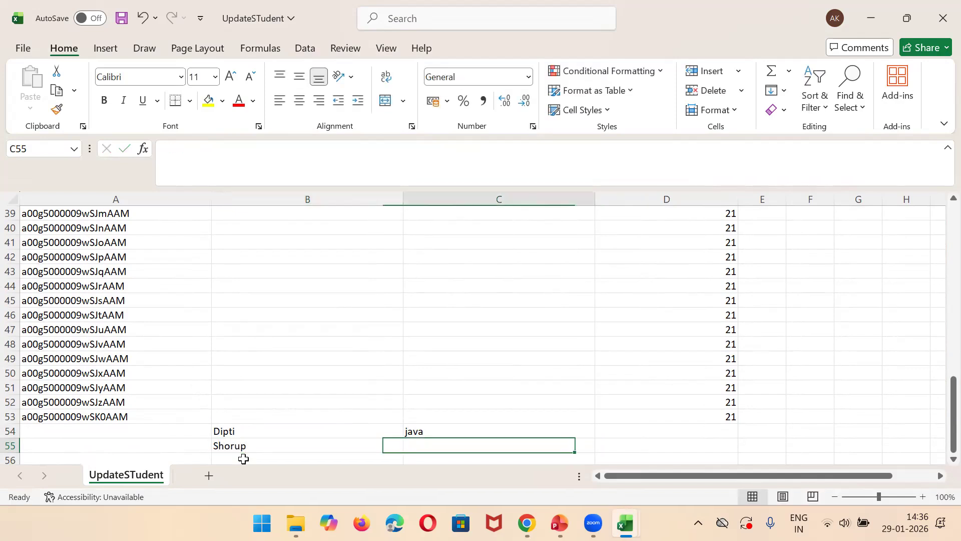
text(.Nex)
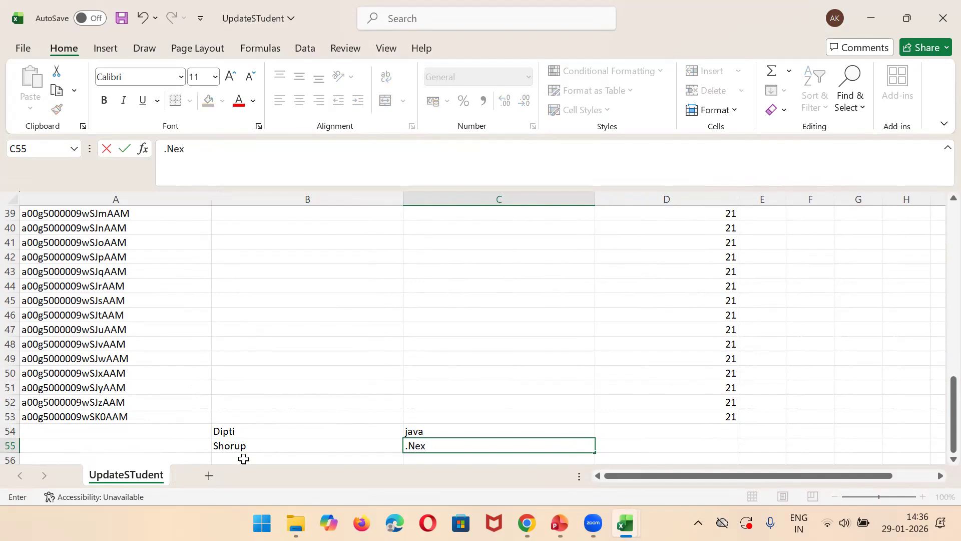
text(t)
key(Tab)
text(33)
key(Up)
text(22)
key(Return)
Step: Add a third student in row 56 with a name, course Salesforce and age 34, and save the workbook
key(Down)
key(Down)
key(Up)
key(Left)
key(Left)
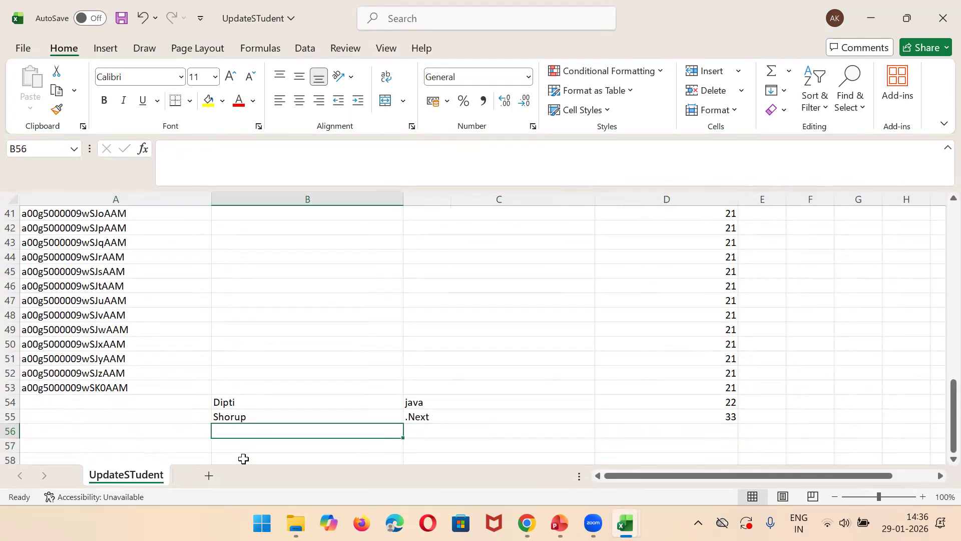
text(Malya)
key(Tab)
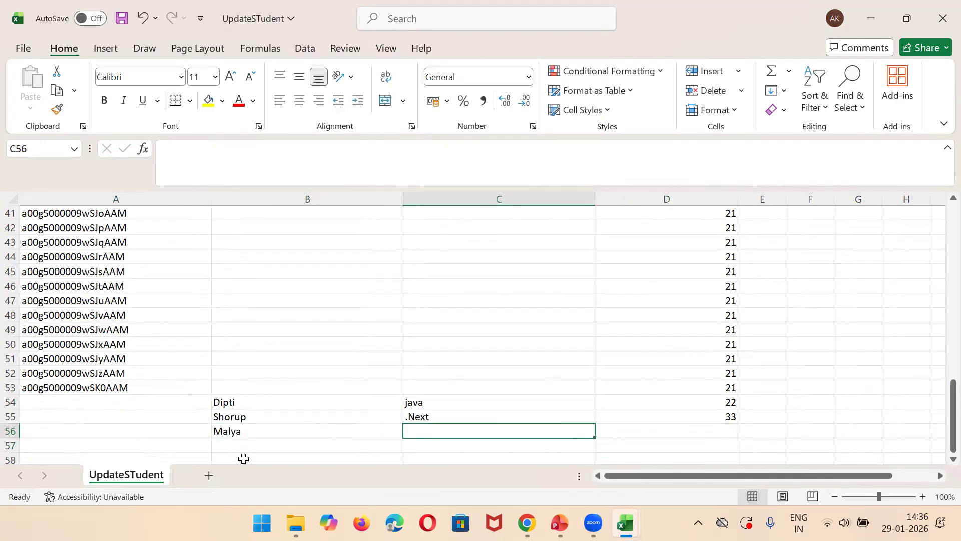
text(Salesforce)
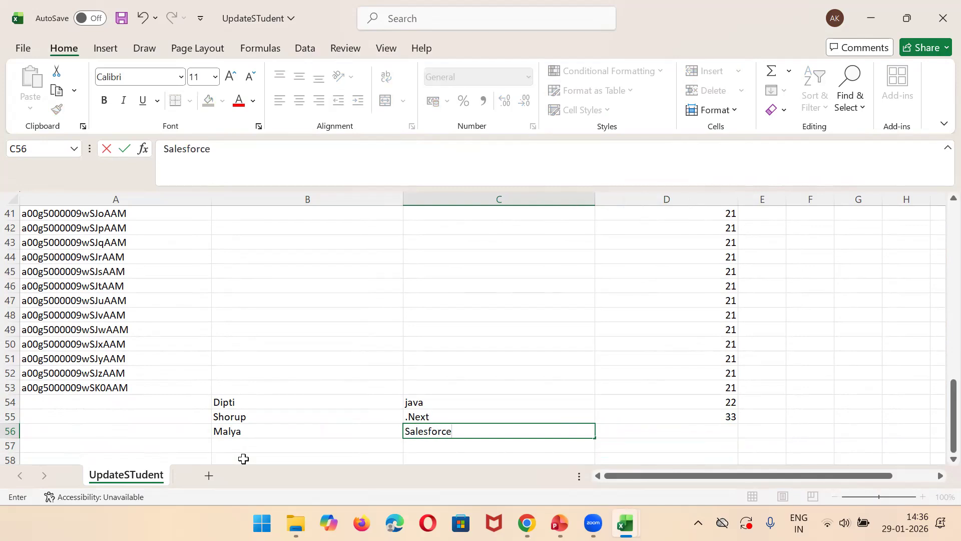
key(Tab)
text(34)
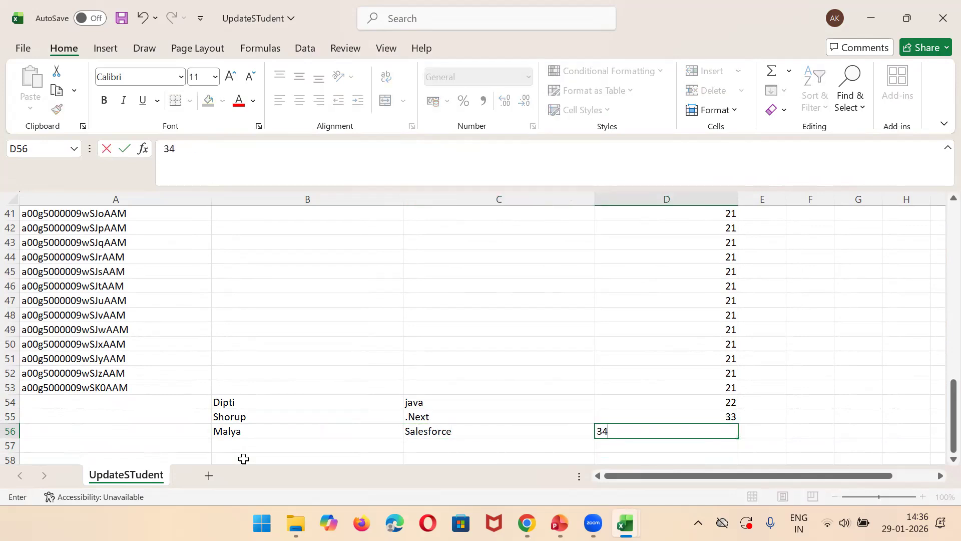
click(410, 378)
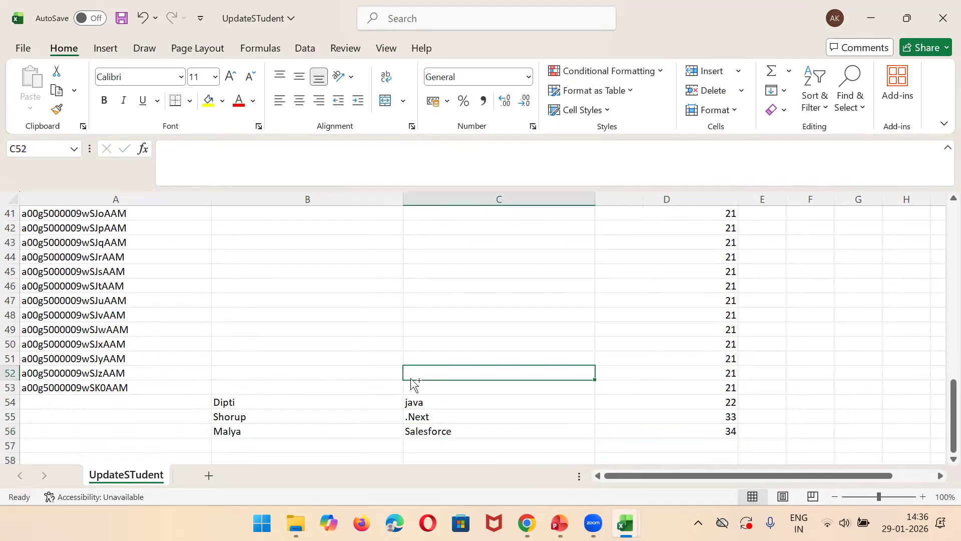
key(ctrl+s)
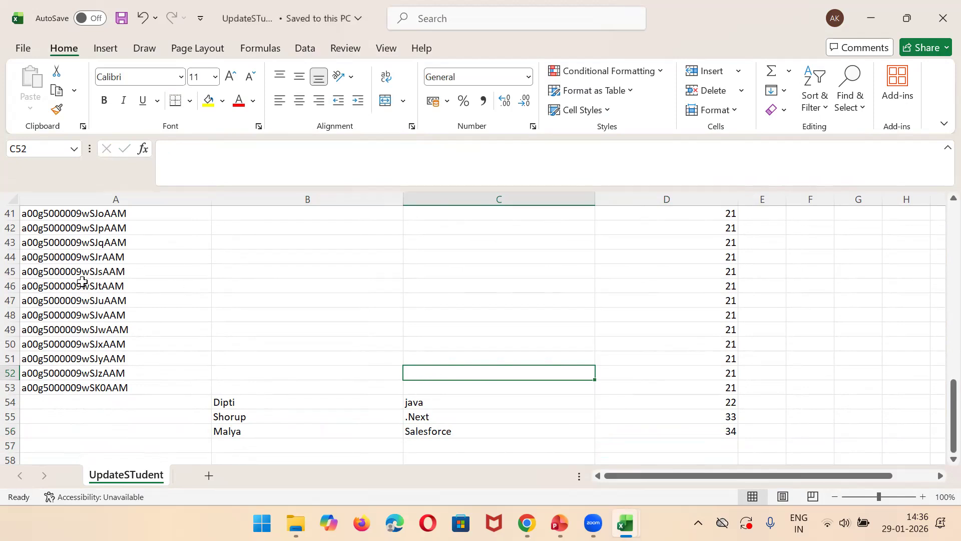
Step: Set Student Age to 17 for all existing records, filling the value from D2 down to D53
drag(941, 432, 941, 266)
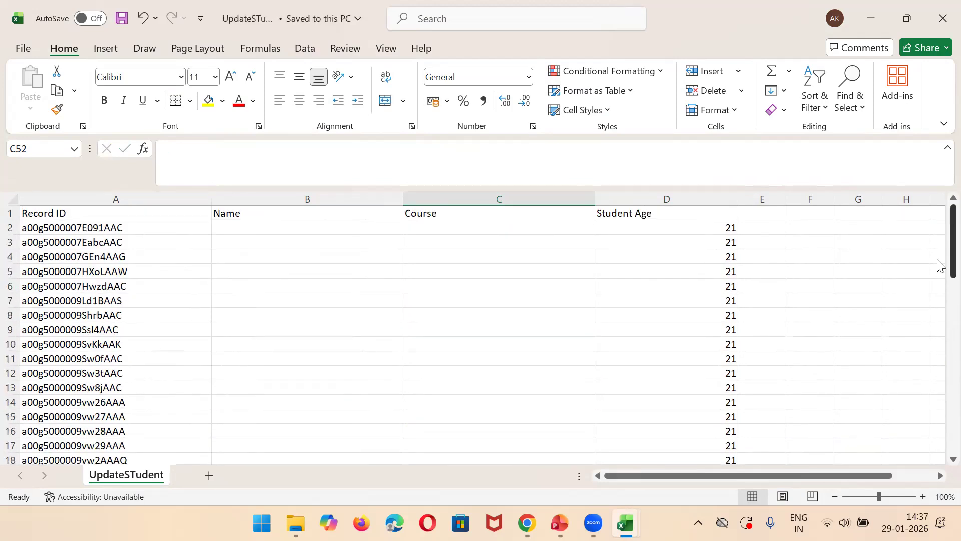
click(705, 227)
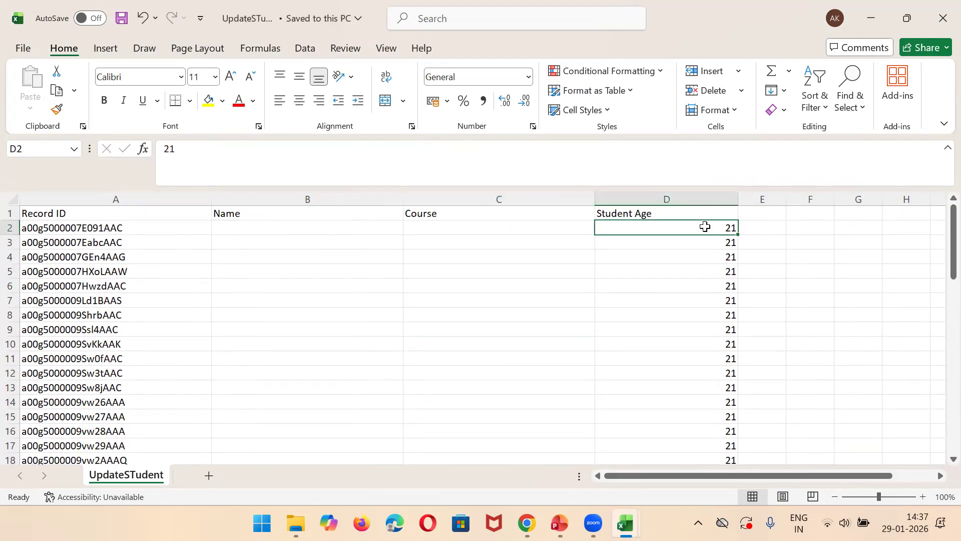
text(17)
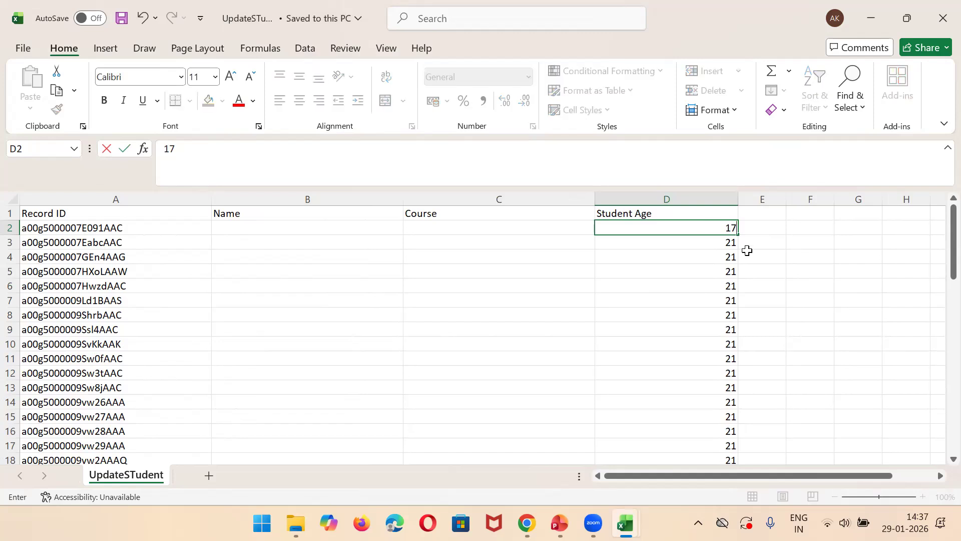
drag(740, 232, 730, 401)
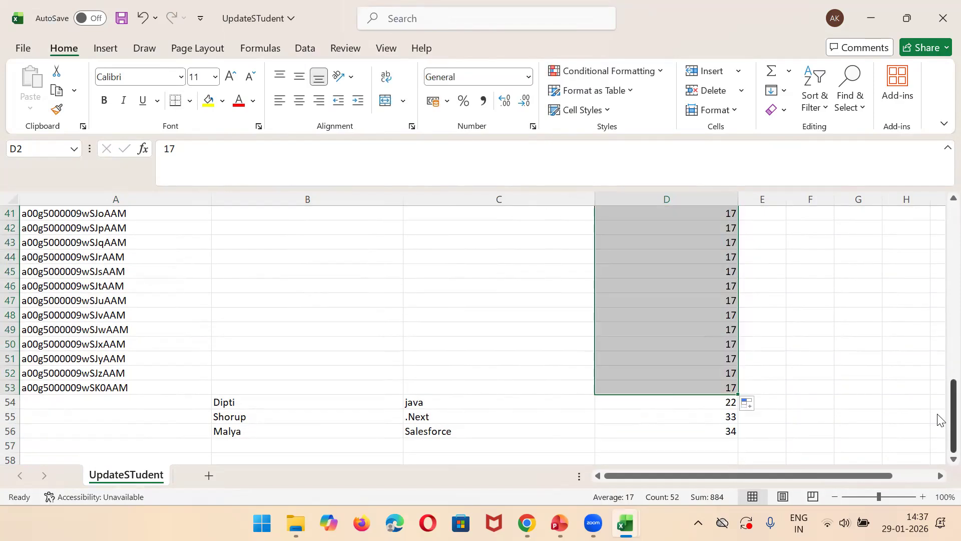
drag(939, 419, 939, 274)
scroll(937, 290, up, 3)
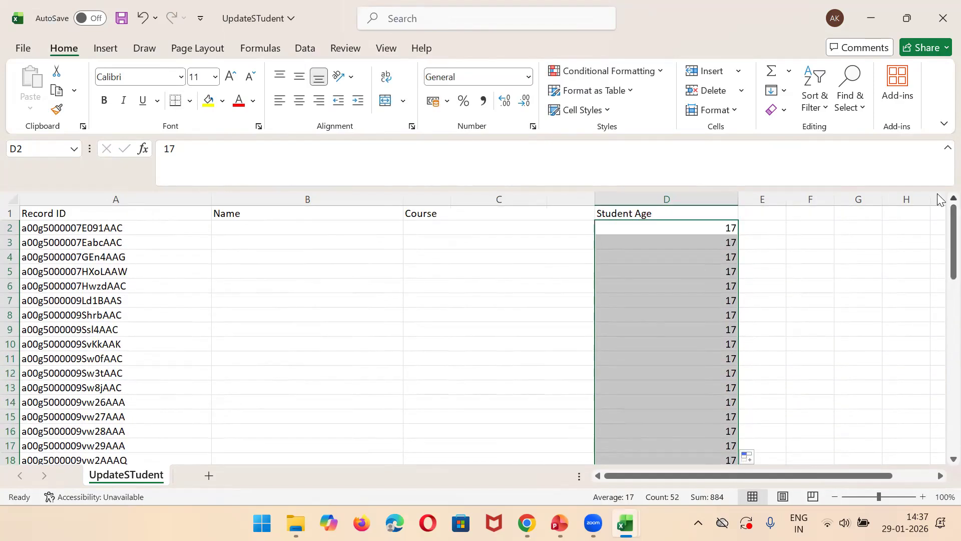
Step: Set Course to Salesforce for all existing records, filling the value from C2 down to C53
click(461, 230)
text(Sl)
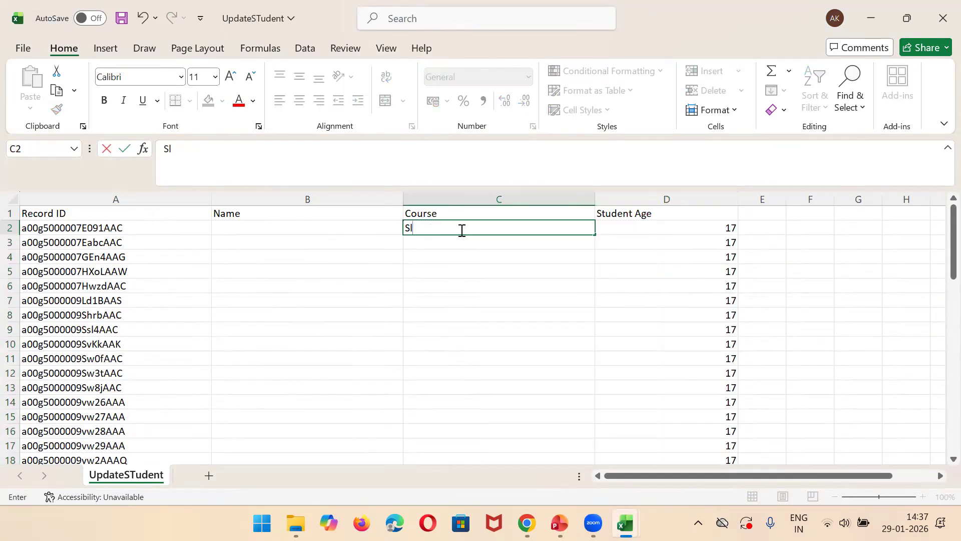
text(a)
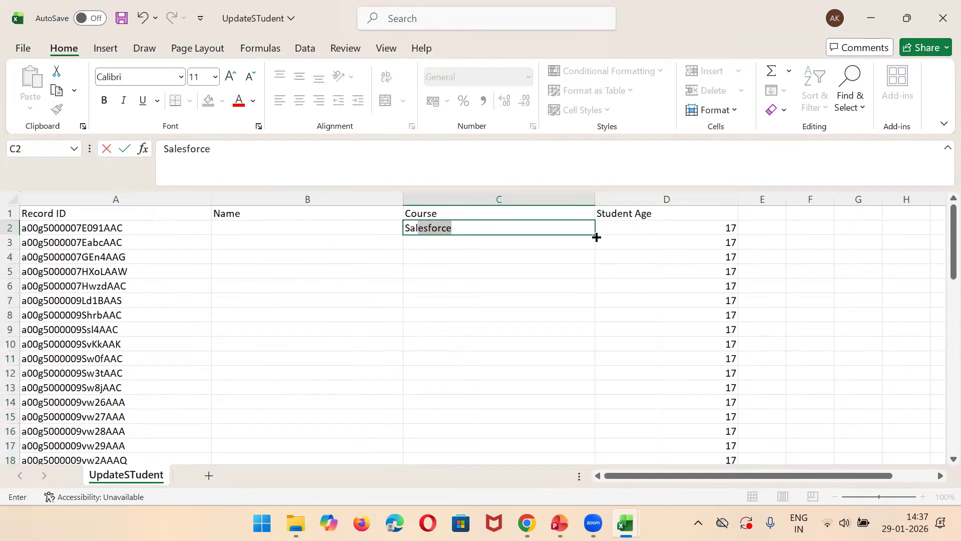
drag(595, 236, 560, 375)
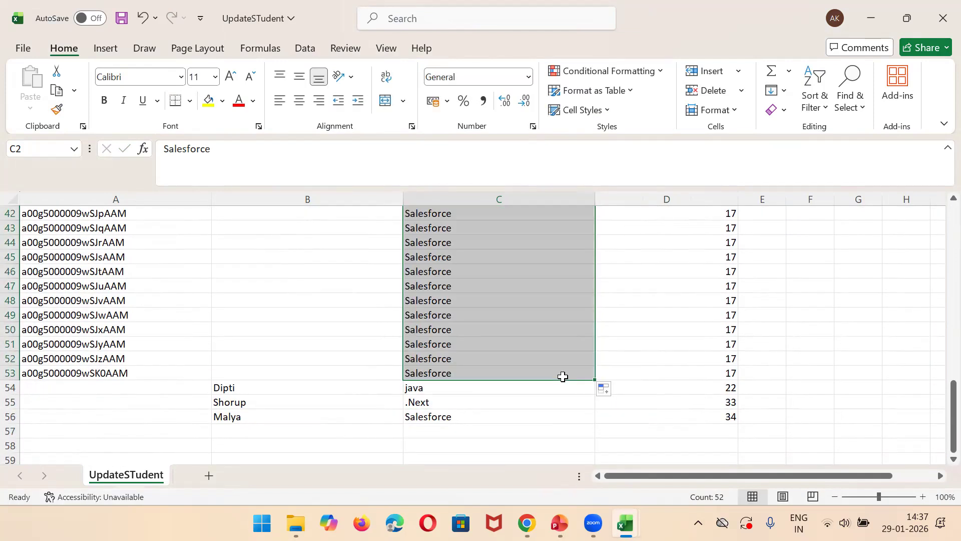
Step: Review the new students' names below row 53 and the course and age values of the existing records above them
click(233, 383)
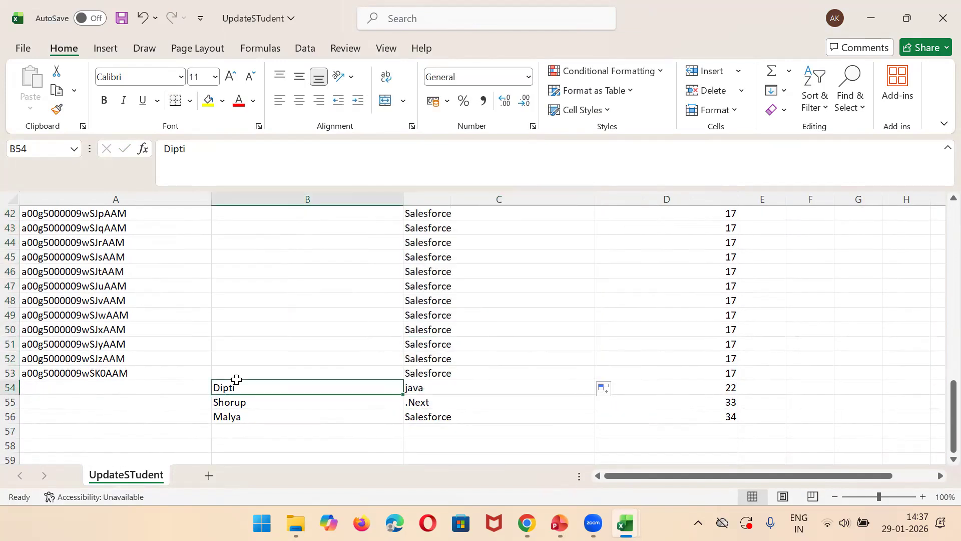
key(shift+Down)
key(shift+Down)
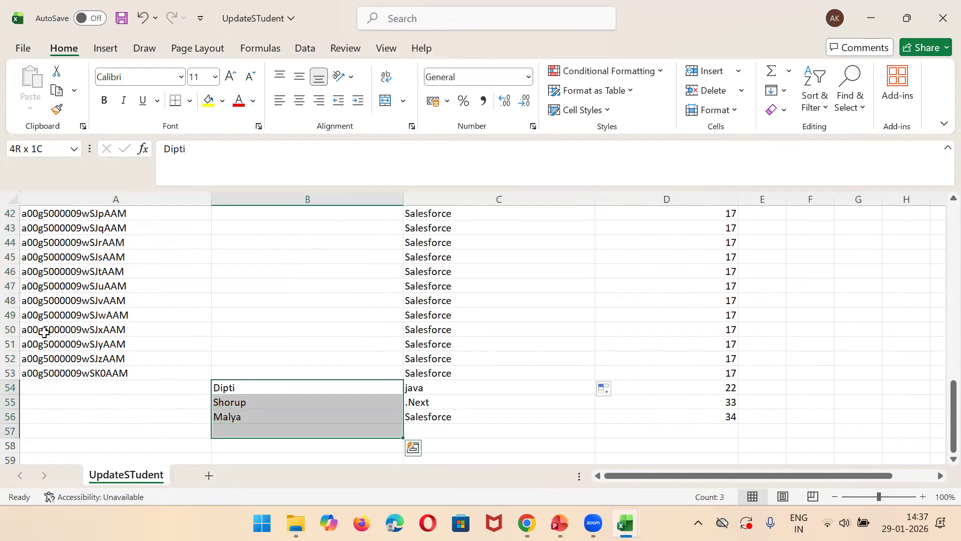
click(44, 331)
key(Up)
key(Up)
key(Up)
key(Up)
key(Right)
key(Right)
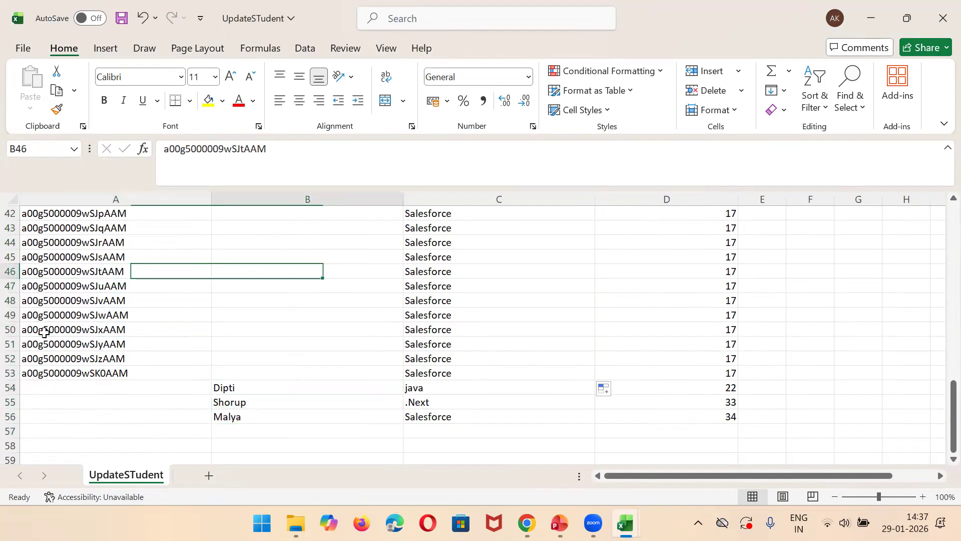
key(Right)
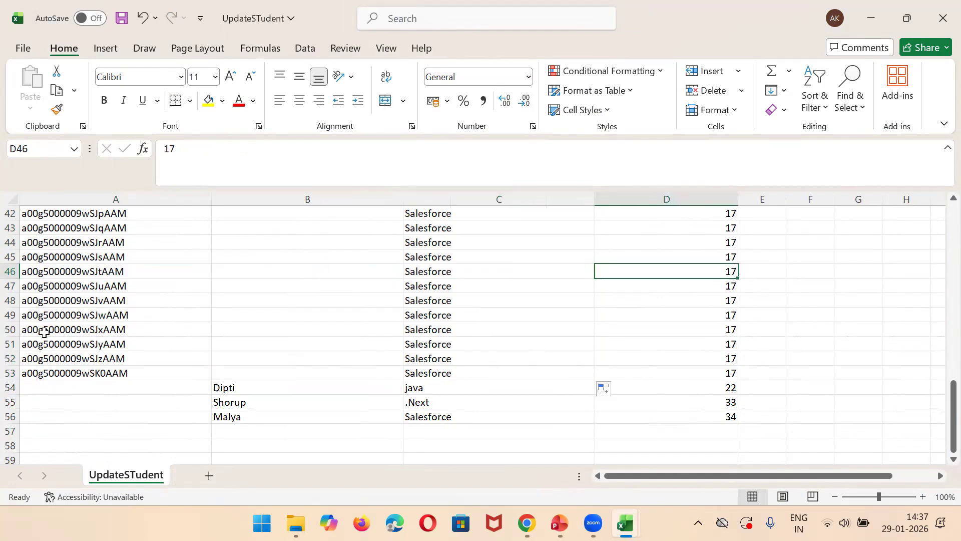
key(Down)
key(Down)
key(Down)
key(Down)
key(Down)
key(Down)
key(Down)
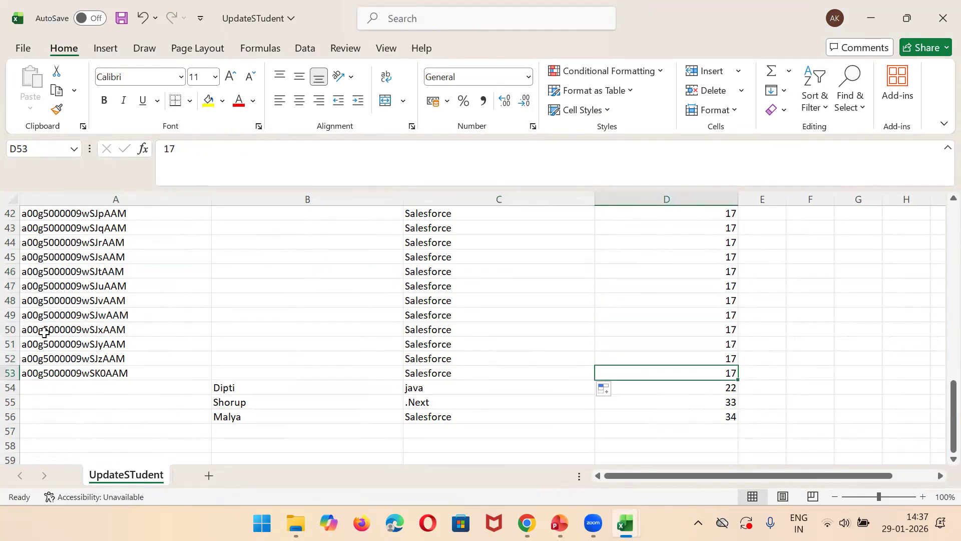
Step: Select the new student rows 54 to 56 and save the workbook
click(10, 388)
key(shift+Down)
key(shift+Down)
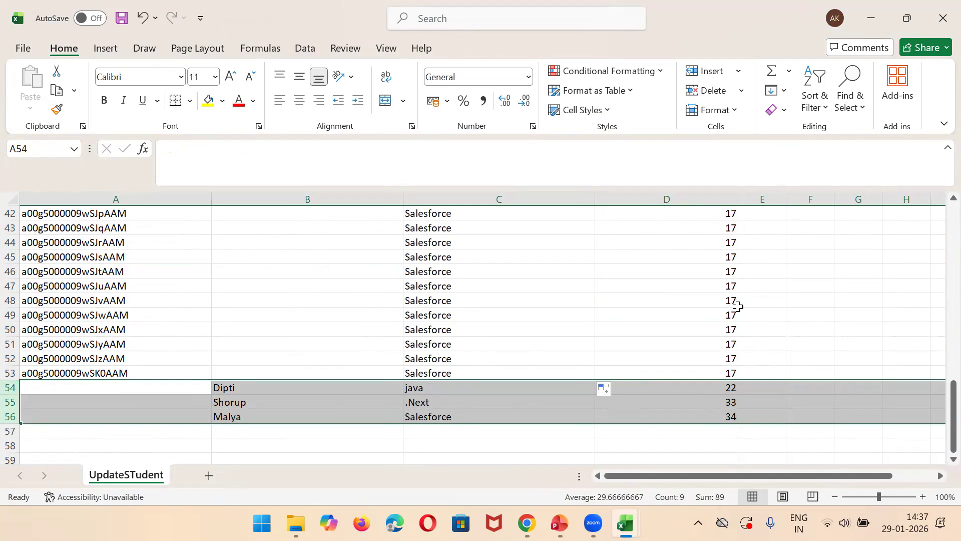
key(ctrl+s)
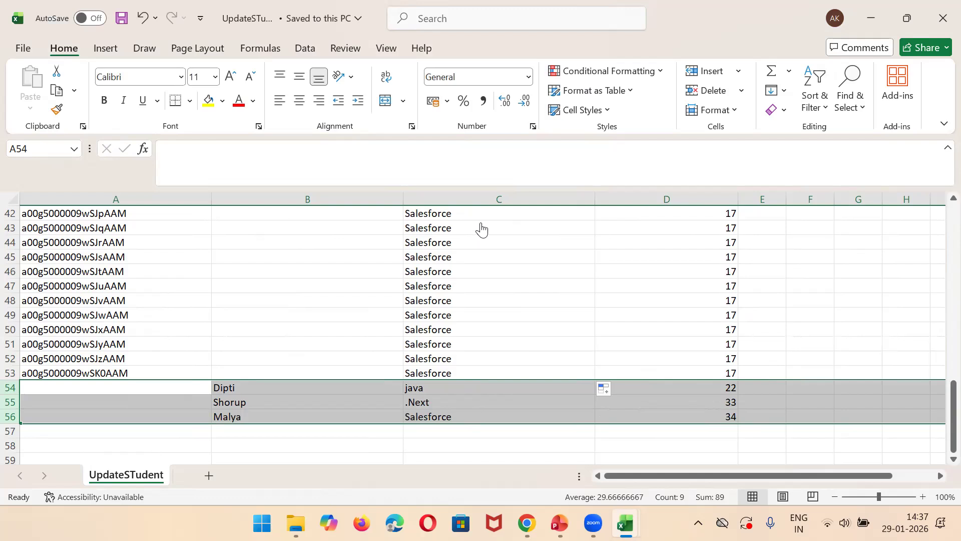
Step: Switch to dataloader.io and choose Student as the object for the upsert task
key(alt+Tab)
click(404, 275)
text(studen)
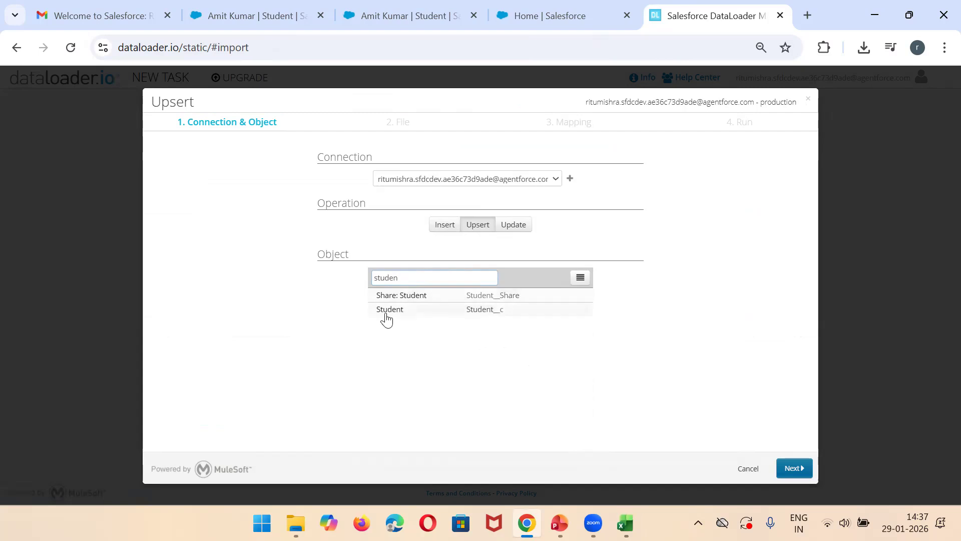
click(386, 315)
click(799, 465)
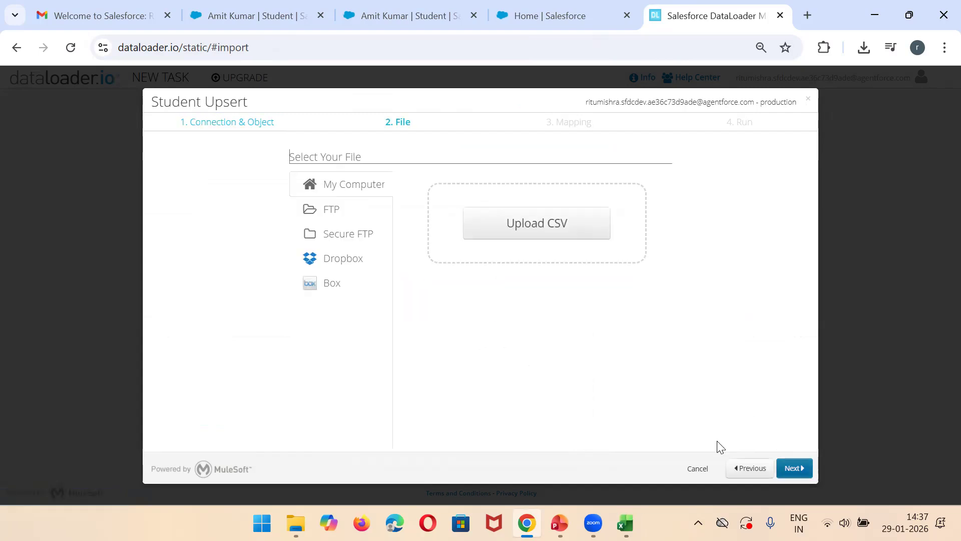
Step: Upload the UpdateSTudent CSV file and map its Course column to the Student COurse field
click(529, 229)
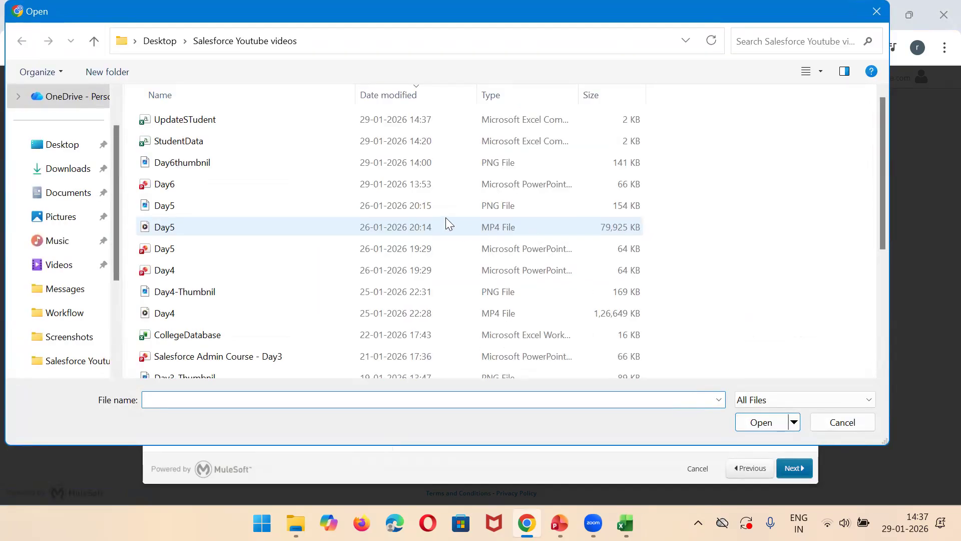
double_click(198, 125)
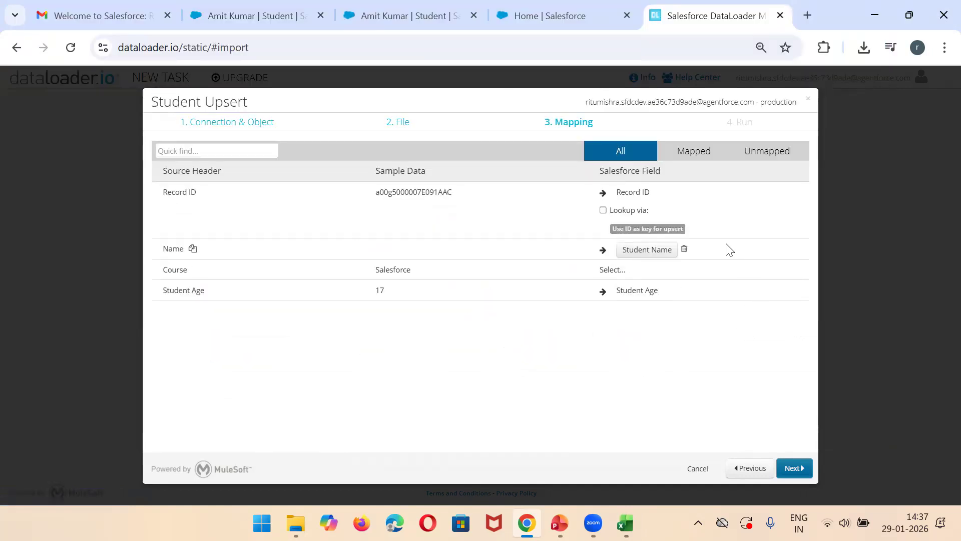
click(622, 271)
text(cour)
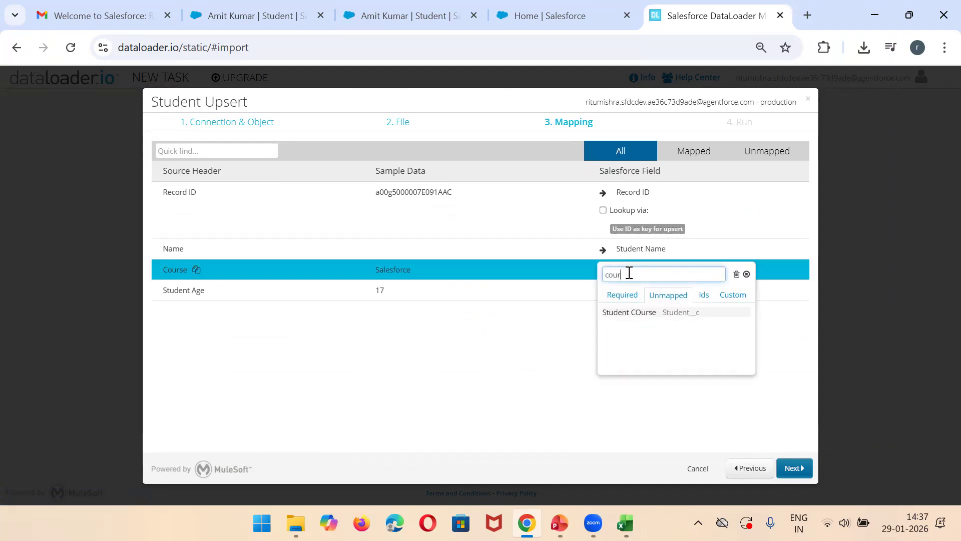
click(619, 314)
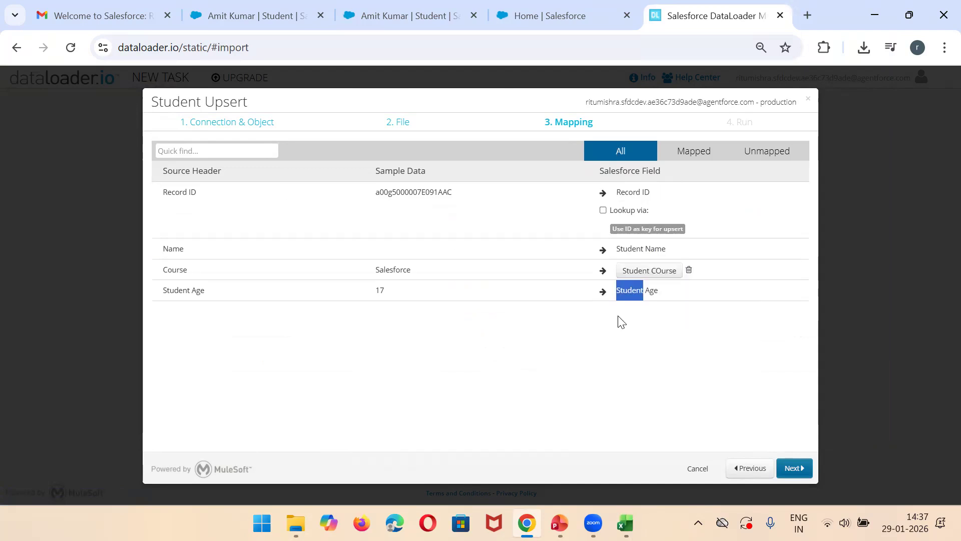
Step: Save and run the Student Upsert task with its default run settings, then check its run status
click(794, 469)
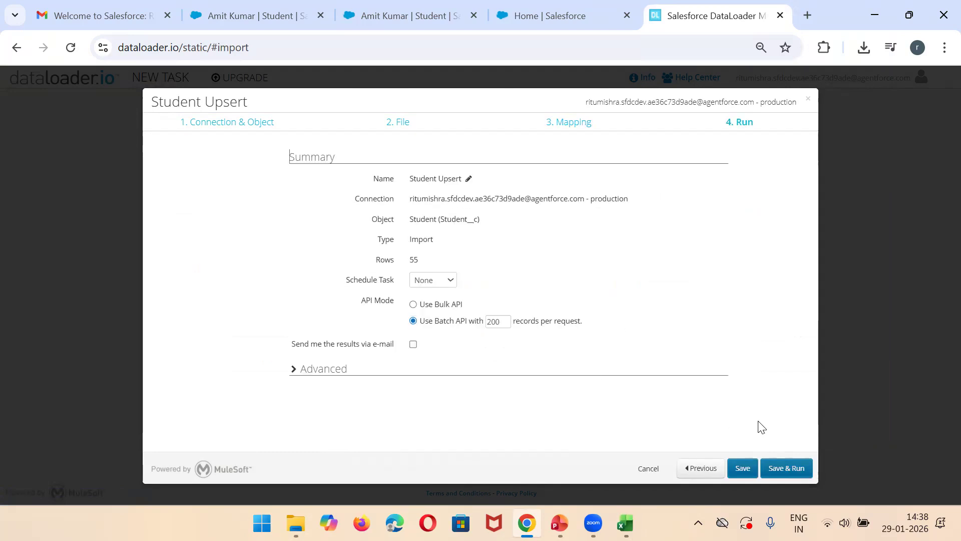
click(787, 468)
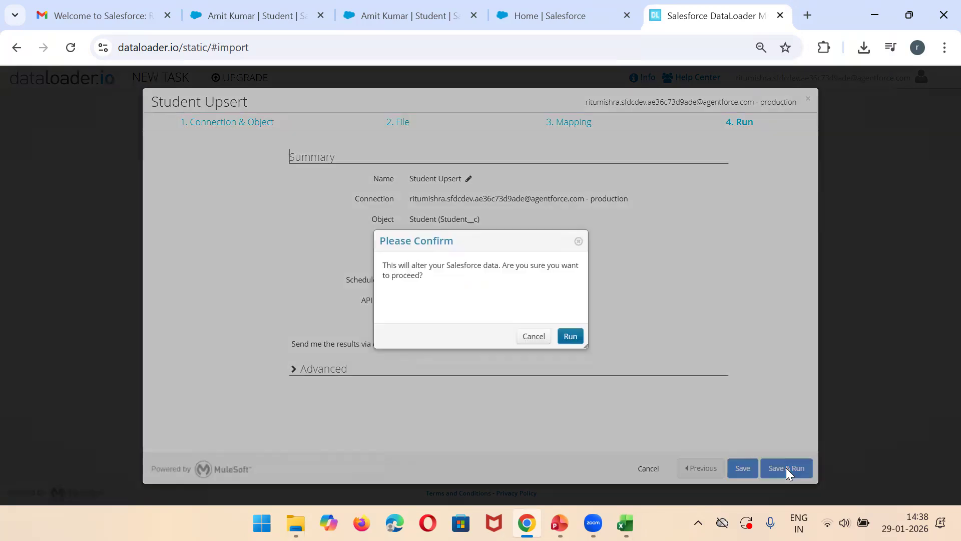
click(570, 337)
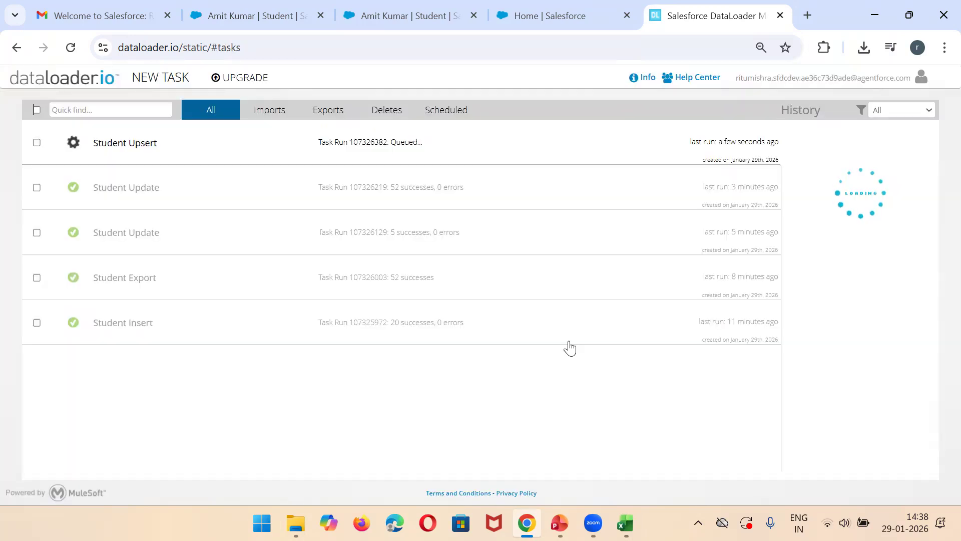
click(416, 141)
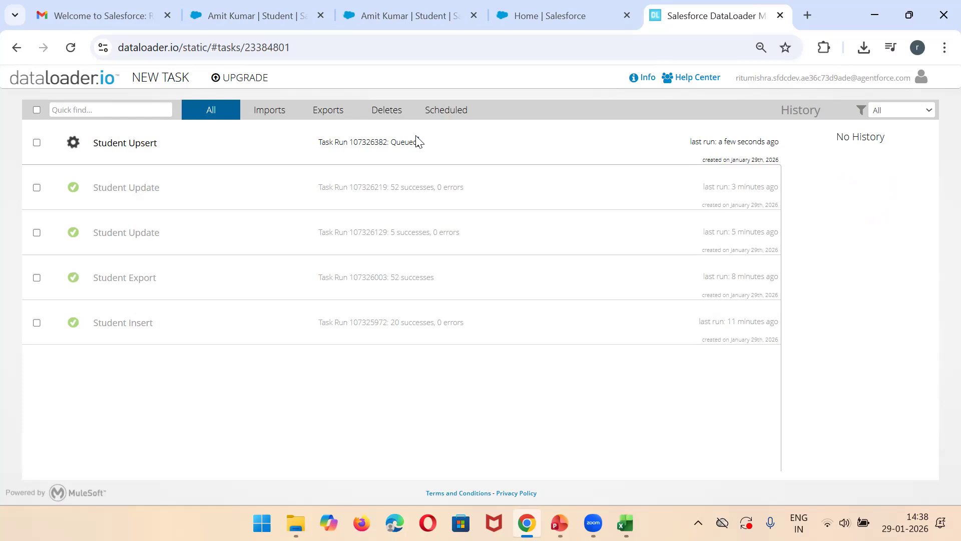
double_click(364, 149)
triple_click(409, 148)
Step: Go to the Salesforce Students tab and show the All list view
click(268, 13)
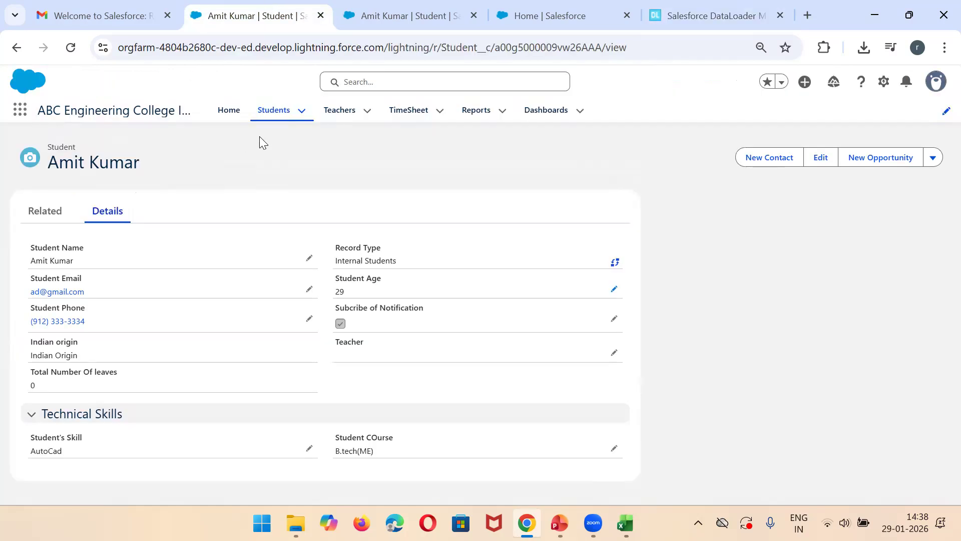
click(275, 111)
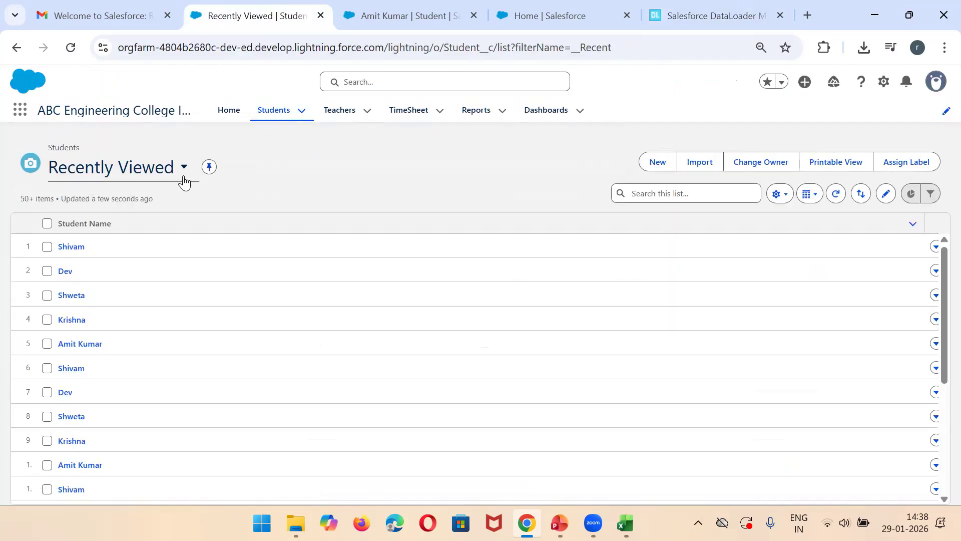
click(184, 178)
click(108, 251)
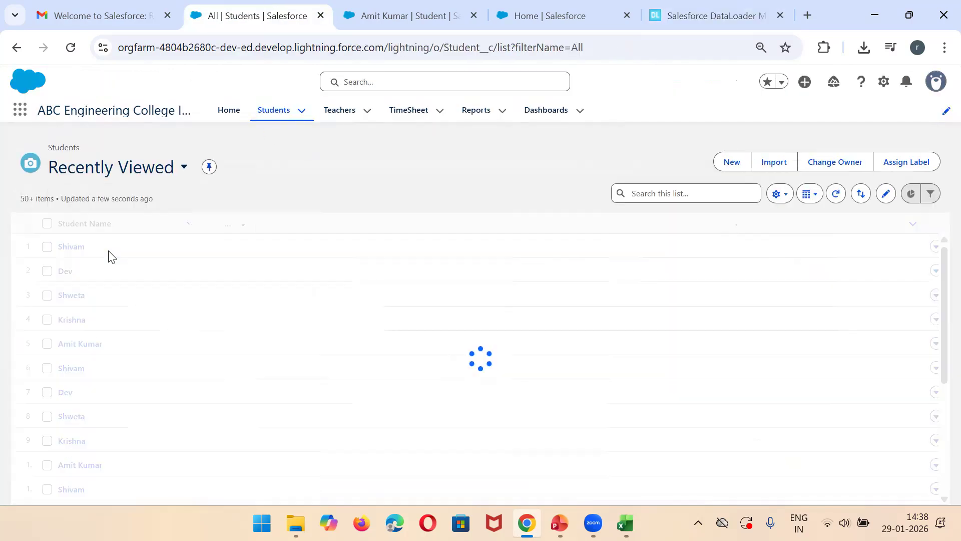
Step: Open the error report of the Student Upsert run from dataloader.io and widen its ERRORS column to read the message in A2
click(403, 10)
click(708, 10)
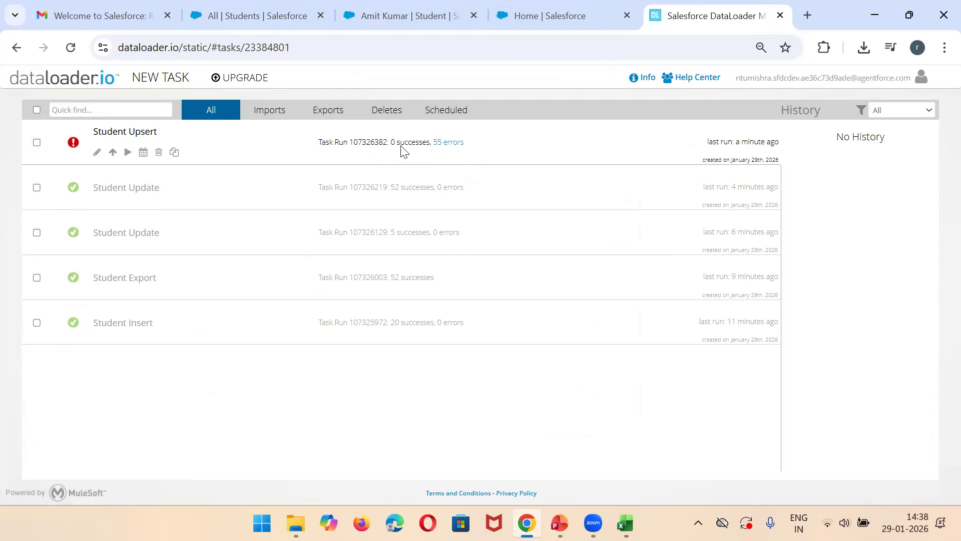
click(442, 145)
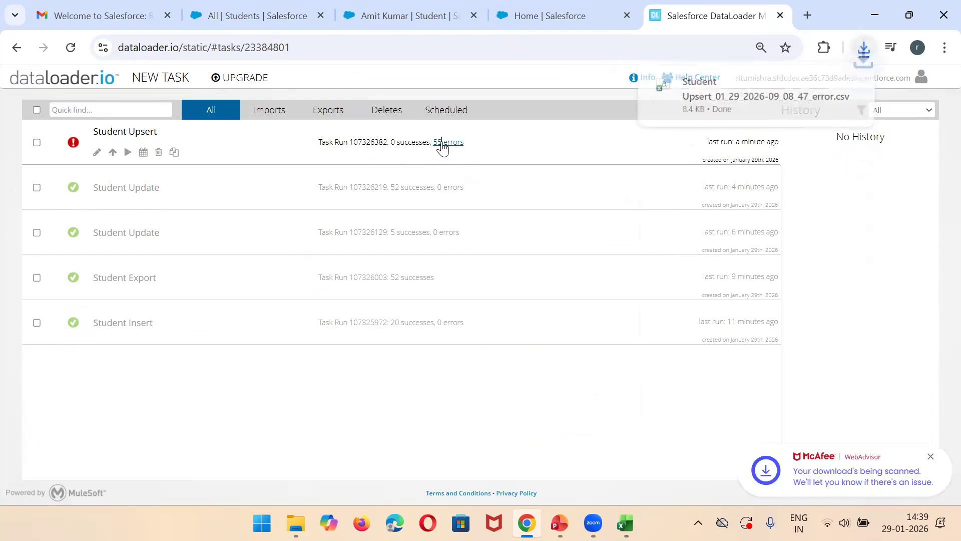
click(725, 100)
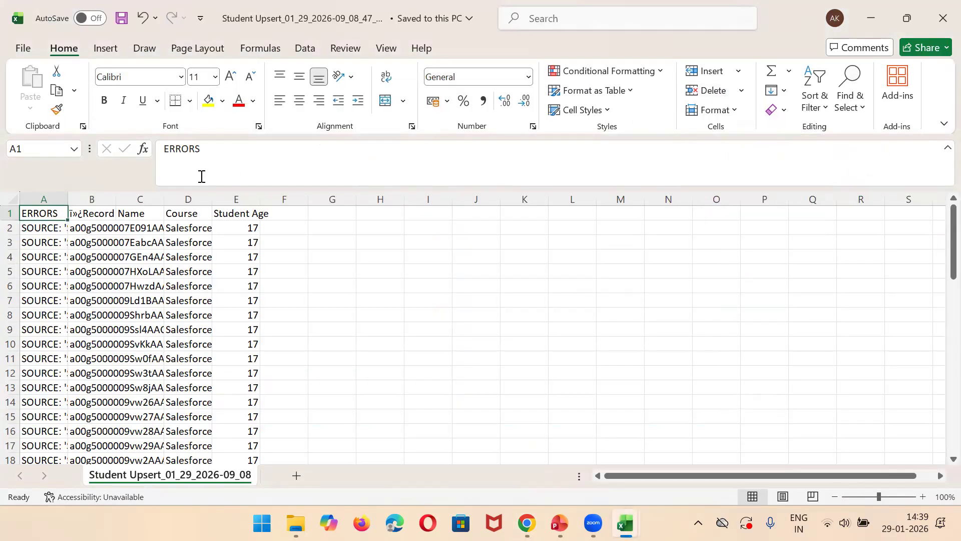
drag(64, 199, 359, 197)
click(271, 228)
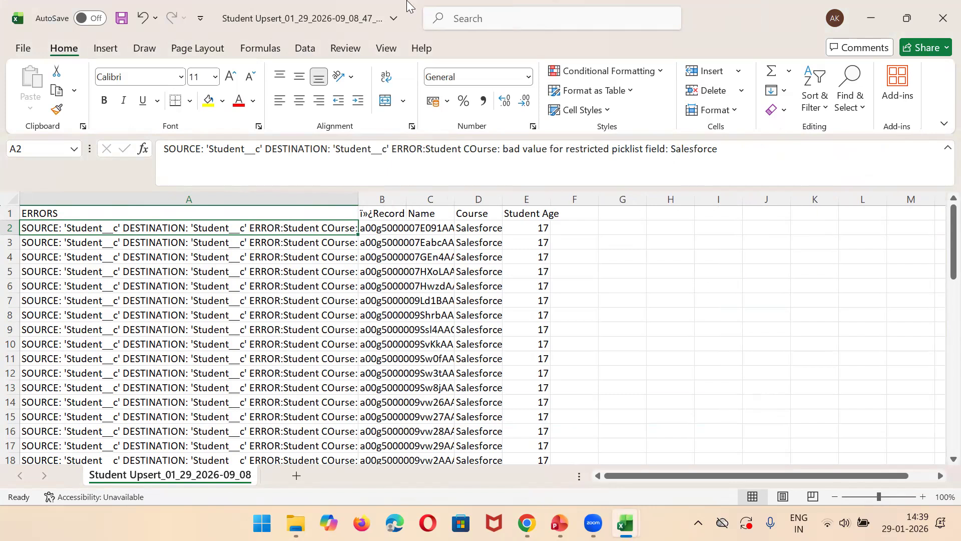
Step: Switch to Salesforce and open the Student object's Fields & Relationships in Object Manager
key(alt+Tab)
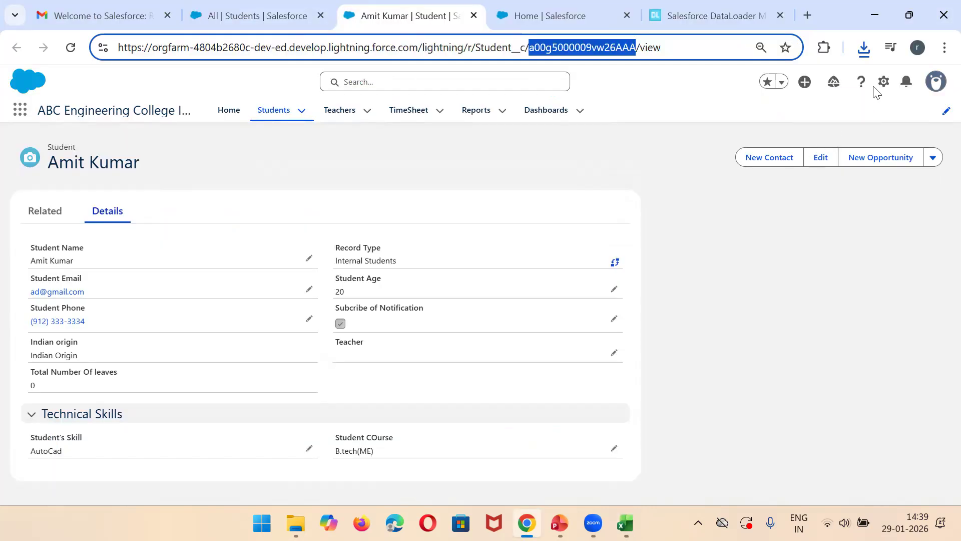
click(884, 84)
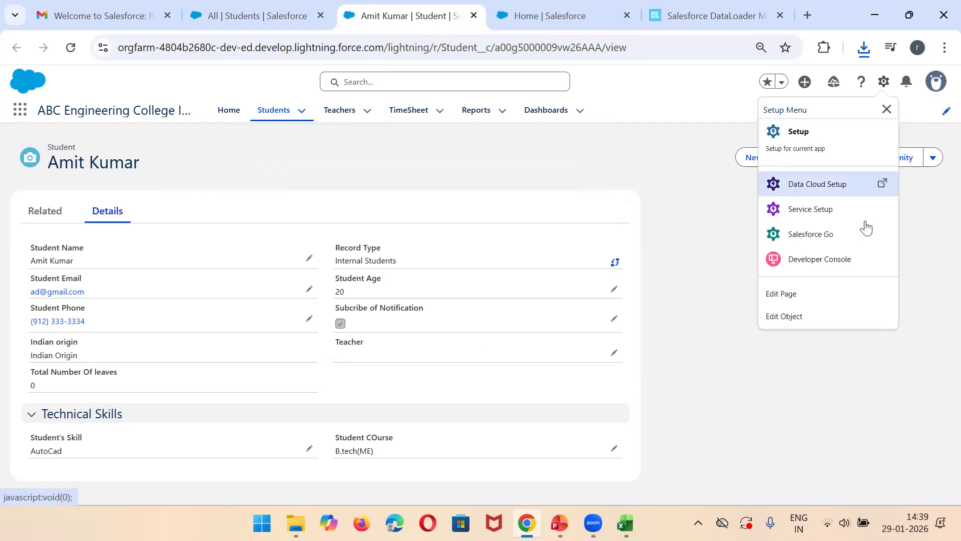
click(797, 316)
click(351, 18)
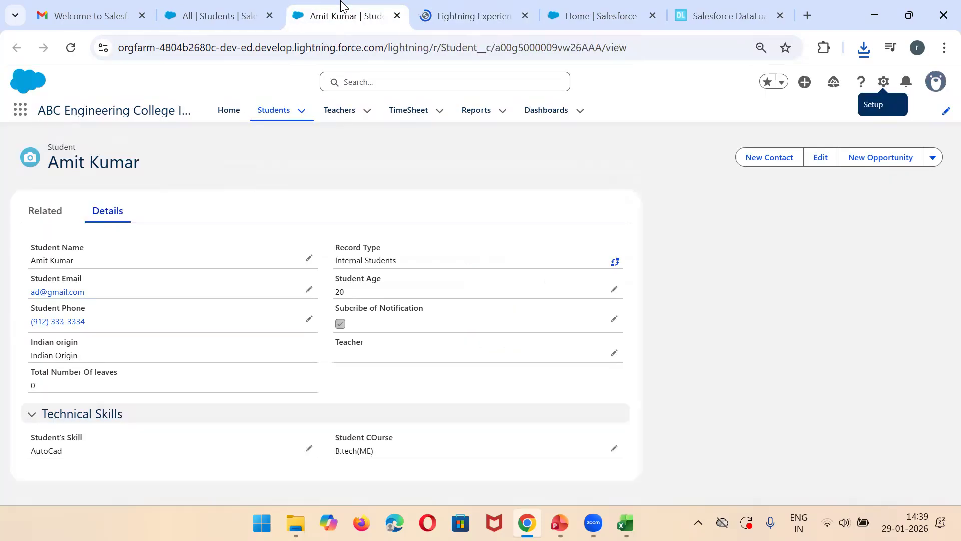
click(445, 13)
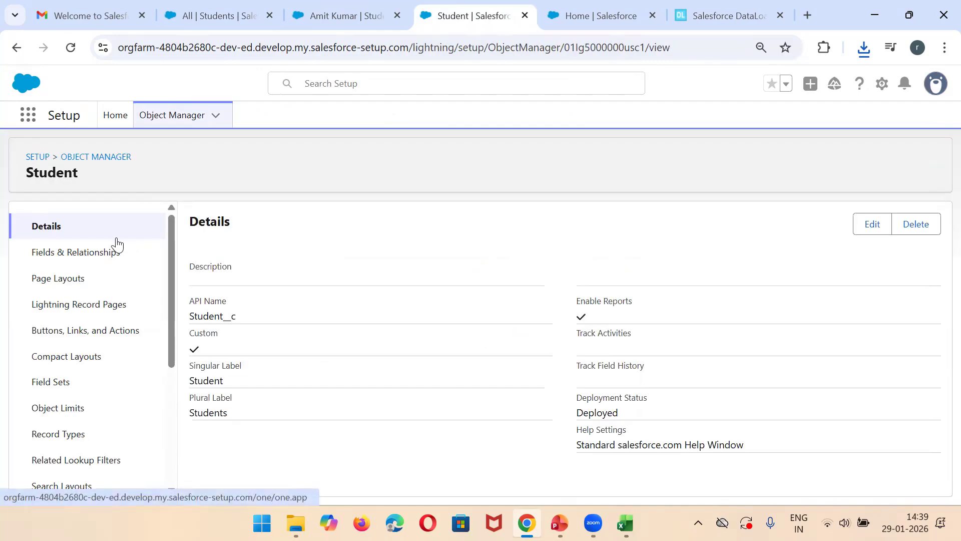
click(83, 256)
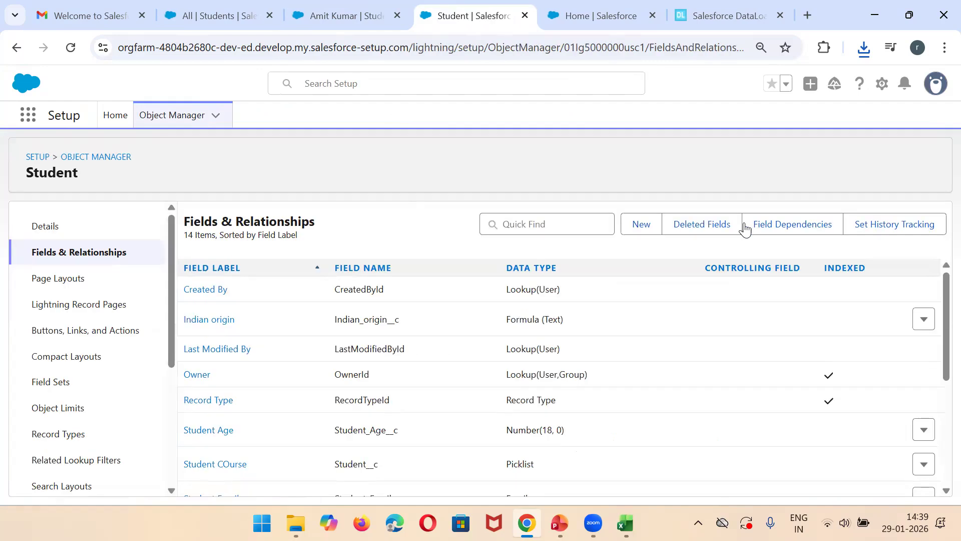
Step: Find the Student COurse field by searching for course, open it and examine its picklist values
click(561, 224)
text(course)
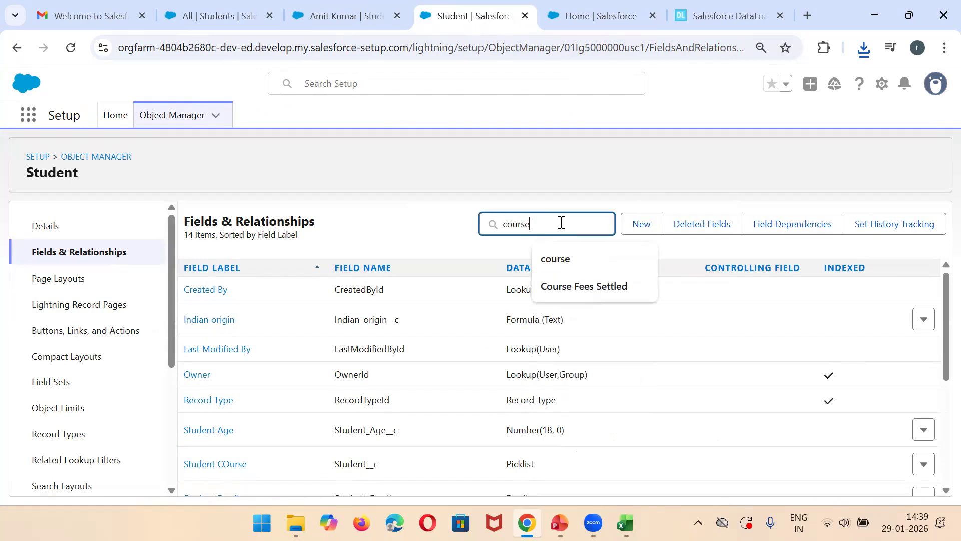
click(216, 296)
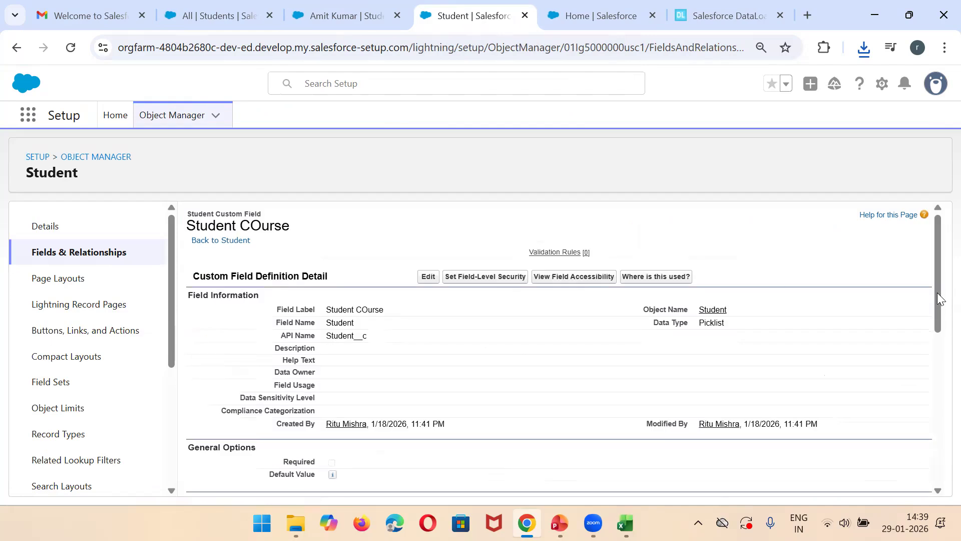
drag(938, 290, 938, 445)
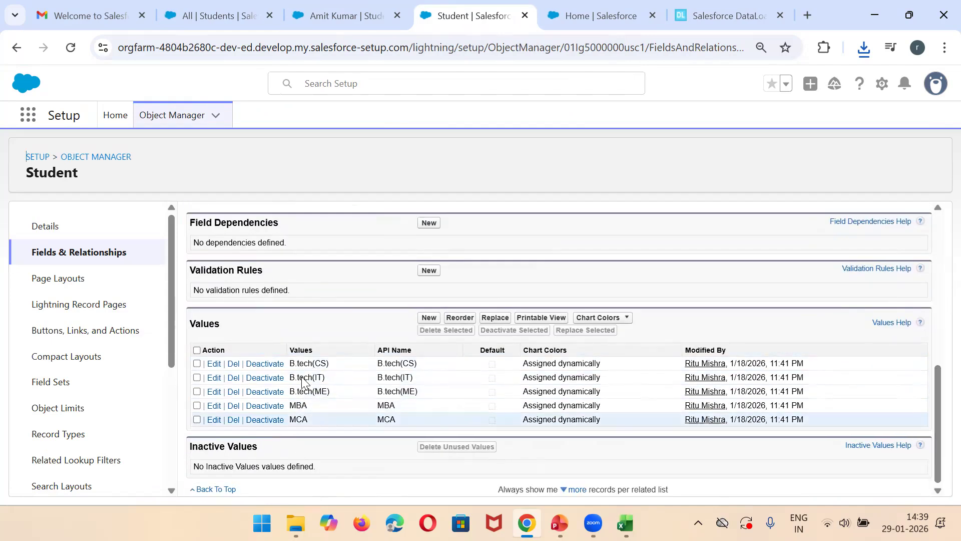
Step: Copy the MBA picklist value, fill it into Course cells C2:C56 of the UpdateSTudent workbook in Excel, and save the file
double_click(296, 407)
key(ctrl+c)
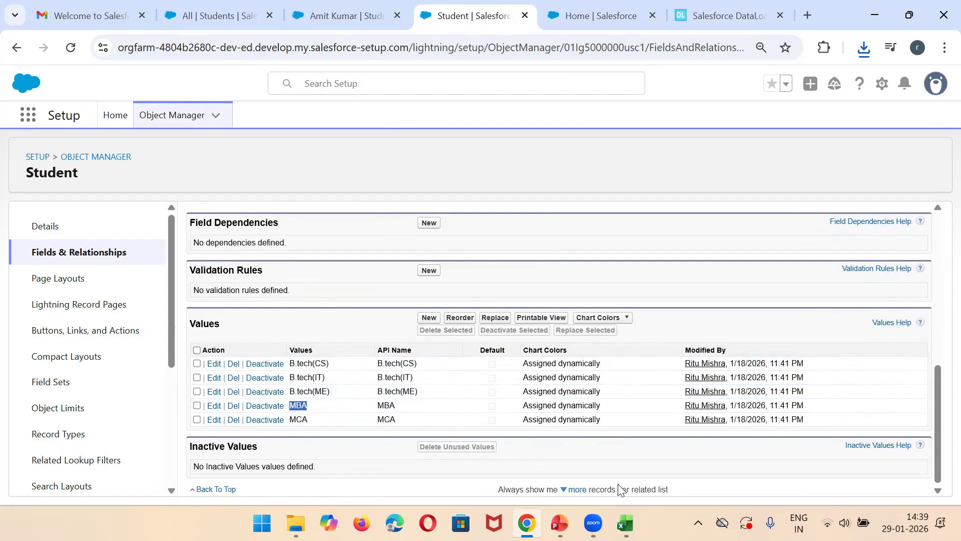
mouse_move(625, 523)
click(771, 438)
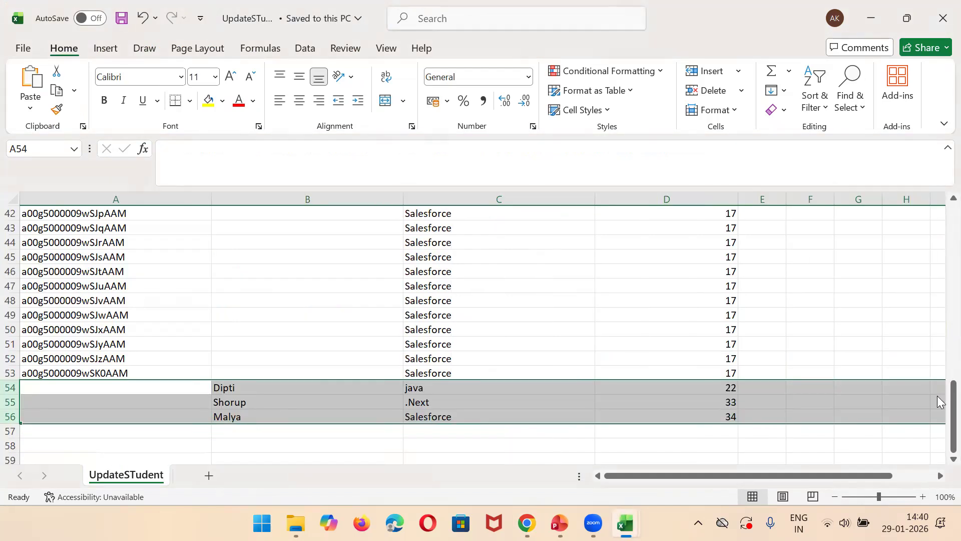
scroll(940, 402, up, 14)
key(ctrl+v)
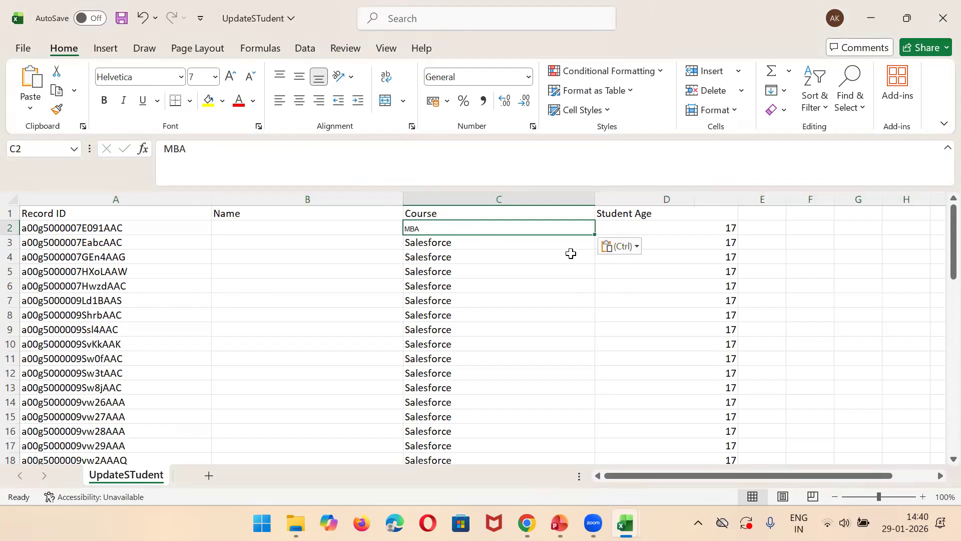
drag(597, 235, 510, 439)
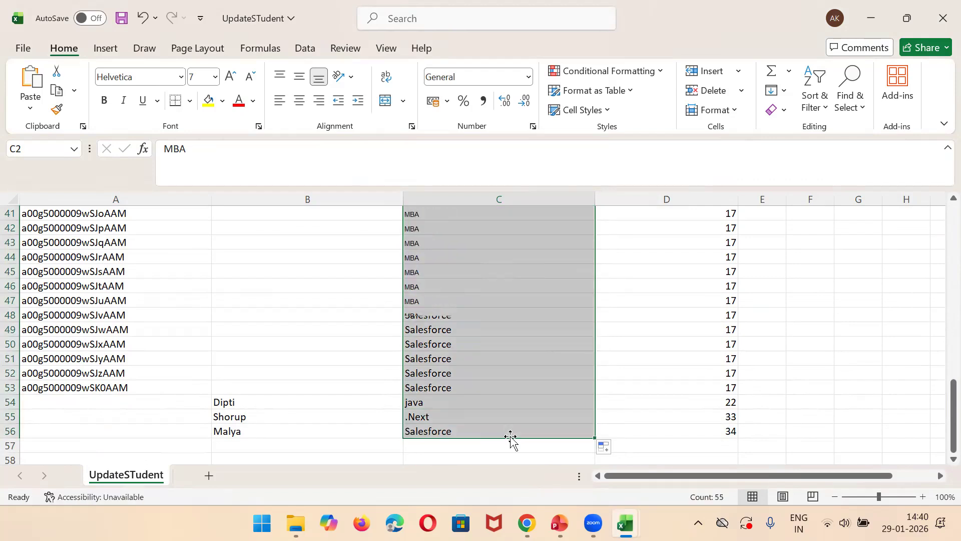
key(ctrl+s)
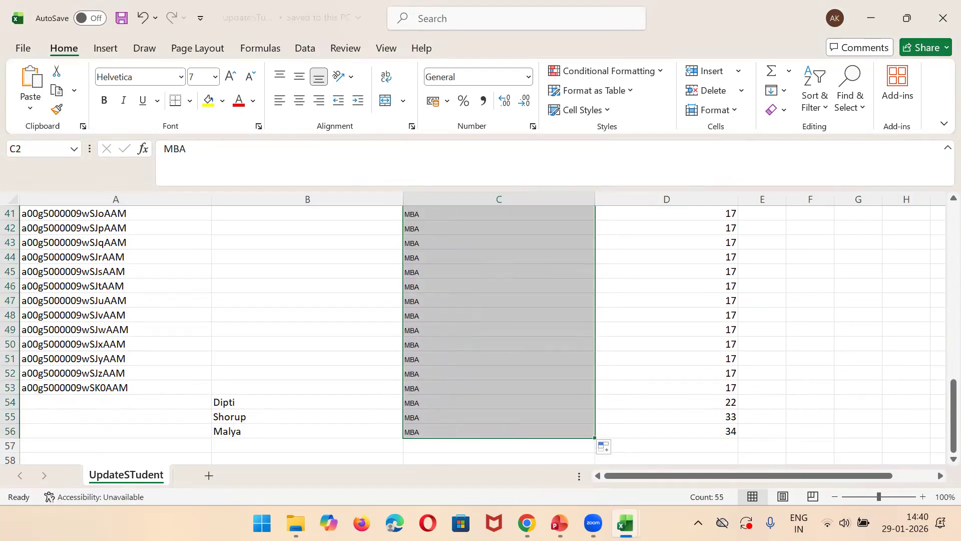
Step: Switch to dataloader.io and start a new import task with the Upsert operation on the Student object
key(alt+Tab)
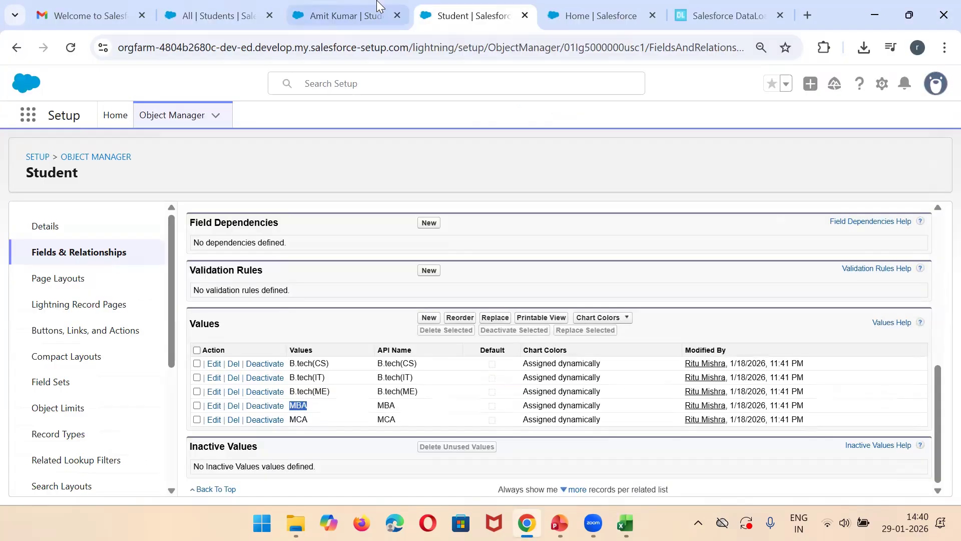
click(721, 16)
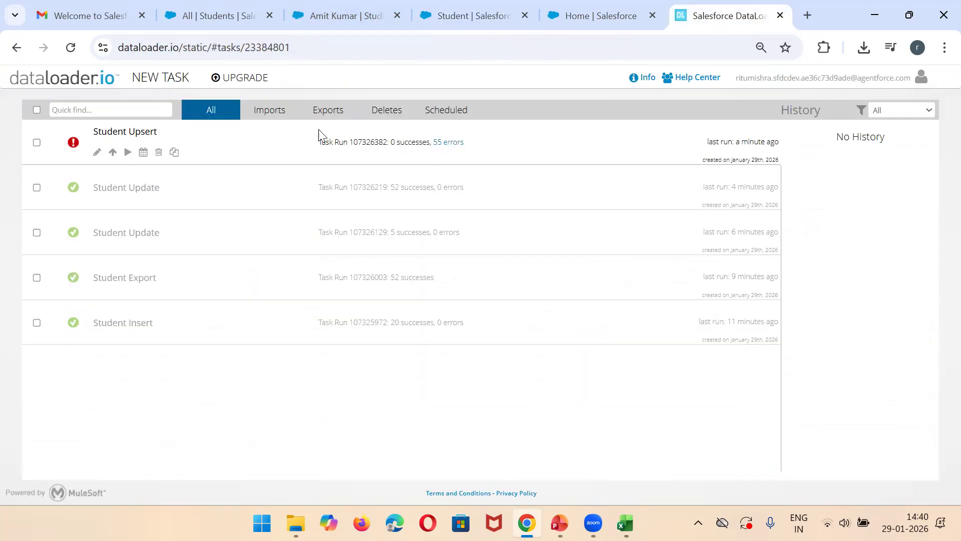
click(183, 80)
click(176, 106)
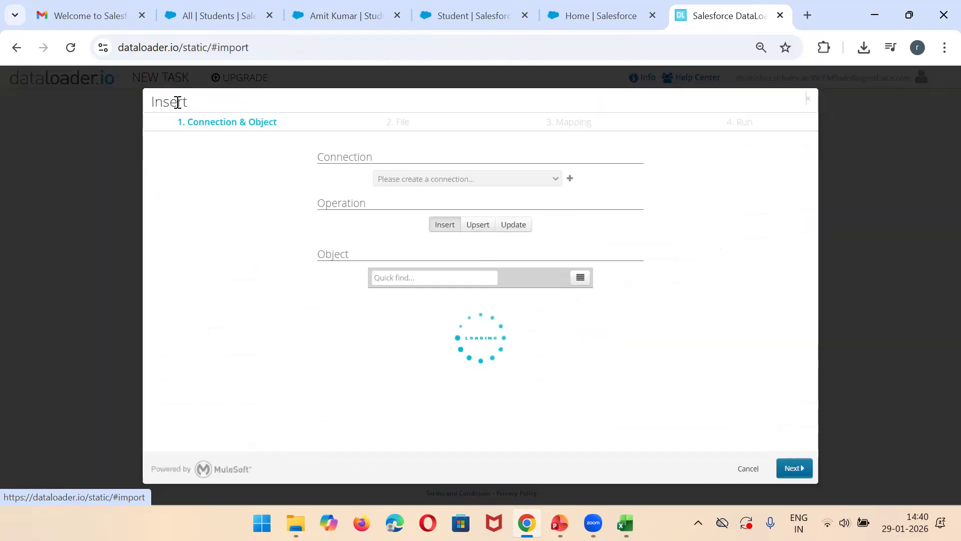
click(476, 224)
click(414, 279)
text(studen)
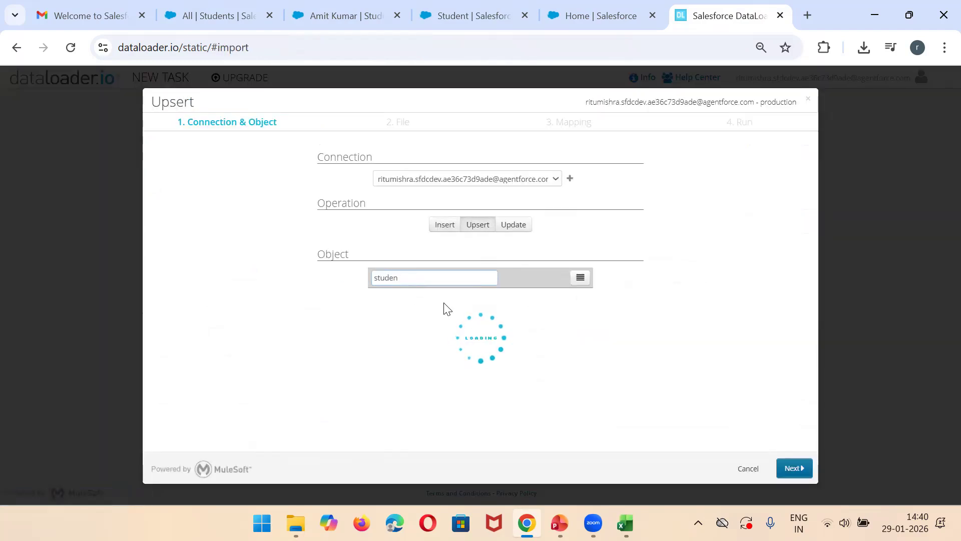
click(429, 317)
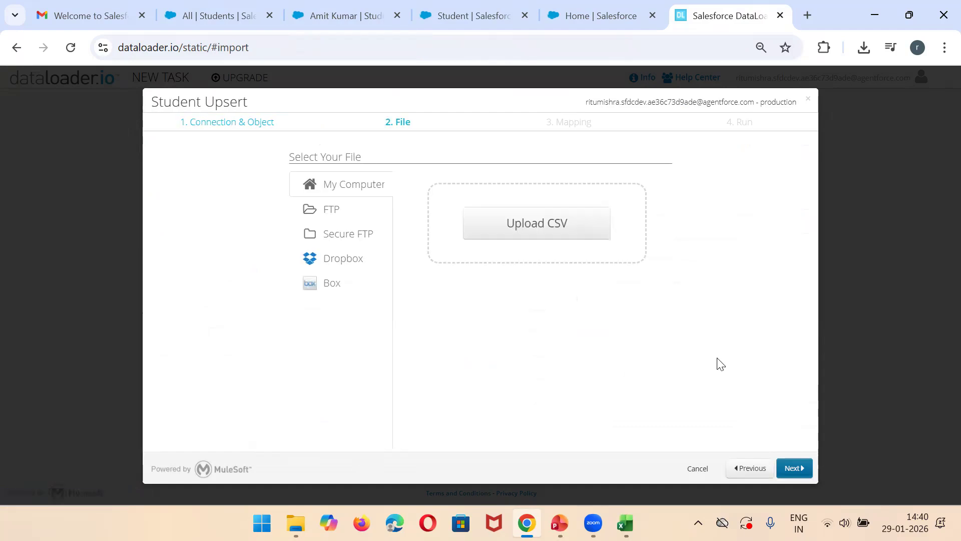
Step: Upload the UpdateSTudent CSV file and map its Course column to the Student COurse field
click(559, 237)
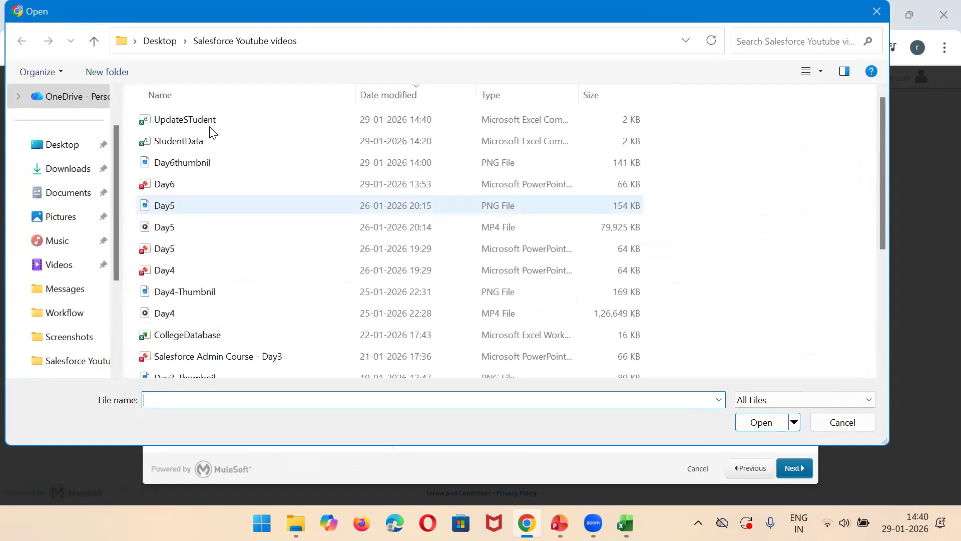
double_click(211, 125)
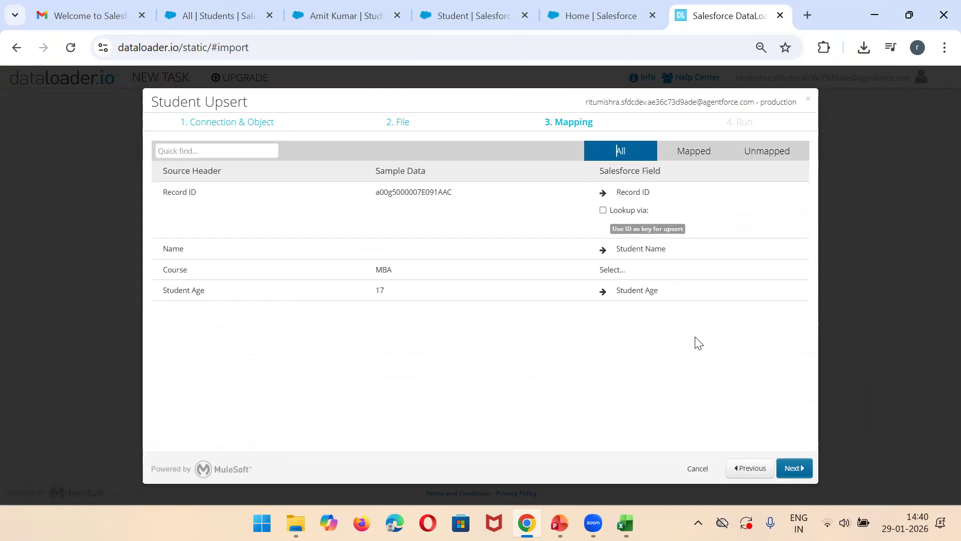
click(624, 271)
text(cour)
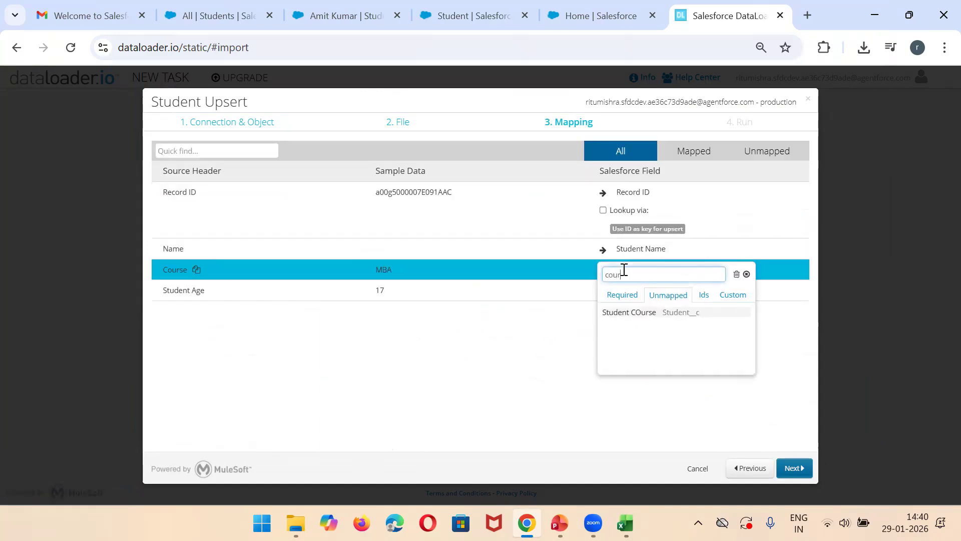
click(655, 313)
Step: Save and run the Student Upsert task, and check its run result in the task list
click(786, 458)
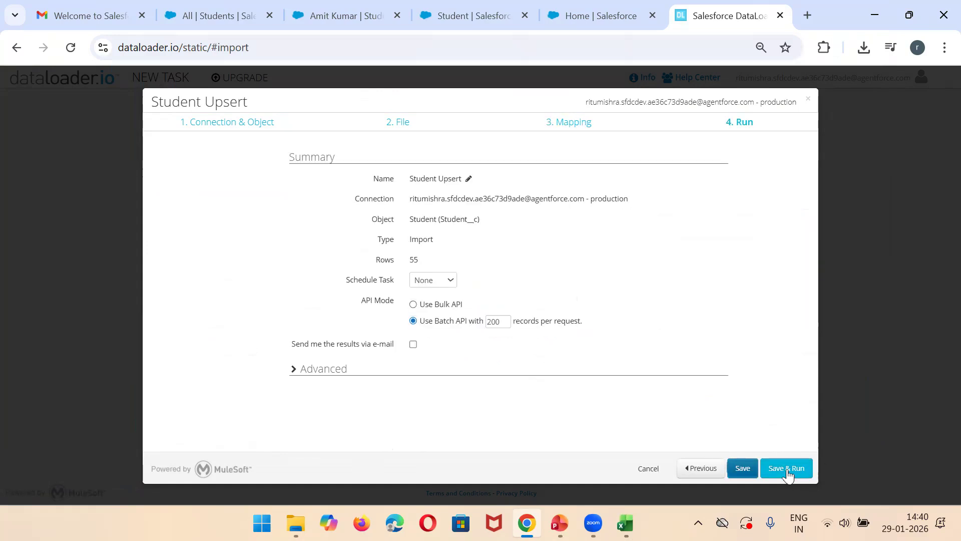
click(787, 468)
click(571, 334)
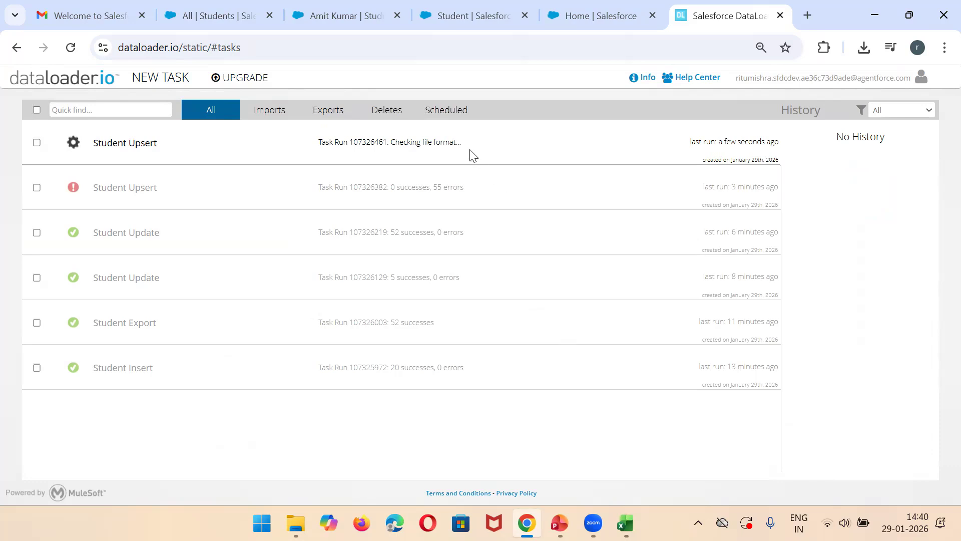
click(454, 134)
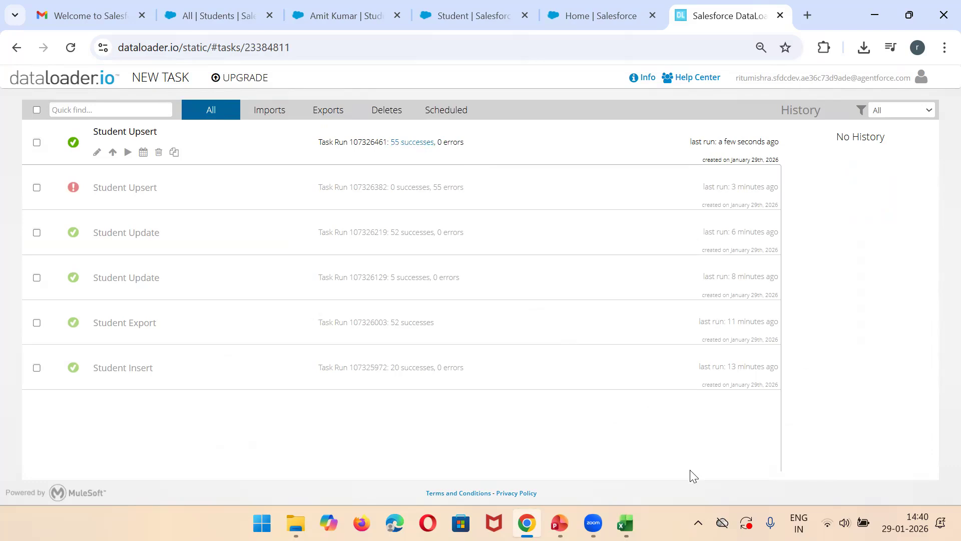
Step: Switch to the UpdateSTudent workbook and review the existing records' Record ID, Course and Student Age cells in rows 46 to 53
mouse_move(626, 523)
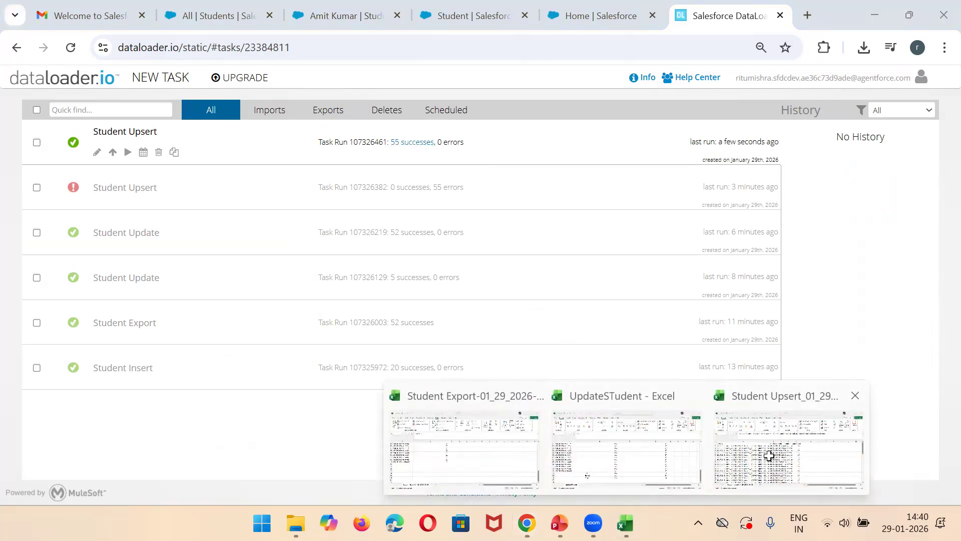
click(771, 461)
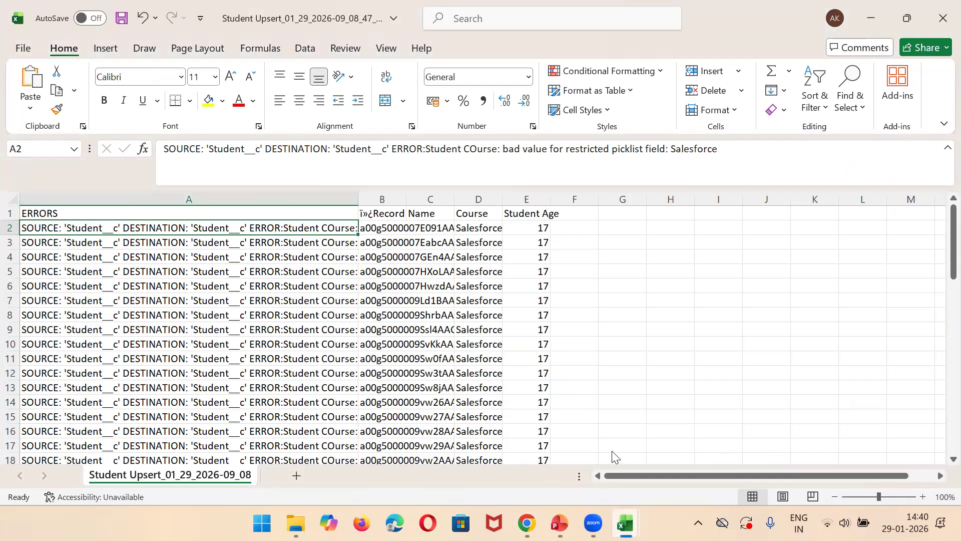
click(611, 449)
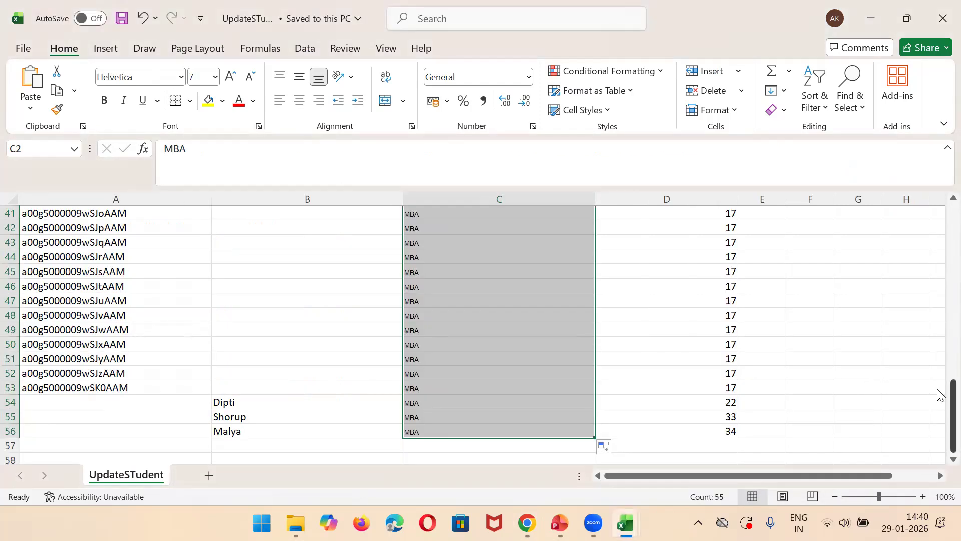
click(48, 289)
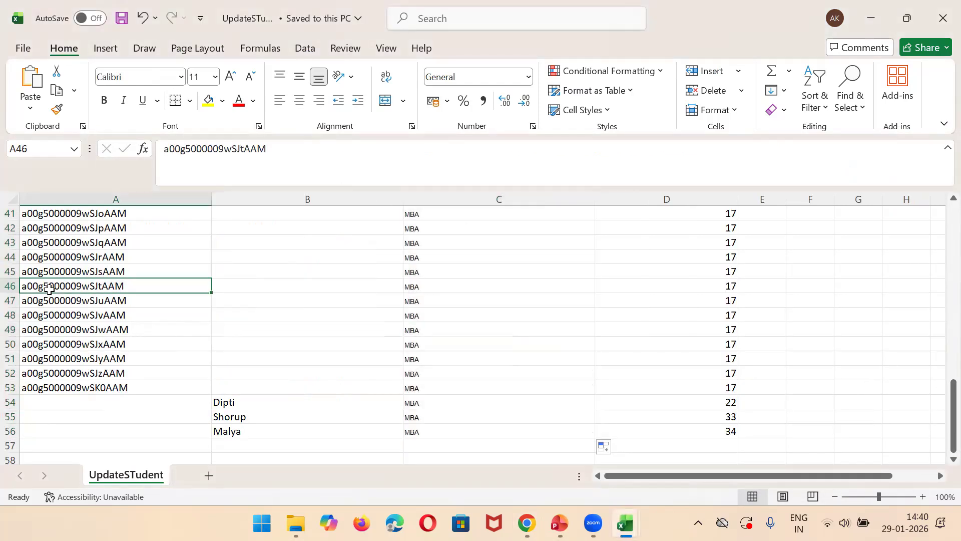
key(Right)
key(Right)
key(Right)
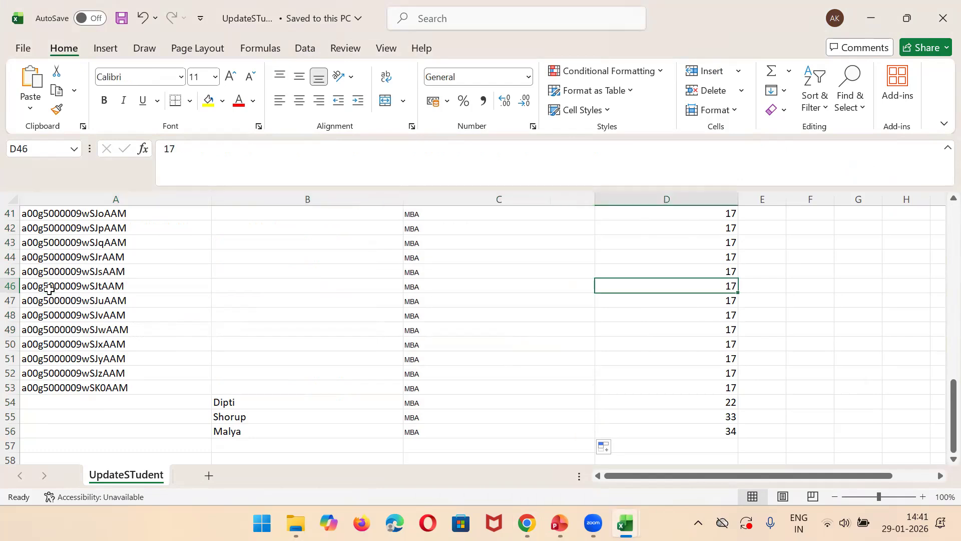
key(Left)
key(Left)
key(Left)
key(Right)
key(Right)
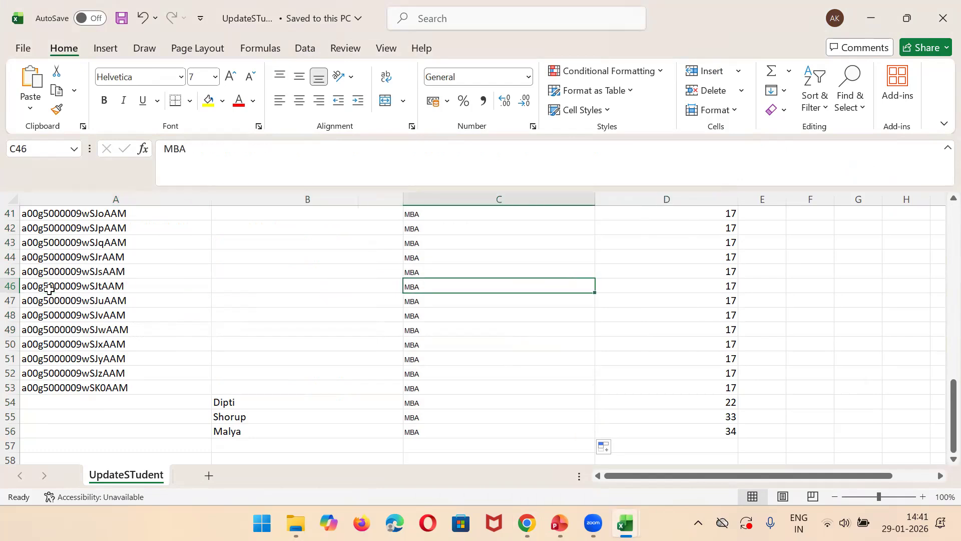
key(Right)
key(Right)
key(Down)
key(Down)
key(Down)
key(Down)
key(Down)
key(Down)
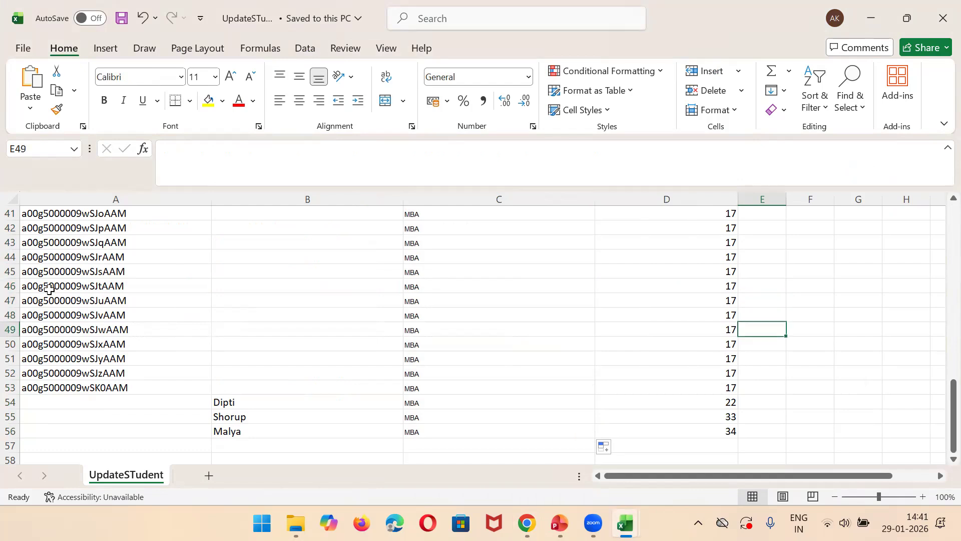
key(Left)
key(Left)
key(Left)
key(Left)
key(Down)
key(Down)
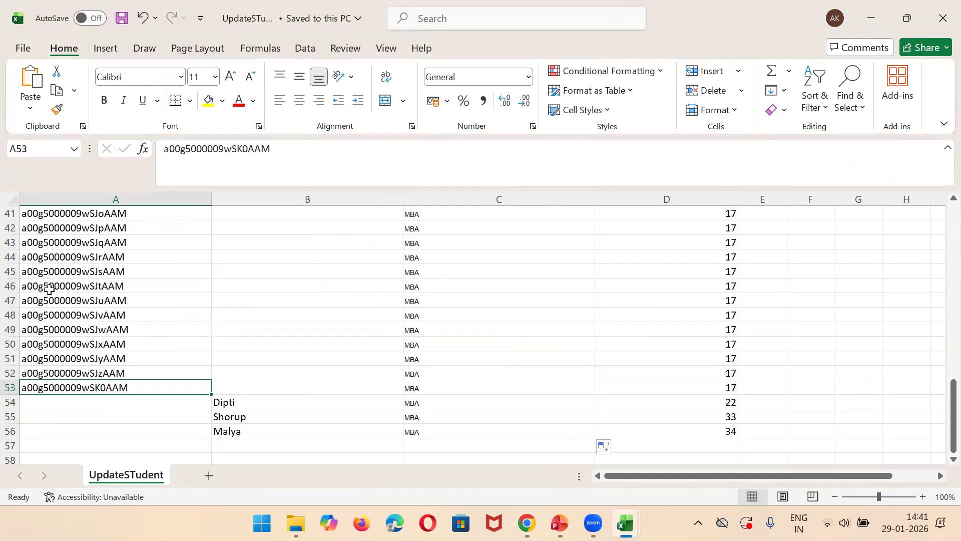
Step: Review the new students without a Record ID in rows 54 to 56, selecting their names, courses and ages in B54:D56
key(Right)
key(Down)
key(Down)
key(Down)
key(Up)
key(Up)
key(Up)
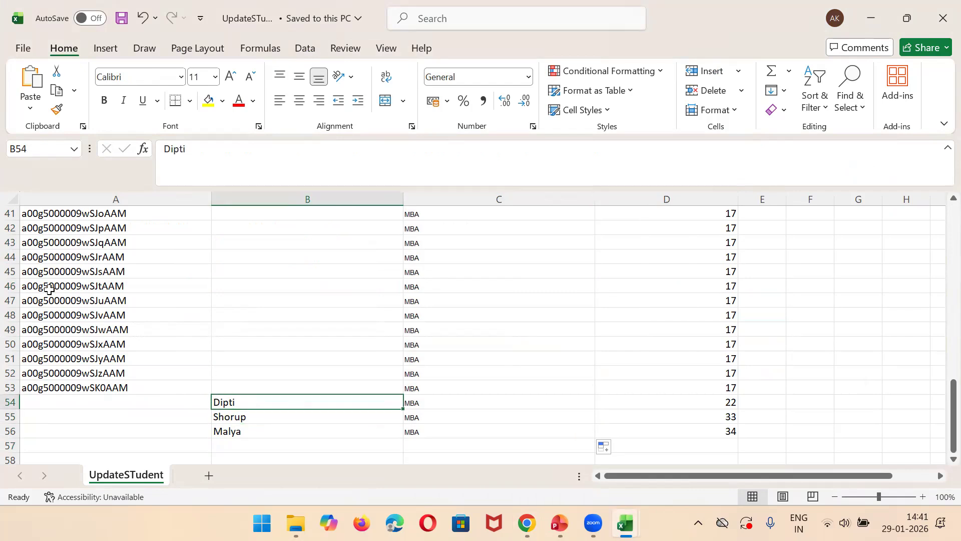
key(shift+Down)
key(shift+Down)
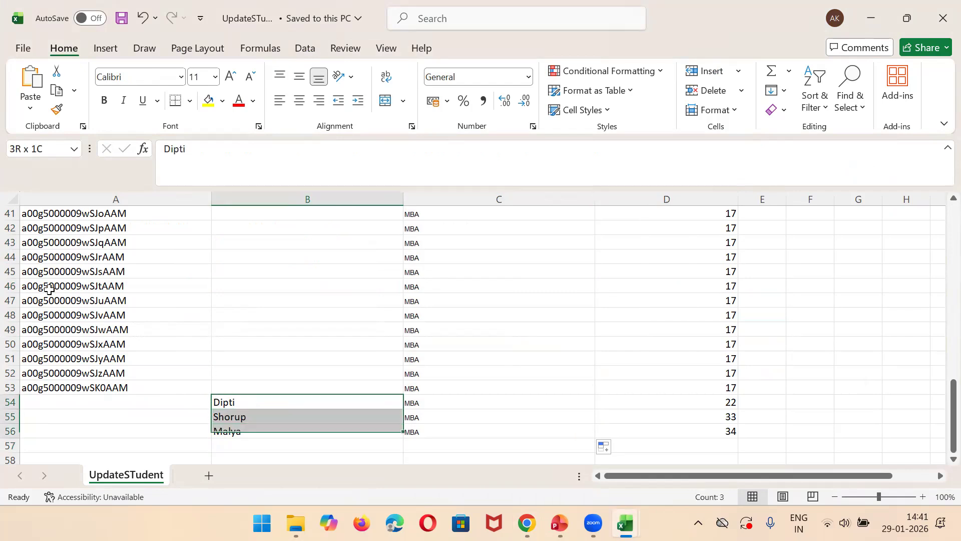
key(shift+Right)
key(shift+Right)
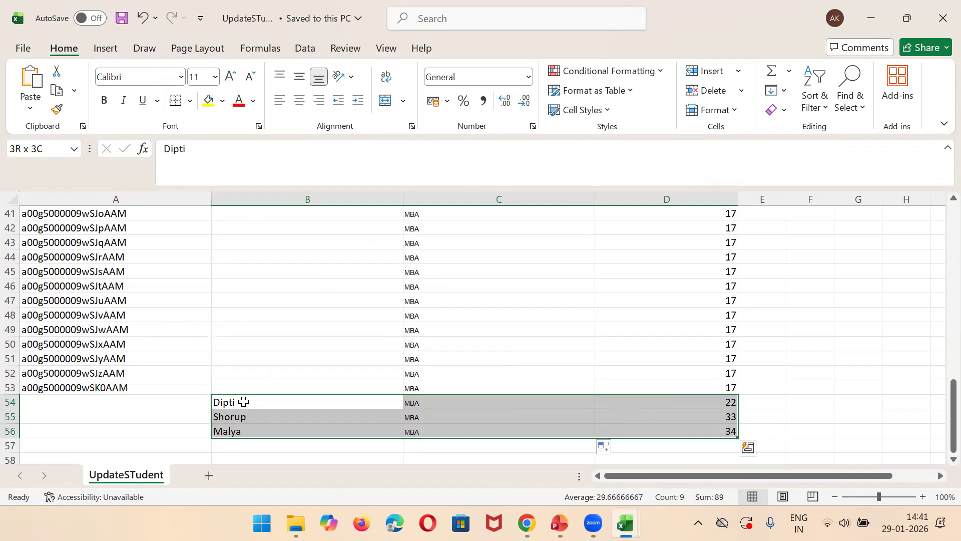
Step: Copy the student name in B55, search for it in the Salesforce Students All list, and open the matching record's details
click(256, 413)
key(ctrl+c)
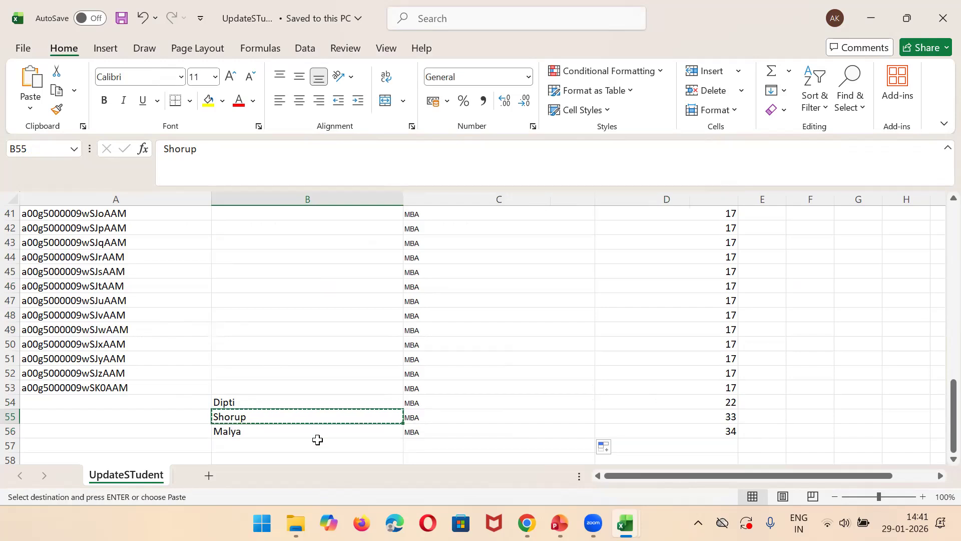
click(528, 523)
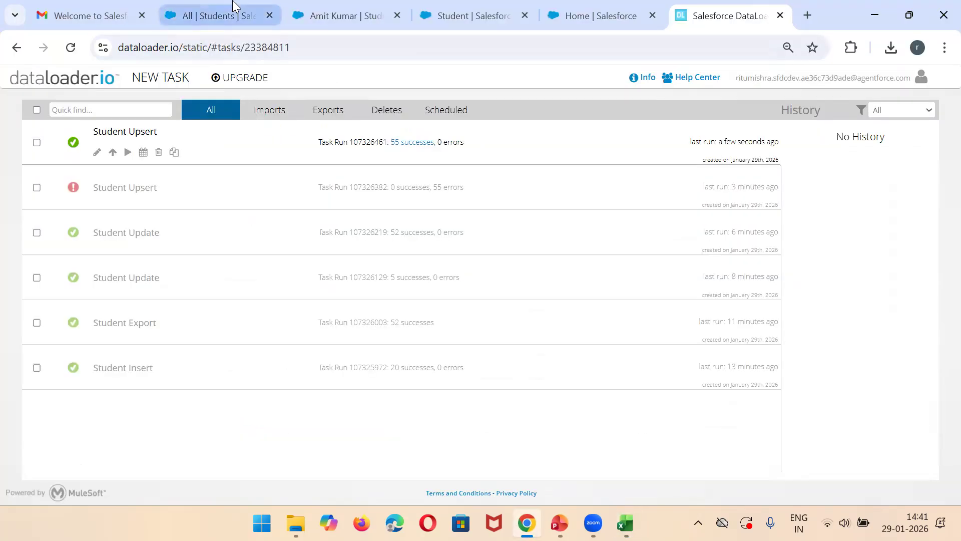
click(233, 4)
click(684, 194)
key(ctrl+v)
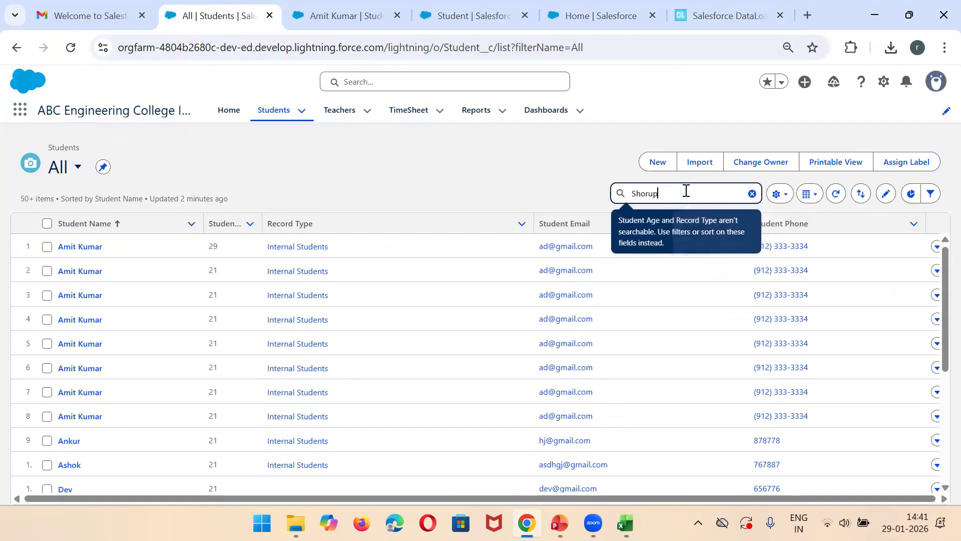
key(Return)
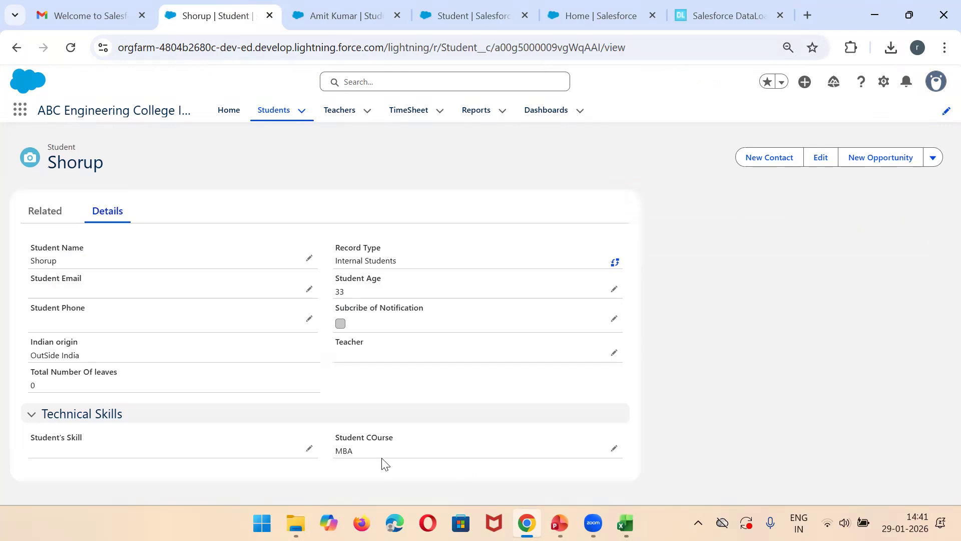
Step: Return to the Students All list view and open the first student's record to check Student Age and Student COurse
click(271, 122)
click(165, 171)
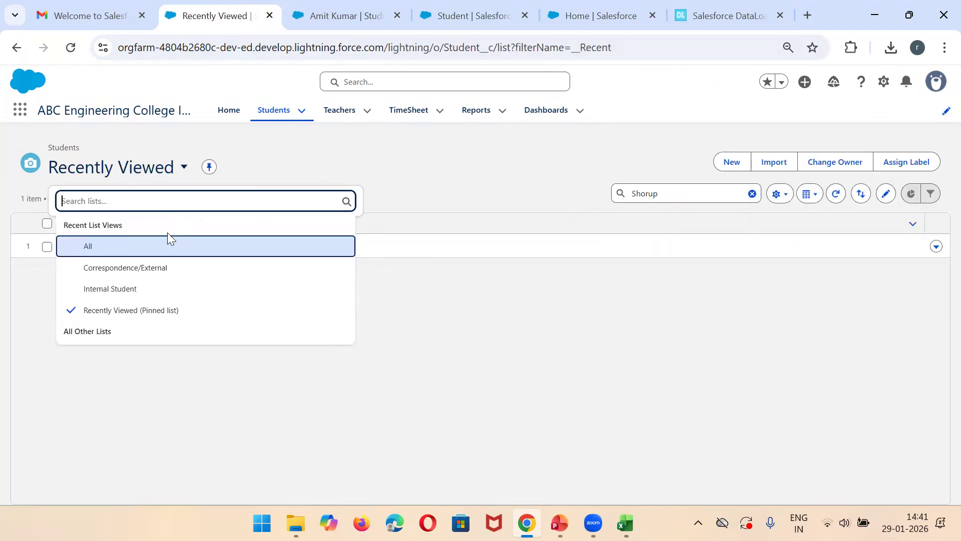
click(134, 248)
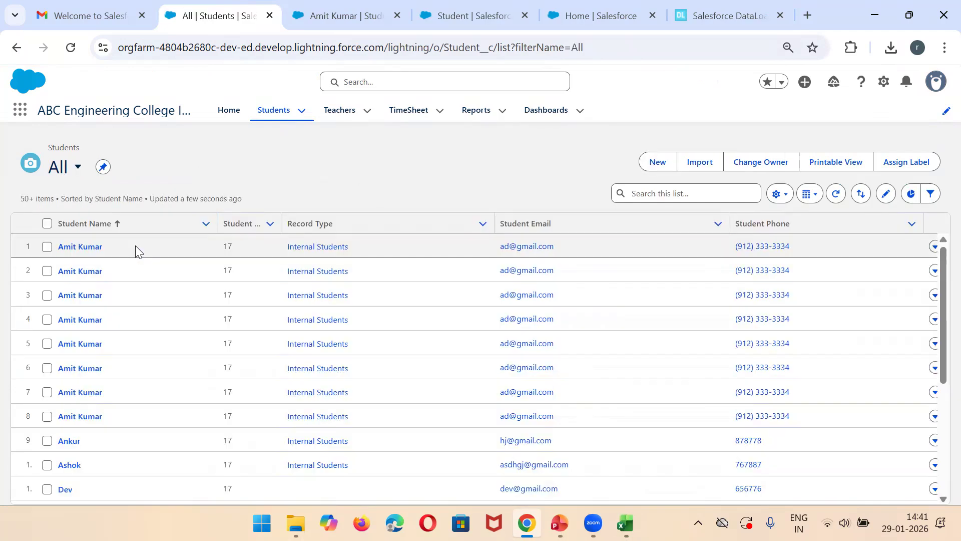
click(779, 195)
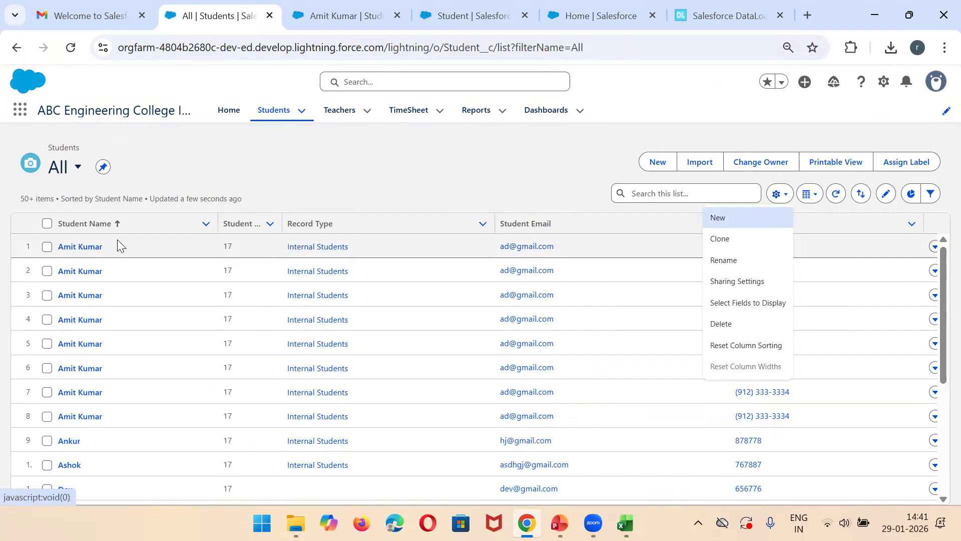
click(82, 246)
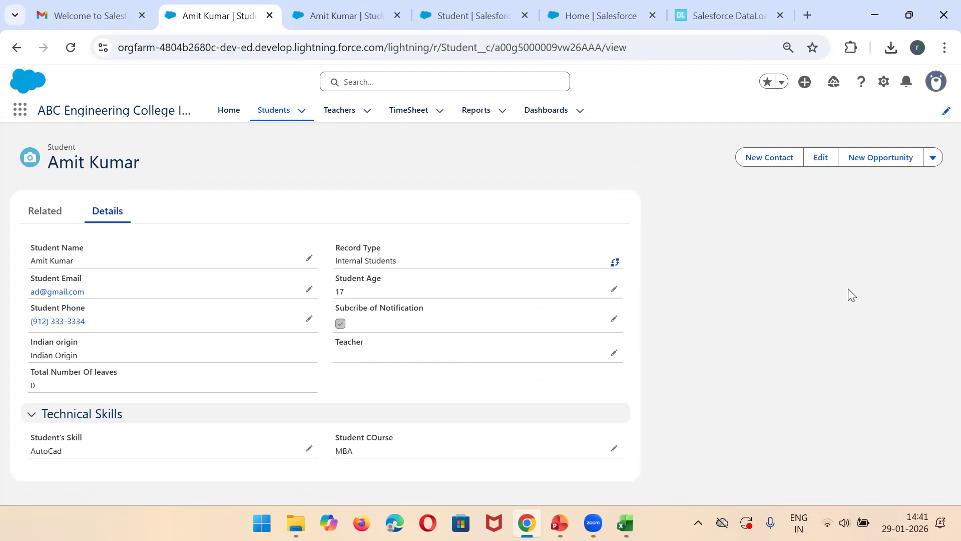
Step: Switch to dataloader.io and start a new Export task on the Student (Student__c) object
click(728, 15)
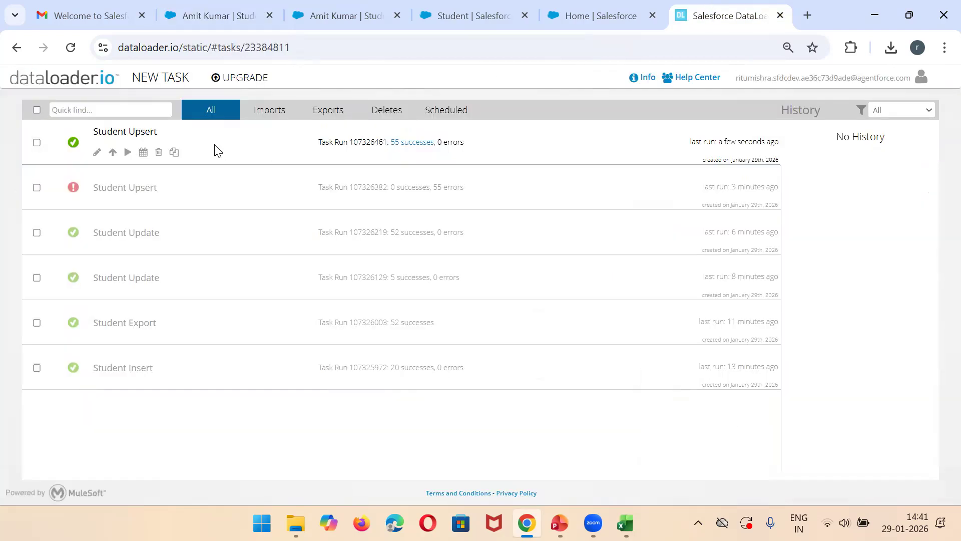
click(173, 88)
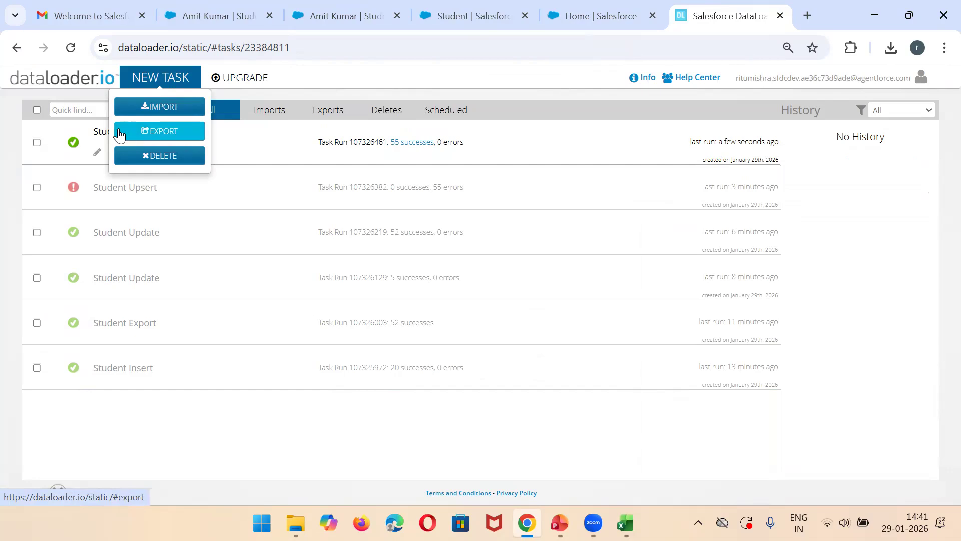
click(164, 143)
click(415, 231)
text(student)
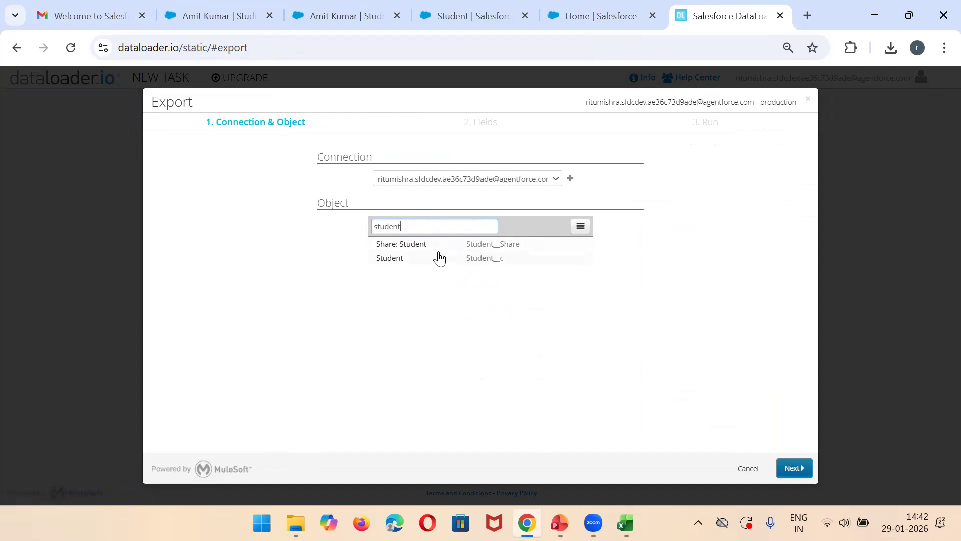
double_click(440, 259)
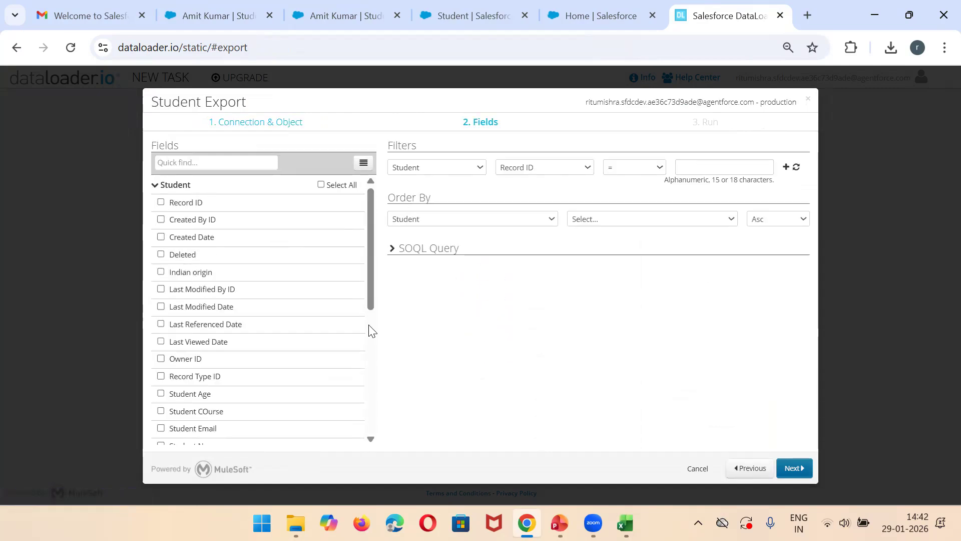
Step: Include the Student Name, Student COurse, Student Email, Student Phone, Student's Skill and Record ID fields in the export
drag(373, 258, 373, 320)
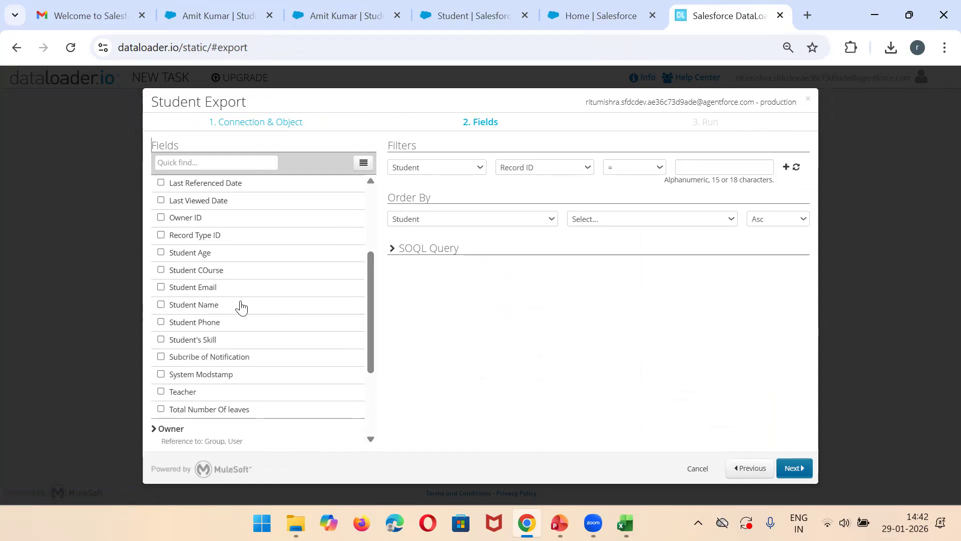
click(161, 306)
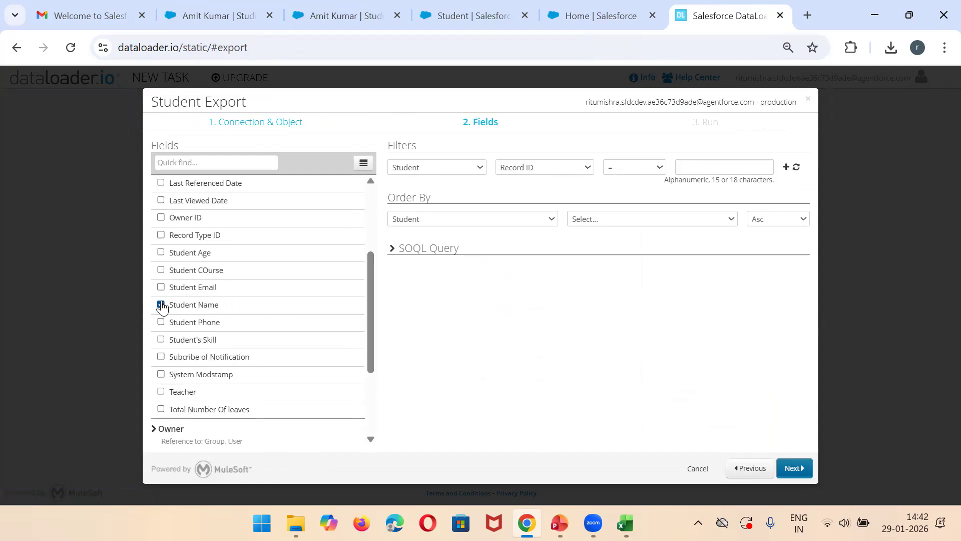
click(161, 270)
click(161, 322)
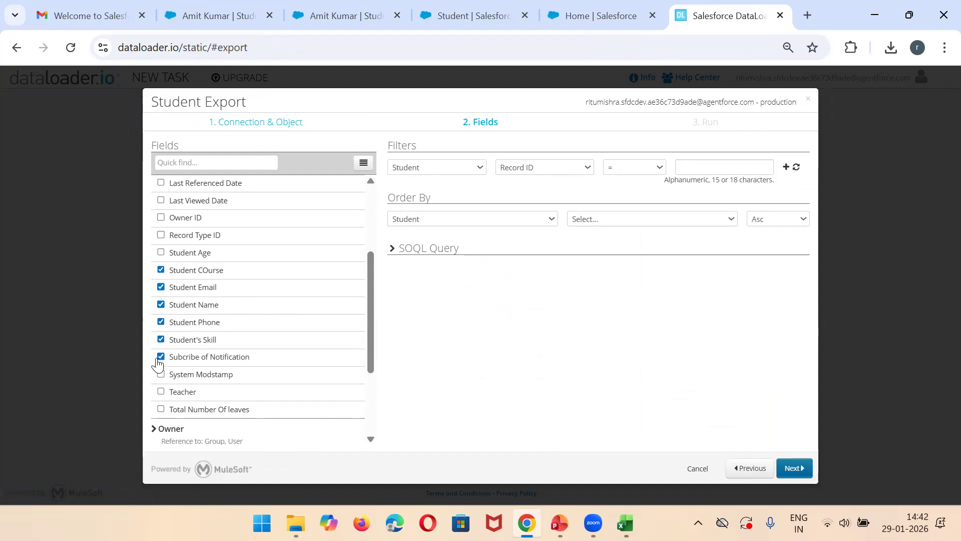
click(244, 162)
text(record)
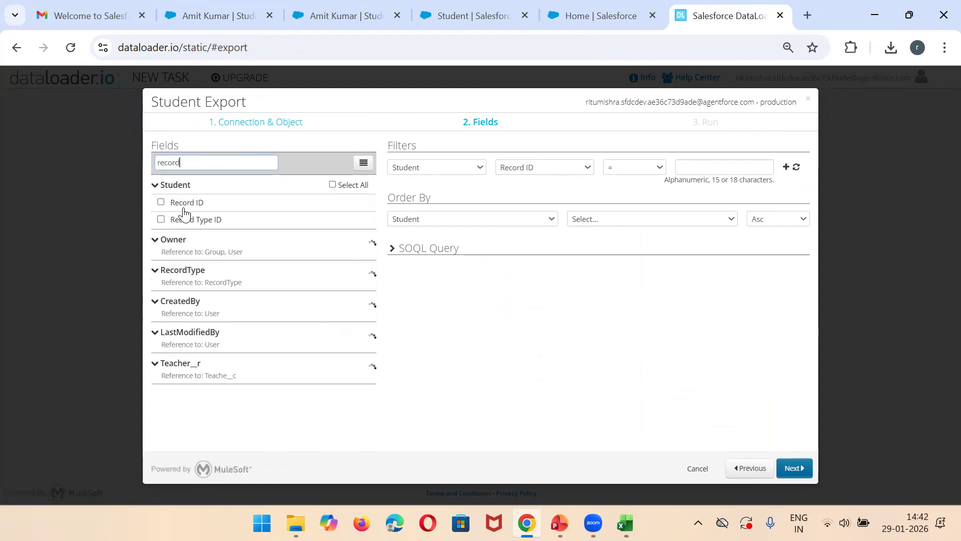
click(160, 203)
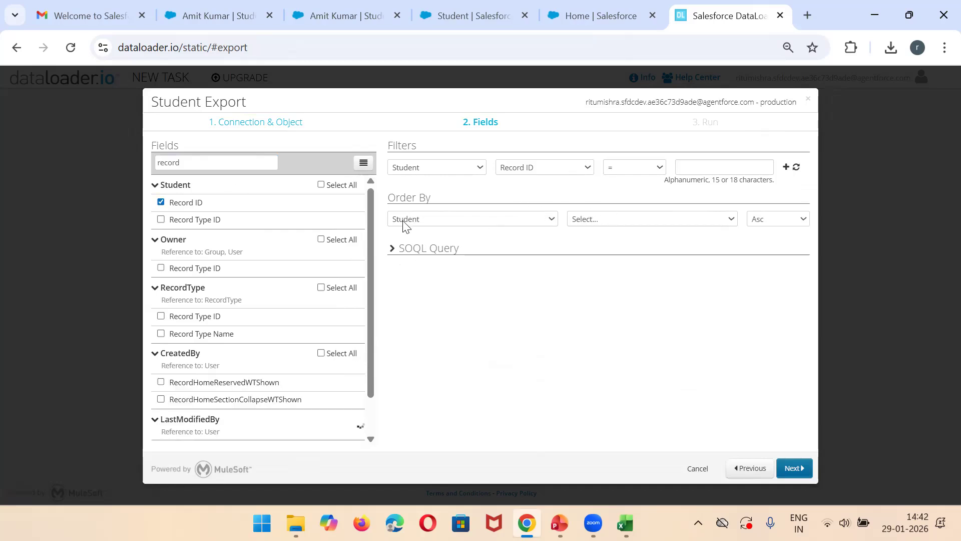
Step: Add and apply an export filter on the Student object where Student COurse equals MBA
click(480, 172)
click(479, 182)
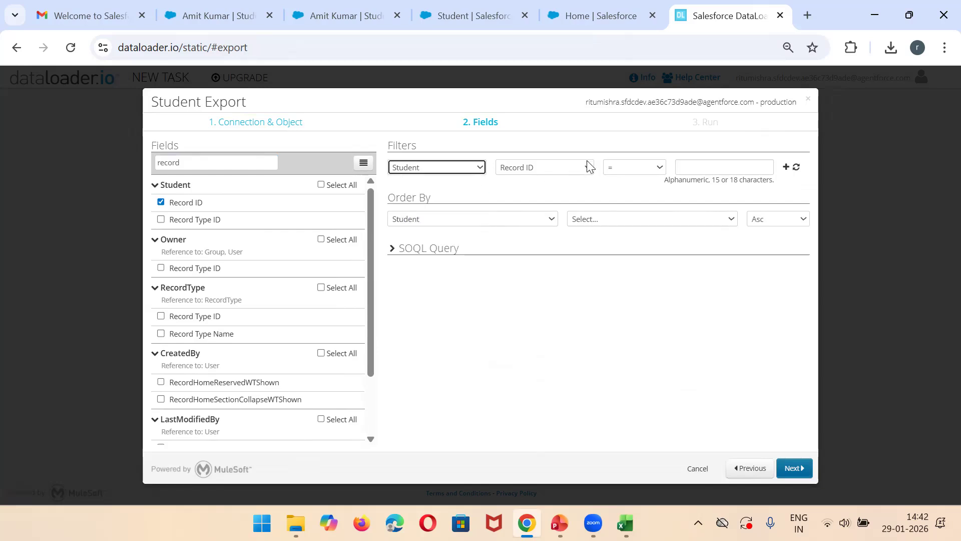
click(589, 167)
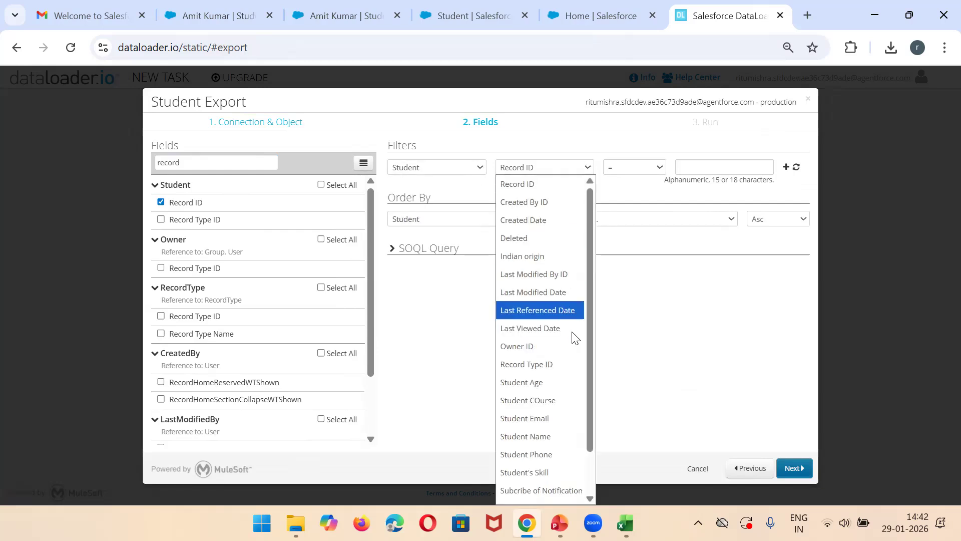
click(532, 400)
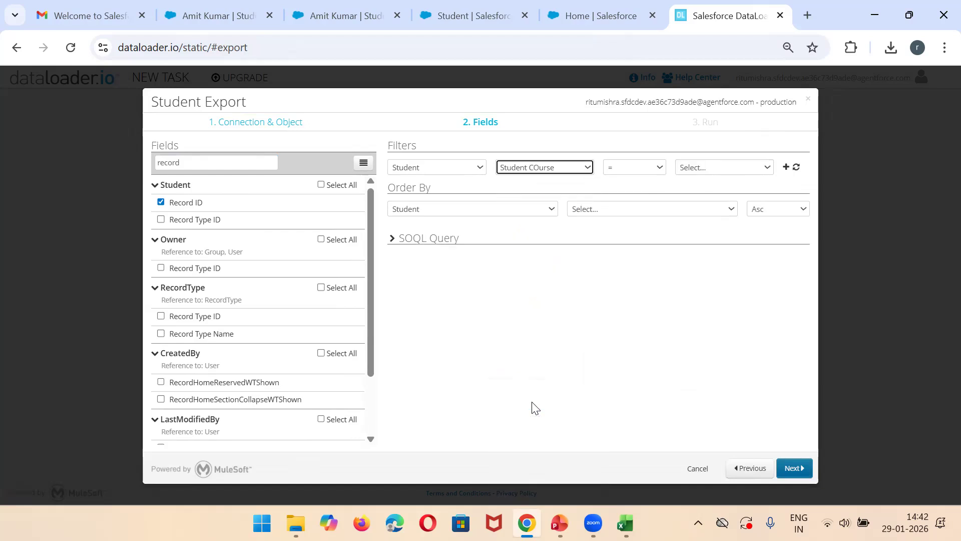
click(724, 170)
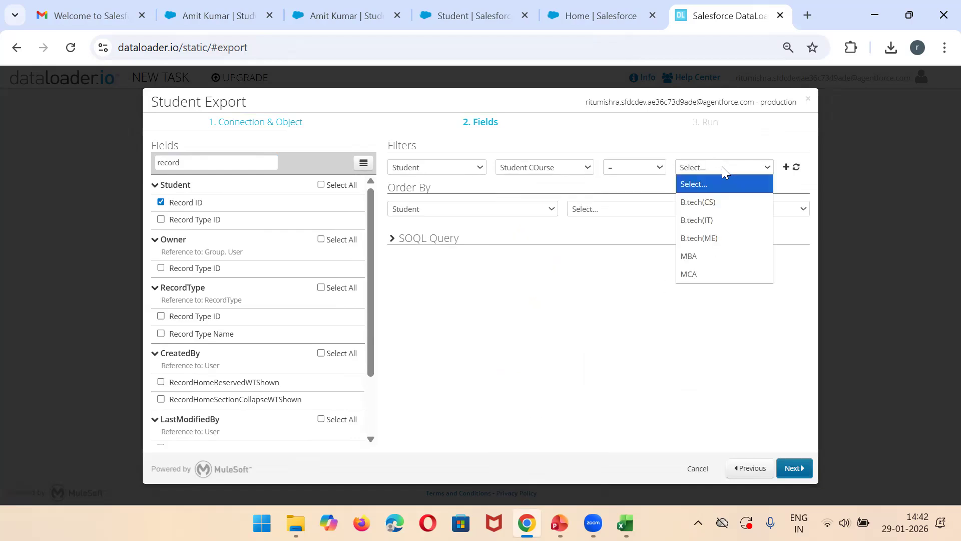
click(717, 259)
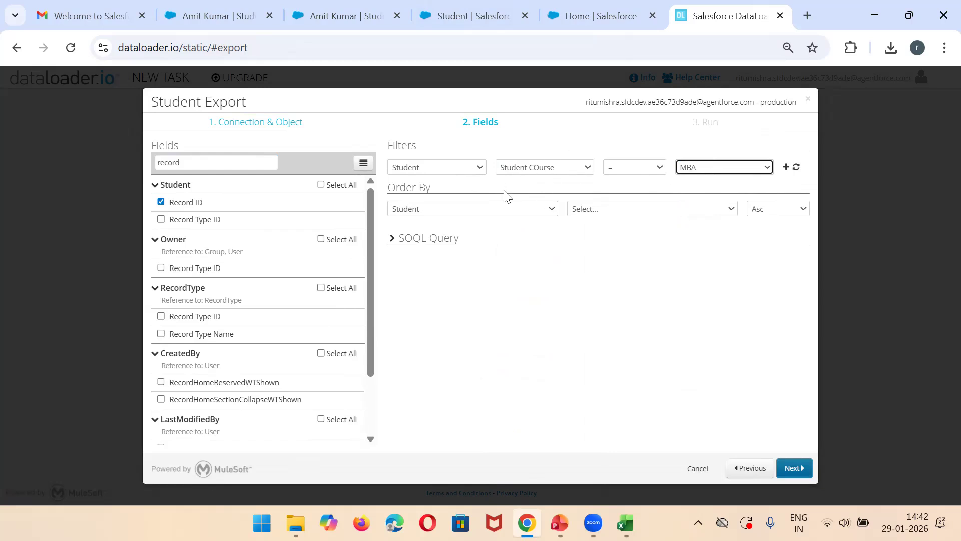
click(789, 468)
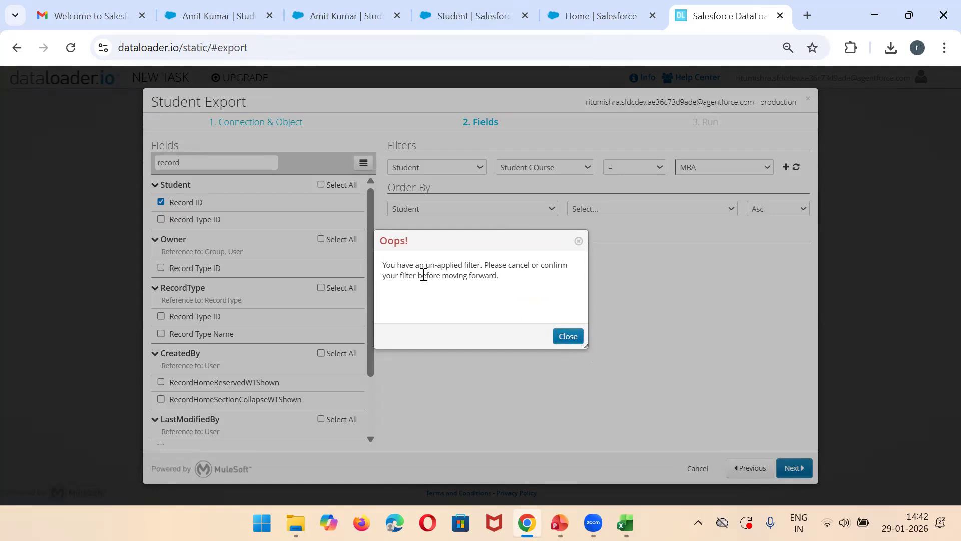
triple_click(418, 273)
click(566, 336)
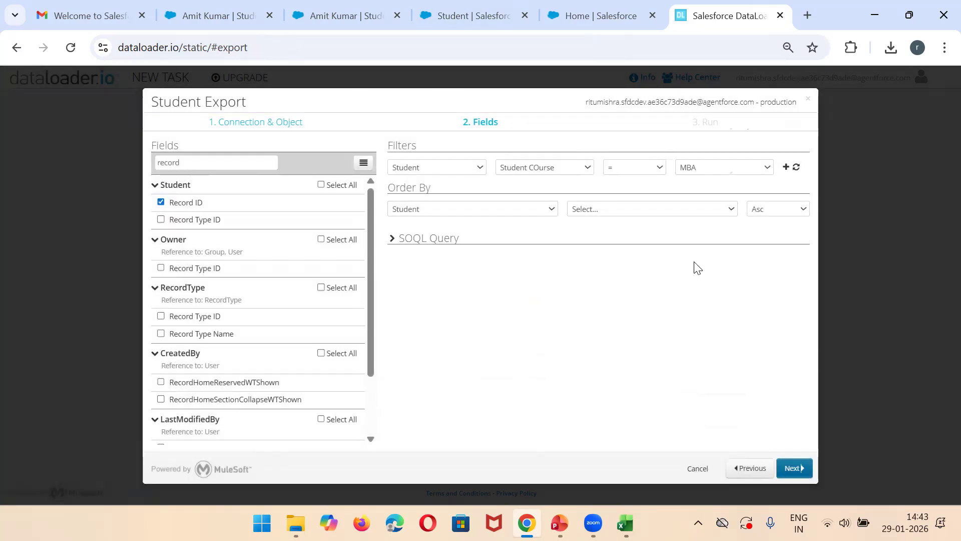
click(788, 168)
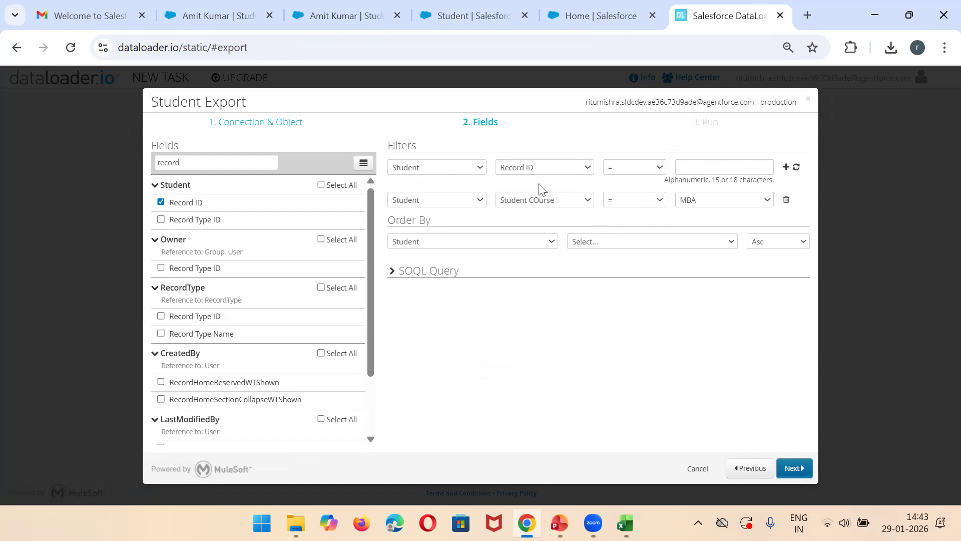
Step: Save and run the Student Export task, and open the exported CSV of successful records
click(481, 168)
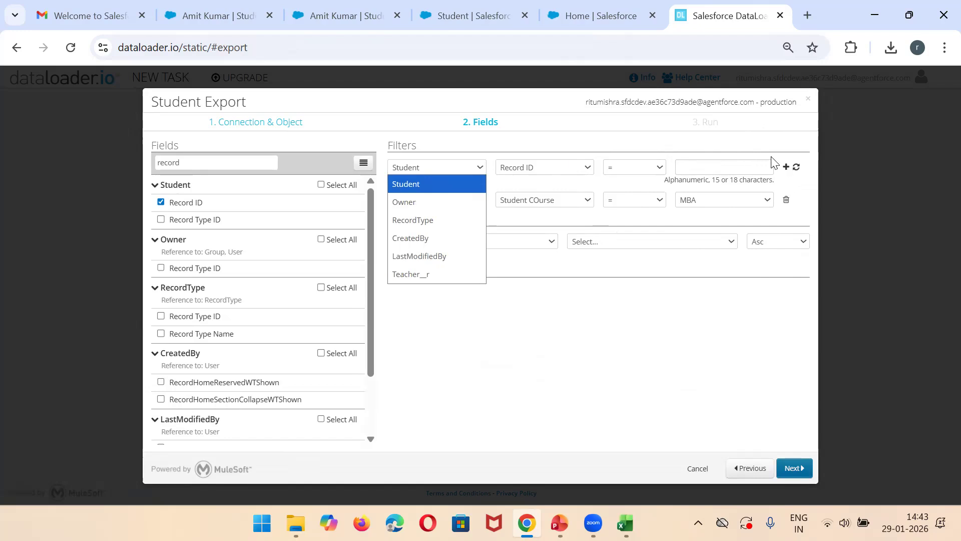
click(801, 471)
click(801, 471)
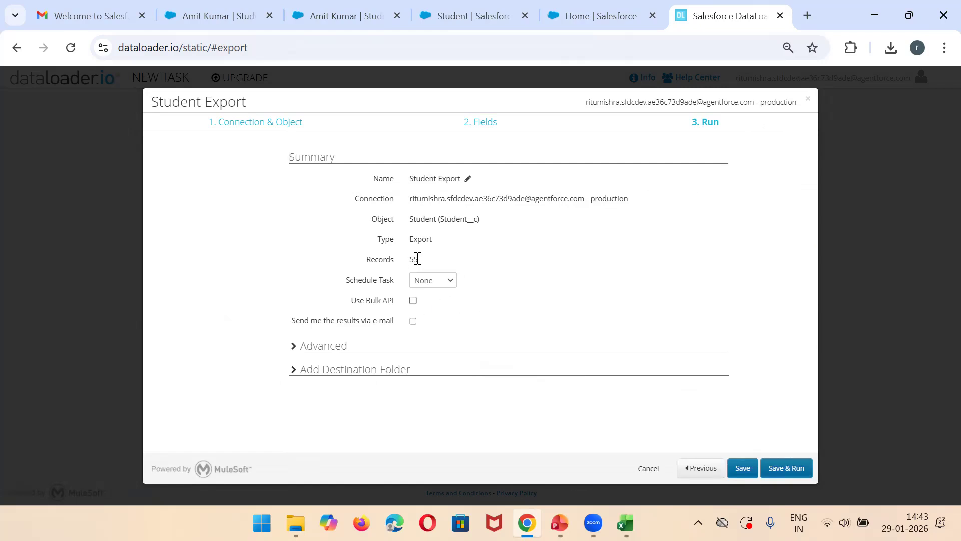
click(787, 470)
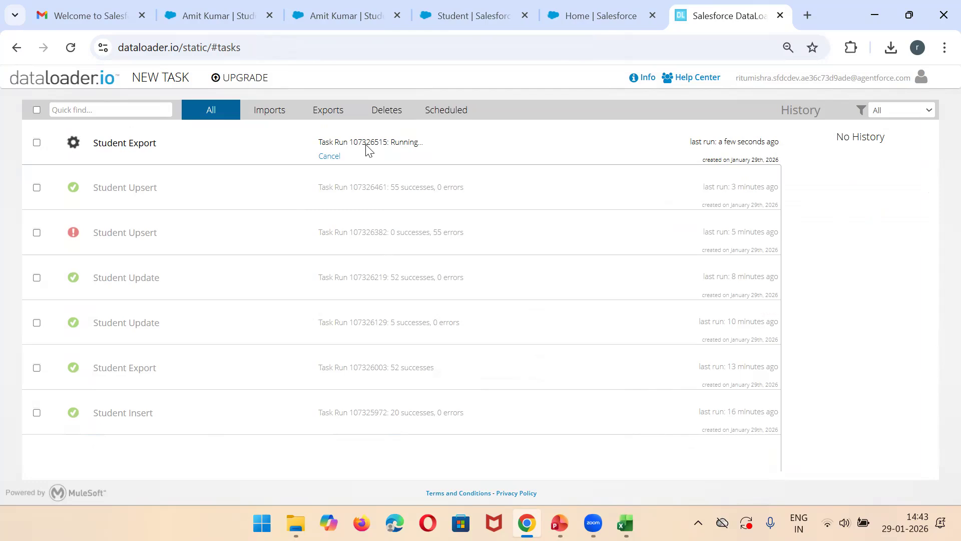
click(368, 148)
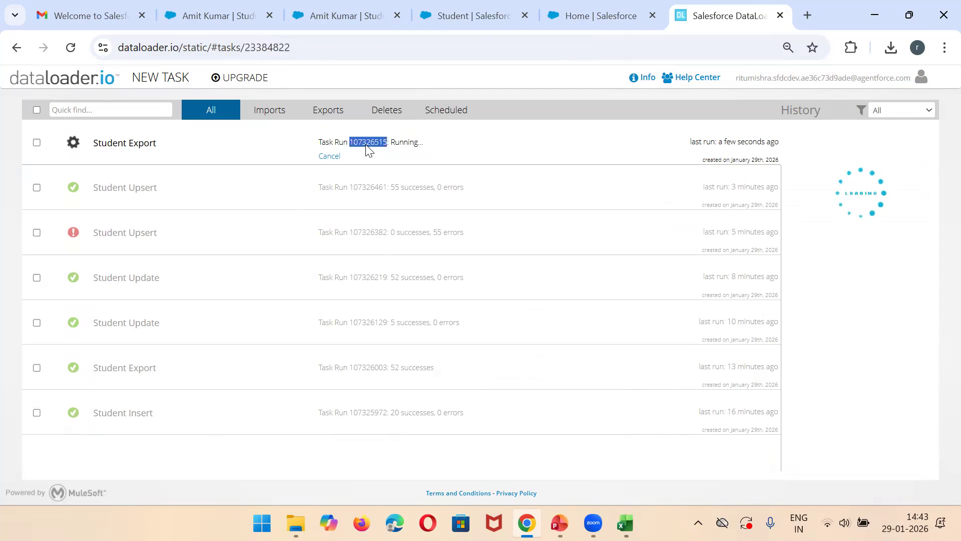
click(399, 145)
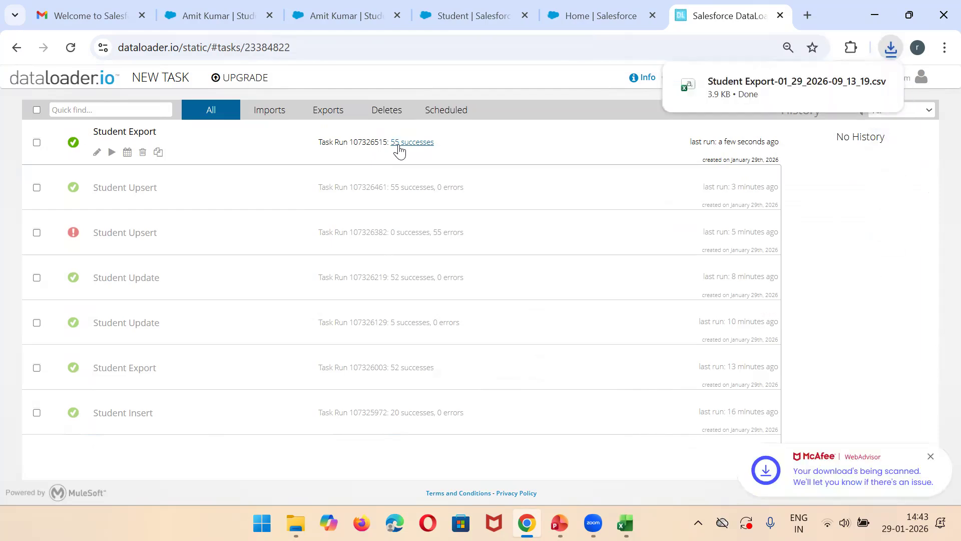
click(794, 91)
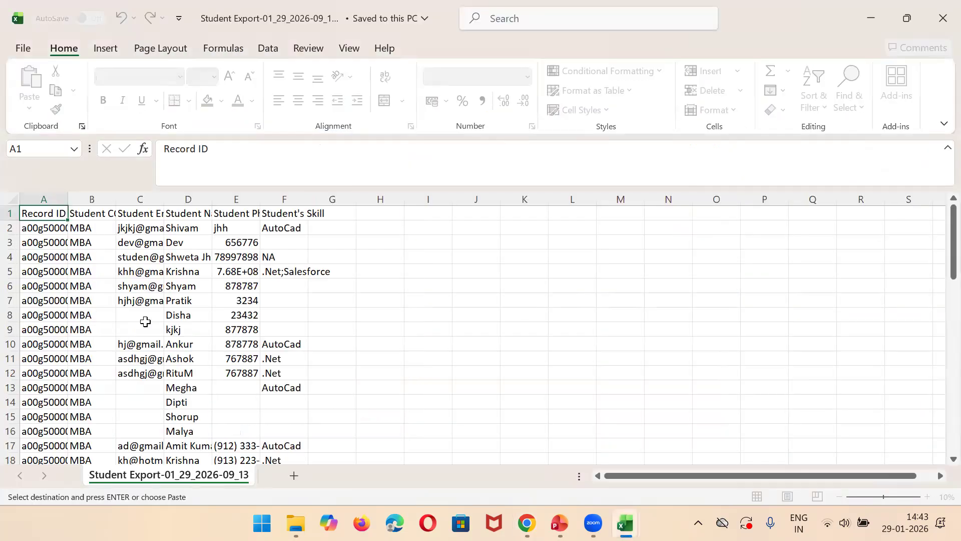
Step: Widen the Record ID and Student COurse columns in the exported CSV and review the filtered student records
drag(939, 261, 940, 129)
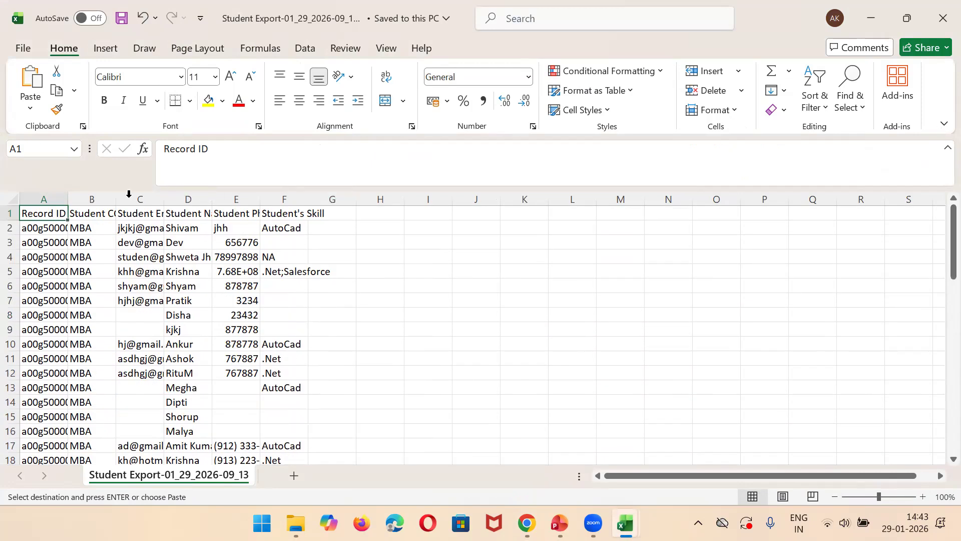
click(100, 200)
drag(114, 199, 246, 200)
drag(68, 199, 200, 199)
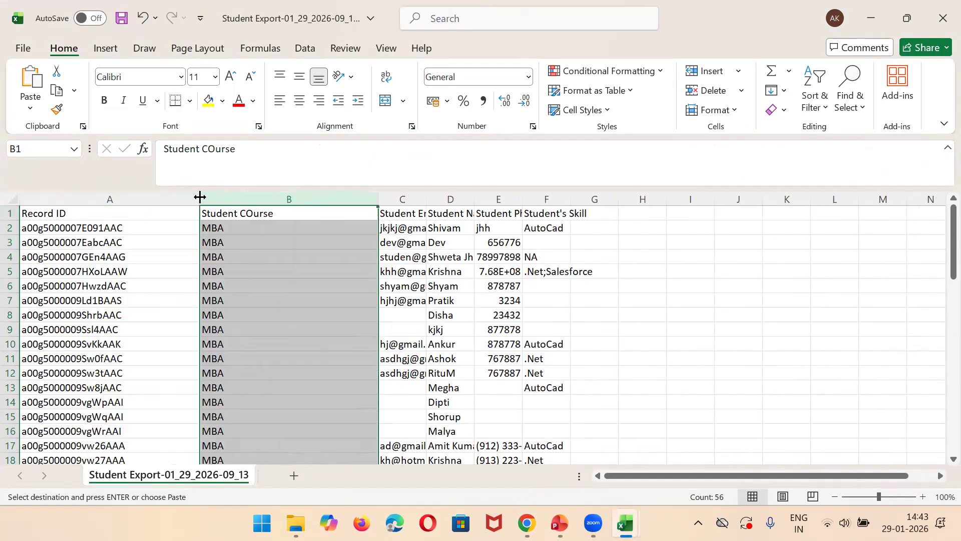
drag(427, 200, 941, 199)
Step: Leave the exported CSV, switch to dataloader.io and open a new Delete task
click(870, 19)
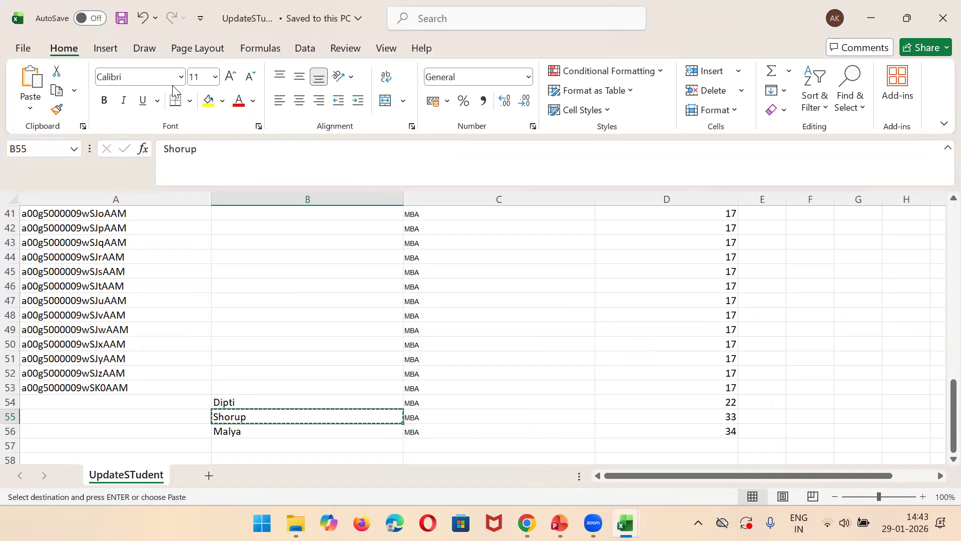
key(alt+Tab)
click(150, 156)
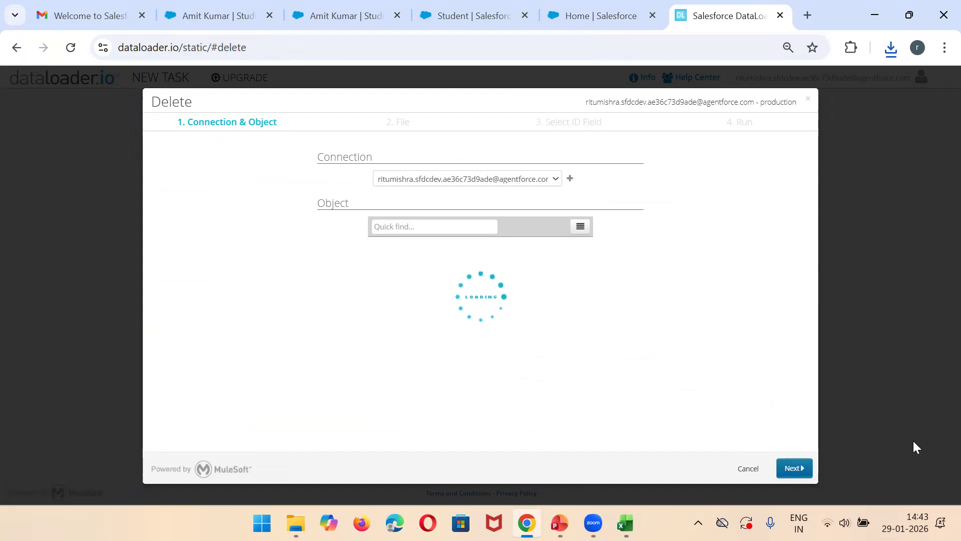
Step: Switch to the UpdateSTudent workbook and clear the student data from row 16 down, range A16:E67
key(alt+Tab)
drag(938, 397, 940, 175)
click(78, 435)
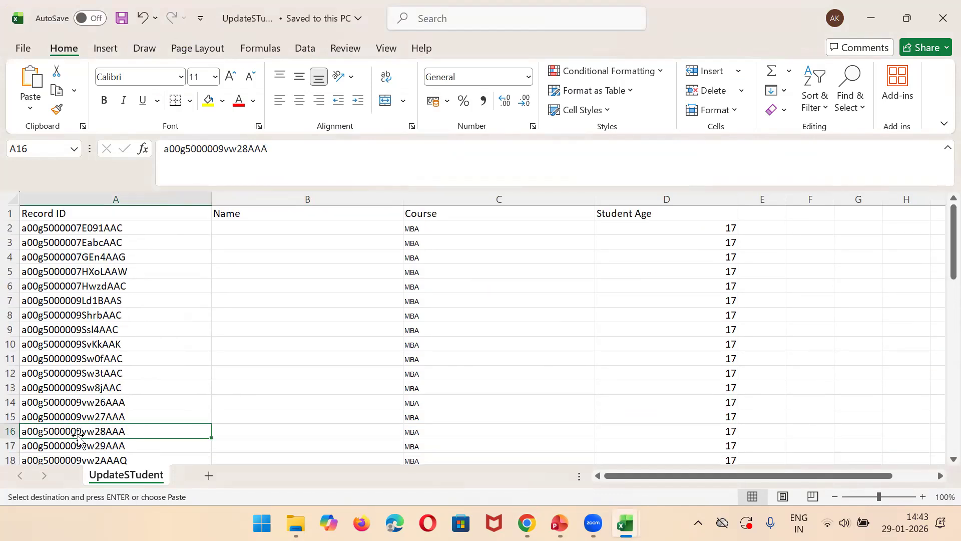
key(shift+Right)
key(shift+Right)
key(shift+Right)
key(shift+Right)
key(shift+Down)
key(shift+Down)
key(shift+Down)
key(shift+Down)
key(shift+Down)
key(shift+Down)
key(shift+Down)
key(shift+Down)
key(shift+Down)
key(shift+Down)
key(shift+Down)
key(shift+Down)
key(shift+Down)
key(shift+Down)
key(shift+Down)
key(shift+Down)
key(shift+Down)
key(shift+Down)
key(shift+Down)
key(shift+Down)
key(shift+Down)
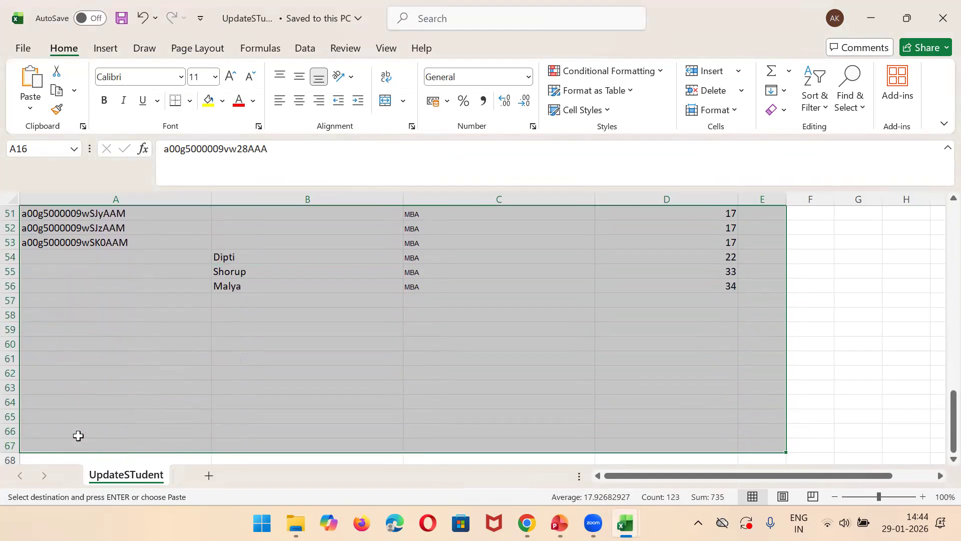
key(Delete)
scroll(939, 275, up, 3)
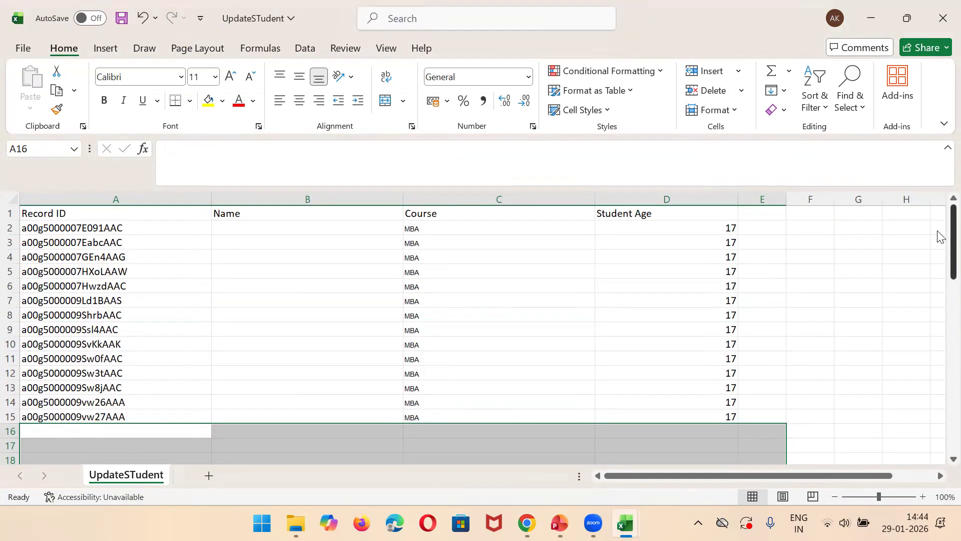
Step: Clear the remaining student data from row 7 down, keeping only the five records in rows 2 to 6
click(52, 302)
key(shift+Right)
key(shift+Right)
key(shift+Right)
key(shift+Right)
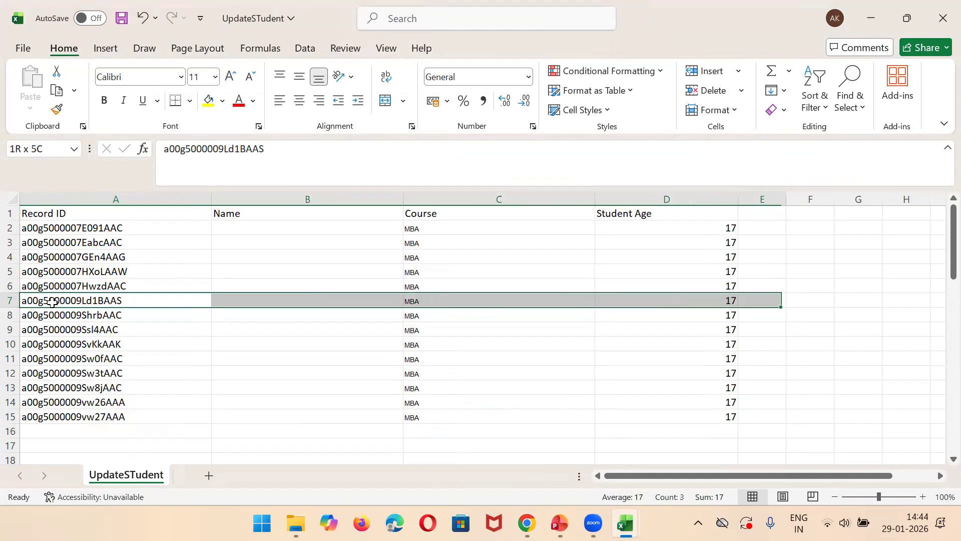
key(shift+Down)
key(shift+Down)
key(shift+Down)
key(shift+Down)
key(shift+Down)
key(shift+Down)
key(shift+Down)
key(shift+Down)
key(shift+Down)
key(shift+Down)
key(Delete)
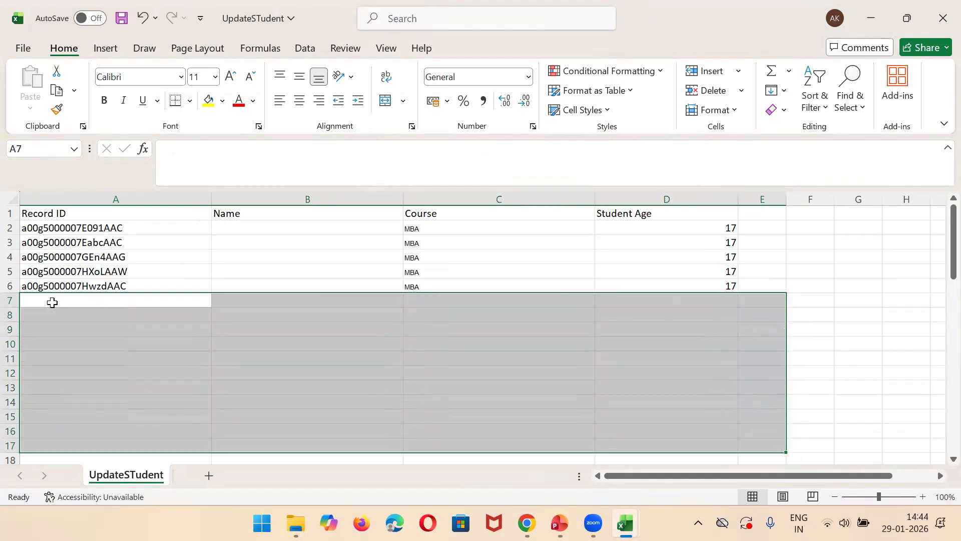
Step: Delete the Name, Course and Student Age columns, keeping only the Record ID column
click(254, 196)
key(shift+Right)
key(shift+Right)
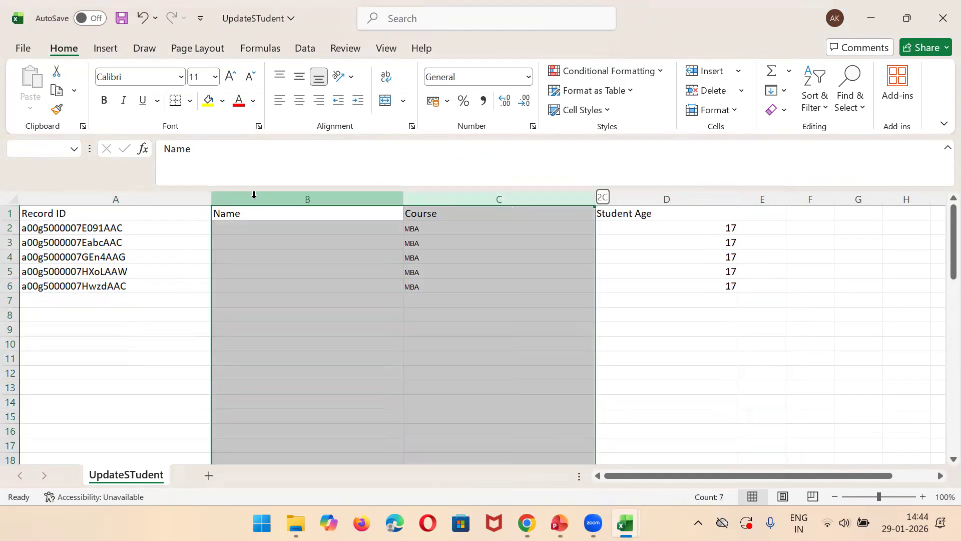
click(253, 196)
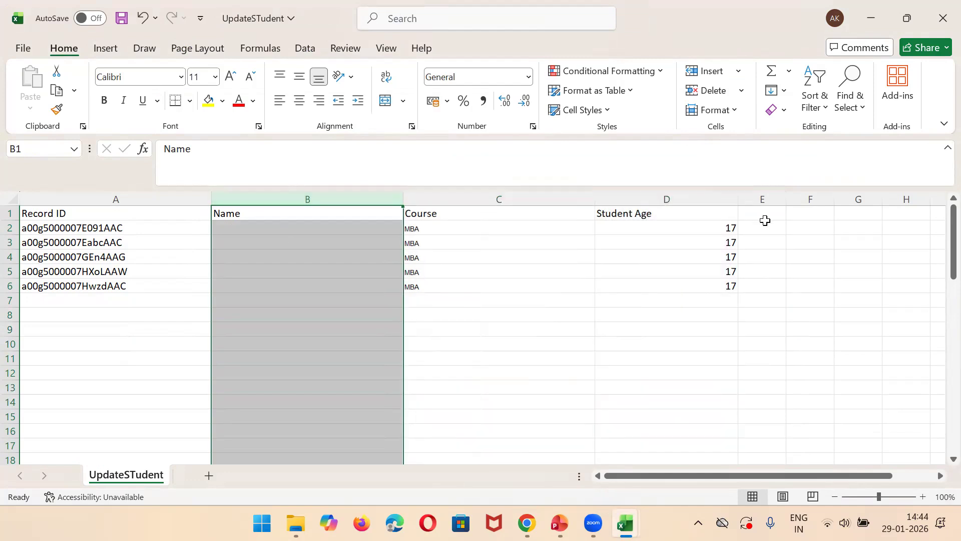
shift+click(716, 195)
right_click(717, 196)
click(756, 369)
Step: Save the UpdateSTudent workbook and go through the Record IDs in A2 to A6
click(78, 229)
key(Down)
key(Down)
key(Down)
key(Down)
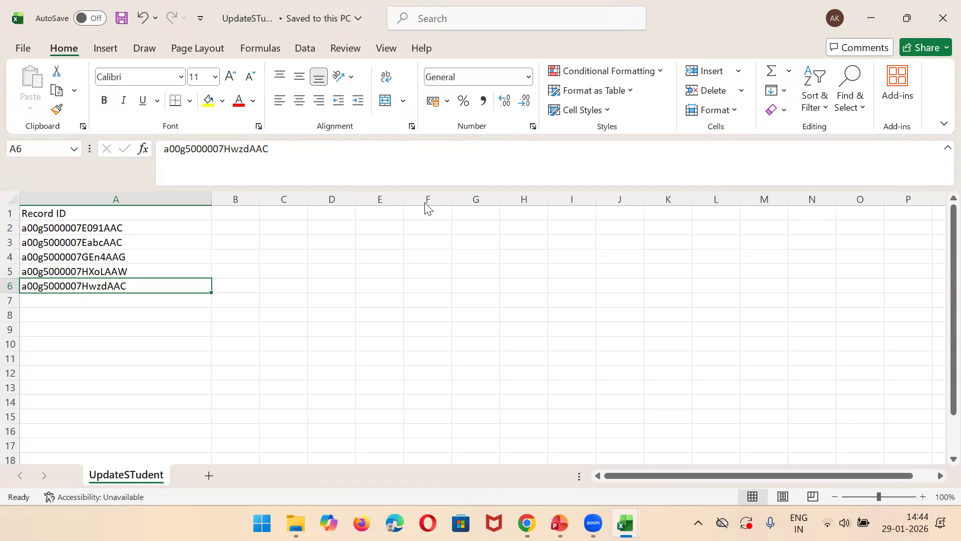
Step: Switch to dataloader.io and start a Delete task for the Student (Student__c) object
key(alt+Tab)
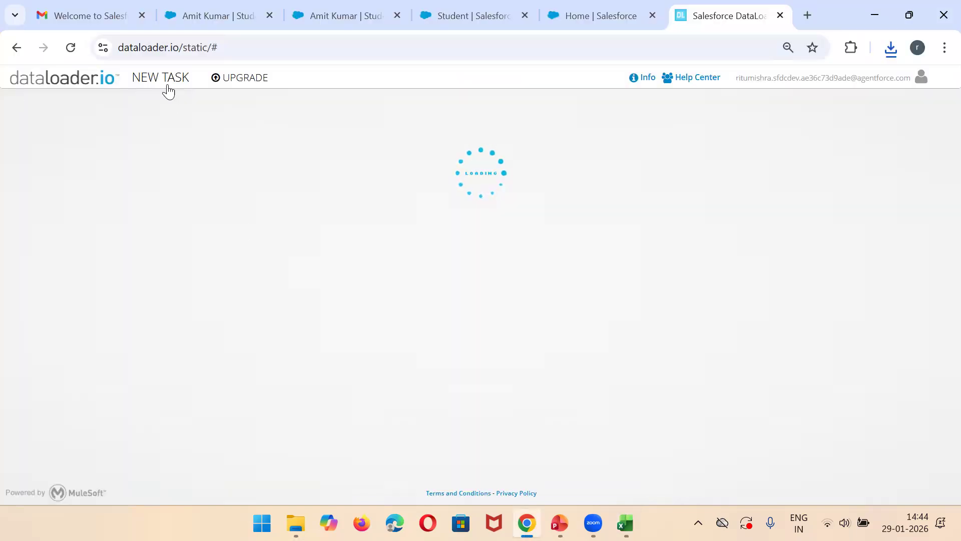
click(128, 154)
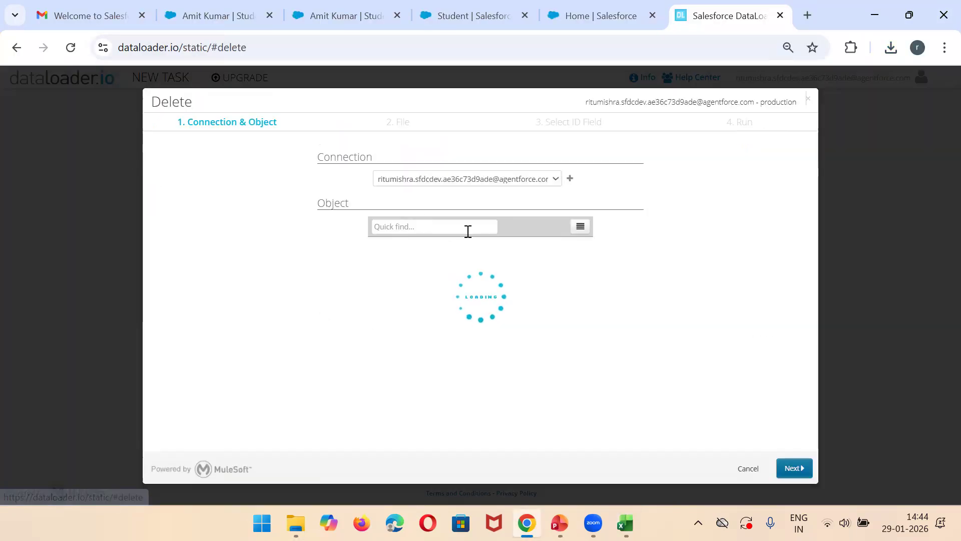
text(studen)
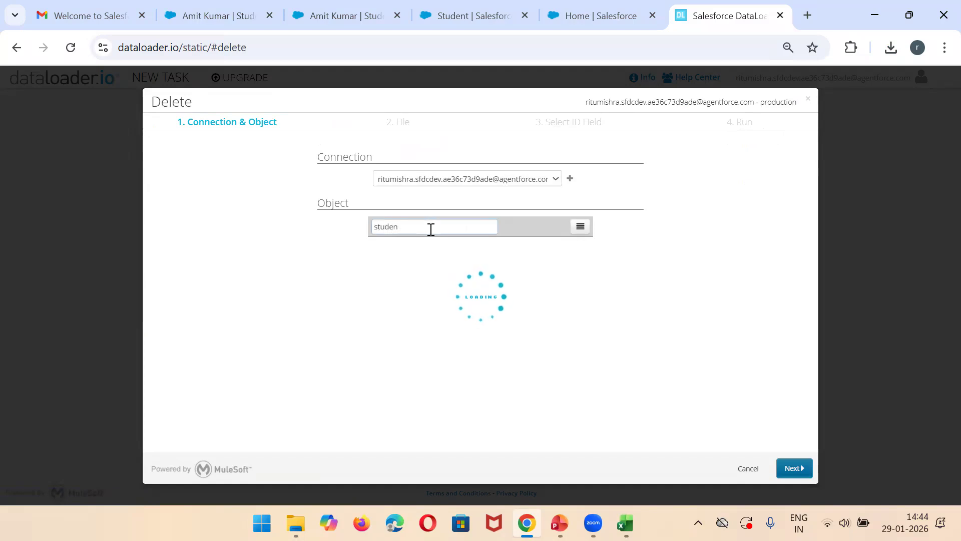
click(408, 259)
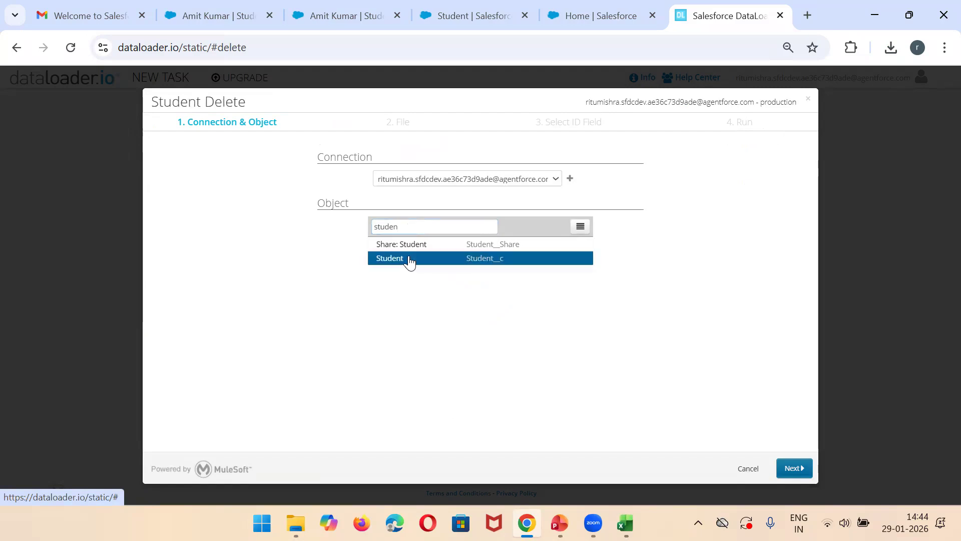
Step: Upload the UpdateSTudent file to the delete task and proceed to its run summary
click(519, 232)
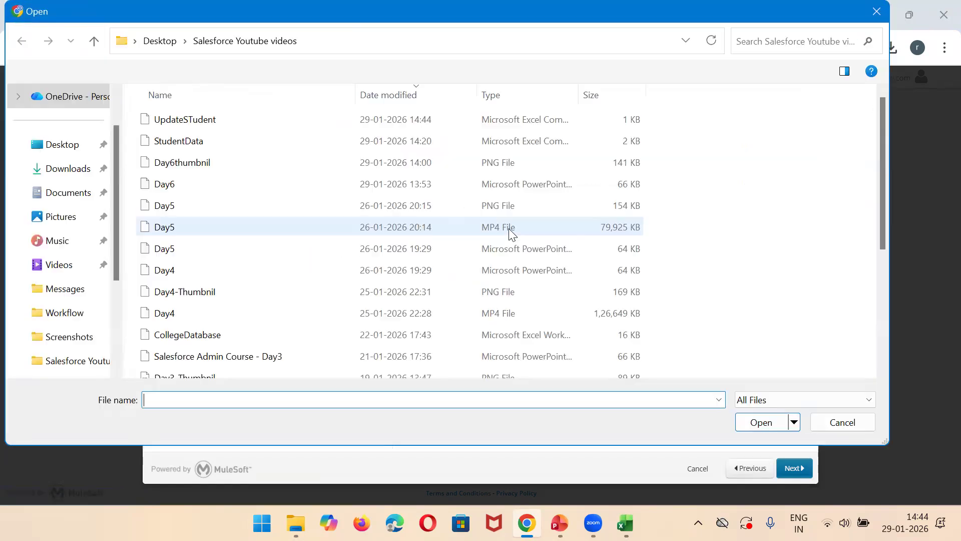
double_click(205, 119)
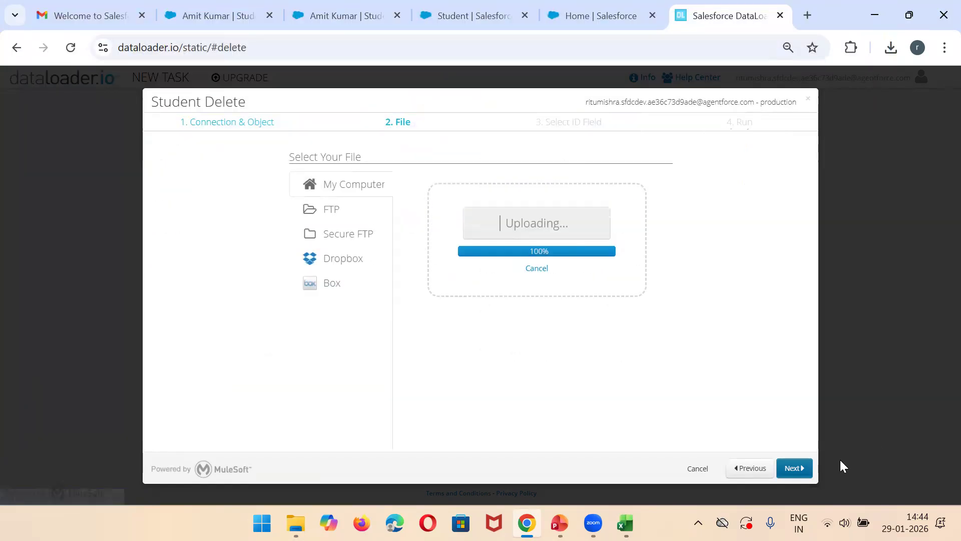
click(789, 471)
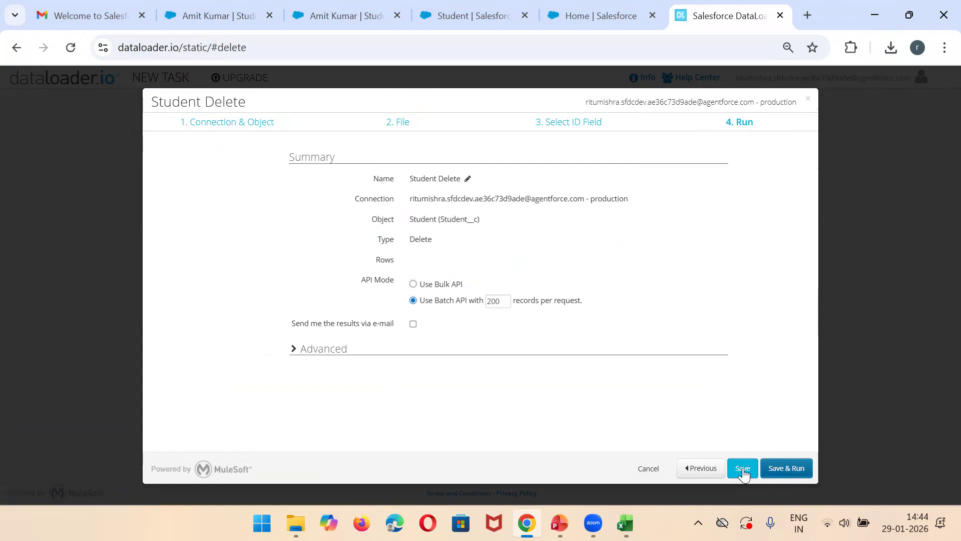
Step: Go back to the ID field selection, then open the first recently viewed student in Salesforce and highlight the record ID in its URL
click(702, 469)
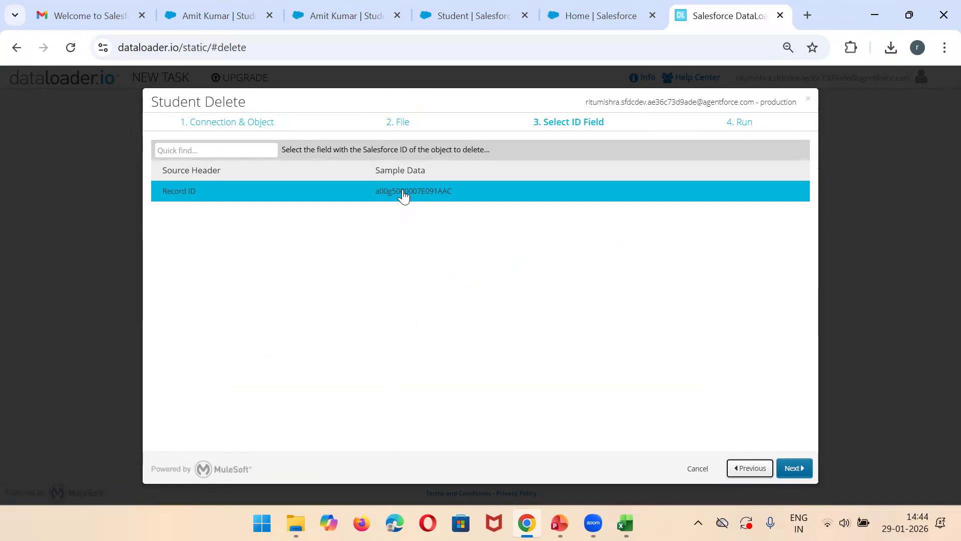
click(217, 3)
click(269, 113)
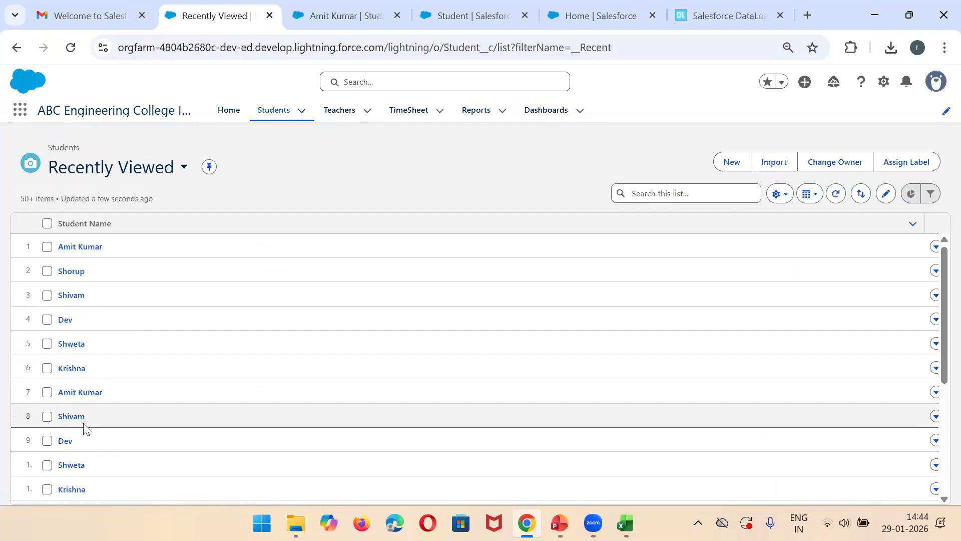
click(75, 248)
double_click(521, 48)
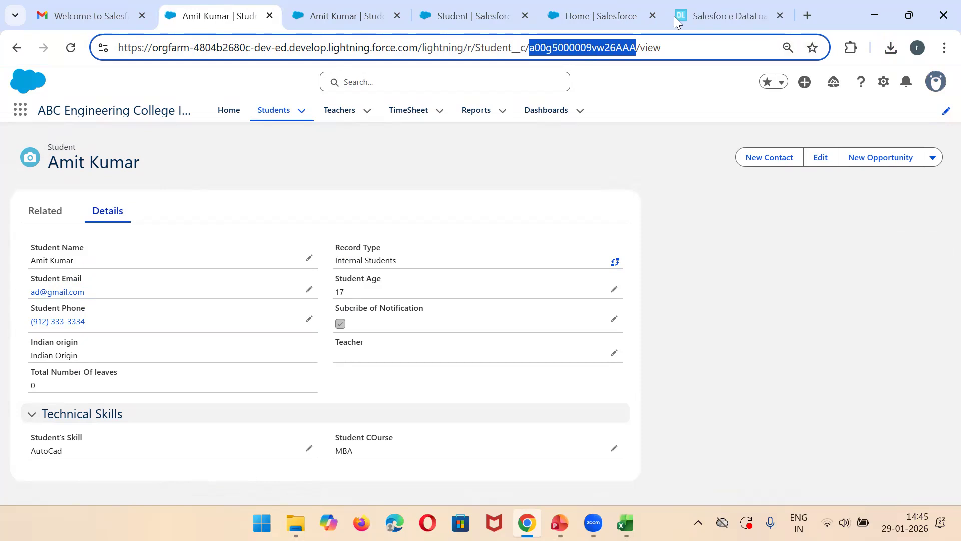
Step: Return to the Student Delete task in dataloader.io, save and run it, and confirm altering the Salesforce data
click(721, 15)
click(792, 479)
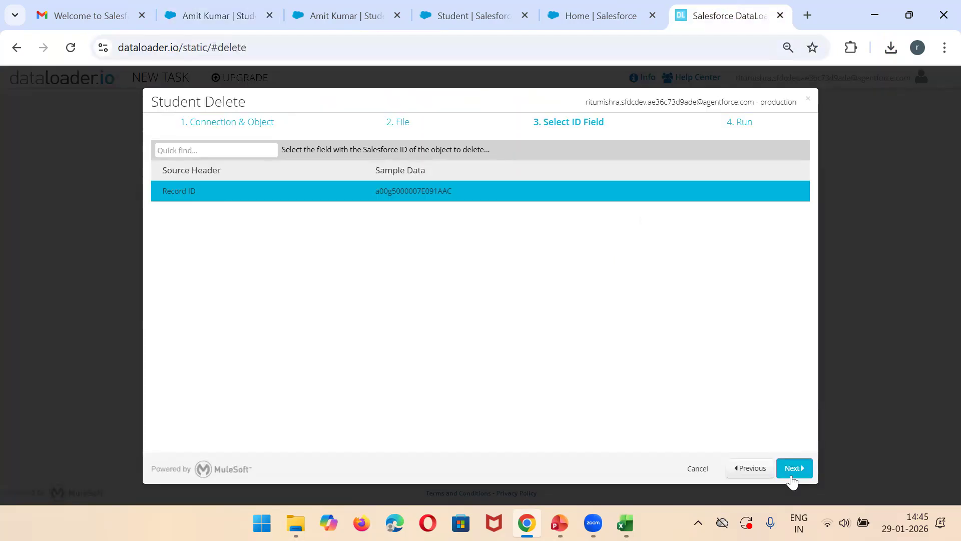
click(785, 476)
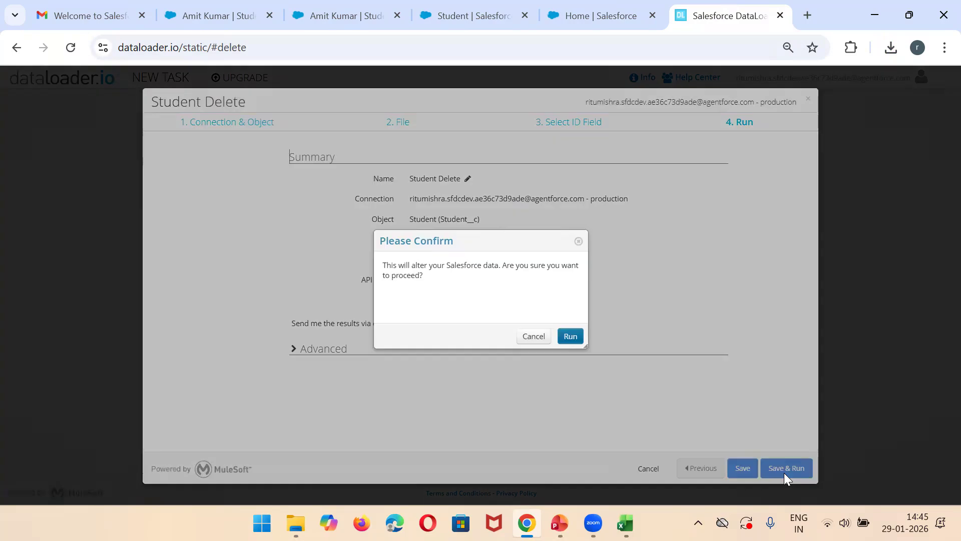
click(571, 337)
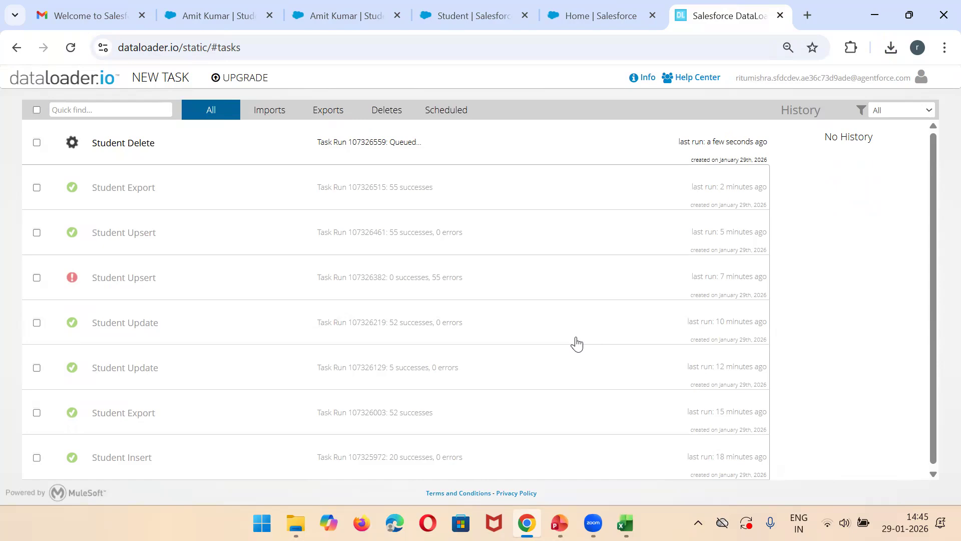
click(432, 147)
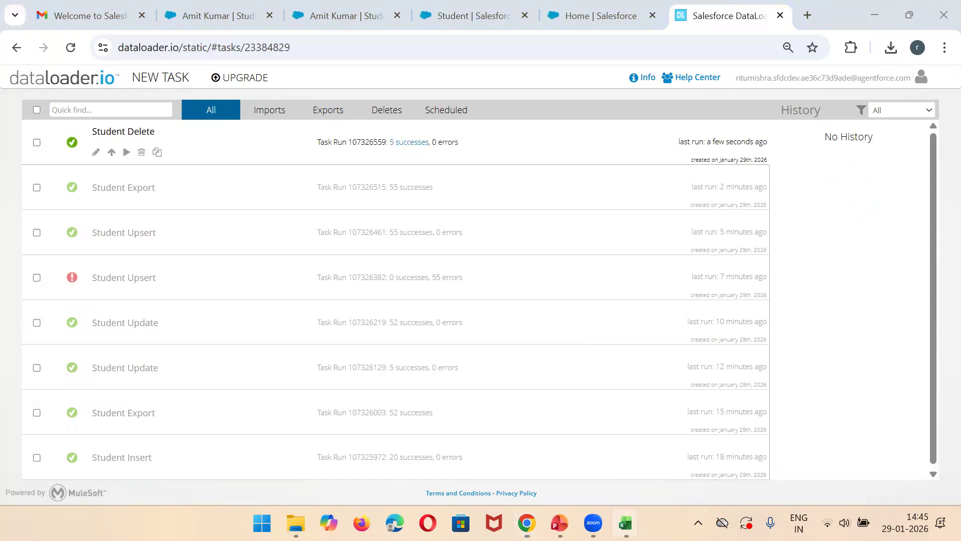
Step: Copy the Record ID in A2 of the UpdateSTudent workbook and load the Salesforce student record URL with that ID to check the deletion
mouse_move(625, 524)
click(561, 470)
click(101, 226)
key(ctrl+c)
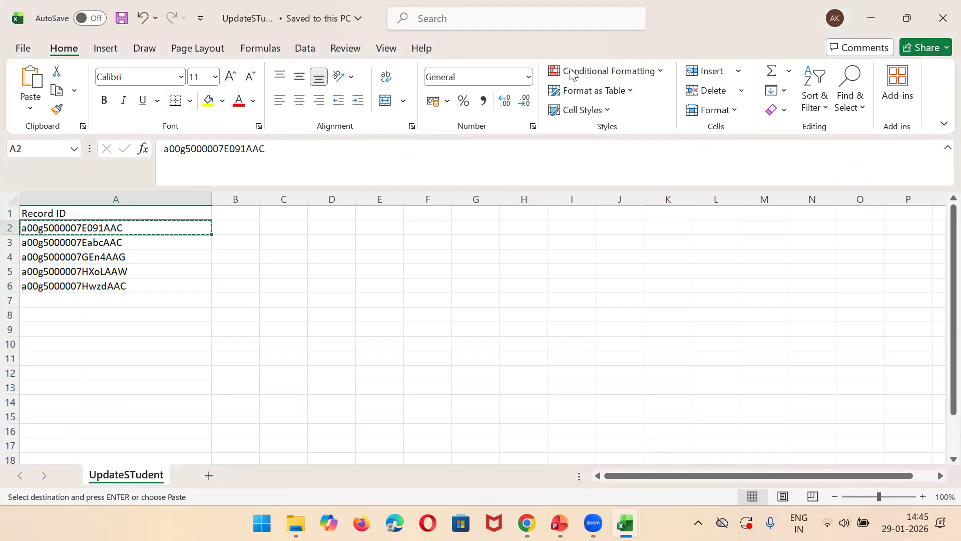
key(alt+Tab)
key(ctrl+v)
key(Return)
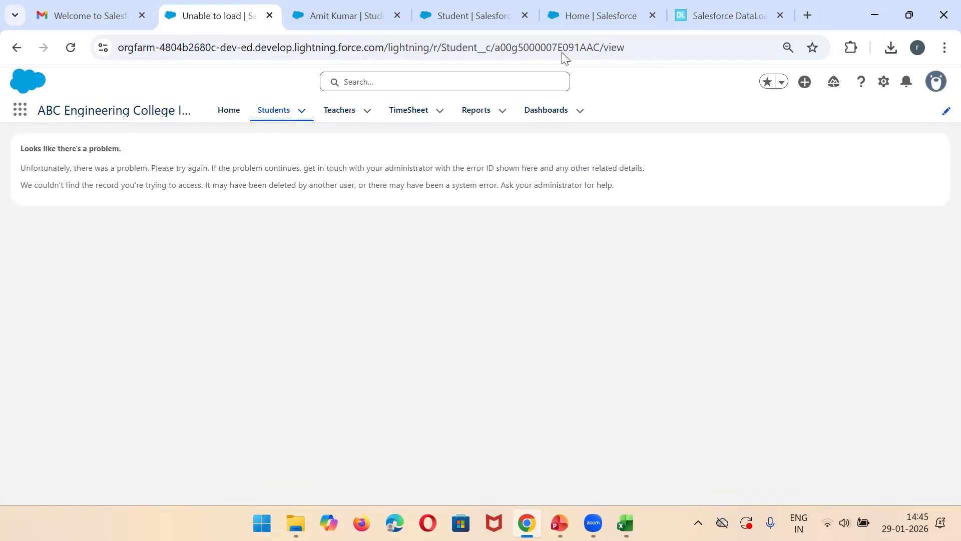
click(729, 15)
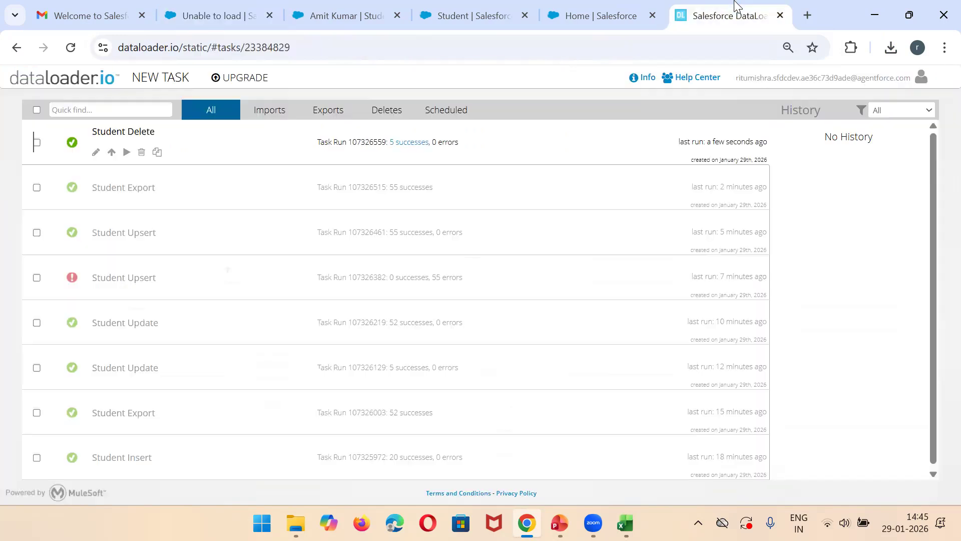
click(175, 81)
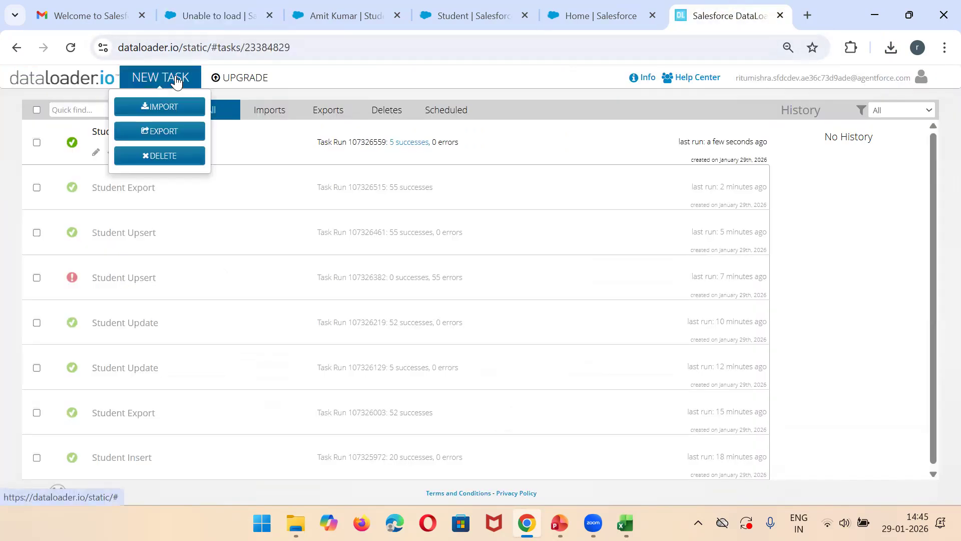
click(166, 107)
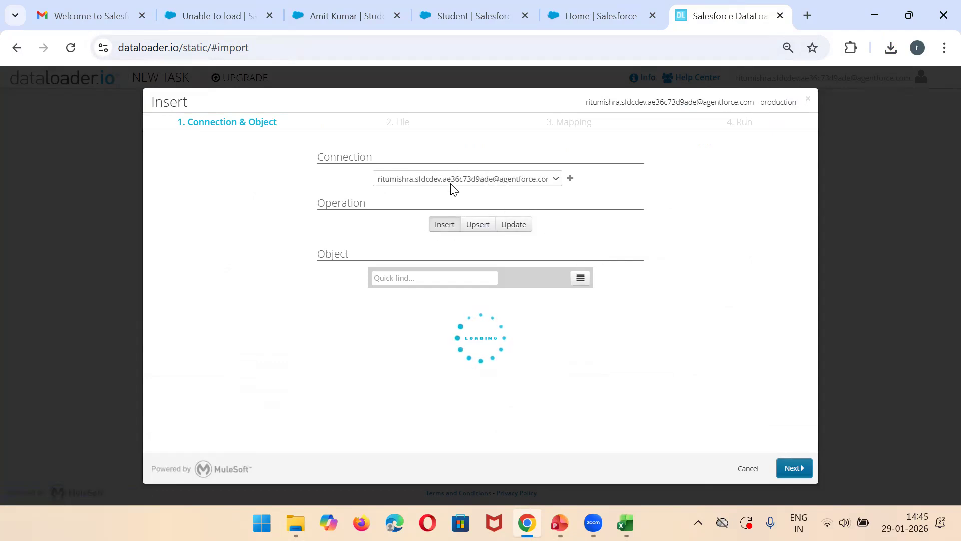
click(747, 468)
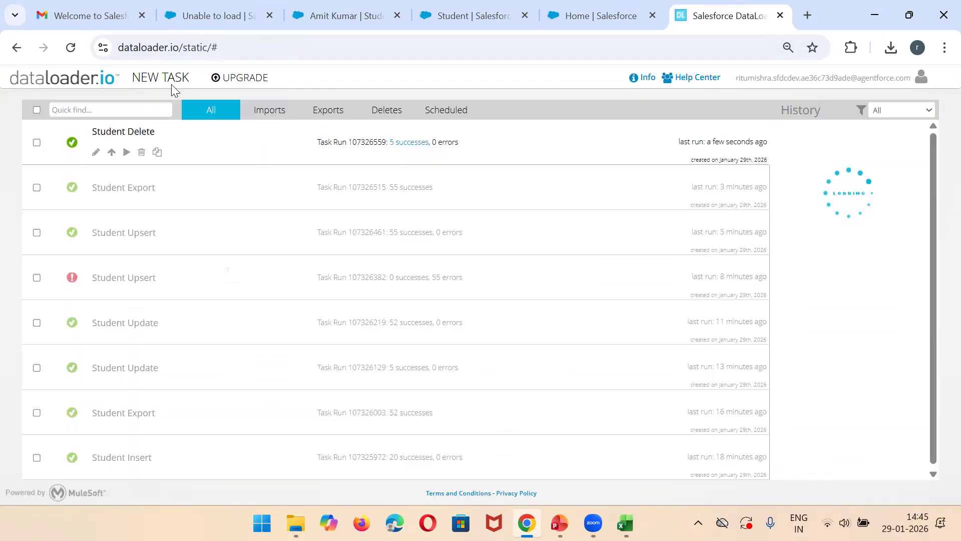
click(172, 83)
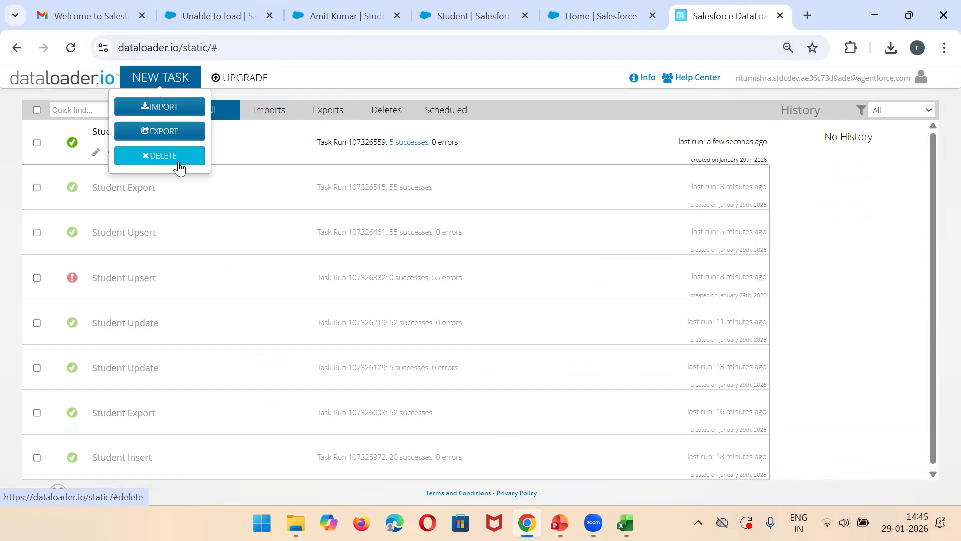
click(395, 7)
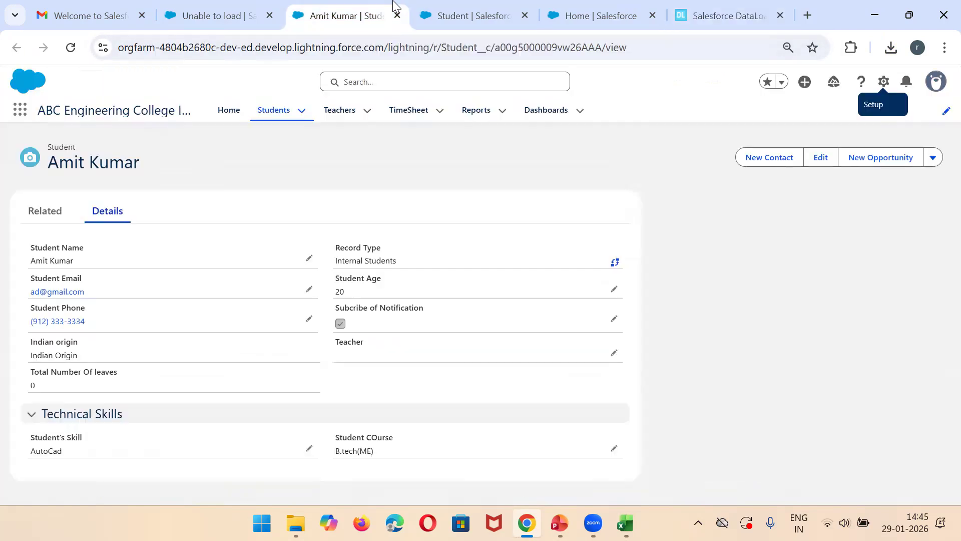
click(215, 15)
Step: Quit the open Data Import Wizard session in Salesforce Setup and relaunch the wizard
click(584, 13)
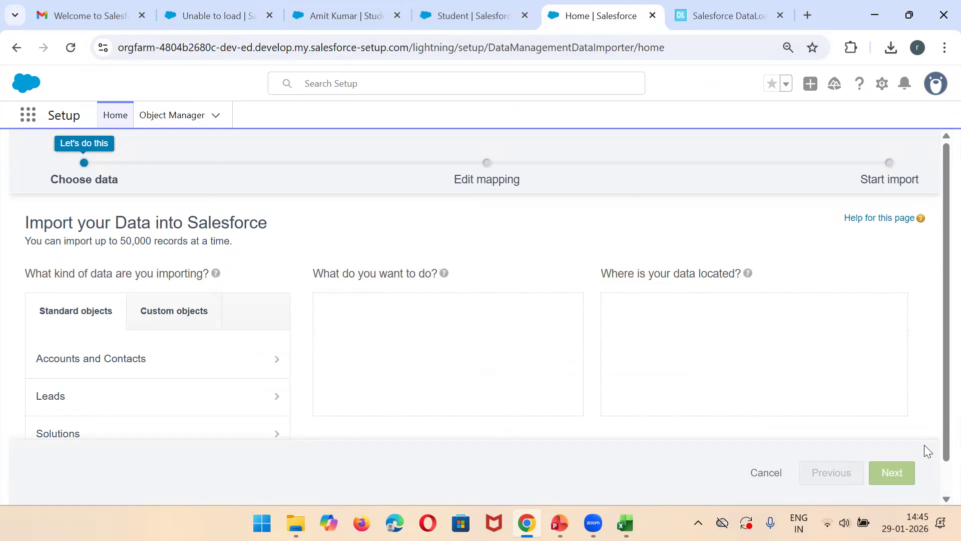
click(769, 471)
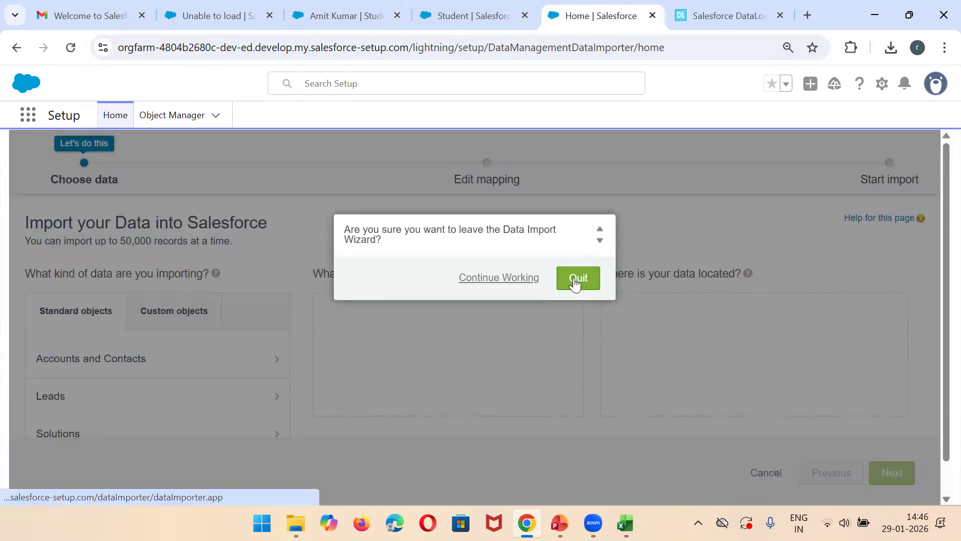
click(524, 278)
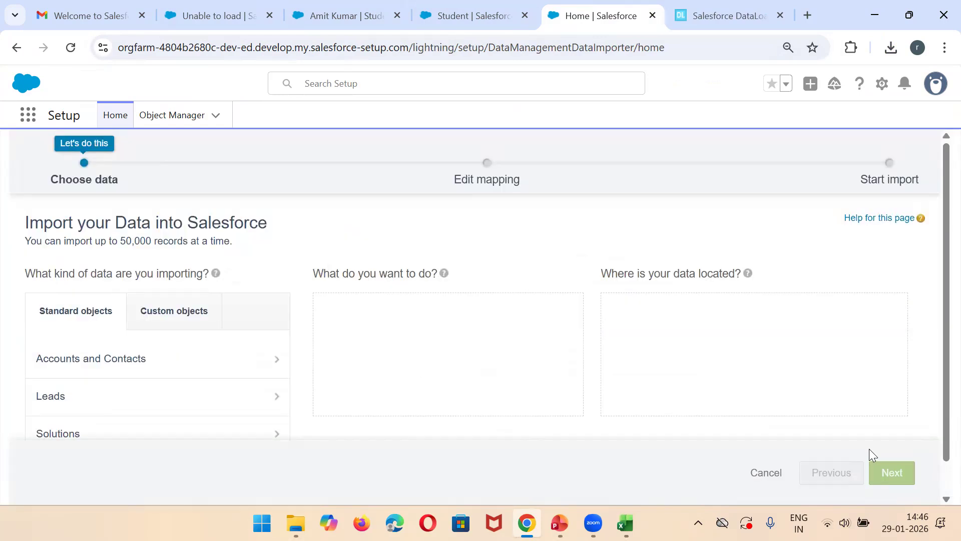
click(767, 472)
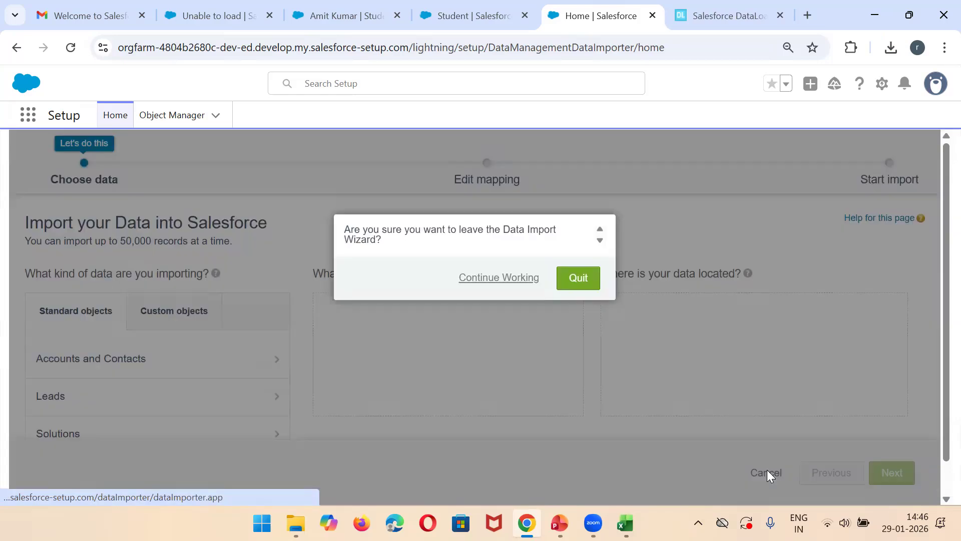
click(564, 279)
click(92, 211)
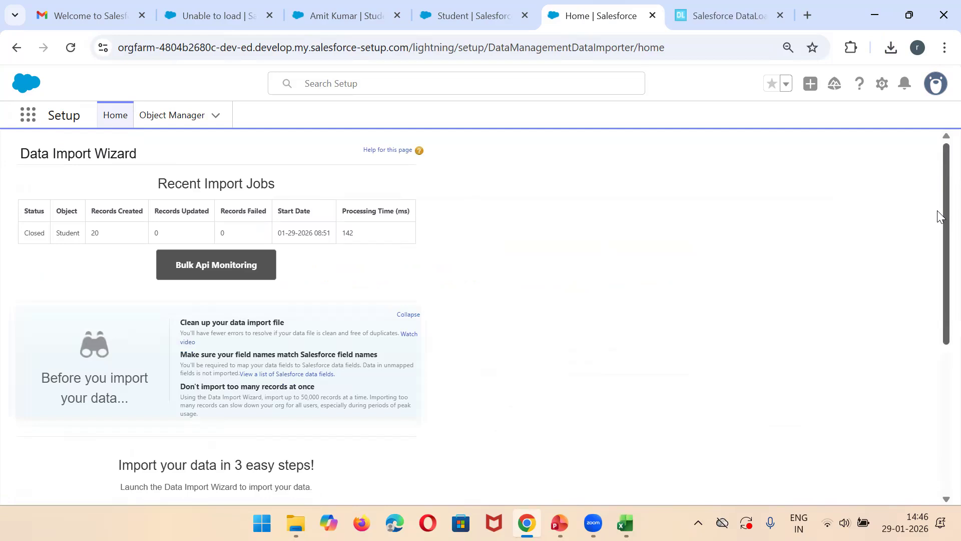
scroll(937, 210, down, 5)
click(192, 343)
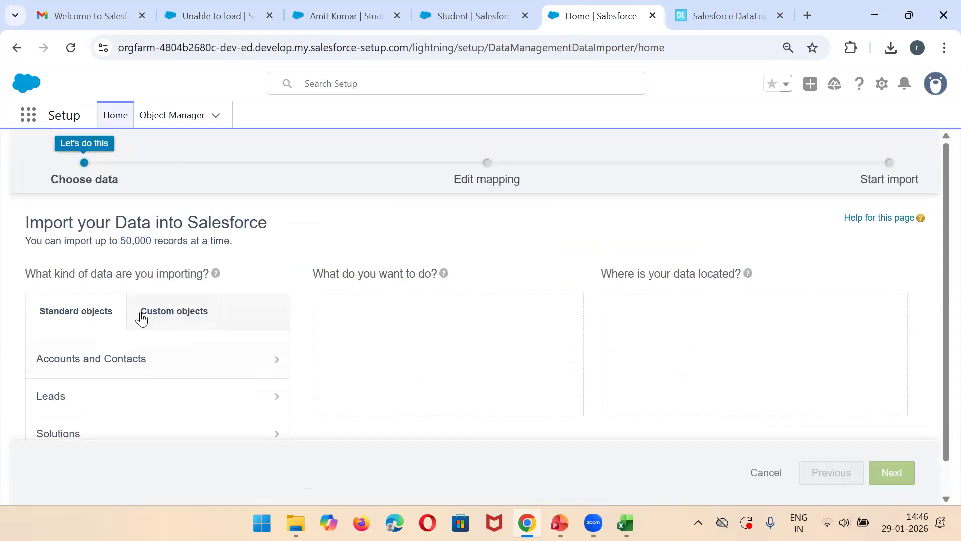
Step: Choose the Students custom object and the operation to add new and update existing records
click(176, 302)
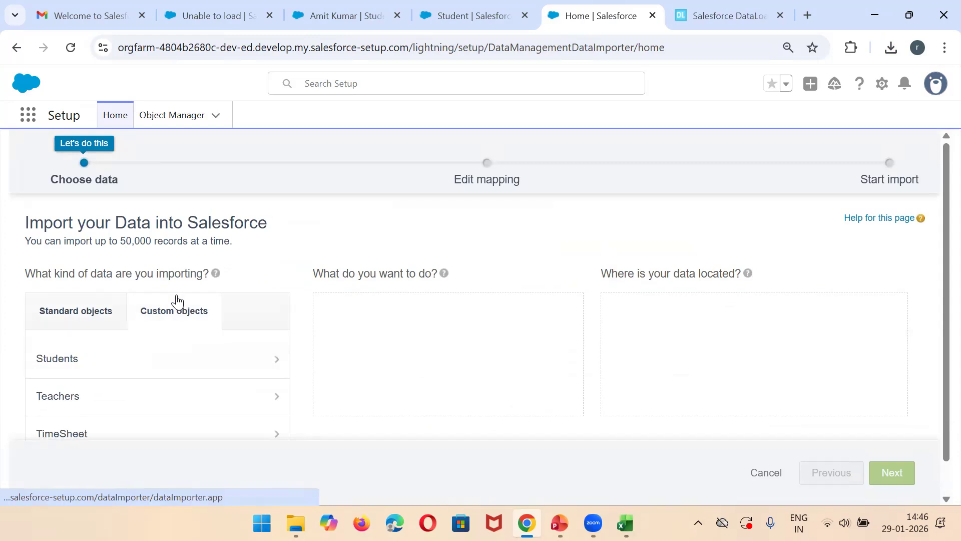
click(90, 359)
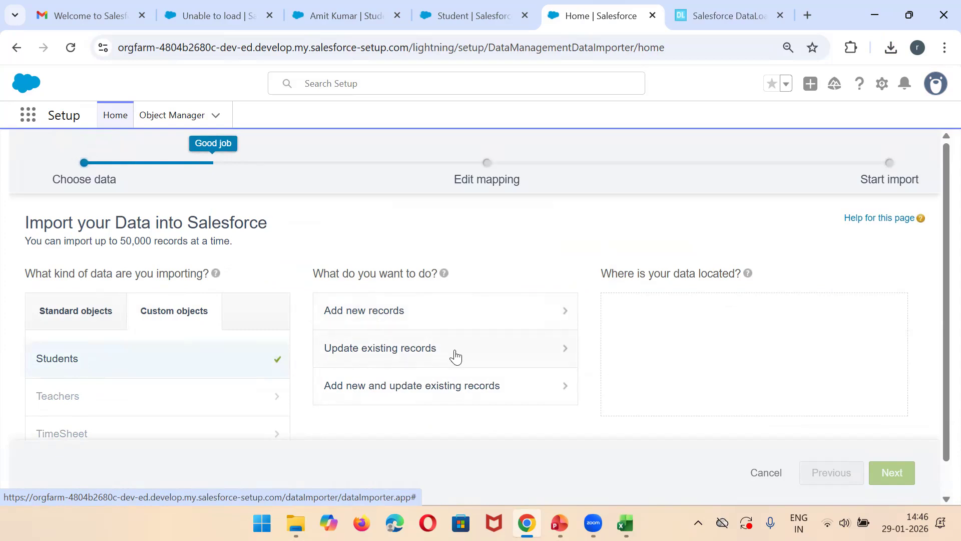
click(411, 397)
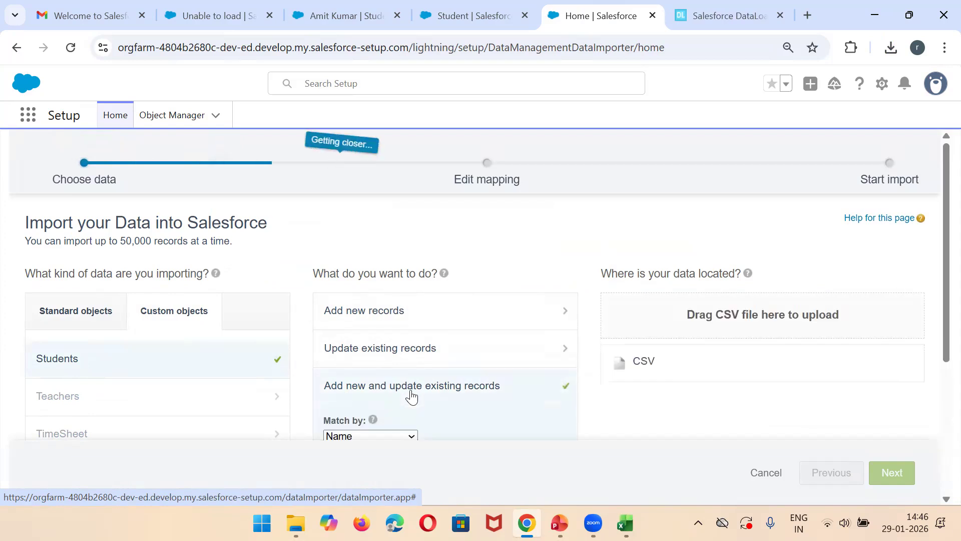
Step: Select the UpdateSTudent CSV as the data source and try to continue past field mapping with Record ID left unmapped
click(643, 362)
click(671, 401)
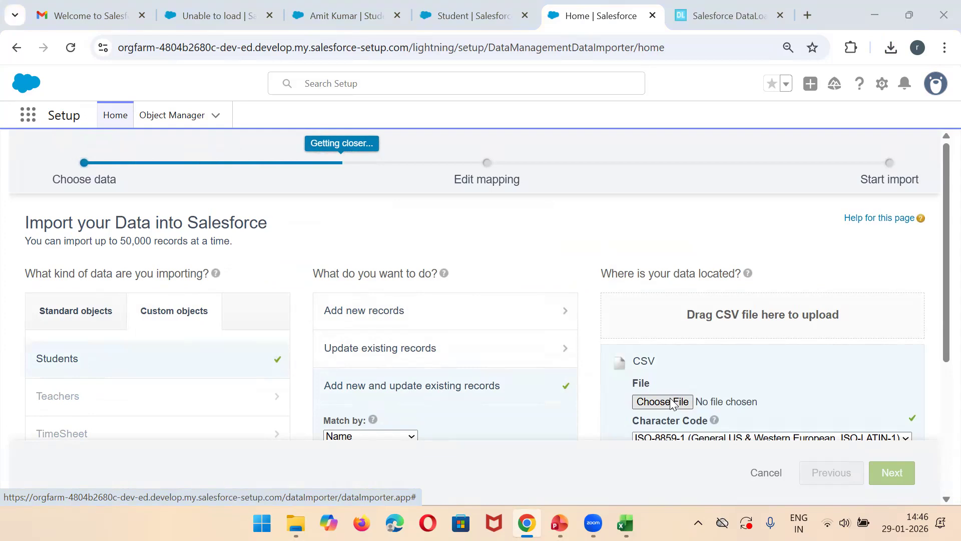
double_click(230, 121)
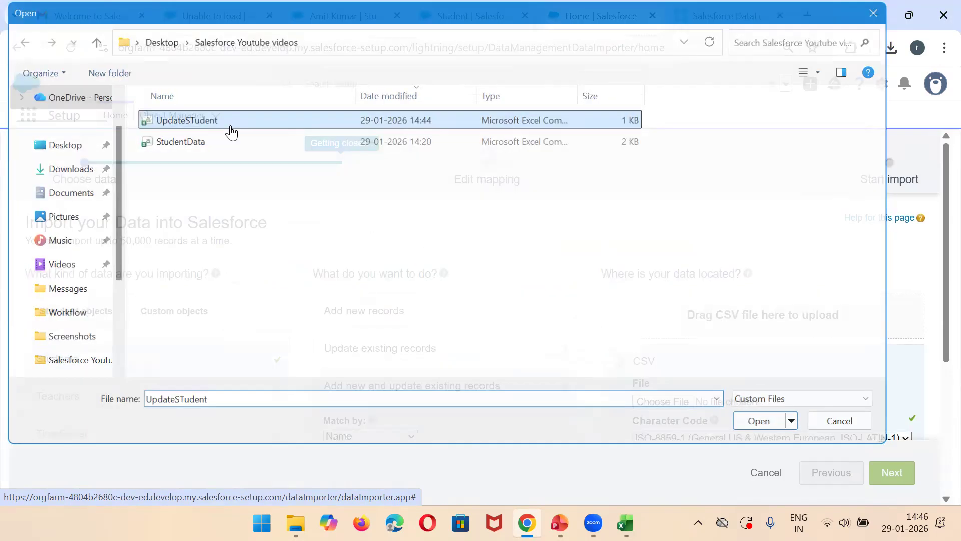
click(889, 470)
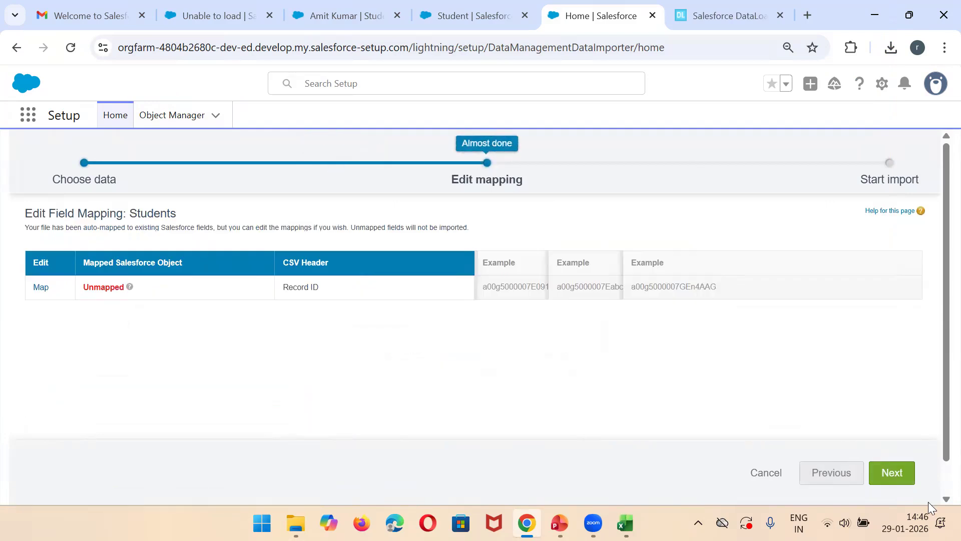
click(893, 473)
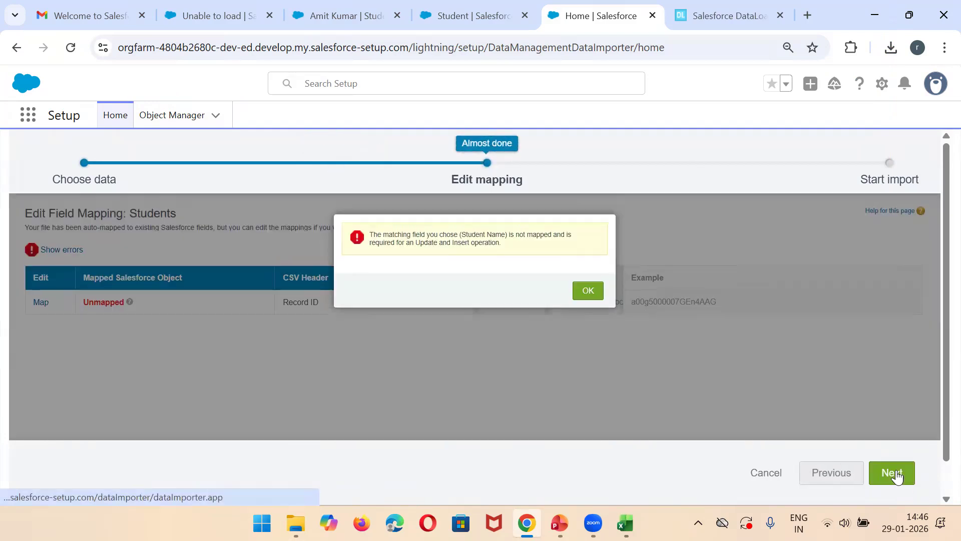
Step: Dismiss the field mapping error in the Data Import Wizard and look over the task list in dataloader.io
click(590, 292)
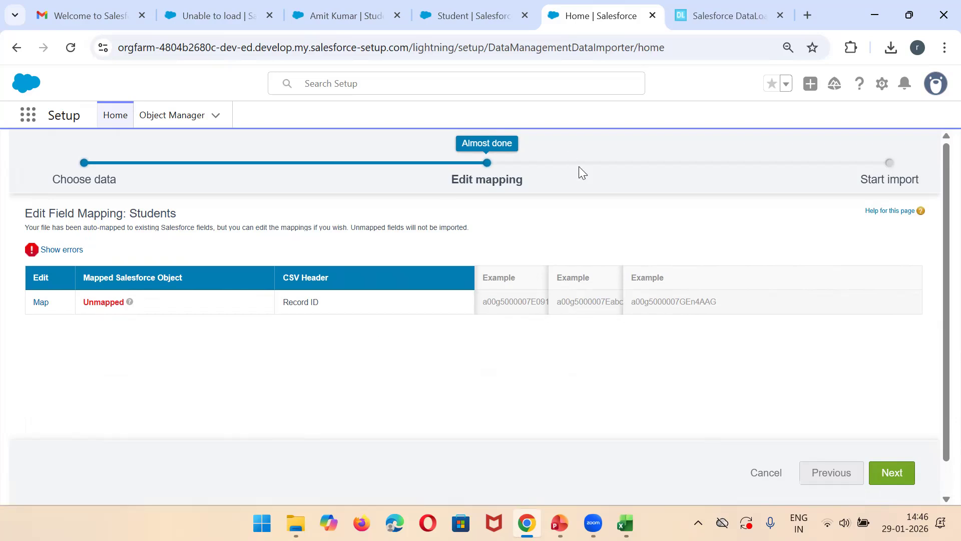
click(727, 16)
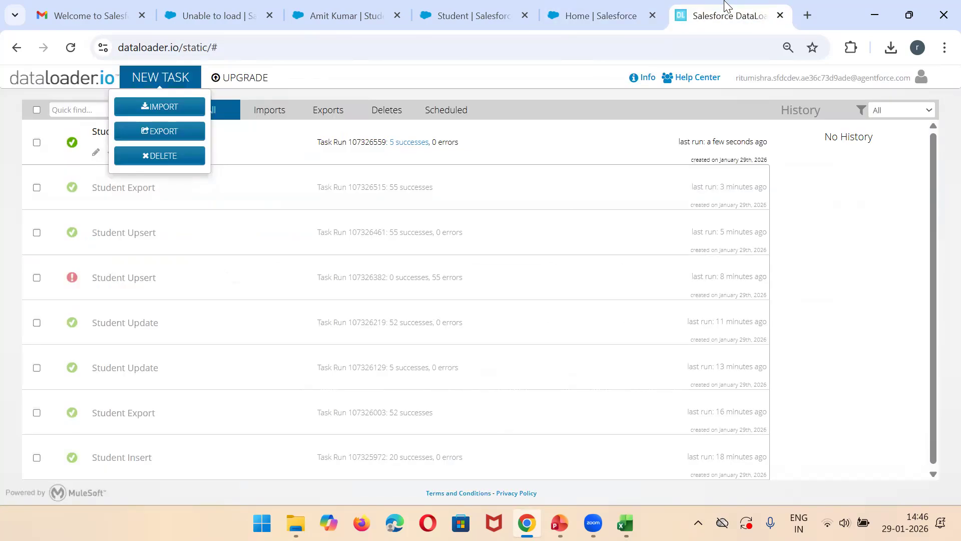
click(867, 199)
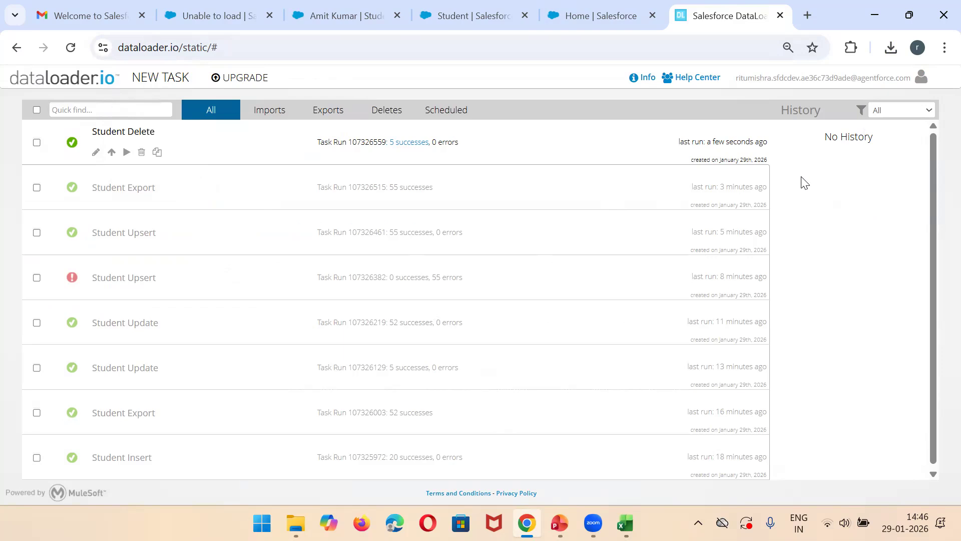
click(641, 49)
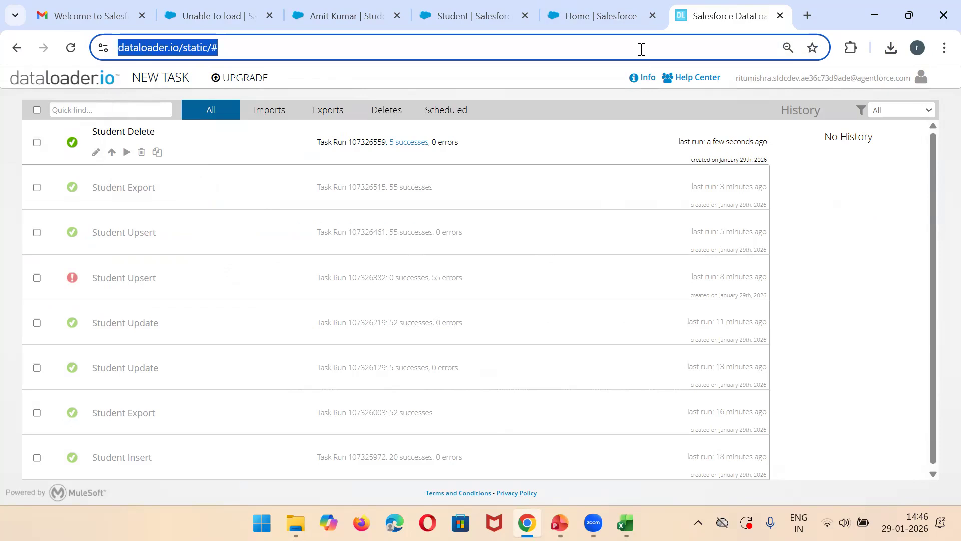
Step: Open the StudentTable report in the Salesforce college app and look through its student records
click(596, 6)
click(371, 7)
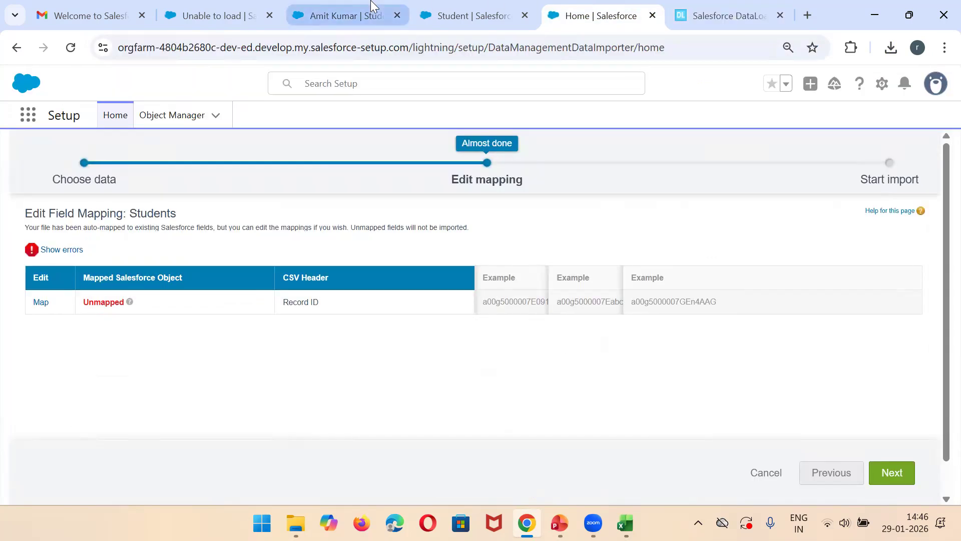
click(465, 114)
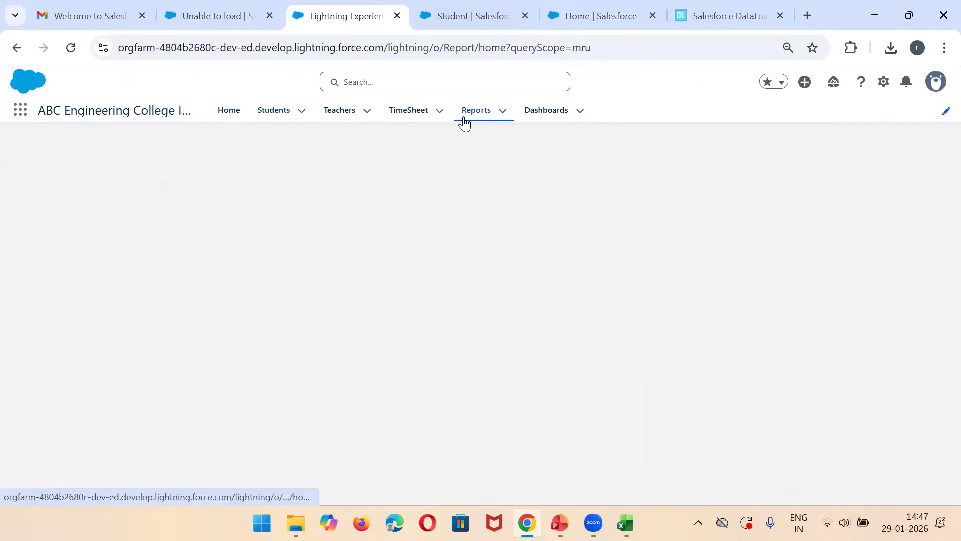
click(117, 217)
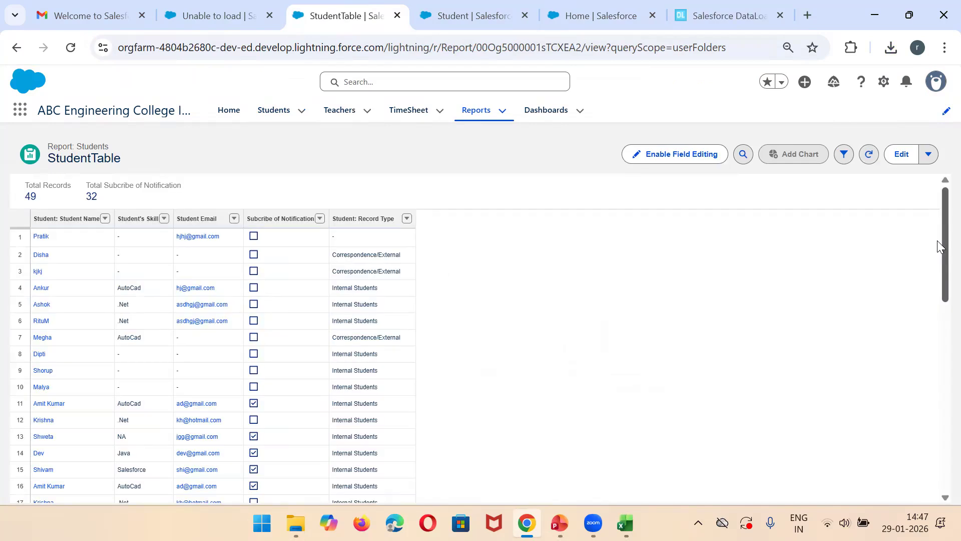
mouse_move(940, 245)
mouse_down()
mouse_move(940, 514)
mouse_move(939, 247)
mouse_up()
Step: Load the Workbench login page in a new browser tab
click(785, 6)
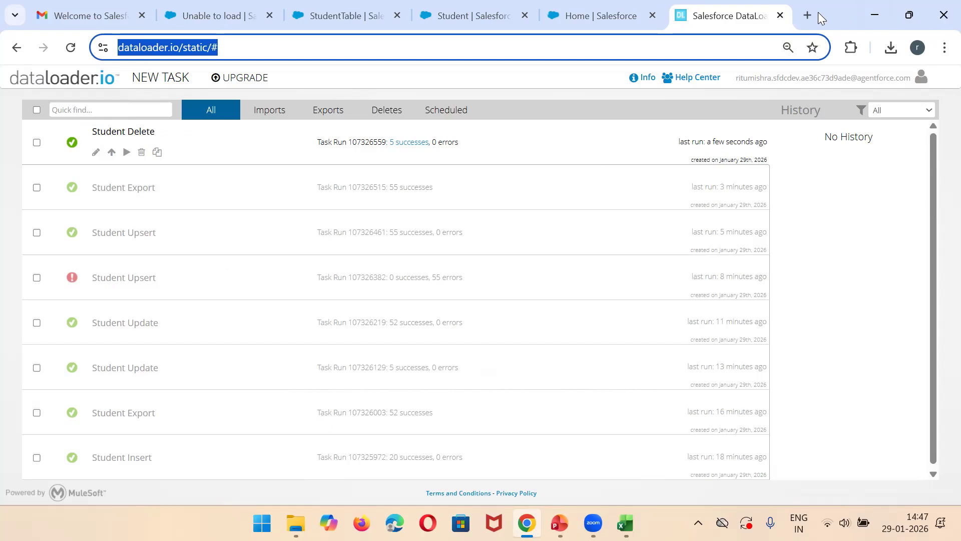
click(803, 13)
text(wo)
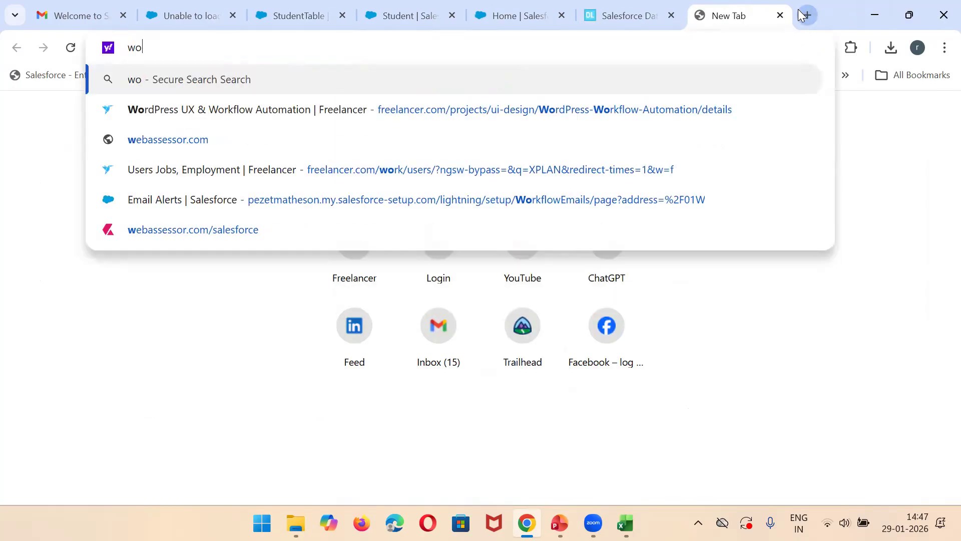
text(rk)
key(Return)
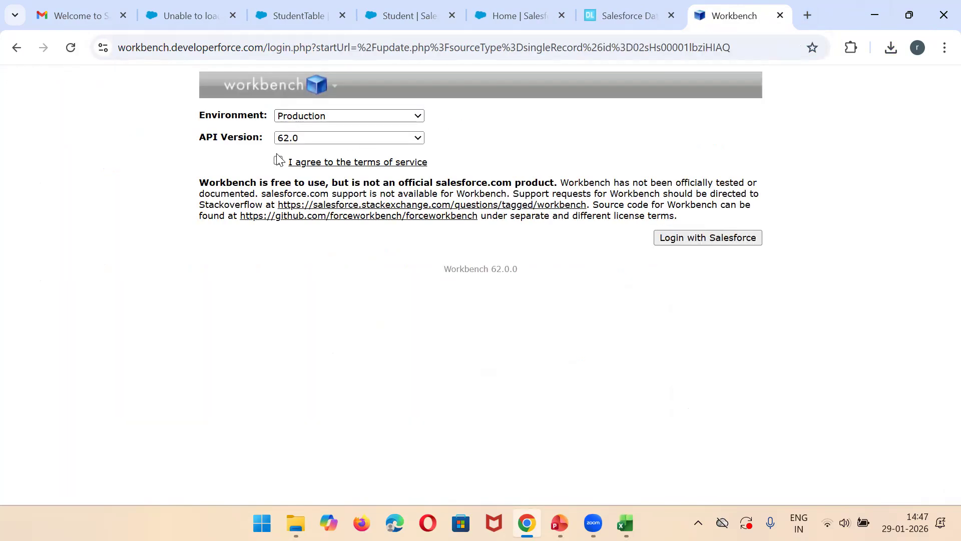
Step: Accept the Workbench terms of service, log in with Salesforce and allow Workbench access to the org
click(279, 160)
click(704, 238)
scroll(941, 359, down, 3)
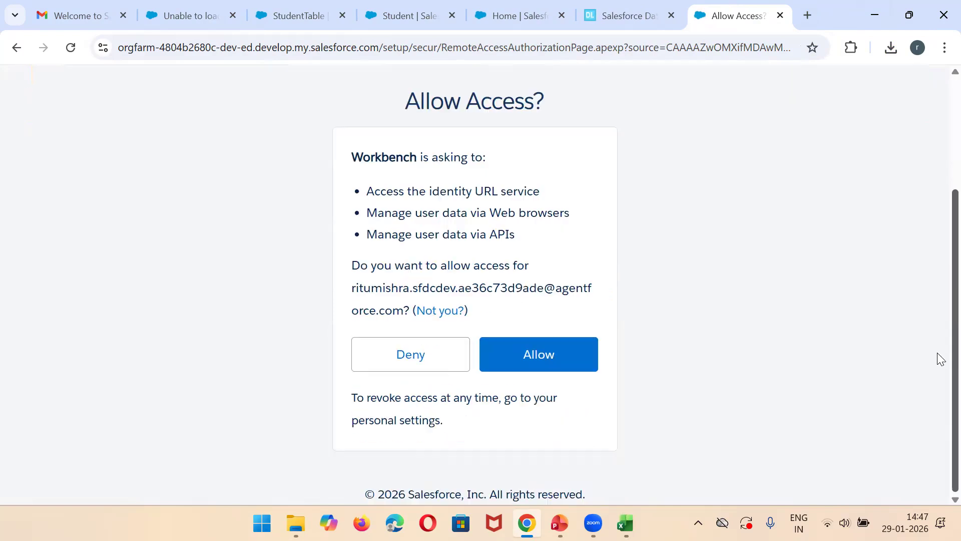
click(551, 358)
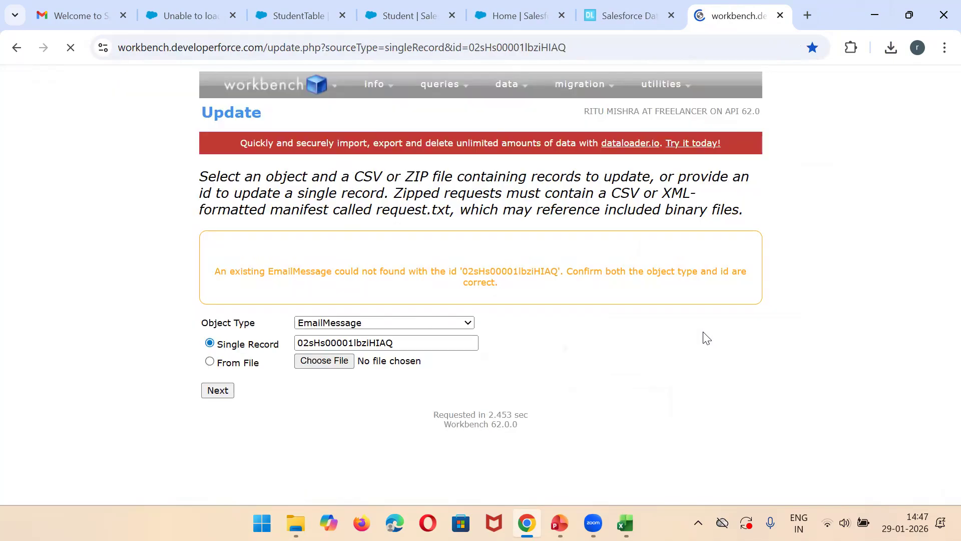
Step: Look over the data and query operations in Workbench and open the Insert operation
mouse_move(516, 89)
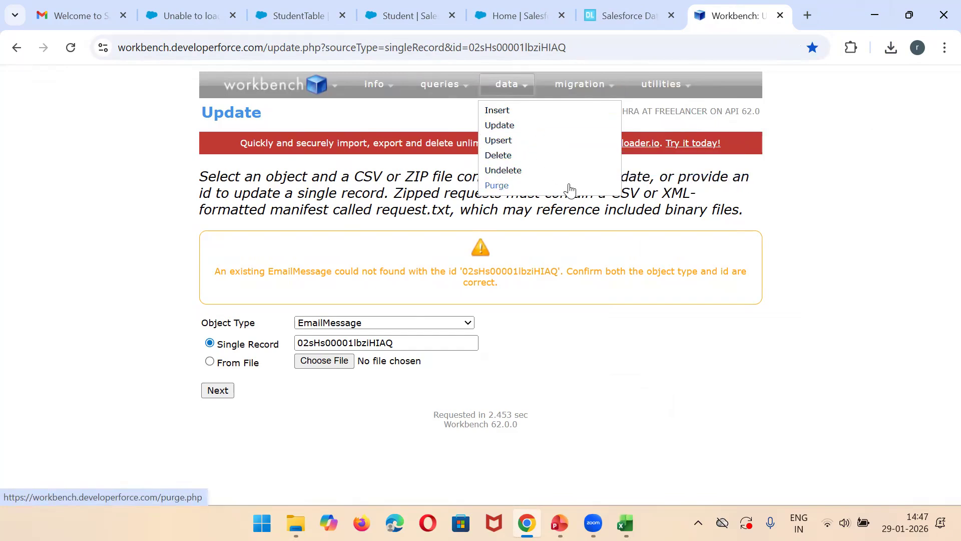
mouse_move(450, 91)
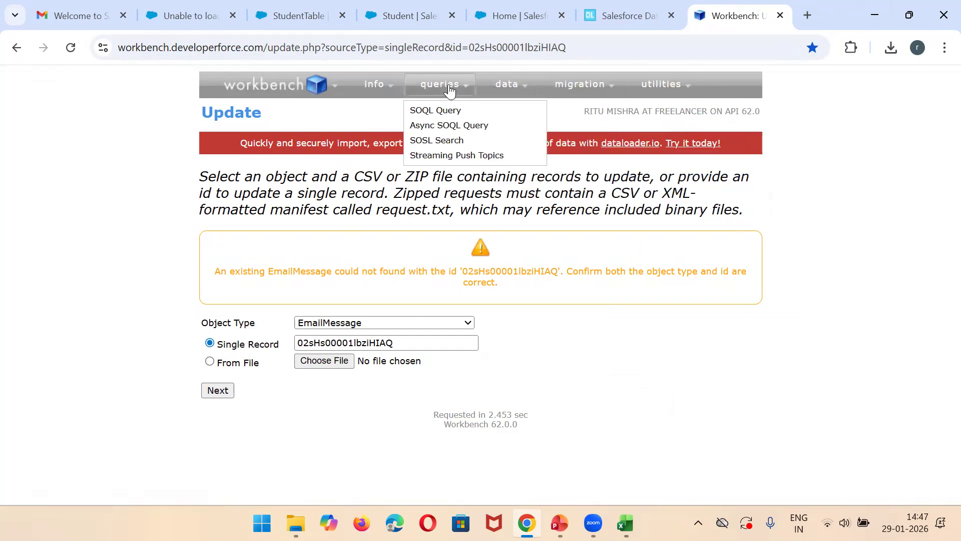
click(501, 111)
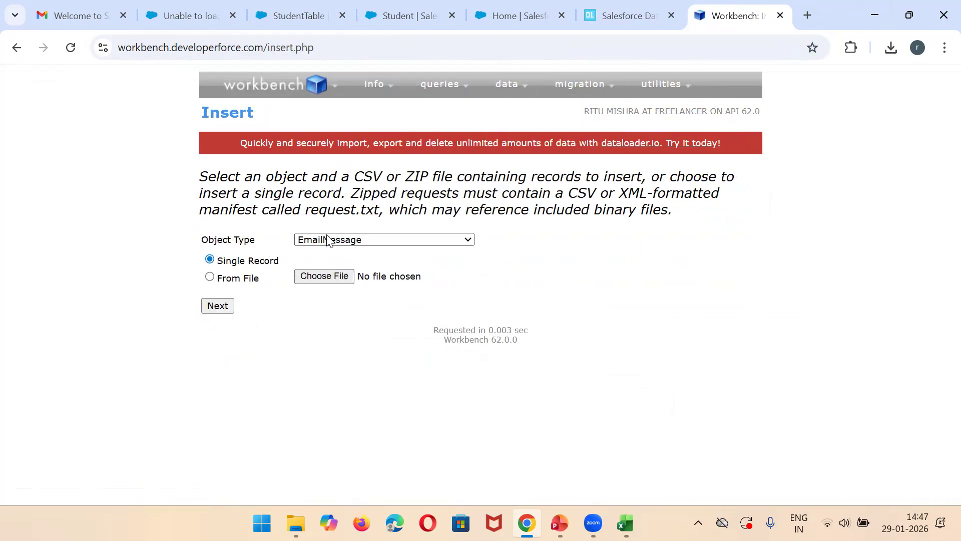
Step: Set the object type for the insert to Student__c
click(328, 240)
key(s)
key(s)
key(s)
key(s)
key(s)
key(s)
key(s)
key(s)
key(s)
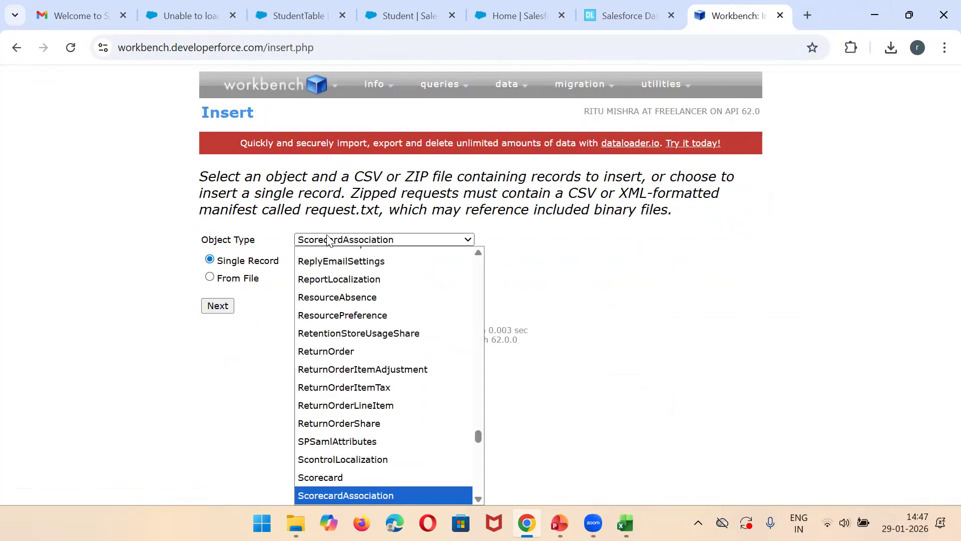
key(s)
key(s)
key(s)
key(s)
key(s)
key(s)
key(s)
key(s)
key(s)
key(s)
key(s)
key(s)
key(s)
key(s)
key(s)
key(s)
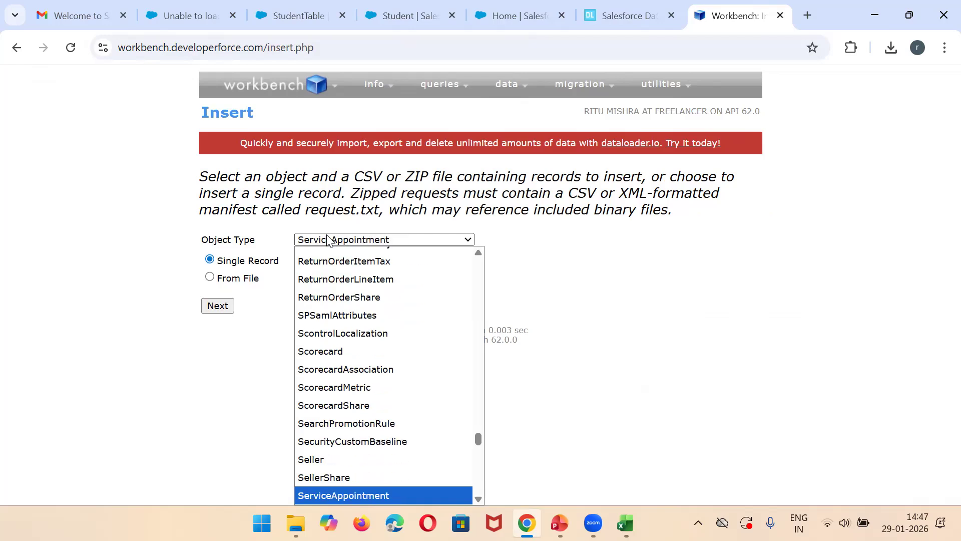
key(s)
key(s)
key(s)
key(s)
key(s)
key(s)
key(s)
key(s)
key(s)
key(s)
key(s)
key(s)
key(s)
key(s)
key(s)
key(s)
key(s)
key(s)
key(s)
key(s)
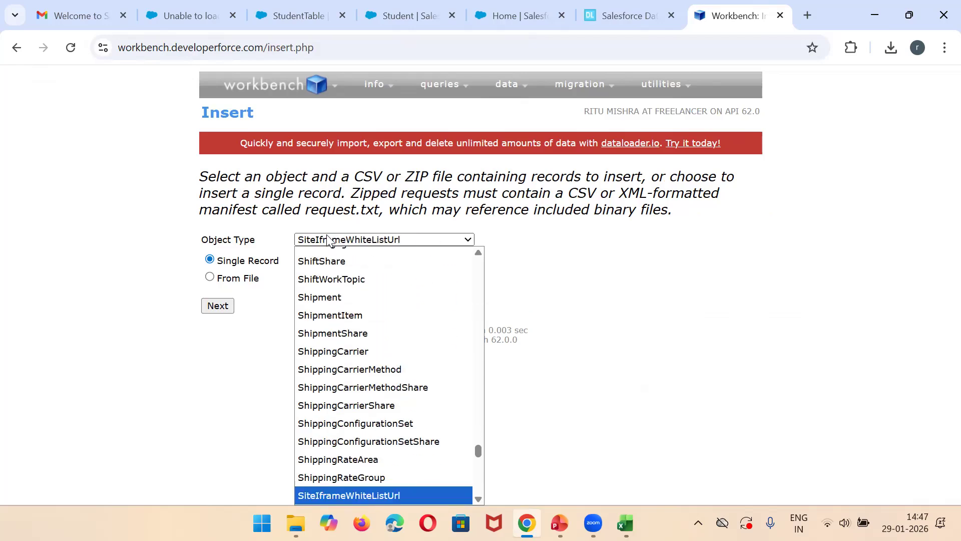
key(s)
key(e)
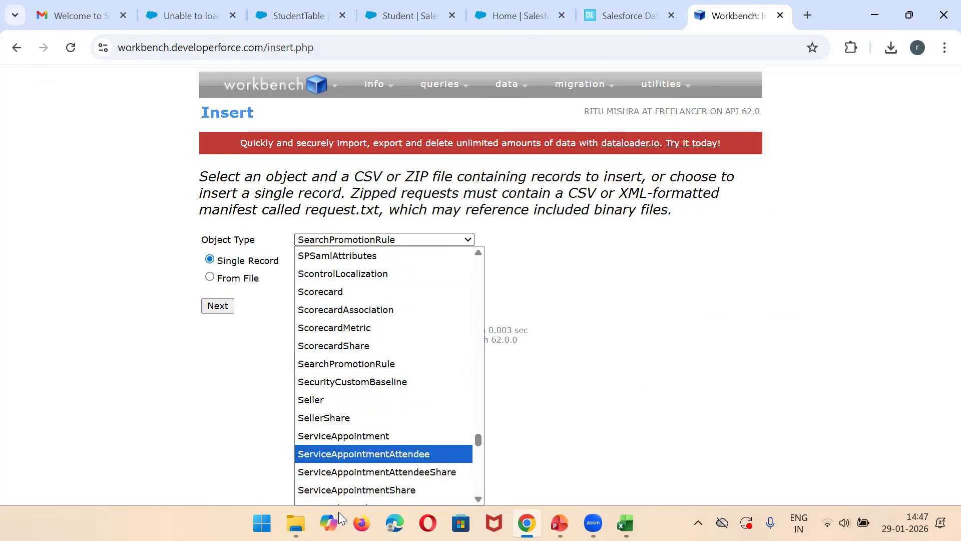
drag(482, 439, 488, 459)
key(Down)
key(Down)
key(Down)
key(Down)
key(Down)
key(Down)
key(Down)
key(Down)
key(Down)
key(Down)
key(Down)
key(Down)
key(Down)
key(Down)
key(Down)
key(Down)
key(Down)
key(Down)
key(Down)
key(Down)
key(Down)
key(Down)
key(Down)
key(Down)
key(Down)
key(Down)
key(Down)
key(Down)
key(Down)
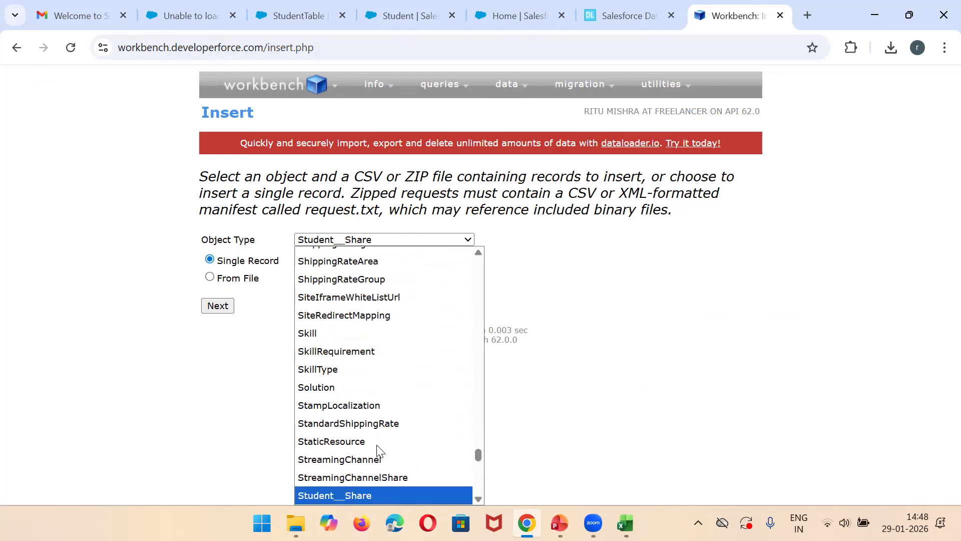
key(Down)
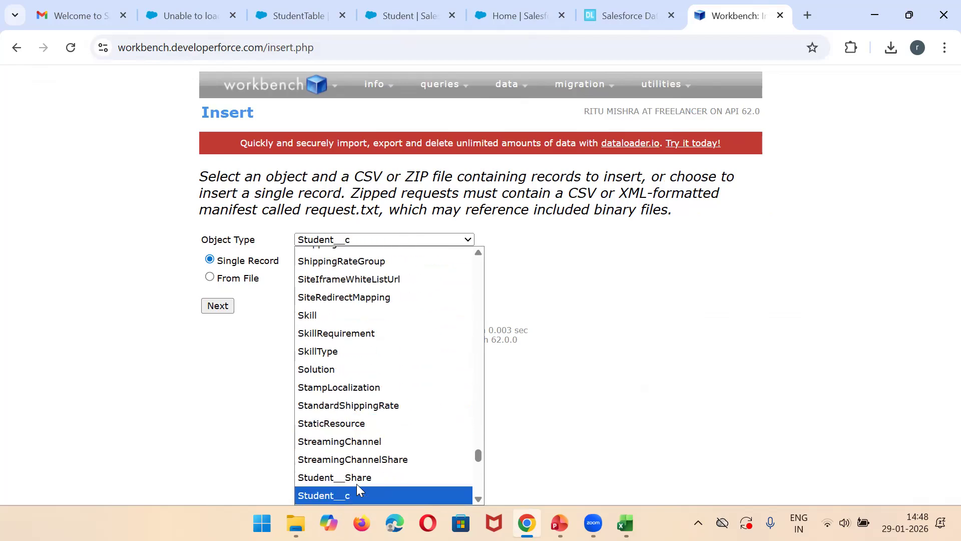
click(356, 484)
Step: Upload UpdateSTudent.csv as the insert source and try to submit the mapping of its columns to the Student fields
click(339, 281)
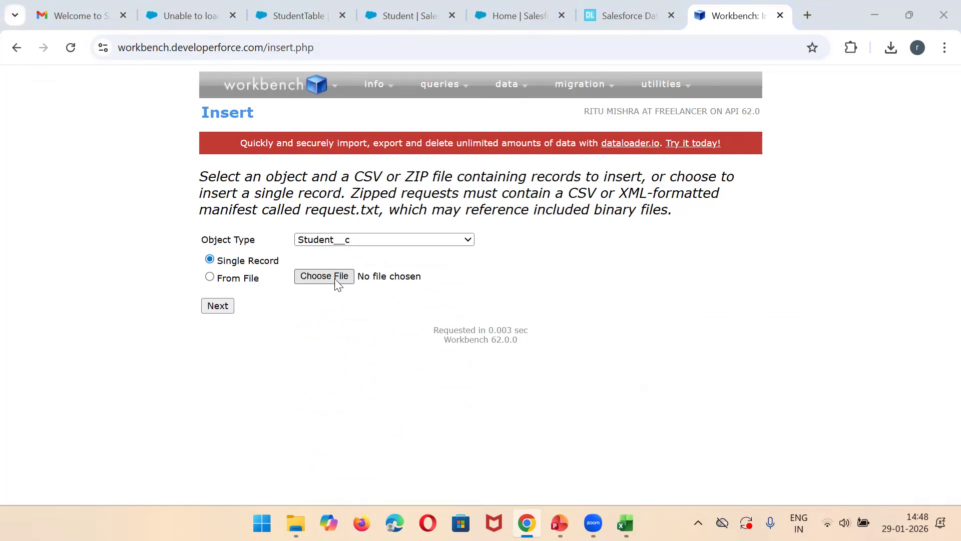
double_click(189, 118)
click(219, 307)
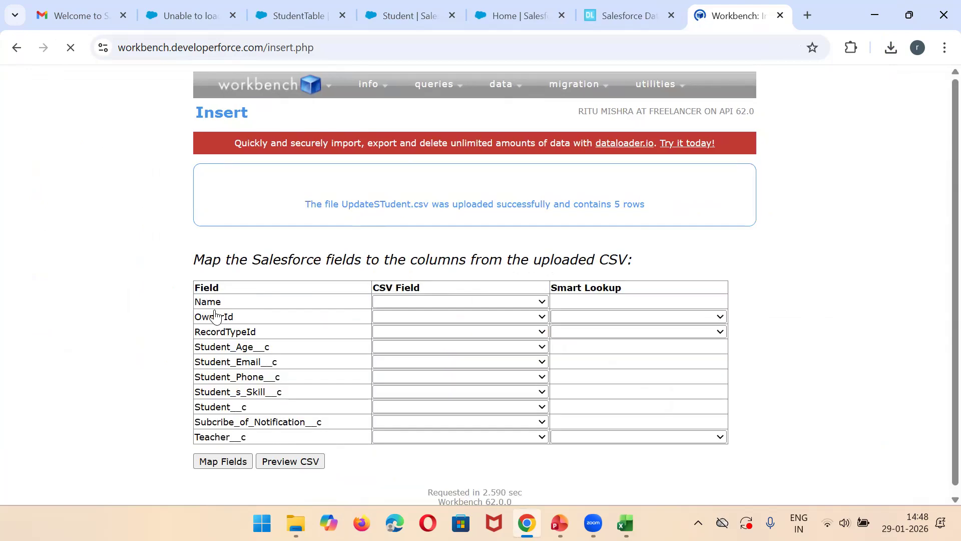
click(408, 303)
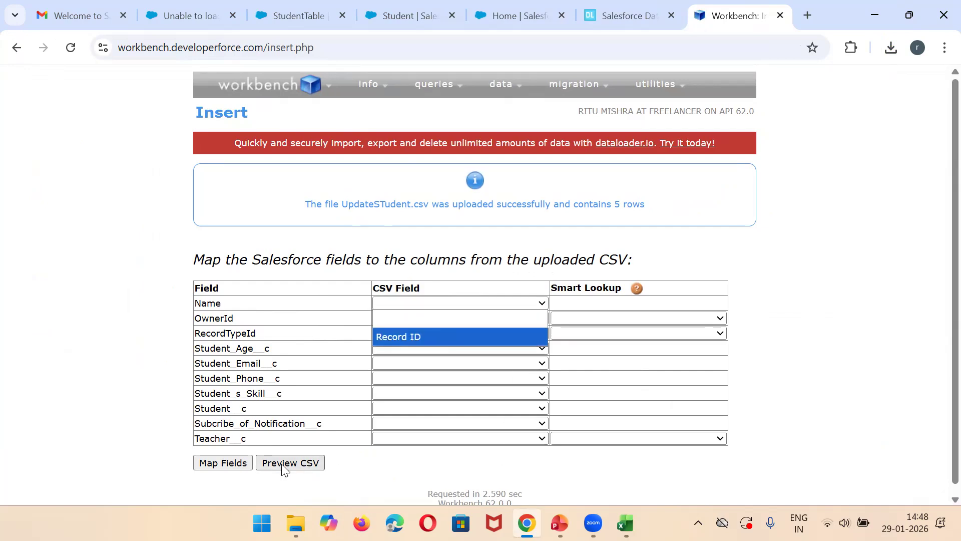
click(223, 467)
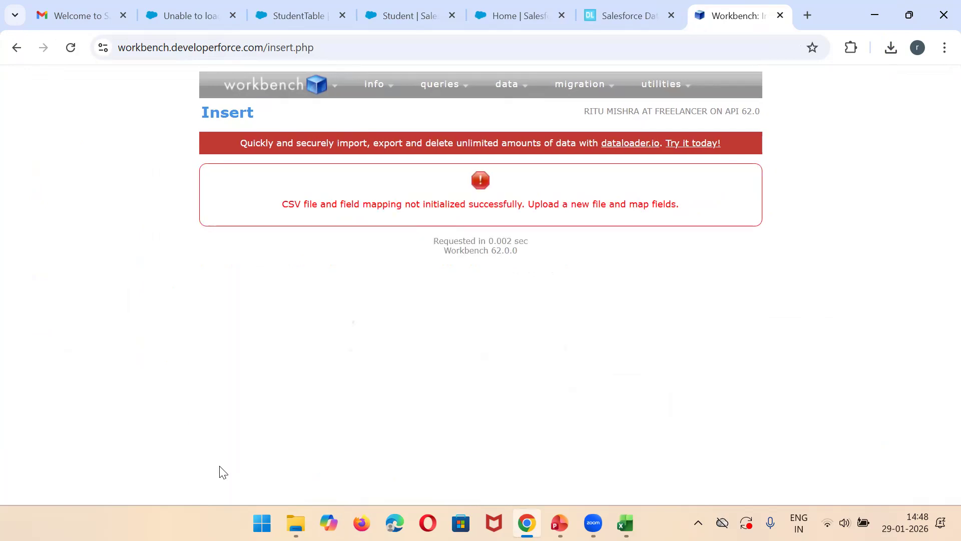